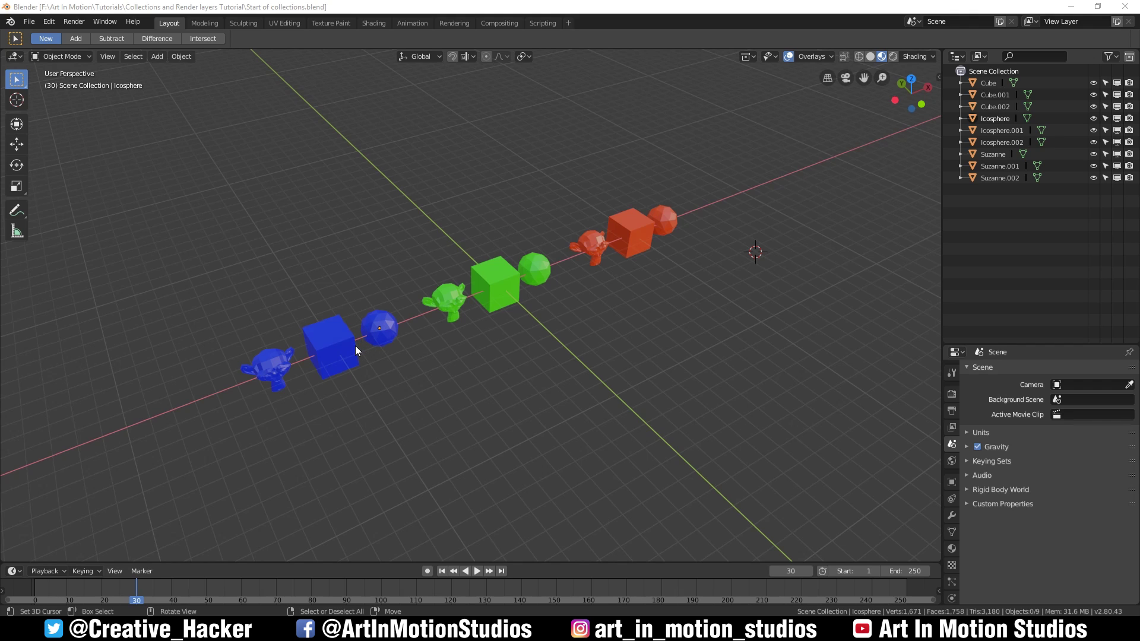
Step: Move the blue monkey, cube and sphere into a new collection named BLUE
left_click(279, 358)
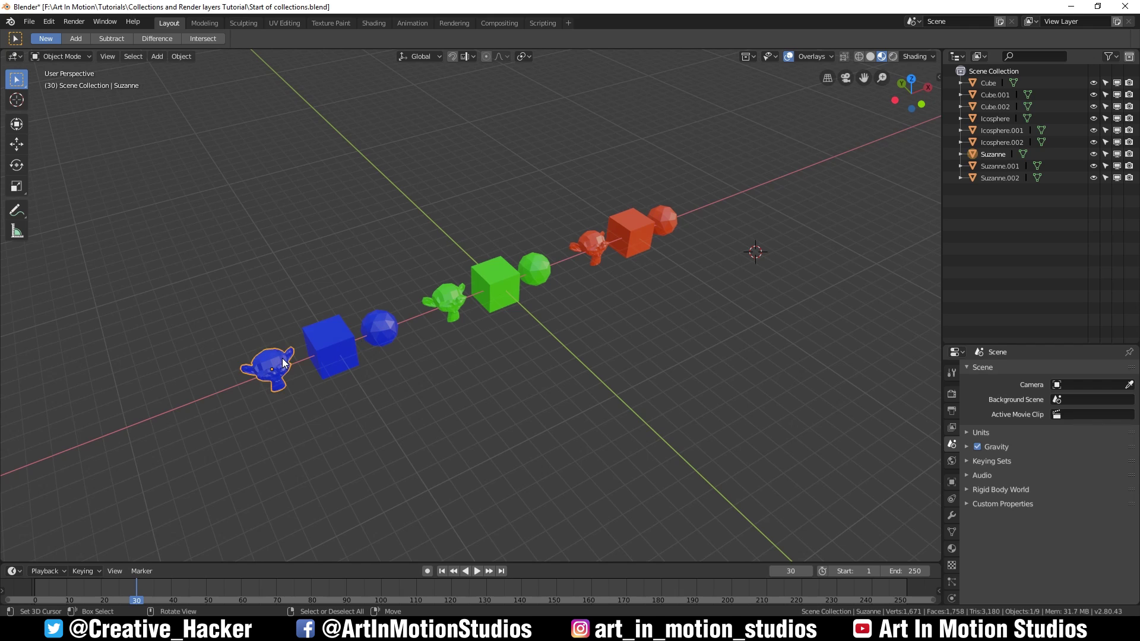
left_click(329, 351, "shift")
left_click(389, 329, "shift")
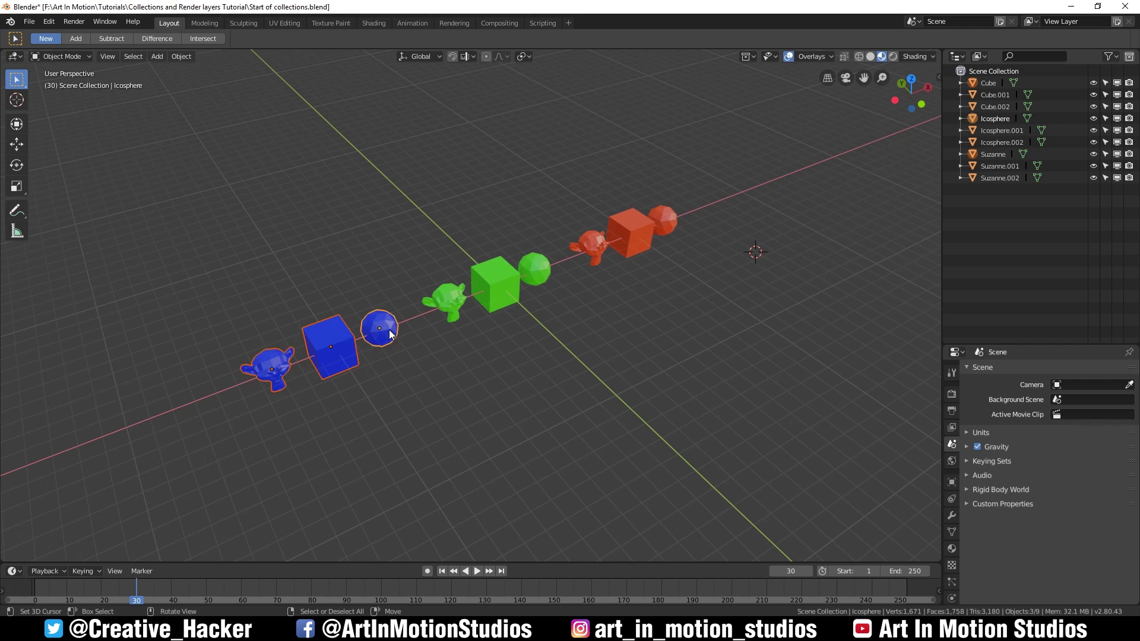
key("m")
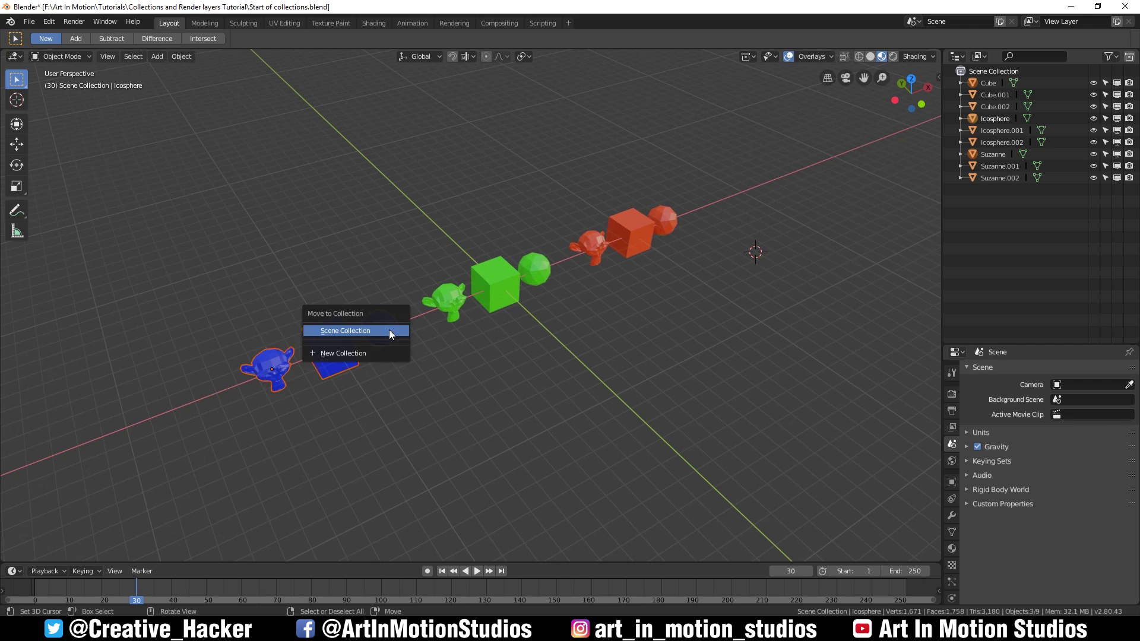
left_click(339, 355)
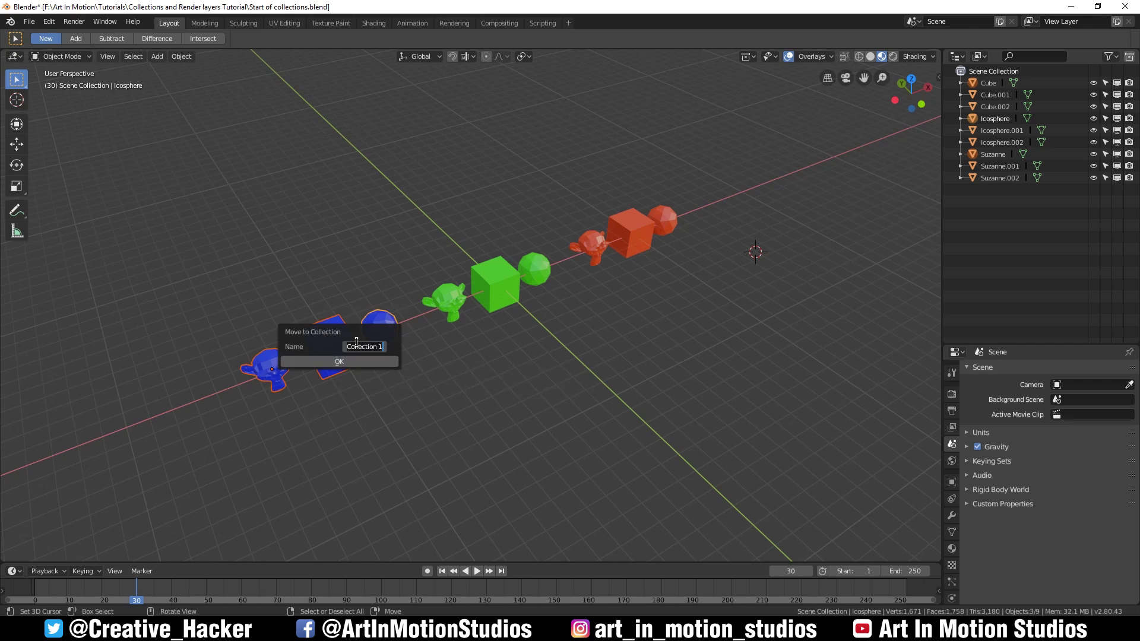
type("BL")
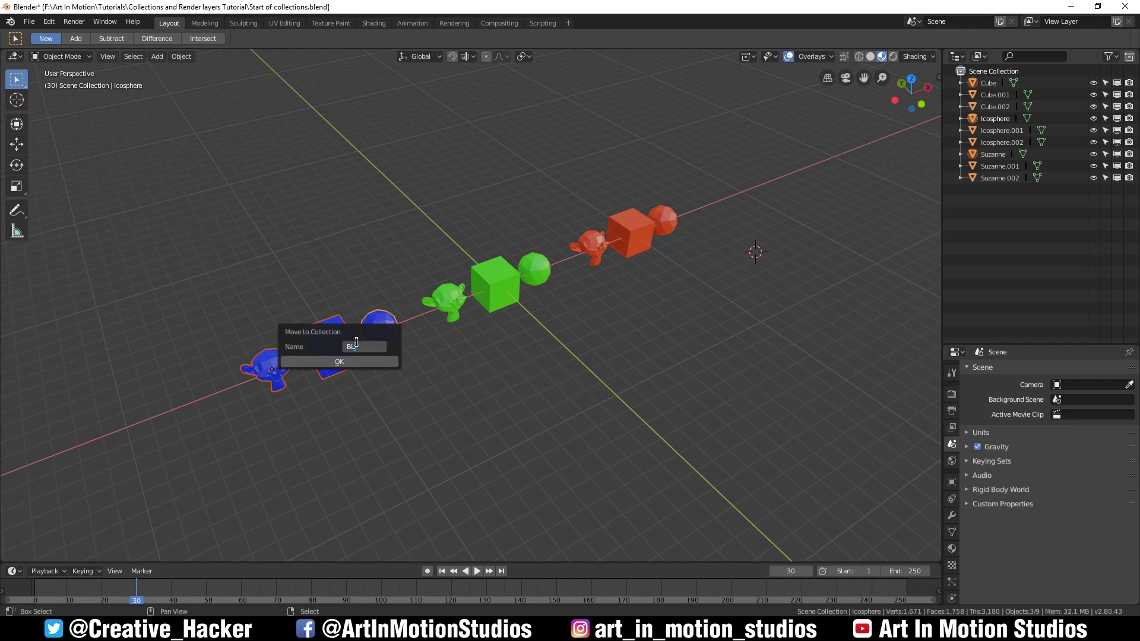
type("UE")
key("Return")
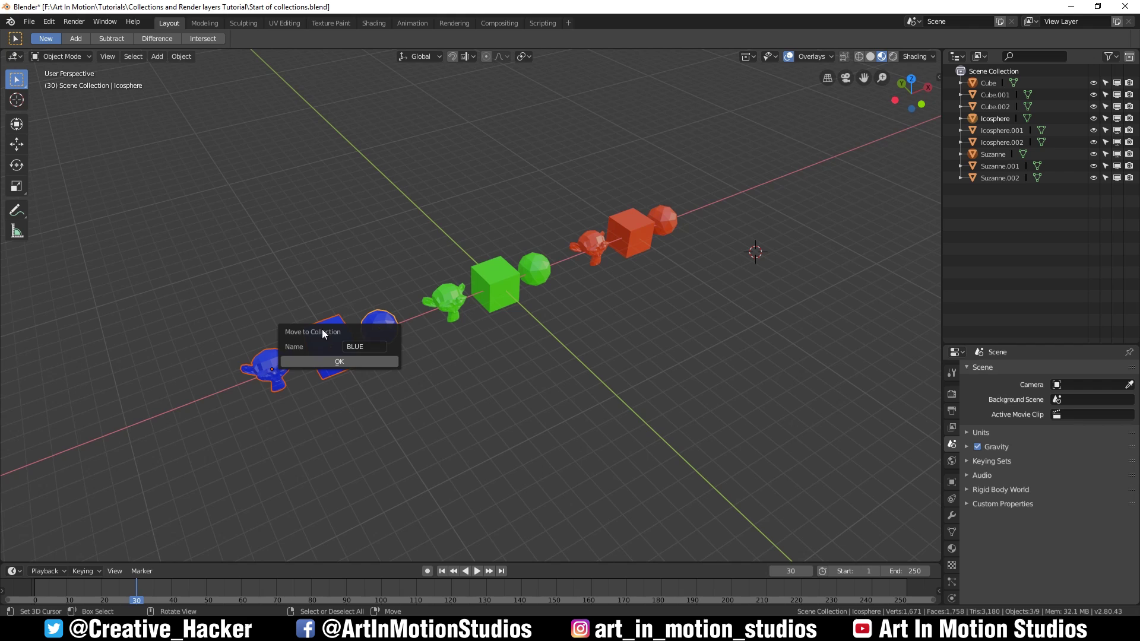
left_click(328, 360)
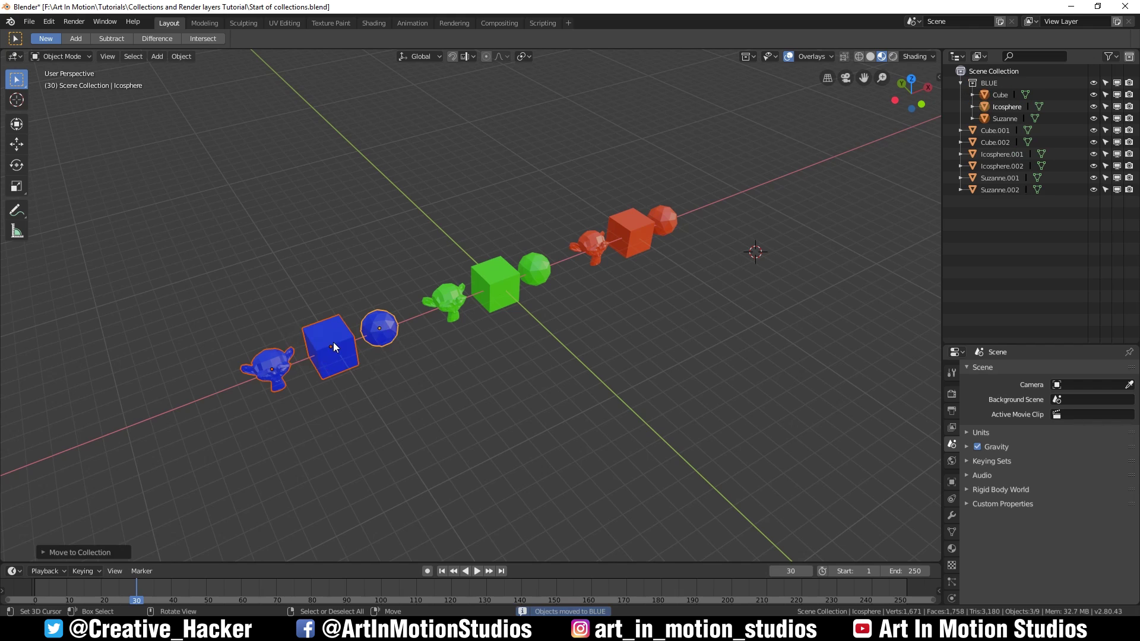
Step: Check the BLUE collection's objects in the outliner and toggle its visibility off and on
left_click(1003, 98)
left_click(1007, 118)
left_click(961, 83)
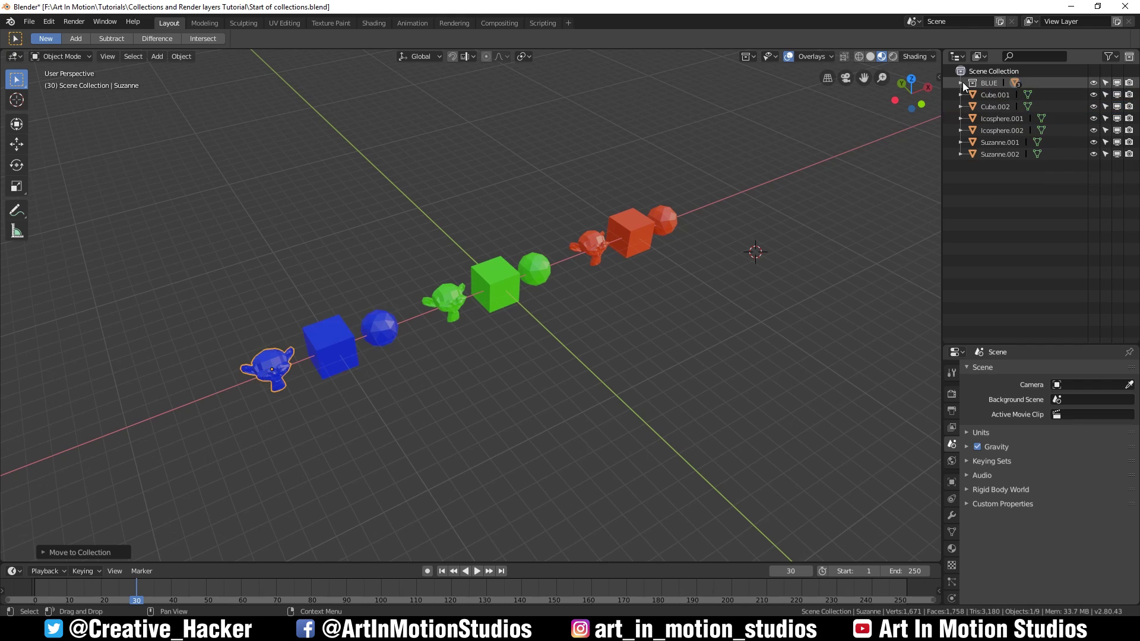
left_click(1092, 83)
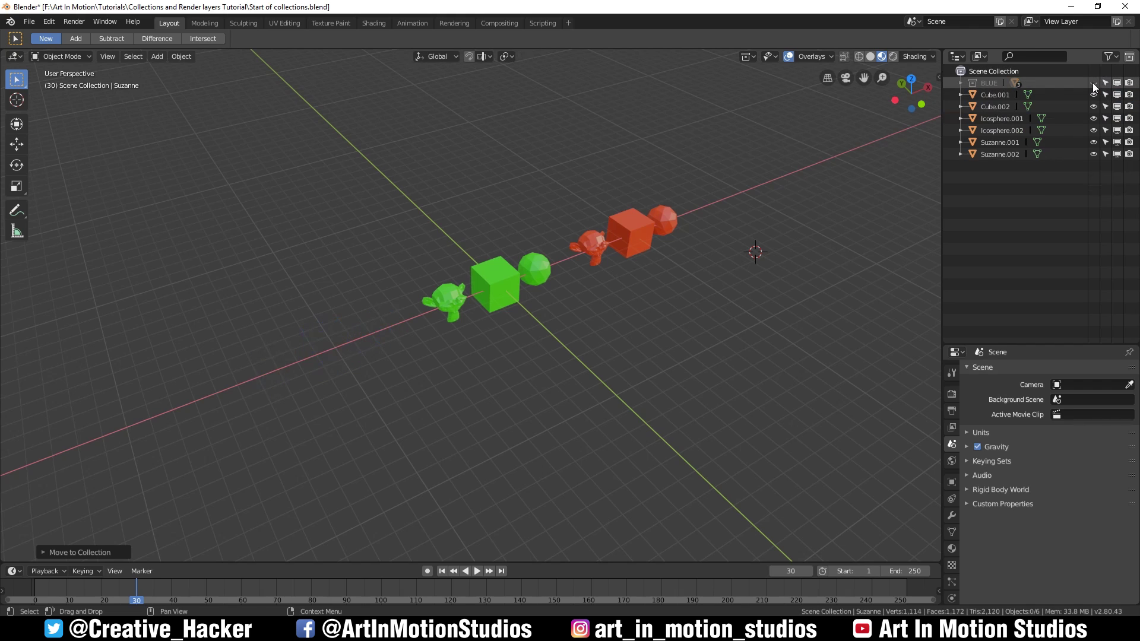
left_click(1092, 83)
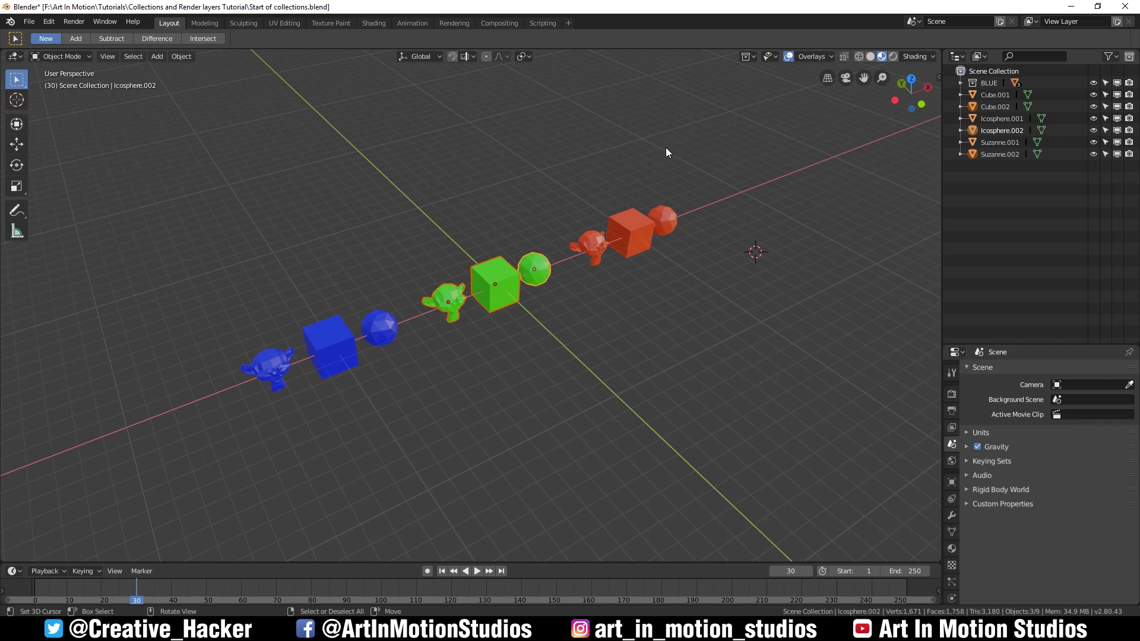
Step: Create a new empty collection in the outliner named GREEN
left_click(1129, 56)
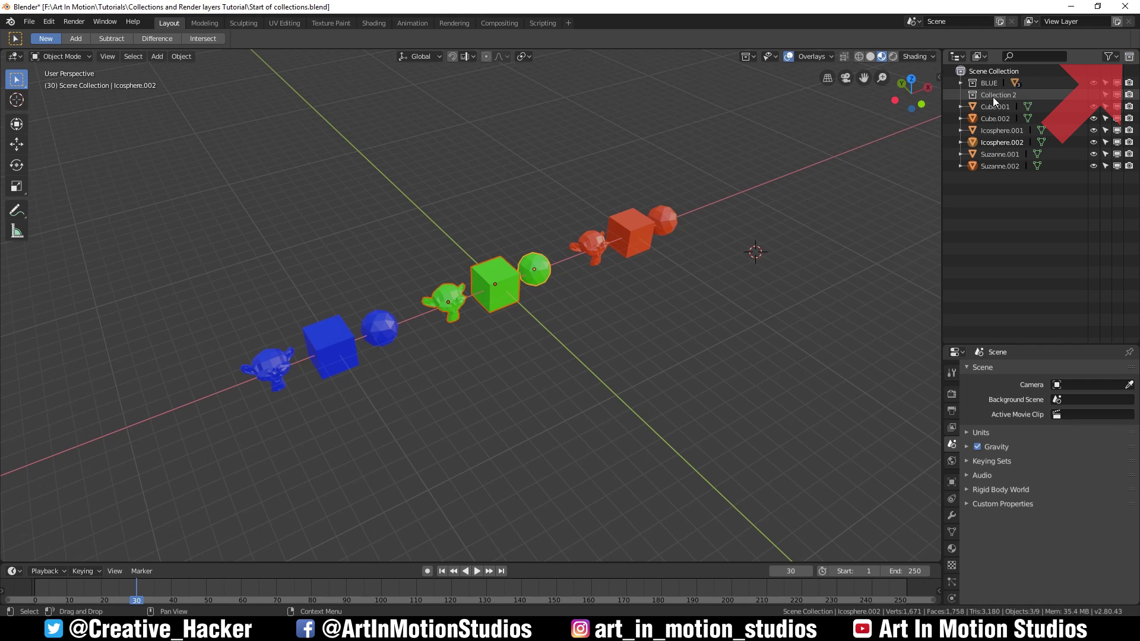
double_click(992, 96)
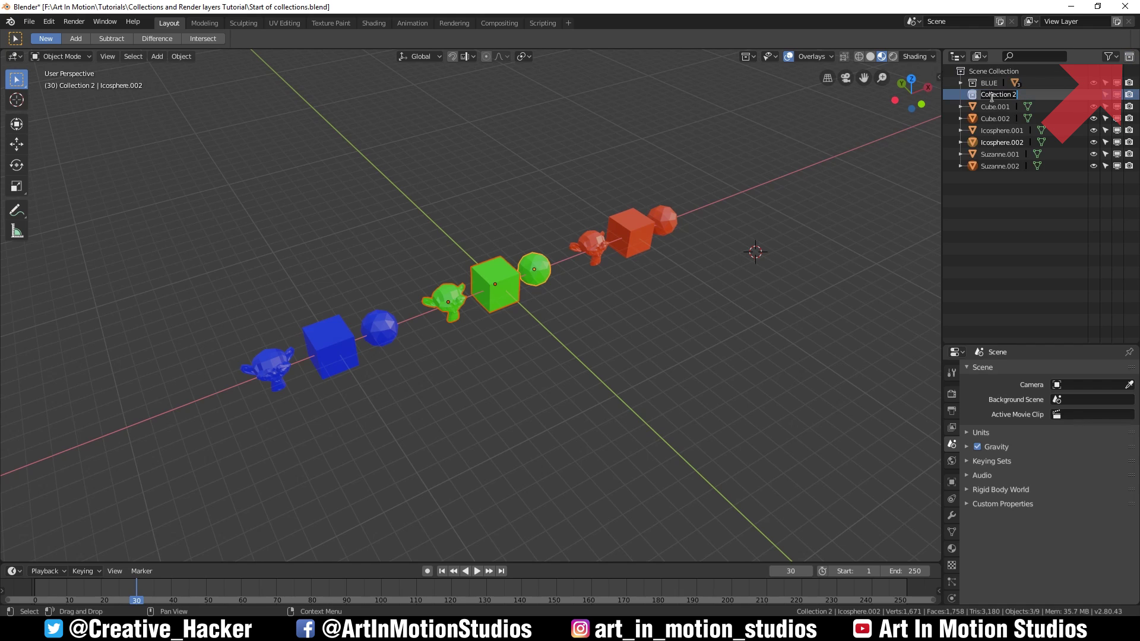
type("GREEN")
Step: Move the green monkey, cube and sphere into GREEN and test its visibility toggle
left_click(440, 307)
left_click(502, 299, "shift")
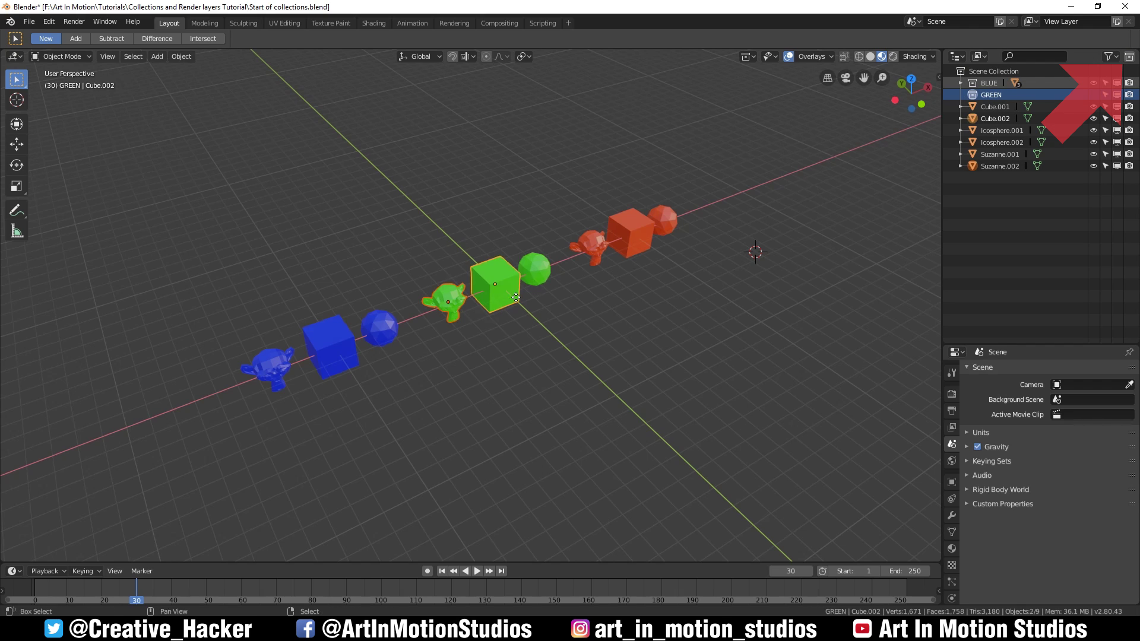
left_click(537, 283, "shift")
key("m")
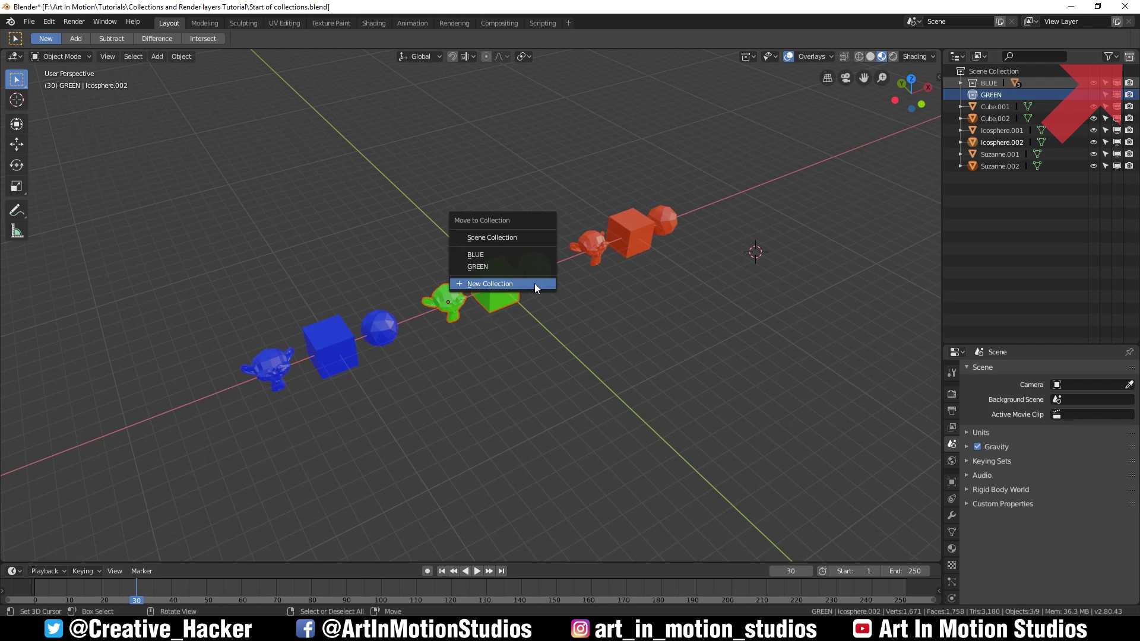
left_click(477, 268)
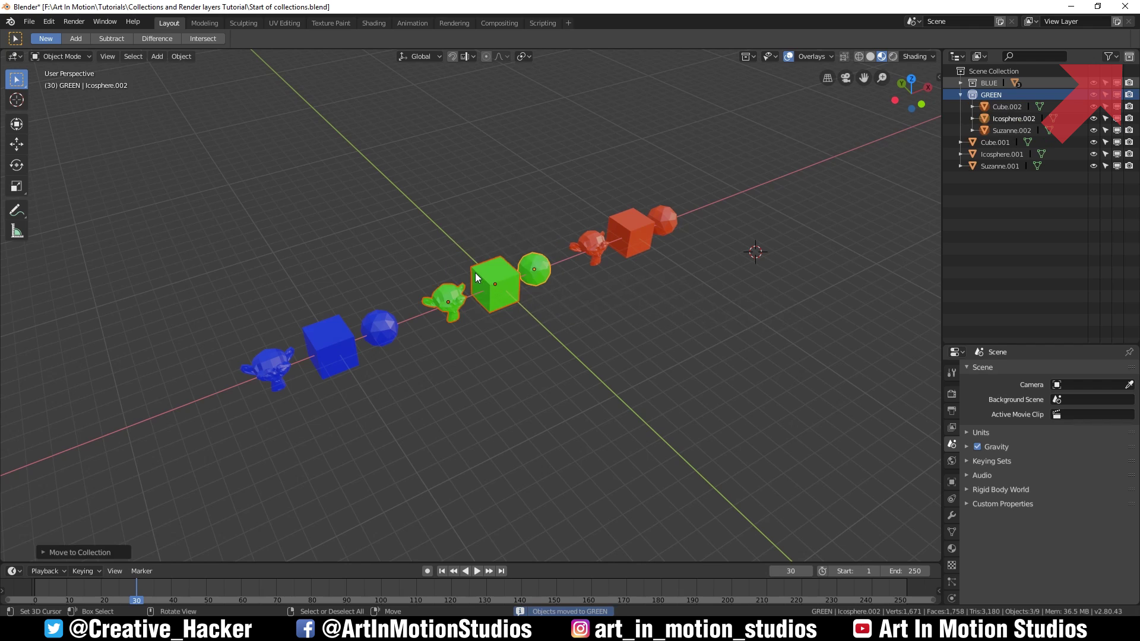
left_click(959, 96)
left_click(1091, 94)
left_click(1090, 95)
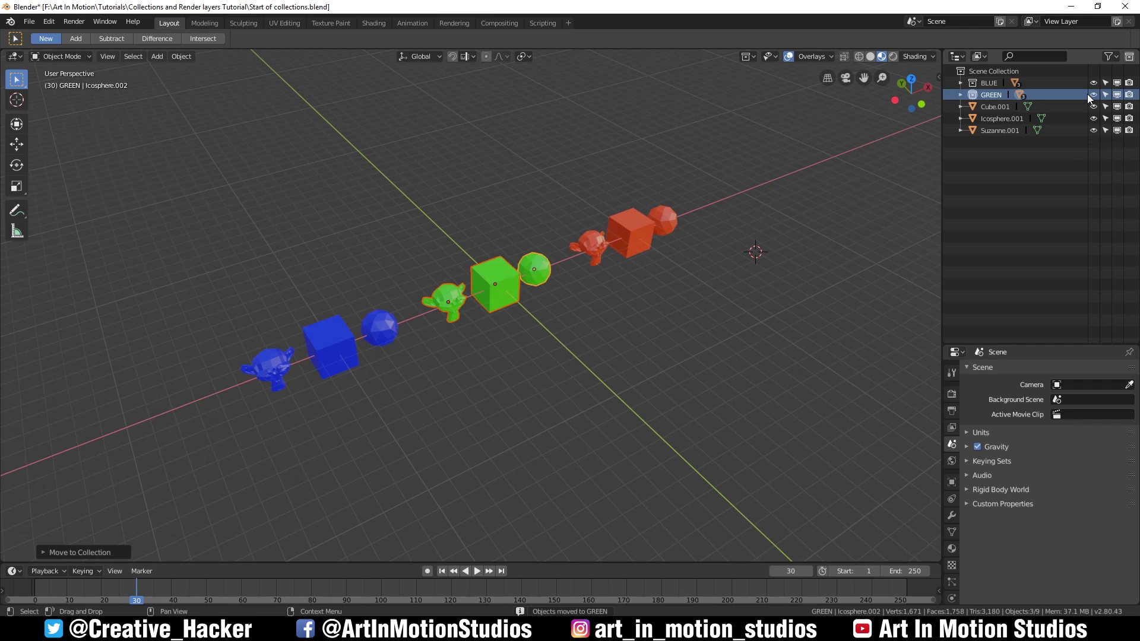
Step: Add a nested collection GREEN 1 inside GREEN and select it
left_click(1127, 58)
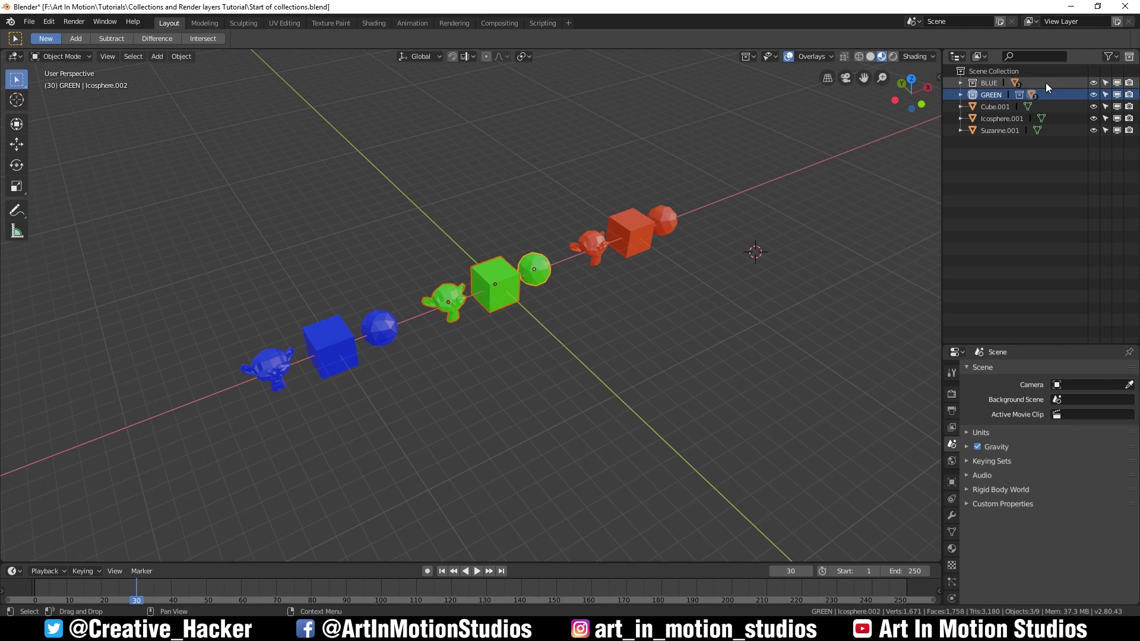
left_click(961, 95)
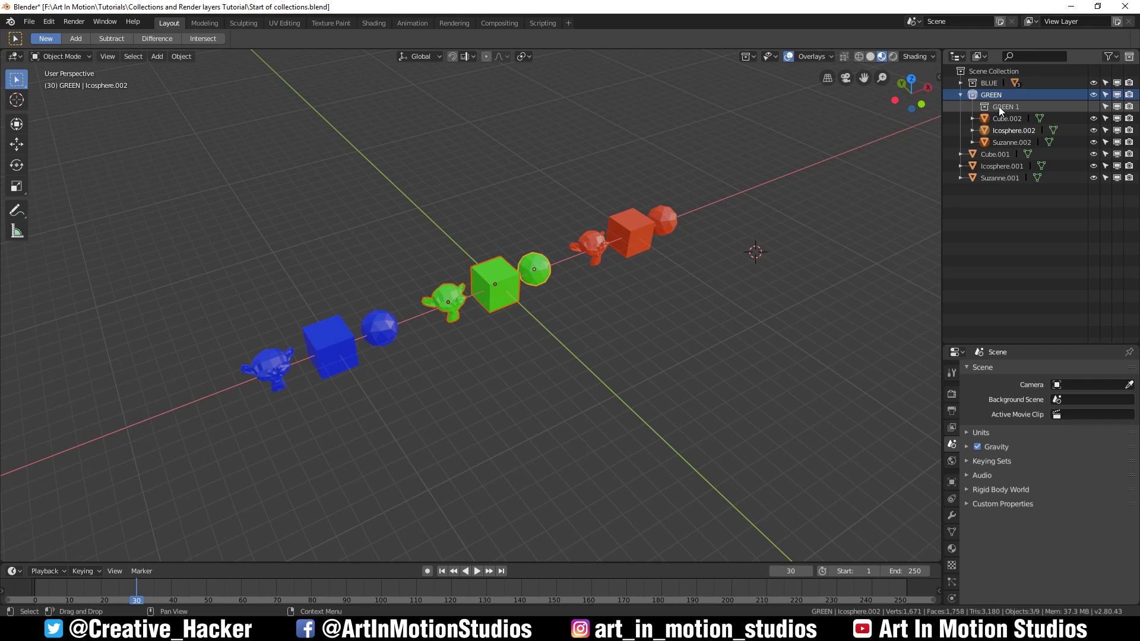
left_click(1002, 109)
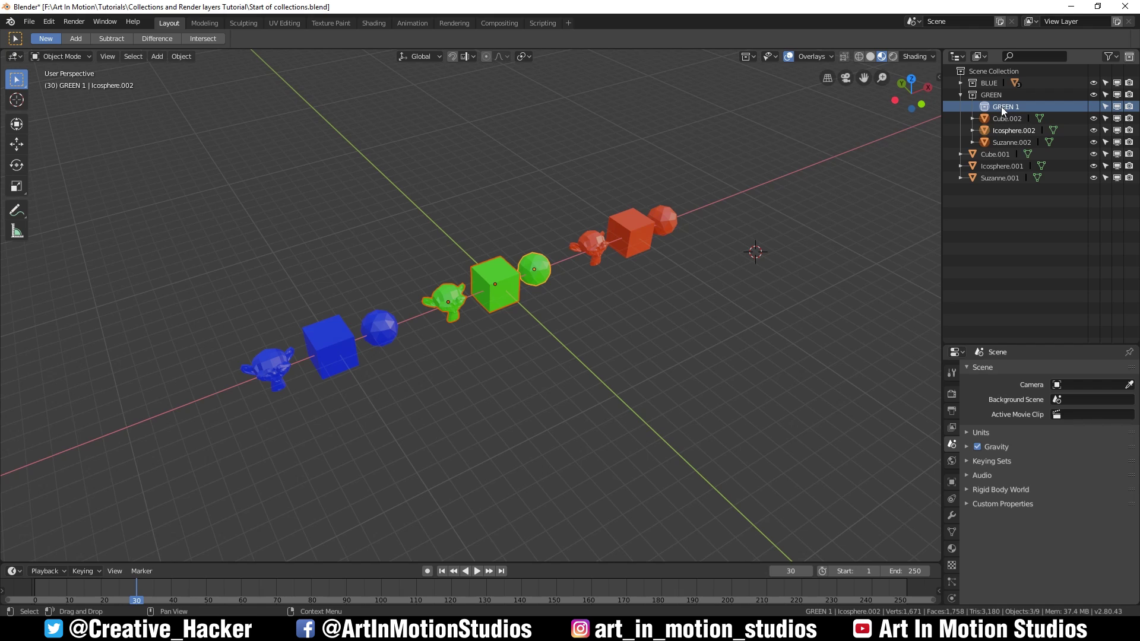
Step: Move GREEN 1 to the top level and rename it RED
left_click_drag(1003, 109, 984, 223)
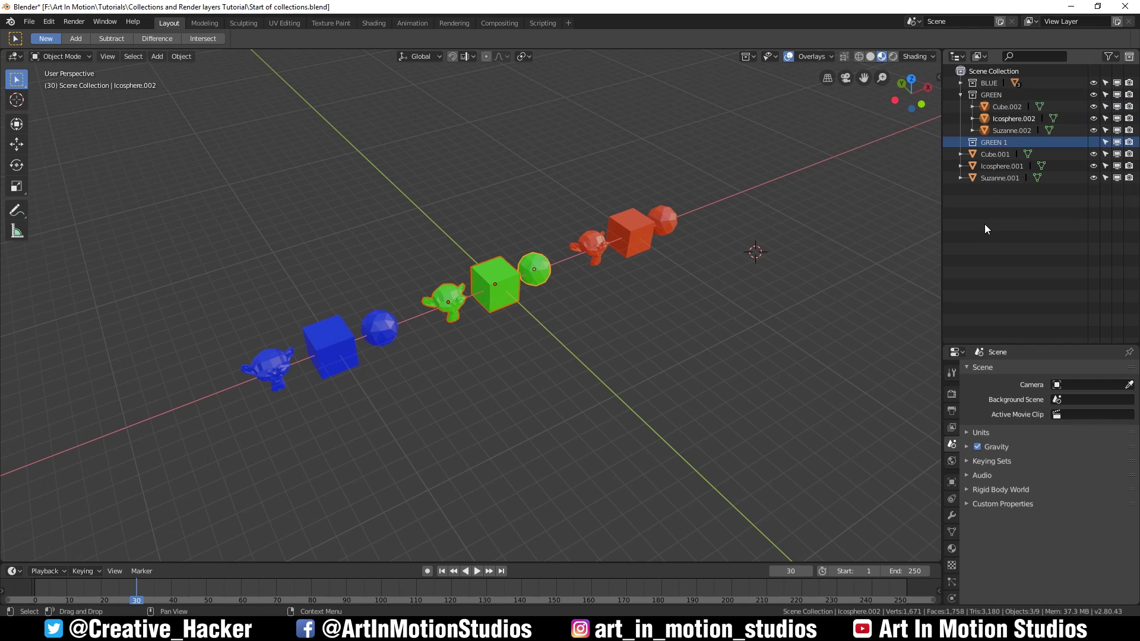
double_click(988, 144)
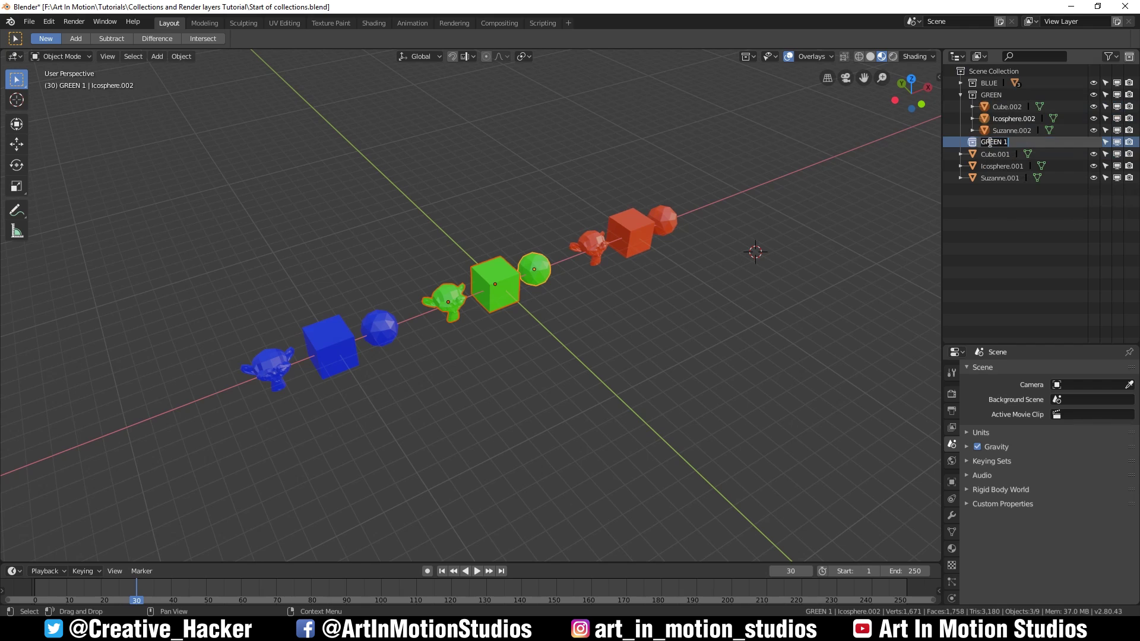
type("RED")
key("Return")
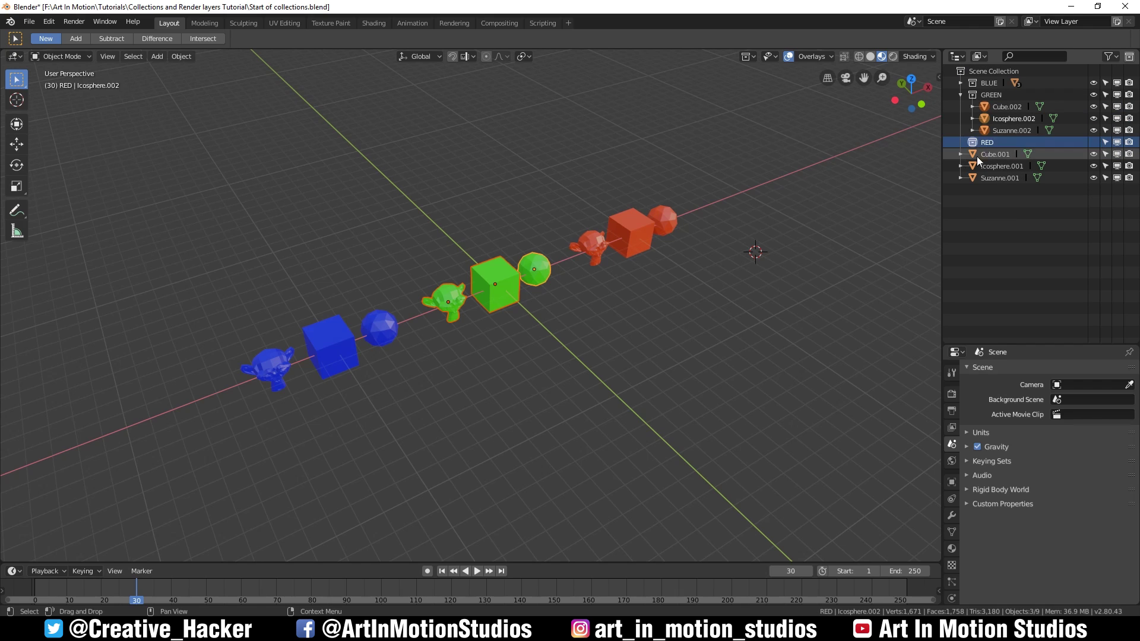
Step: Drag the red cube, sphere and monkey into the RED collection
left_click(1002, 156)
left_click(1001, 167, "ctrl")
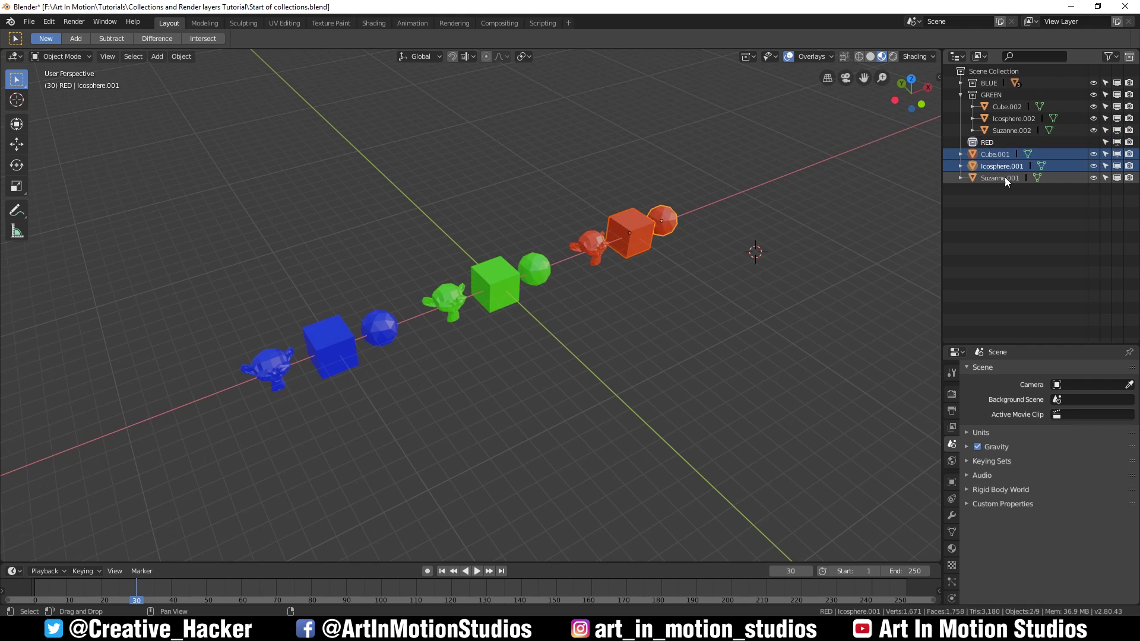
left_click(1004, 178, "ctrl")
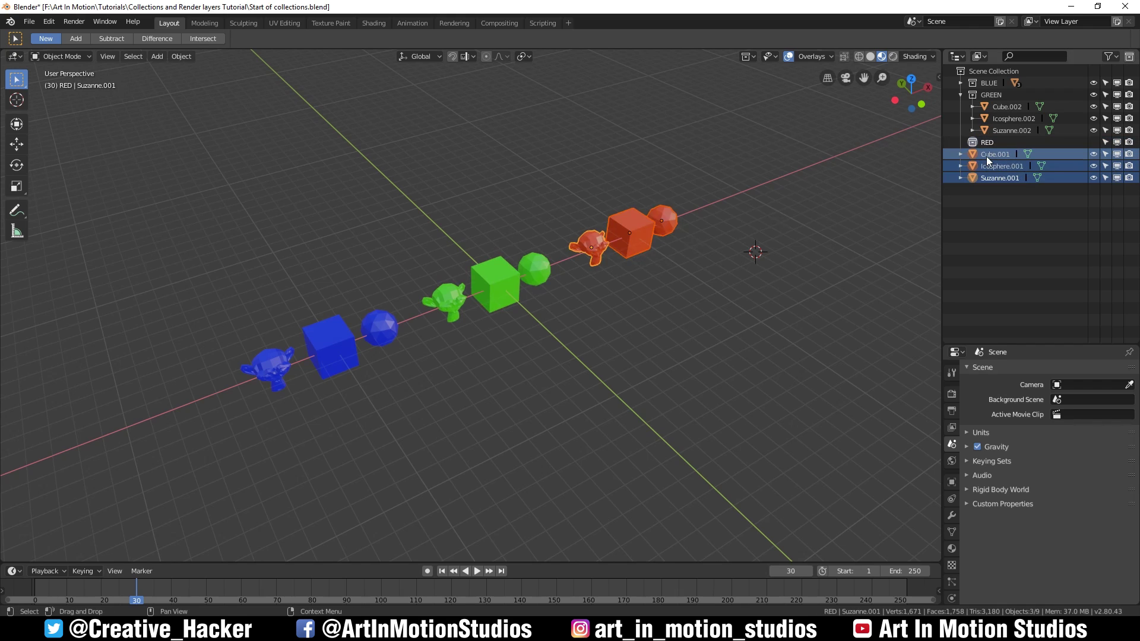
left_click_drag(988, 155, 985, 143)
Step: Collapse RED and GREEN, then toggle RED, GREEN and BLUE visibility off and on
left_click(960, 143)
left_click(961, 95)
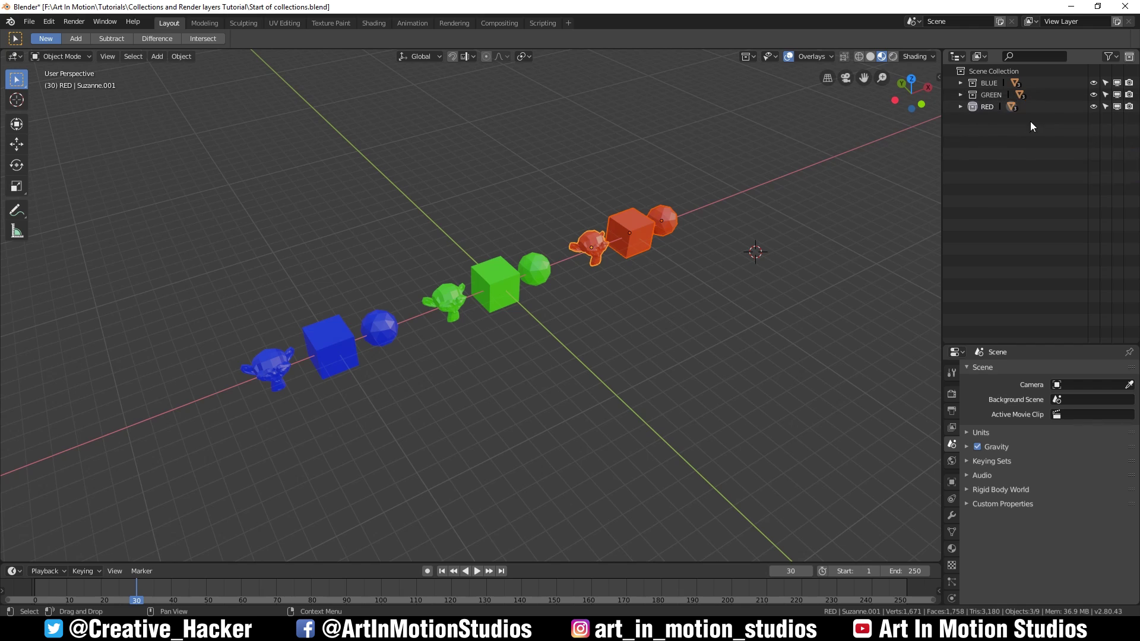
left_click(1092, 106)
left_click(1092, 107)
left_click(1096, 92)
left_click(1095, 92)
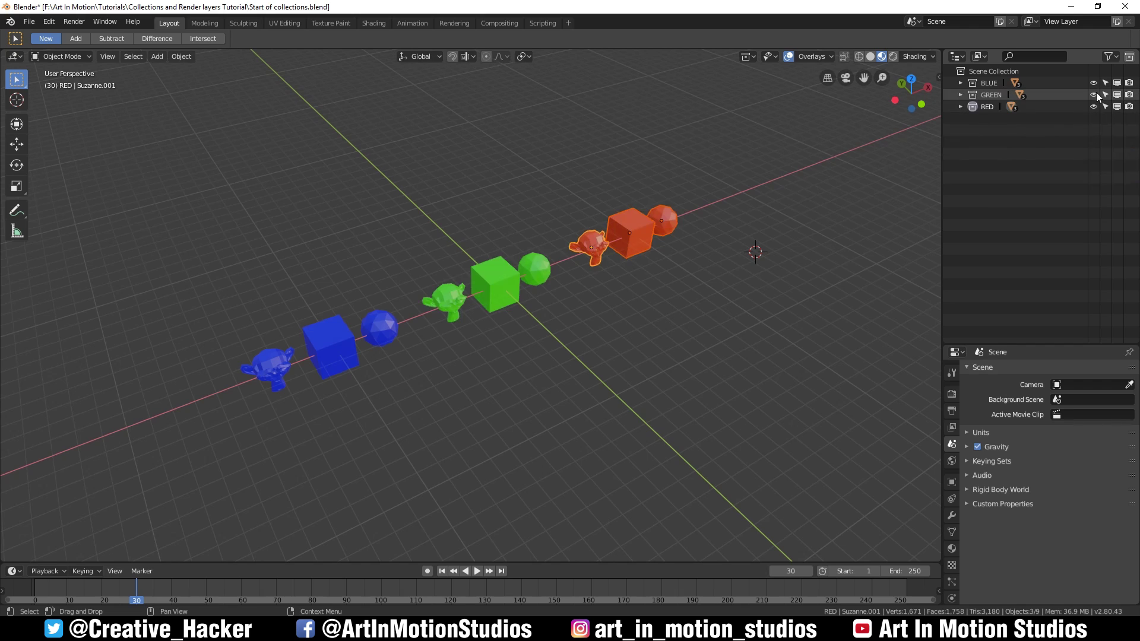
left_click(1093, 83)
left_click(1093, 83)
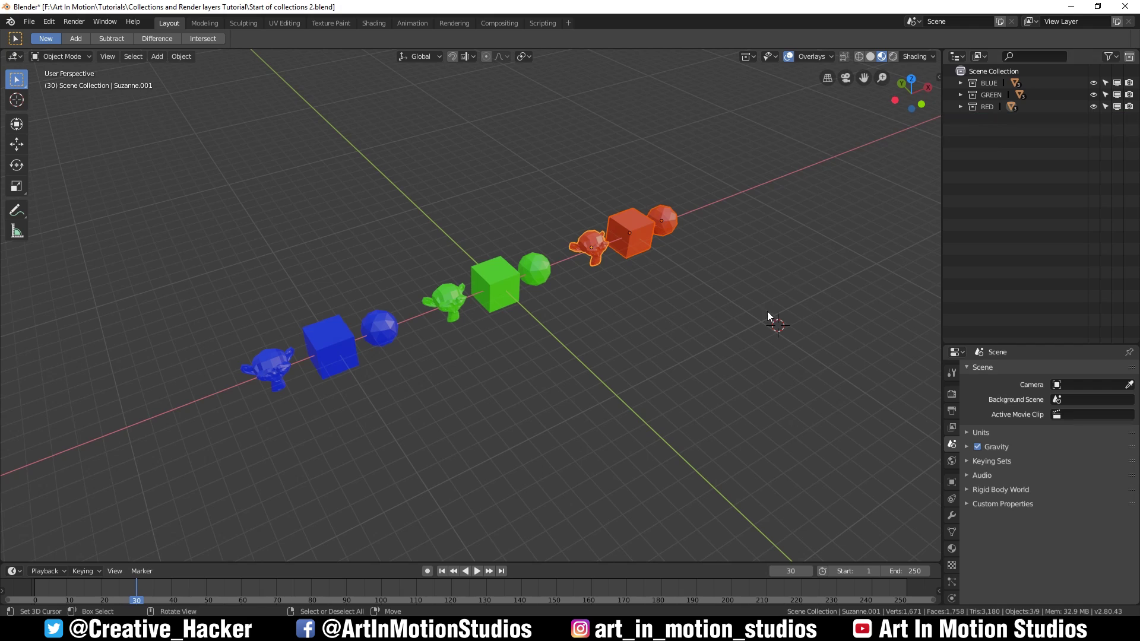
Step: Add three empty collections and name the first one BALLS
left_click(1129, 58)
left_click(1129, 58)
left_click(1130, 58)
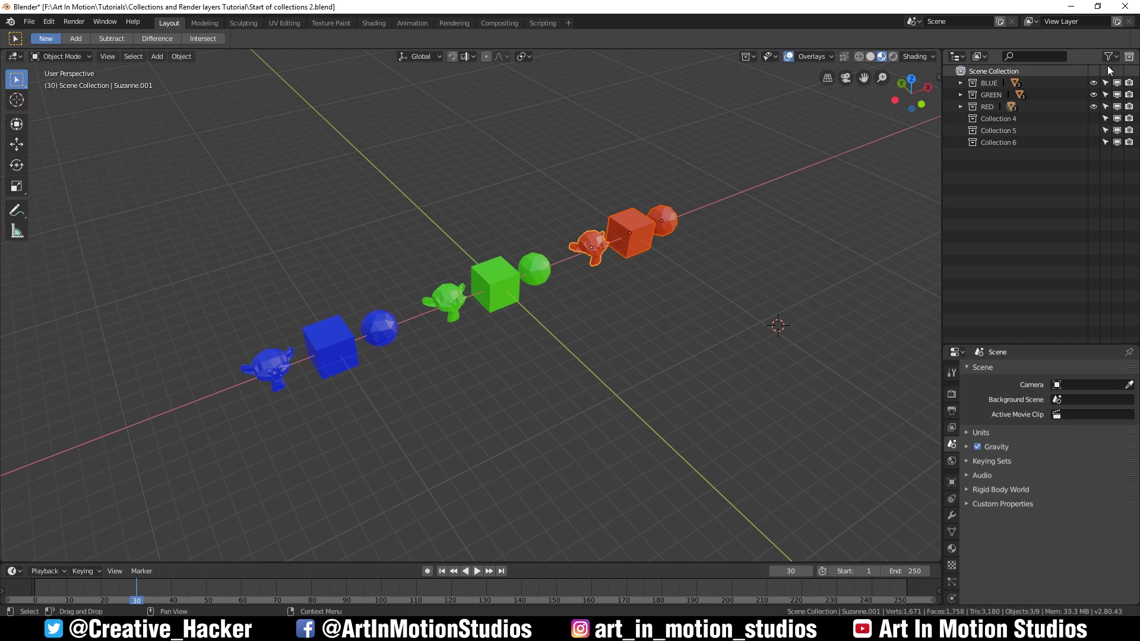
double_click(1002, 120)
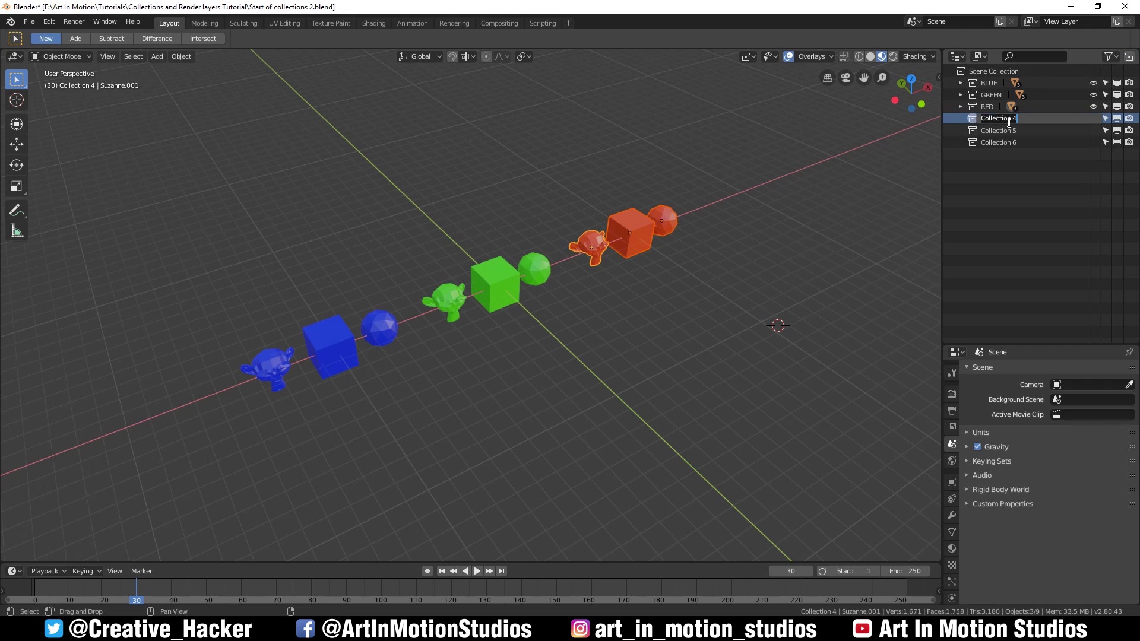
type("BALLS")
key("Return")
Step: Rename the other two new collections CUBES and MONKEYS
left_click(999, 127)
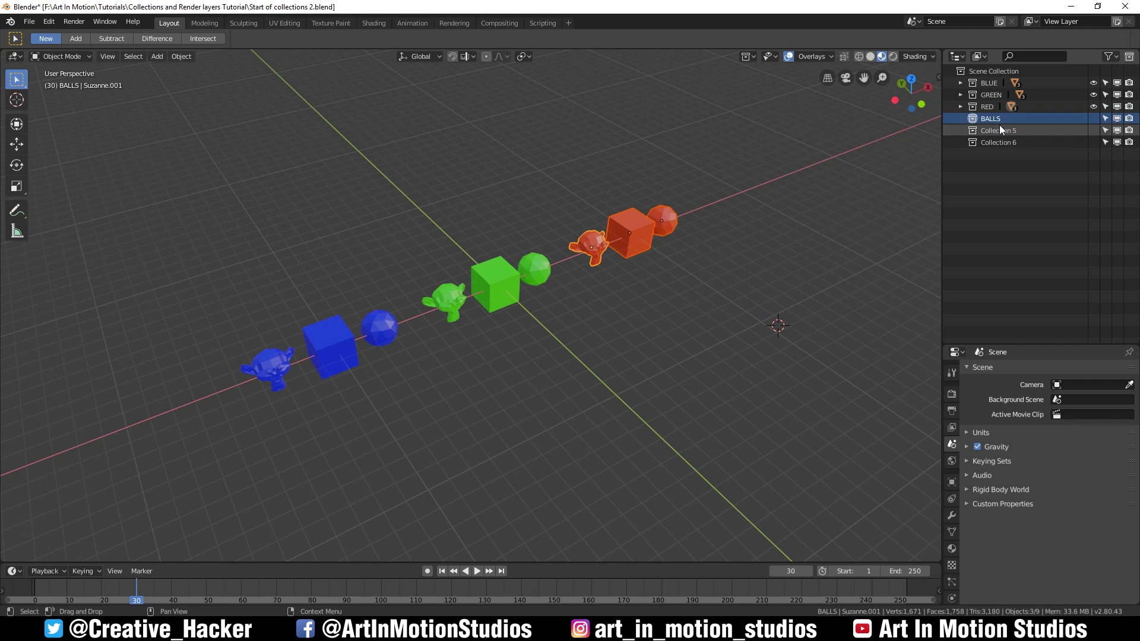
double_click(996, 127)
type("CU")
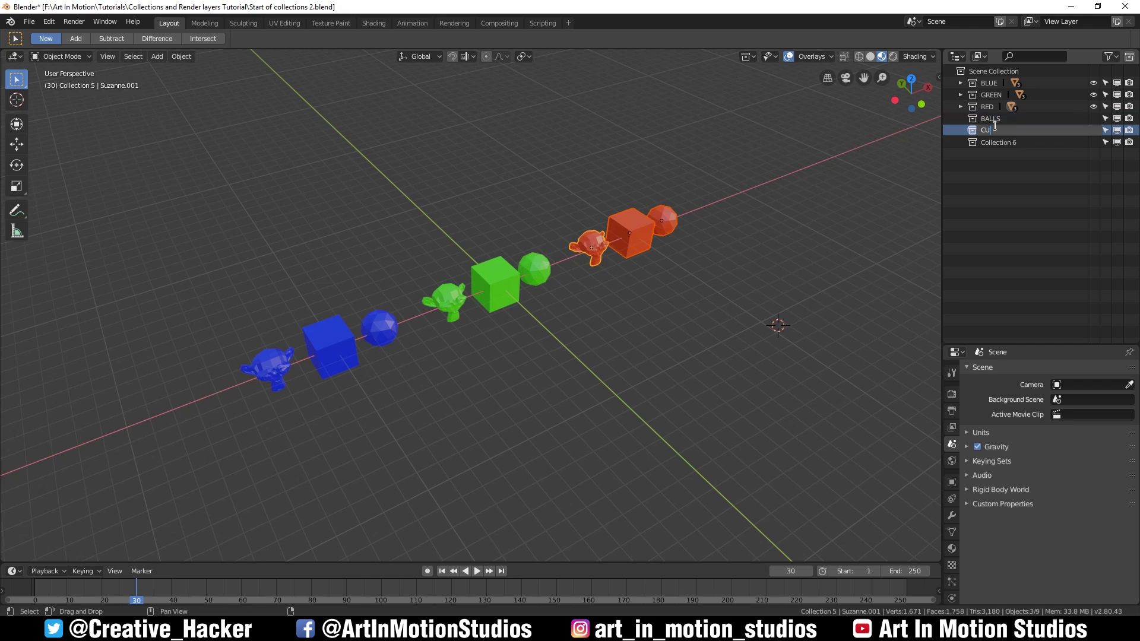
key("Return")
left_click(997, 141)
double_click(998, 142)
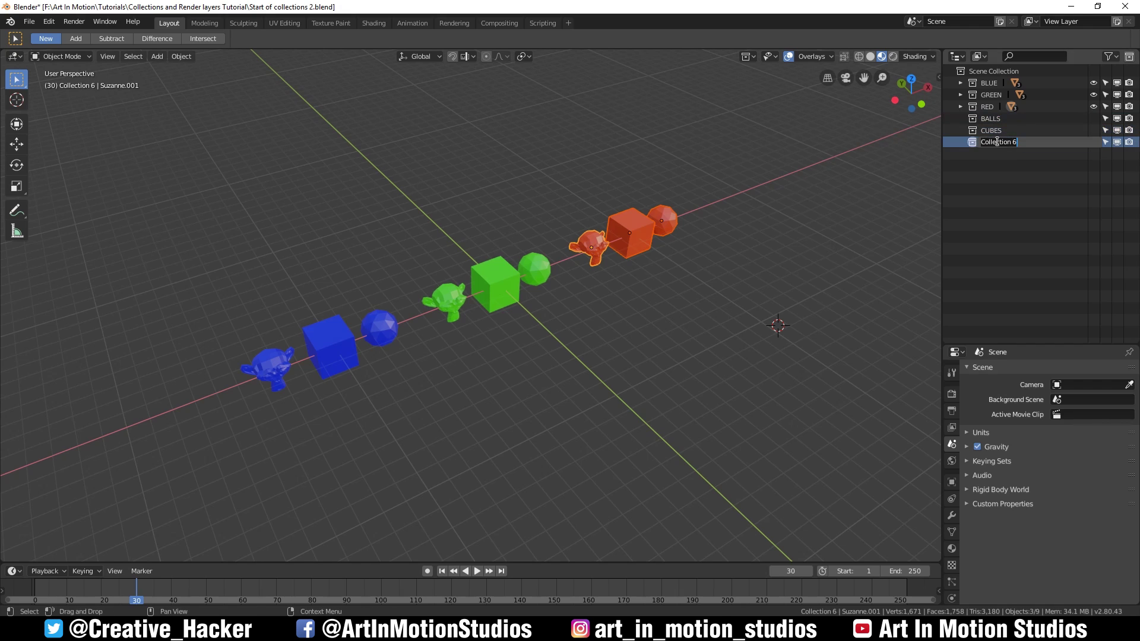
type("MONKEYS")
key("Return")
Step: Move the blue, green and red monkeys into the MONKEYS collection
left_click(265, 372)
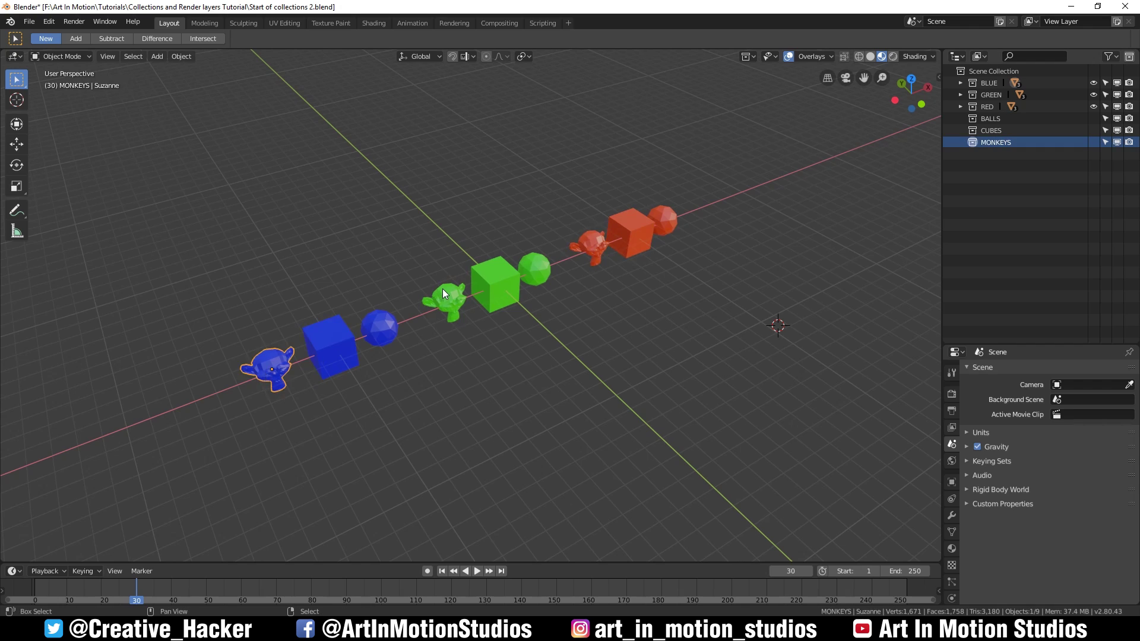
left_click(445, 299, "shift")
left_click(593, 246, "shift")
key("m")
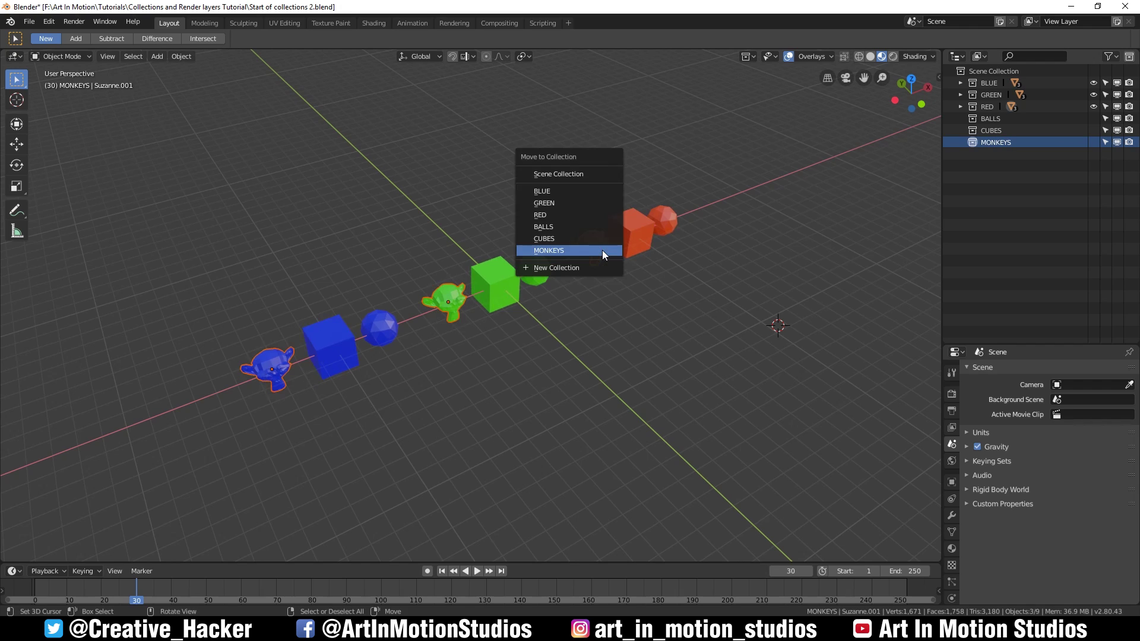
left_click(556, 251)
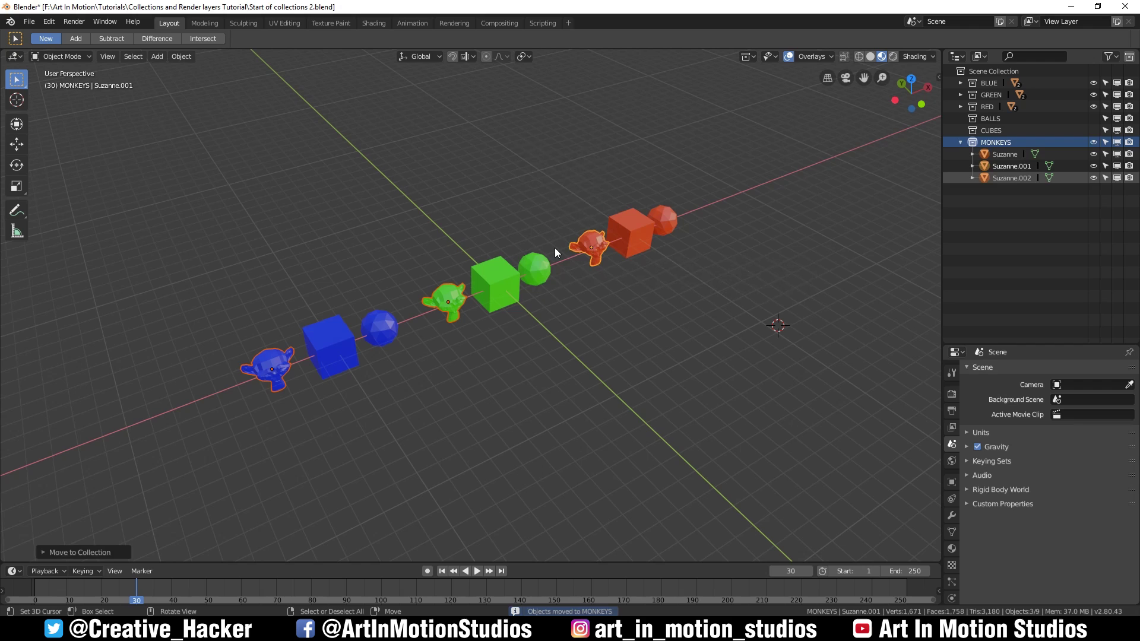
Step: Toggle visibility of MONKEYS, RED, GREEN and BLUE to check their contents
left_click(1092, 143)
left_click(1092, 142)
left_click(1092, 142)
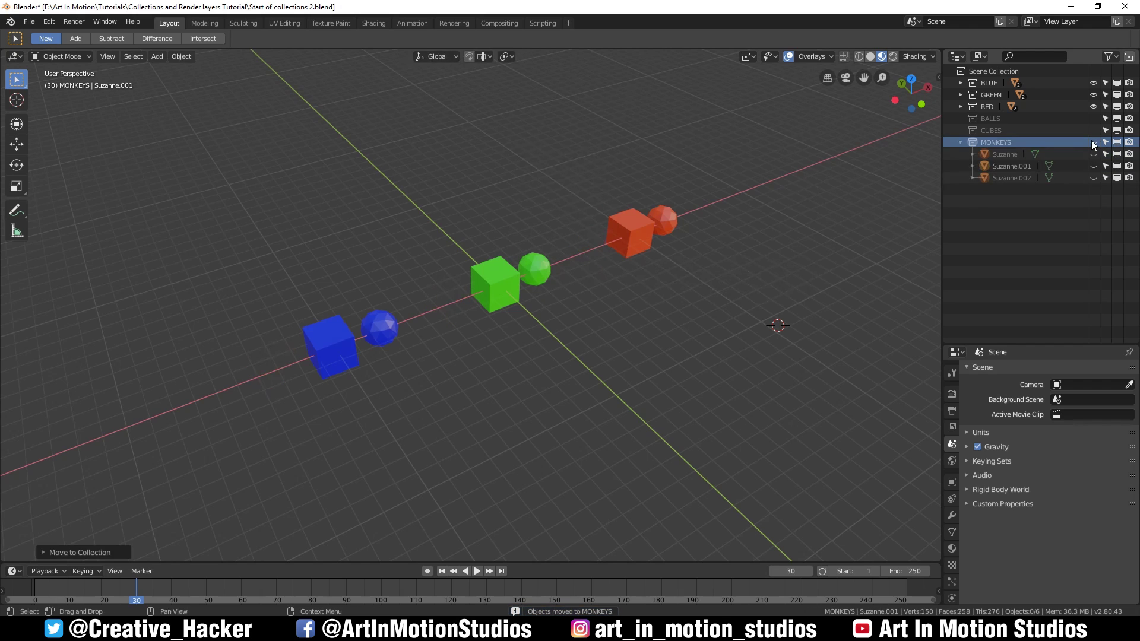
left_click(1092, 142)
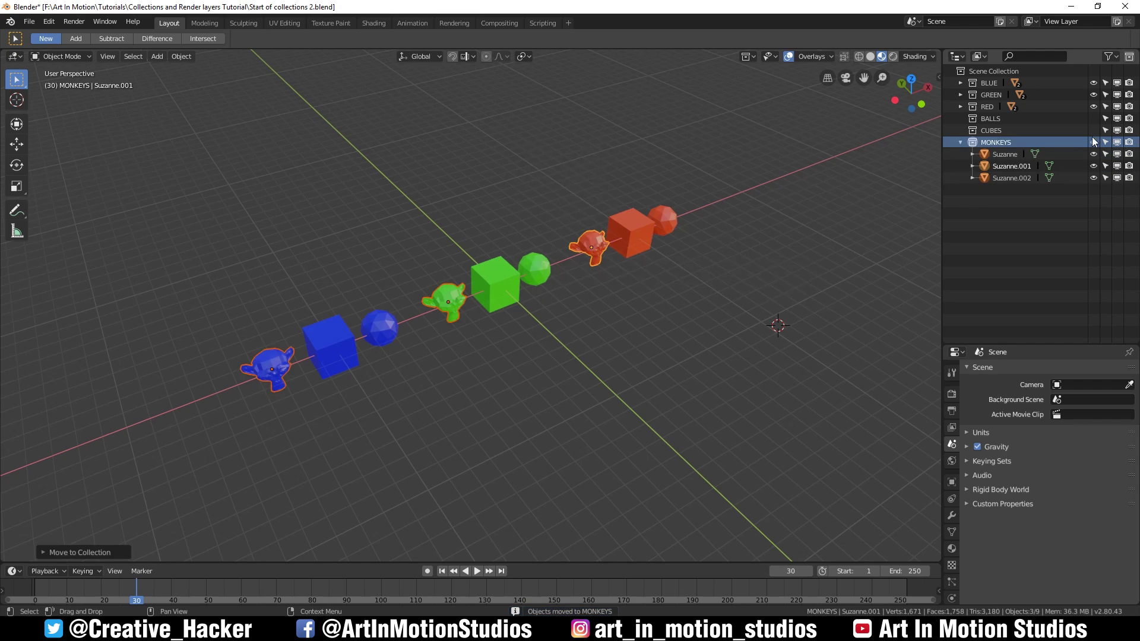
left_click(1089, 106)
left_click(1089, 107)
left_click(1092, 95)
left_click(1092, 93)
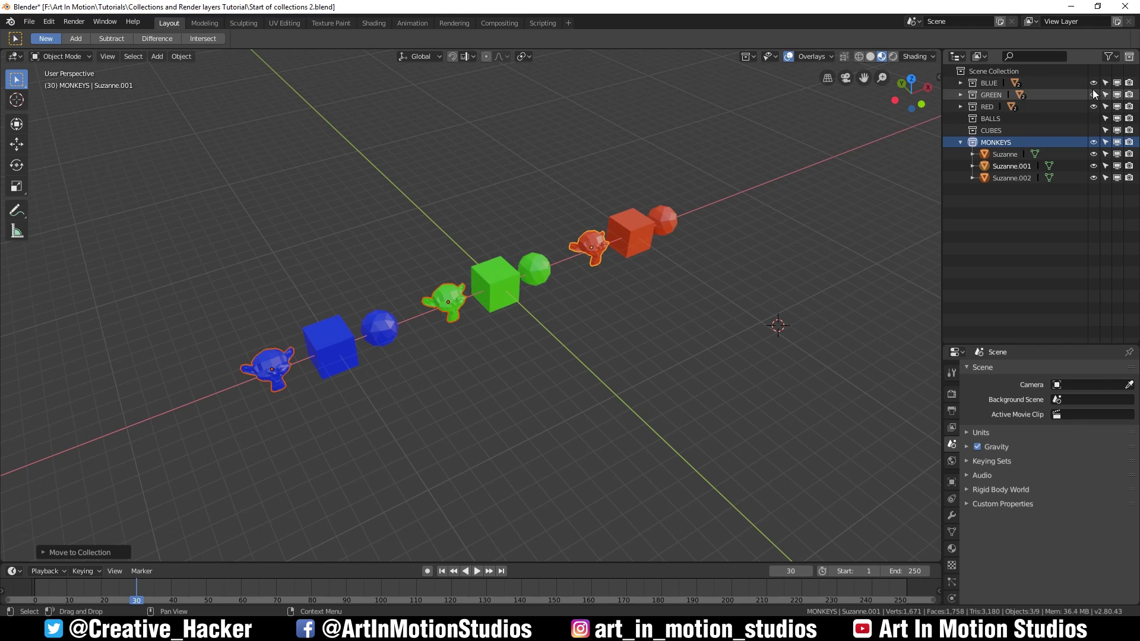
left_click(1094, 84)
left_click(1093, 83)
Step: Undo the MONKEYS move, split the outliner in two, and open the lower outliner's filters
key("ctrl+z")
key("ctrl+z")
key("ctrl+z")
key("ctrl+z")
key("ctrl+z")
key("ctrl+z")
key("ctrl+z")
key("ctrl+z")
key("ctrl+z")
key("ctrl+z")
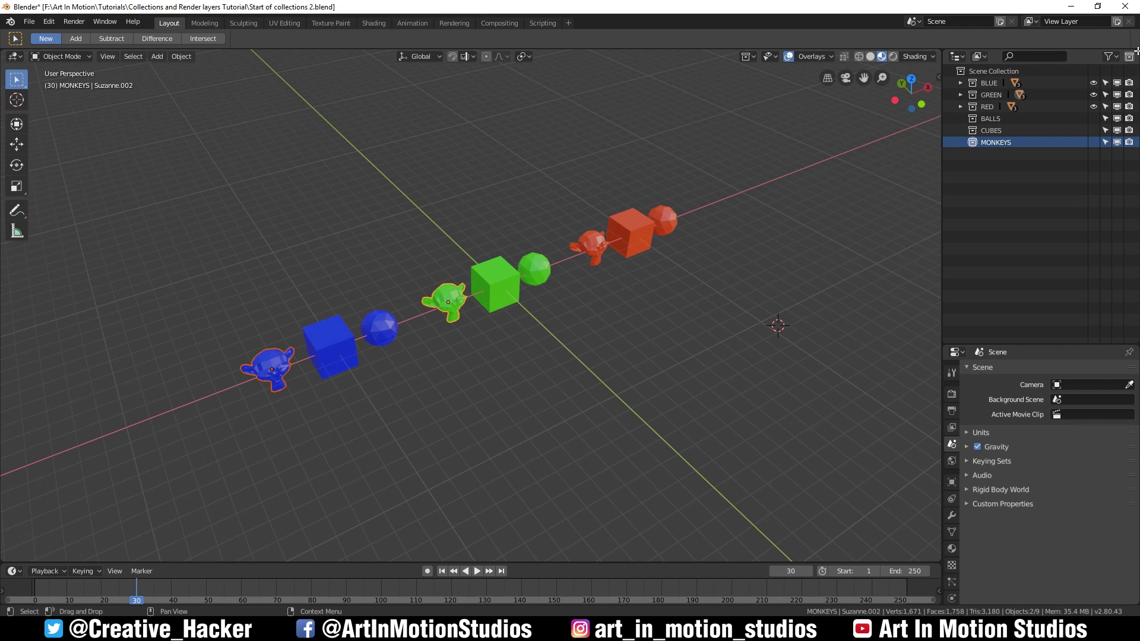
left_click_drag(1136, 51, 1039, 191)
left_click(960, 83)
left_click(959, 95)
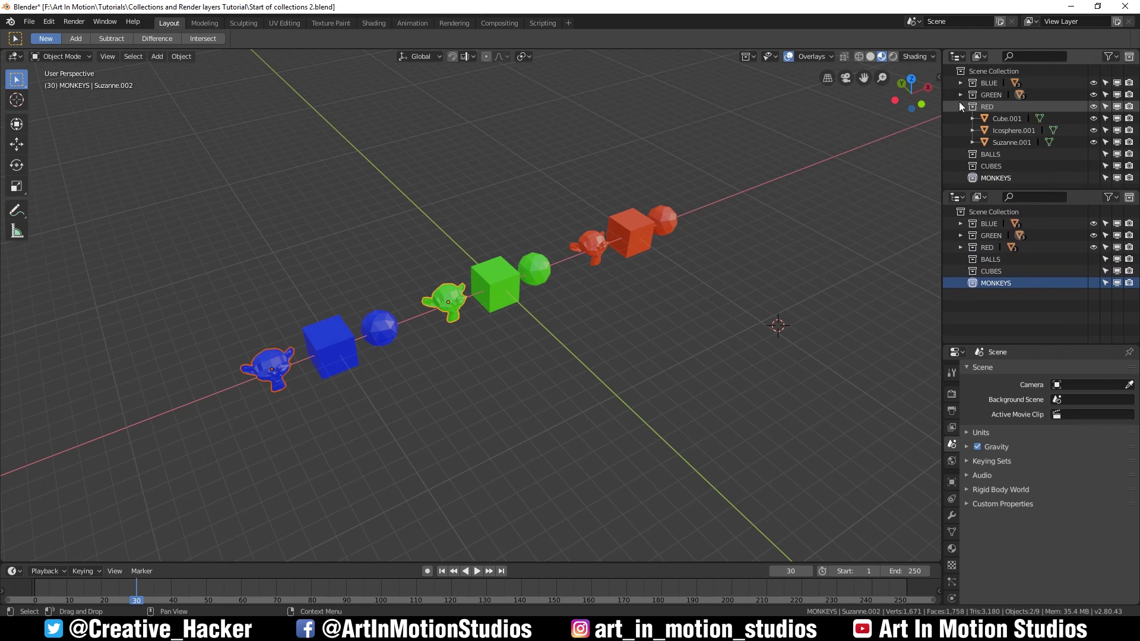
left_click(960, 106)
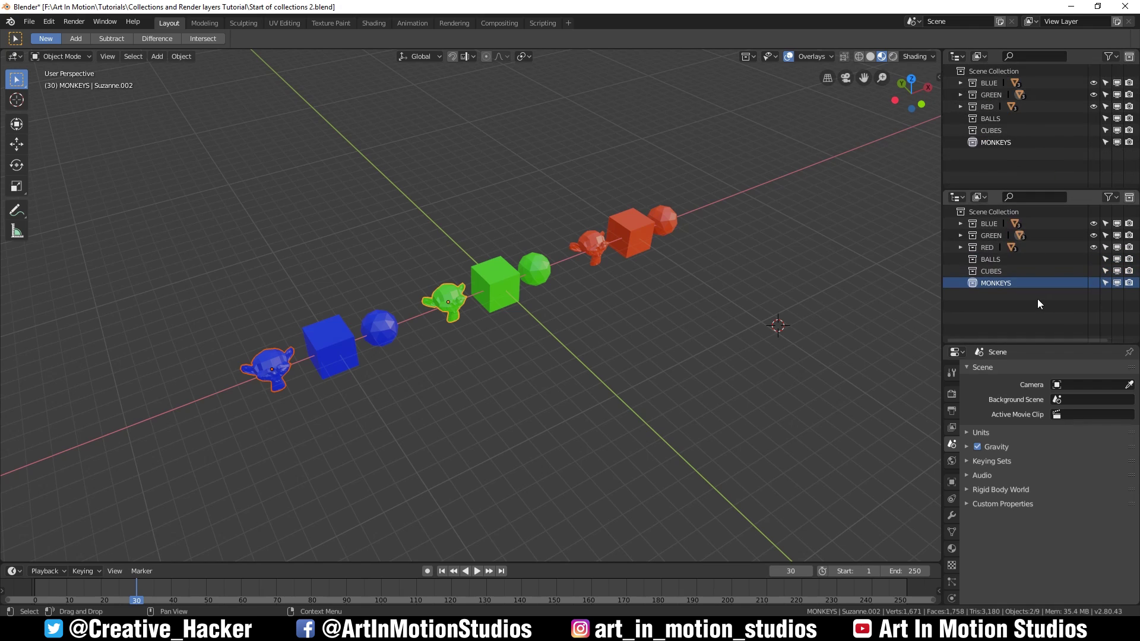
left_click(981, 241)
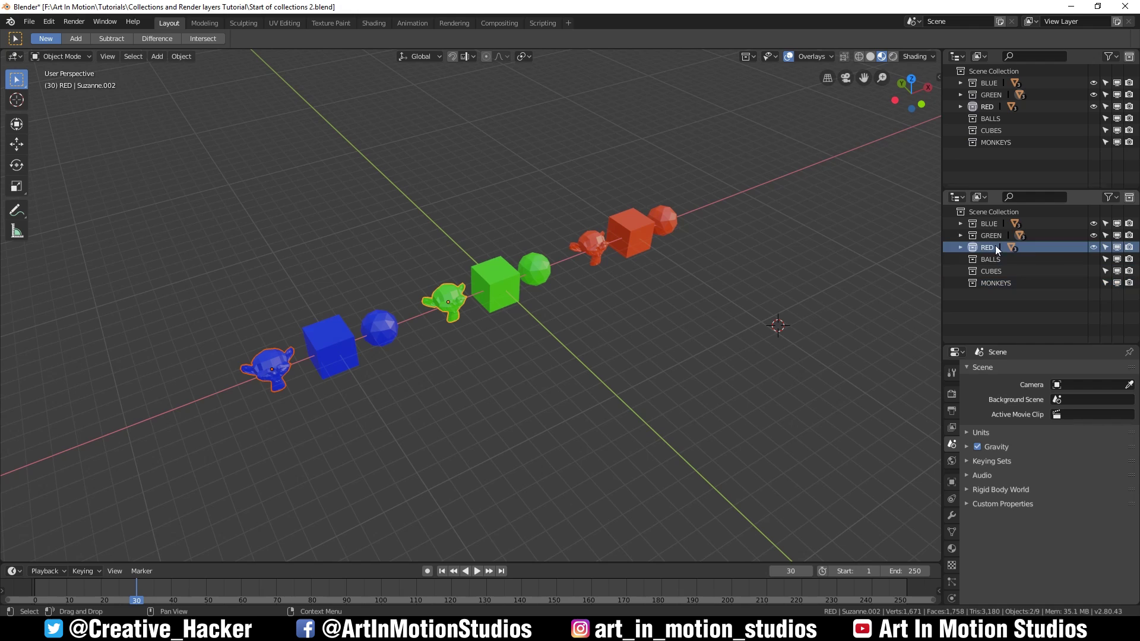
left_click(1110, 197)
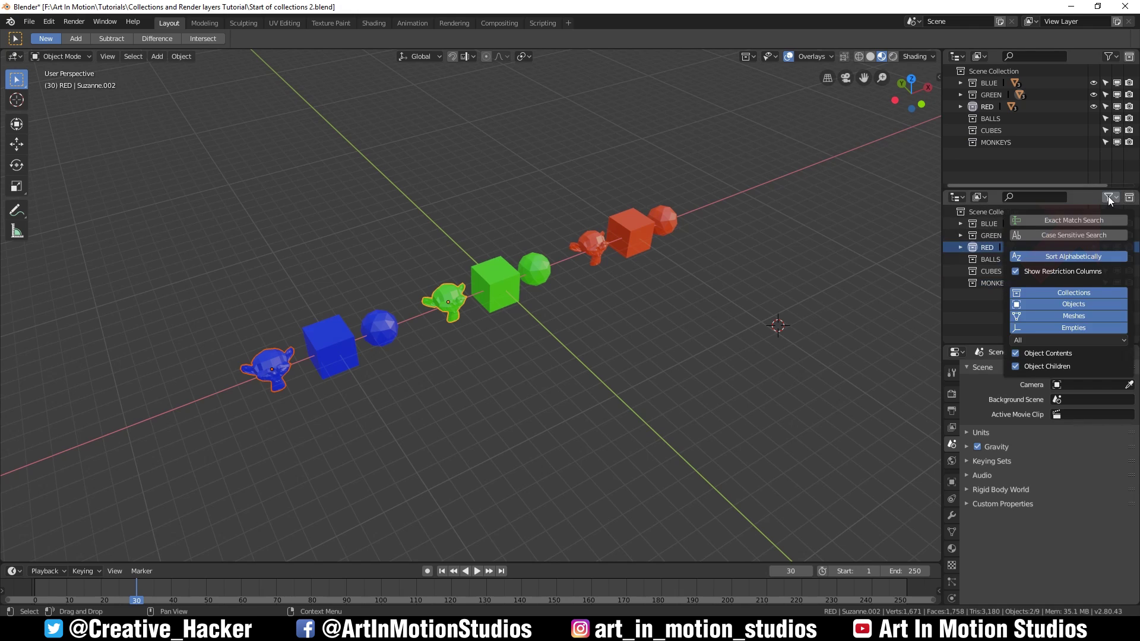
Step: Filter one outliner to objects only and drag Cube, Cube.001, Cube.002 into CUBES
left_click(1061, 294)
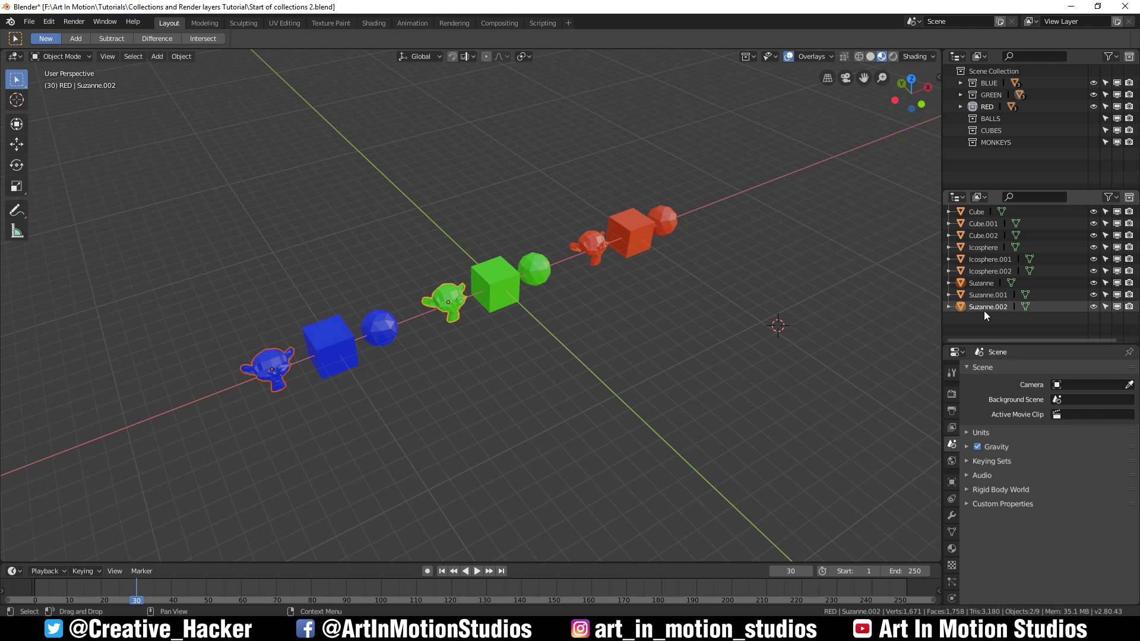
left_click(983, 213)
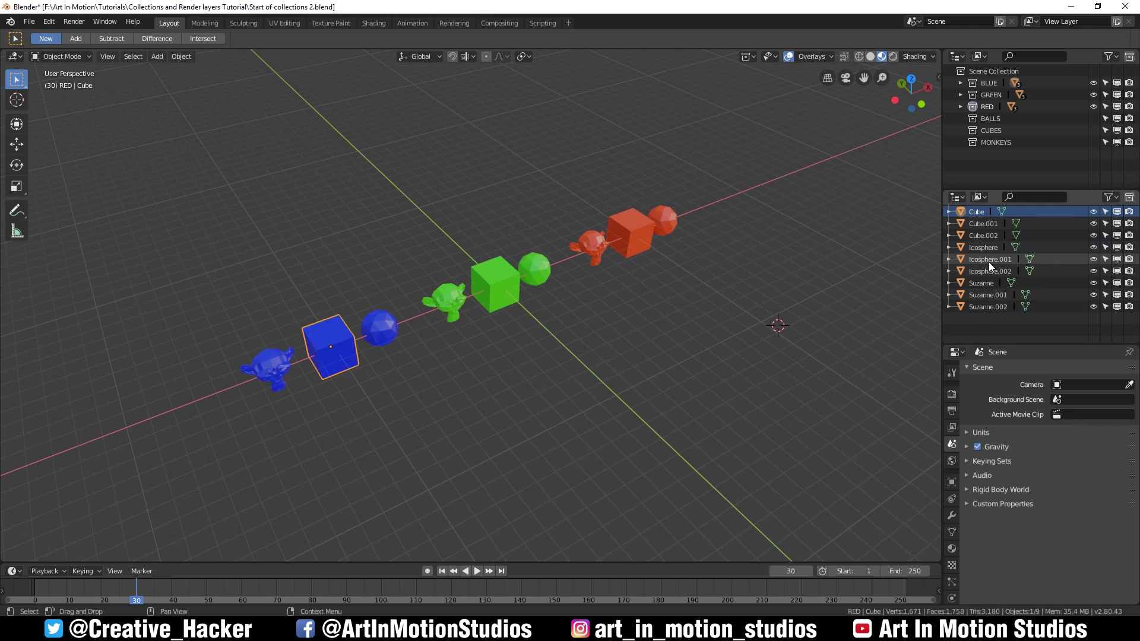
left_click(988, 218, "ctrl")
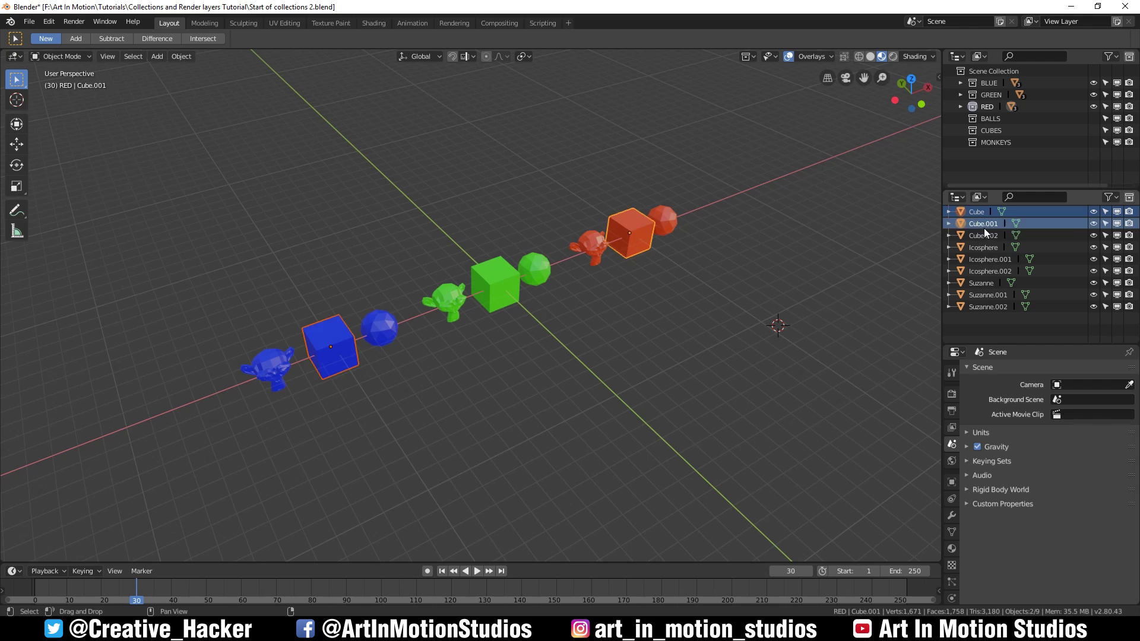
left_click(982, 237, "ctrl")
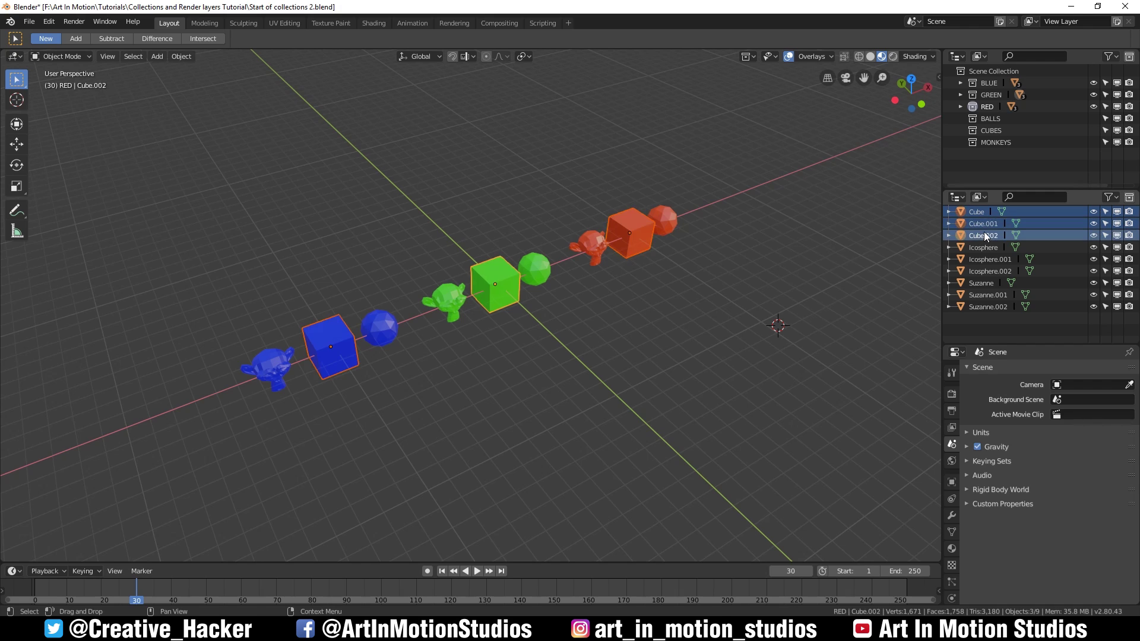
left_click_drag(981, 222, 987, 131)
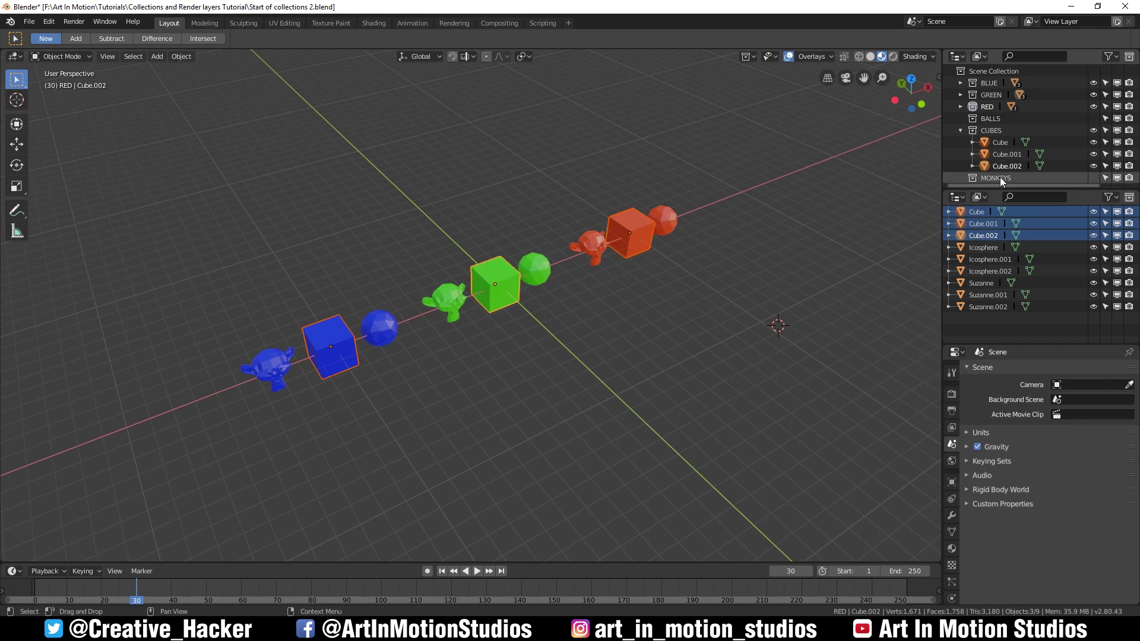
Step: Drag the three icospheres into the BALLS collection
right_click(984, 250)
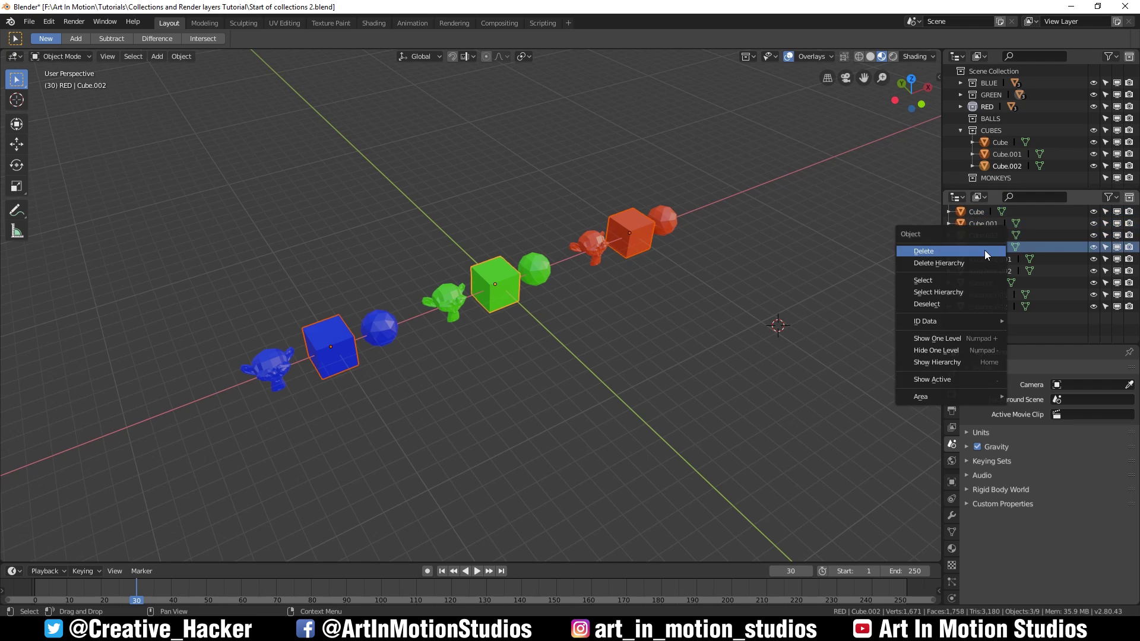
left_click(980, 249)
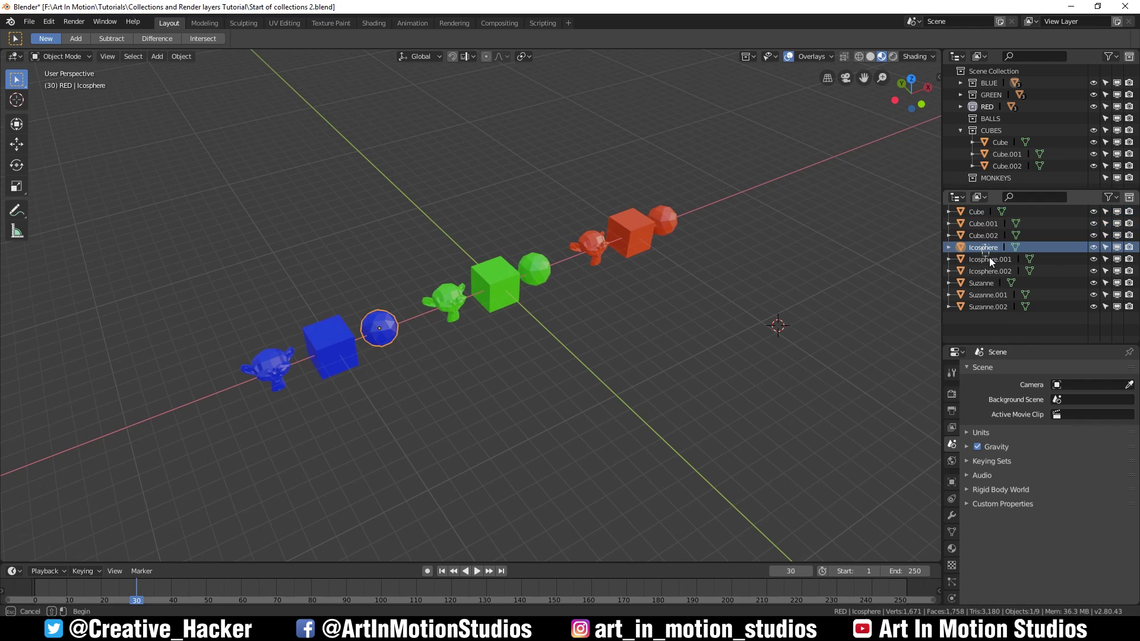
left_click_drag(1007, 270, 991, 120)
Step: Drag the three Suzanne monkeys into MONKEYS, then collapse CUBES and BALLS
left_click(974, 284)
left_click(987, 304, "shift")
left_click(981, 296, "shift")
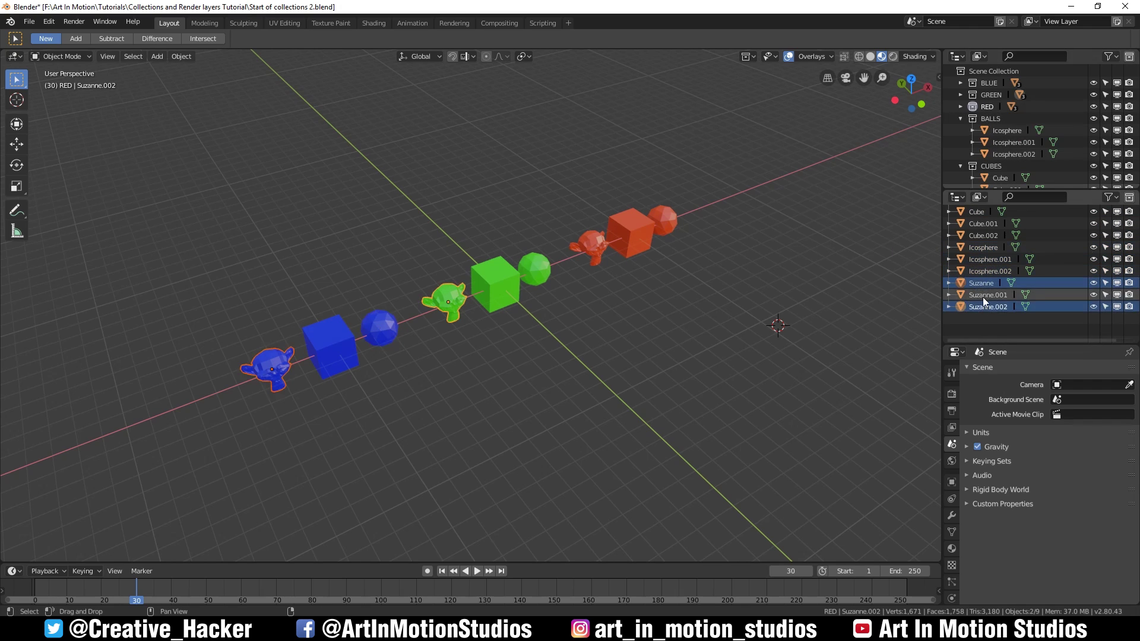
left_click_drag(981, 294, 996, 215)
left_click(961, 166)
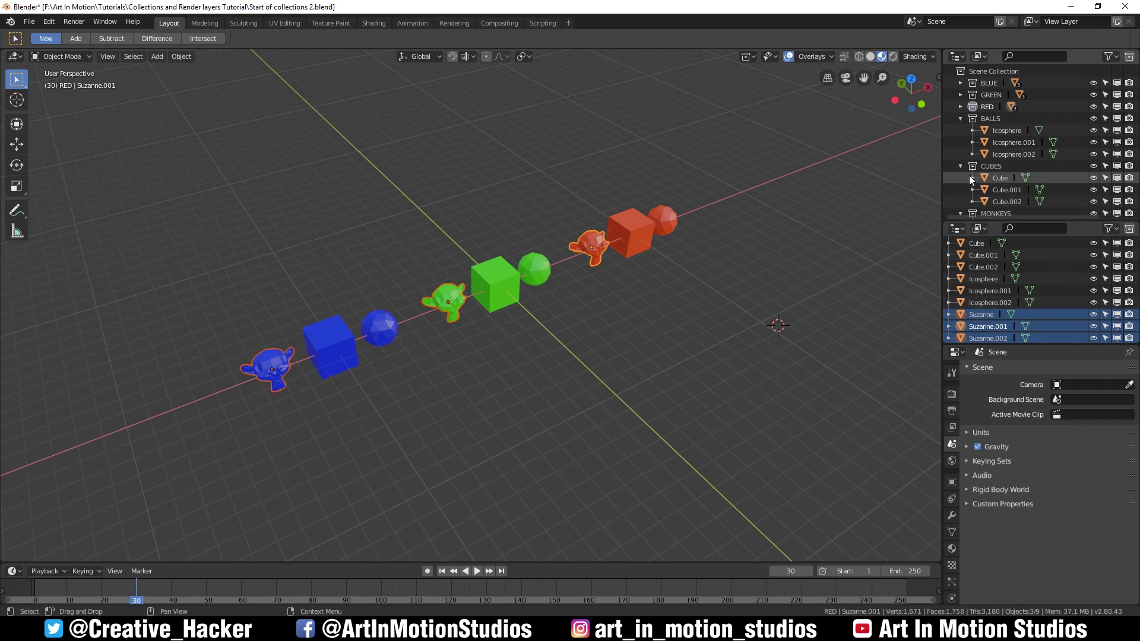
left_click(961, 121)
Step: Toggle each collection's visibility off and on: MONKEYS, CUBES, BALLS, RED, GREEN, BLUE
left_click(960, 141)
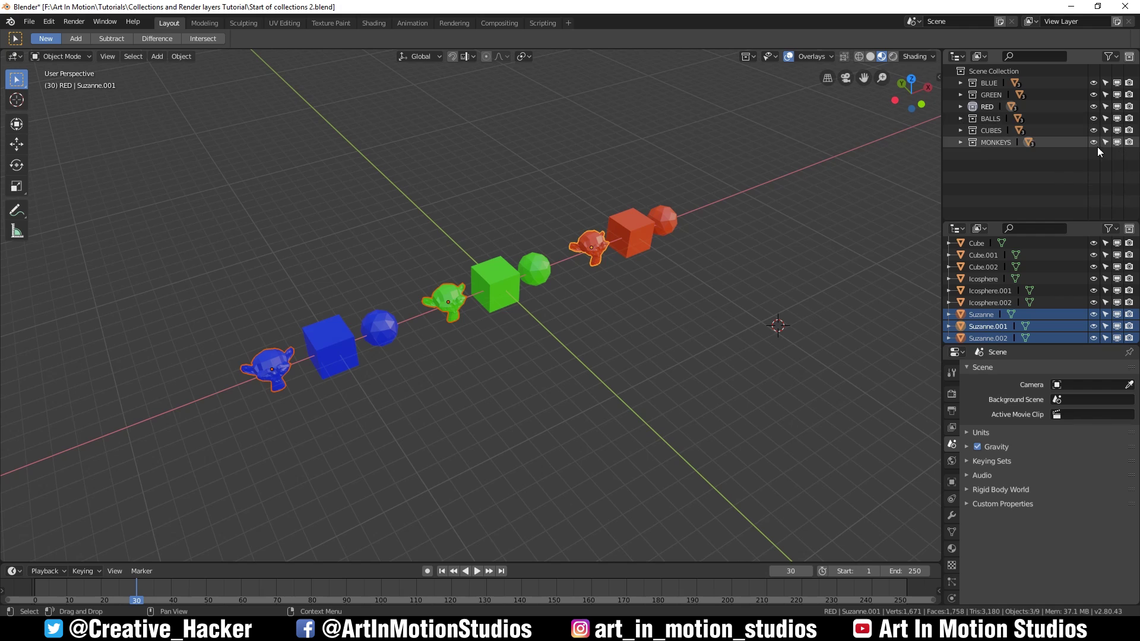
left_click(1091, 146)
left_click(1091, 146)
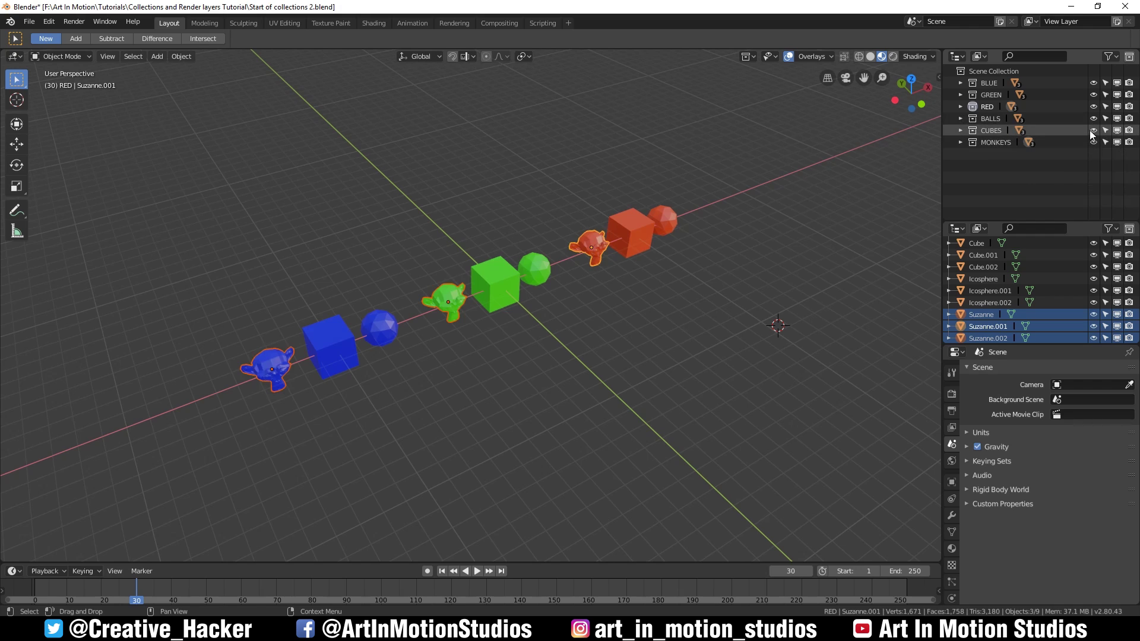
left_click(1091, 130)
left_click(1091, 130)
left_click(1093, 118)
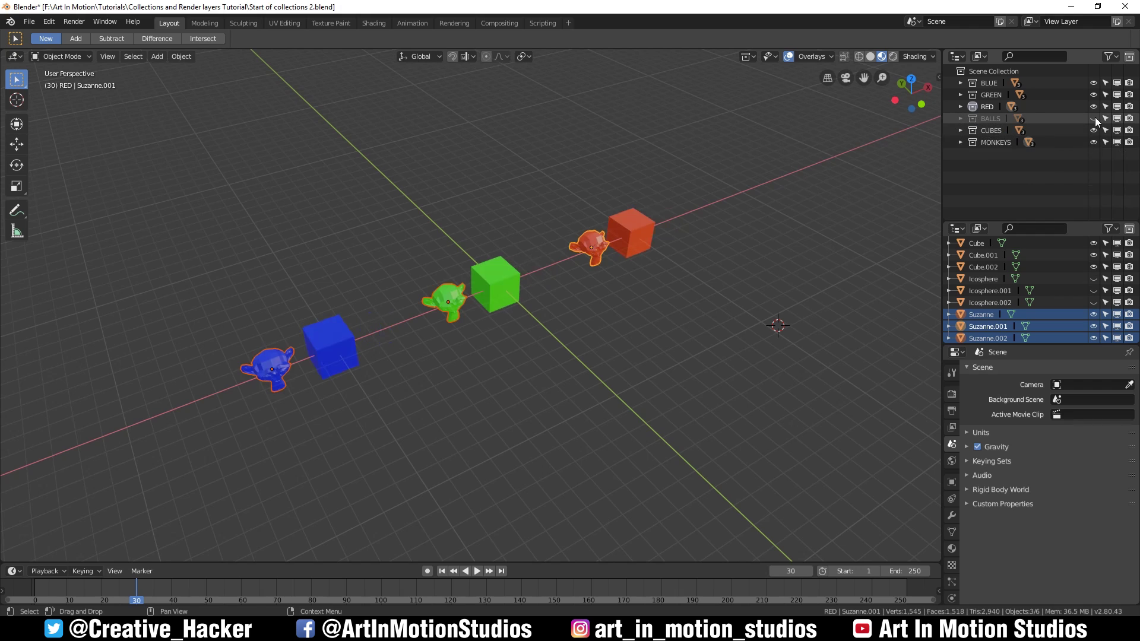
left_click(1094, 119)
left_click(1093, 106)
left_click(1092, 105)
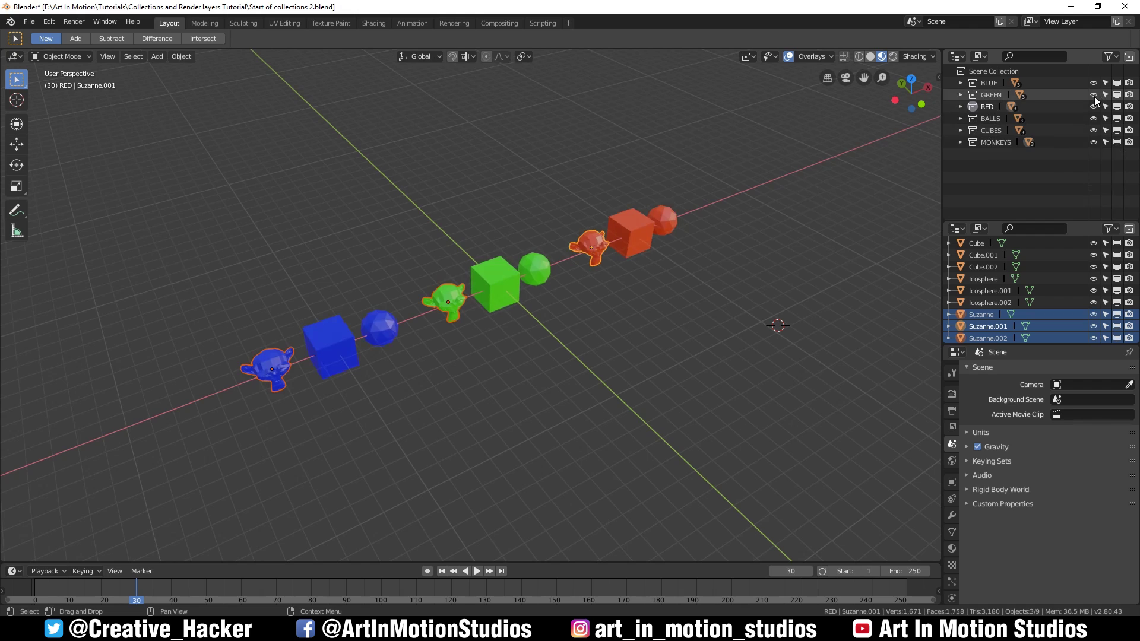
left_click(1093, 95)
left_click(1093, 93)
left_click(1094, 83)
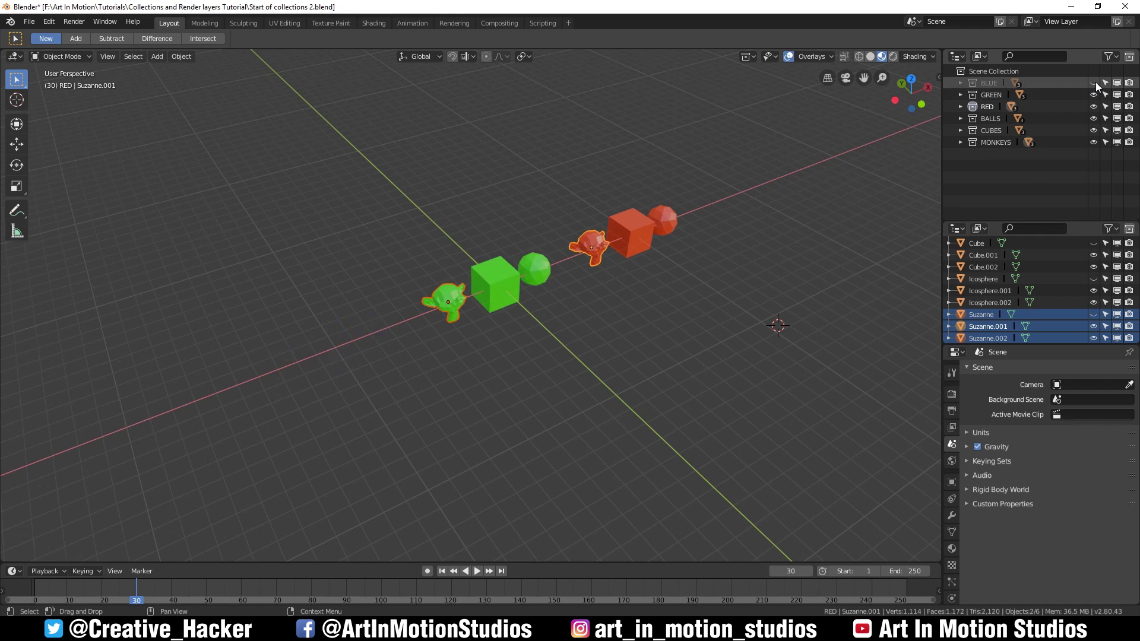
left_click(1094, 83)
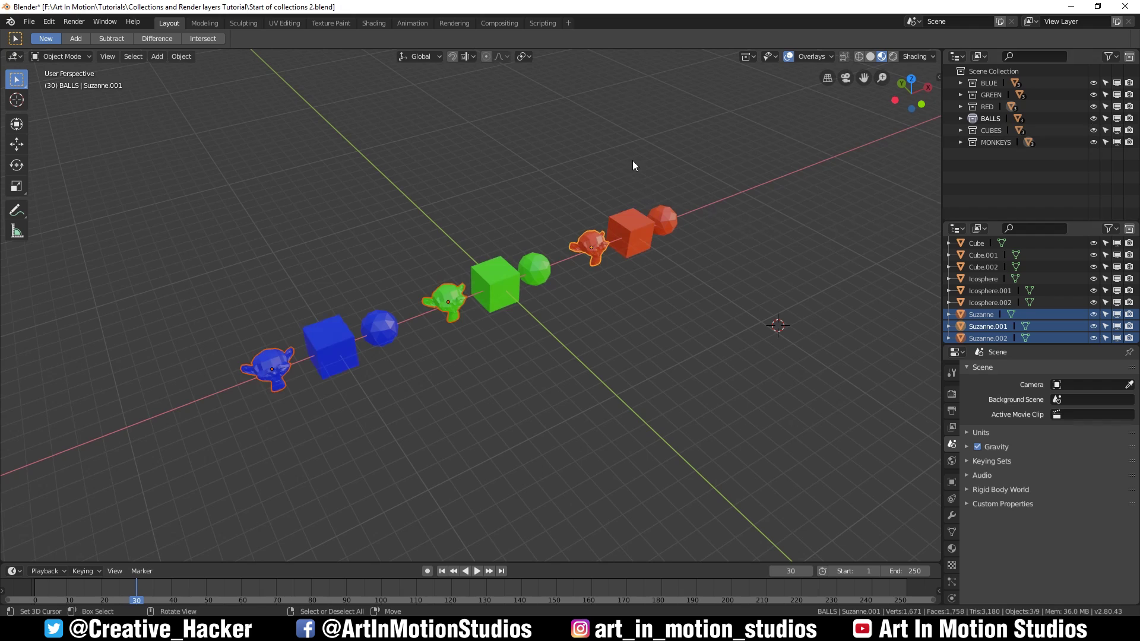
Step: Isolate BALLS, CUBES, RED and GREEN in the viewport one at a time
left_click(1094, 118, "ctrl")
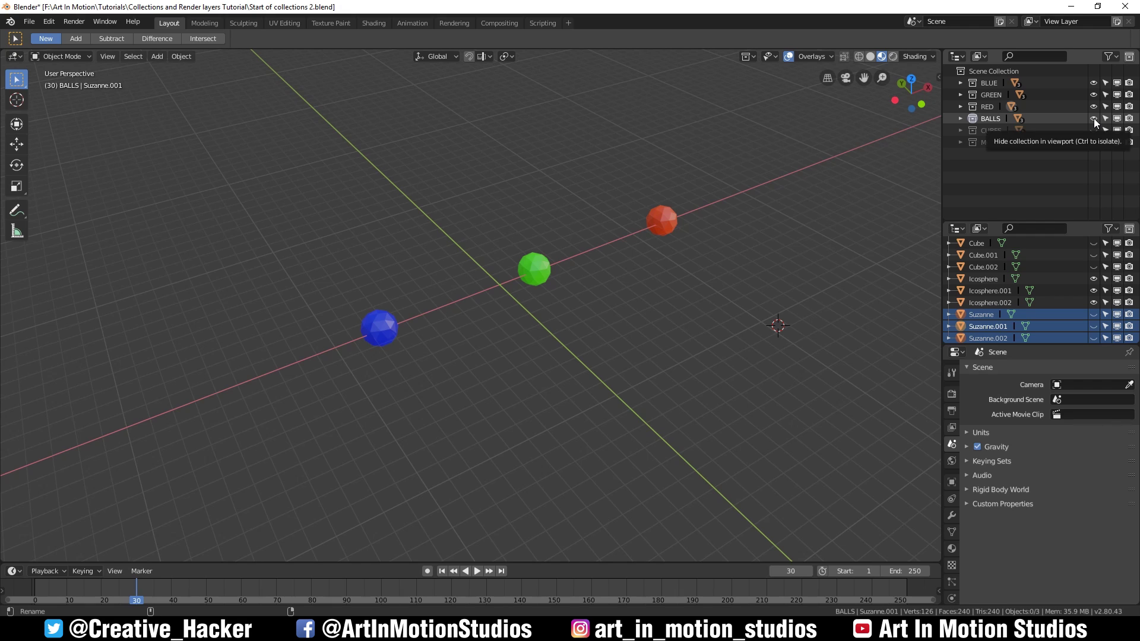
left_click(1092, 130, "ctrl")
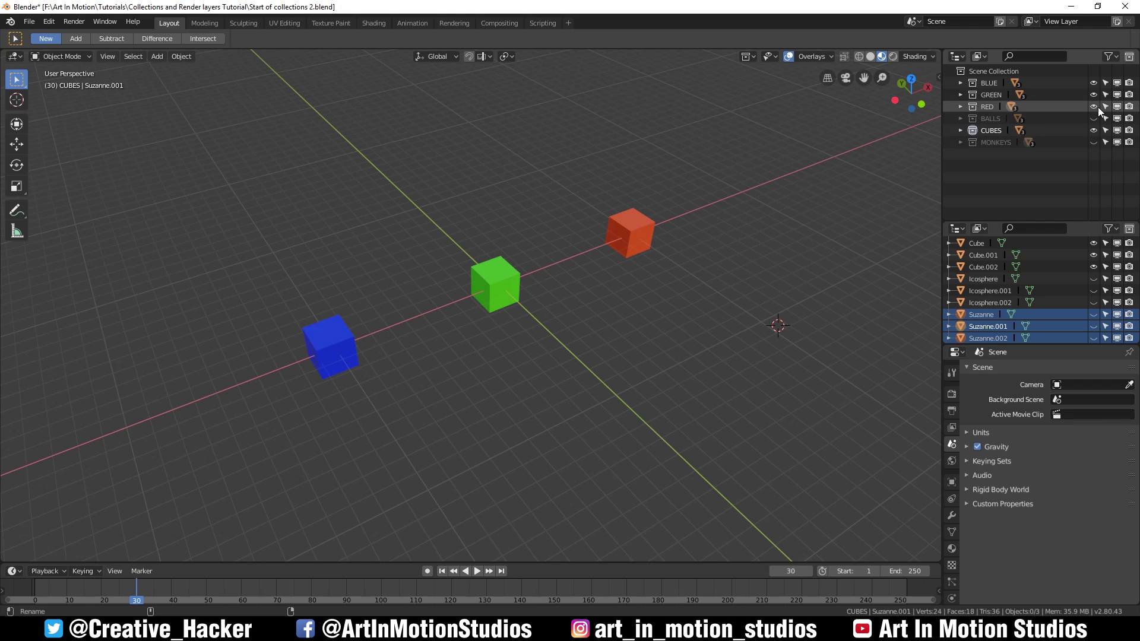
left_click(1098, 106, "ctrl")
left_click(1094, 93, "ctrl")
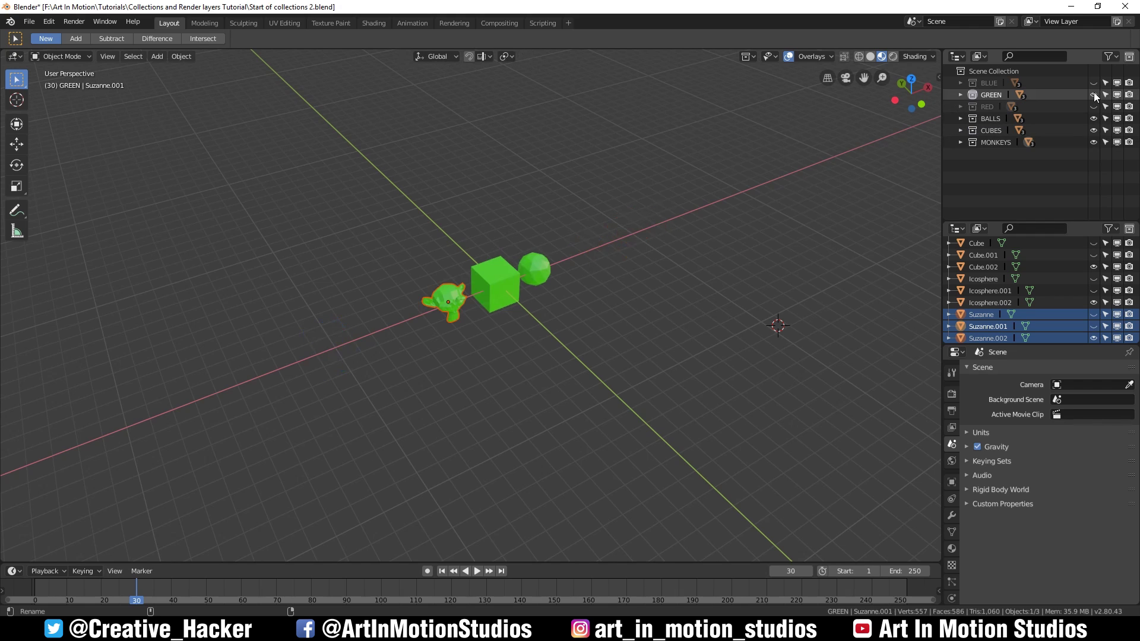
left_click(1093, 94)
left_click(1095, 99)
left_click(1096, 108, "ctrl")
Step: Make BLUE and GREEN visible again so all colour groups show together
left_click_drag(1093, 82, 1099, 130)
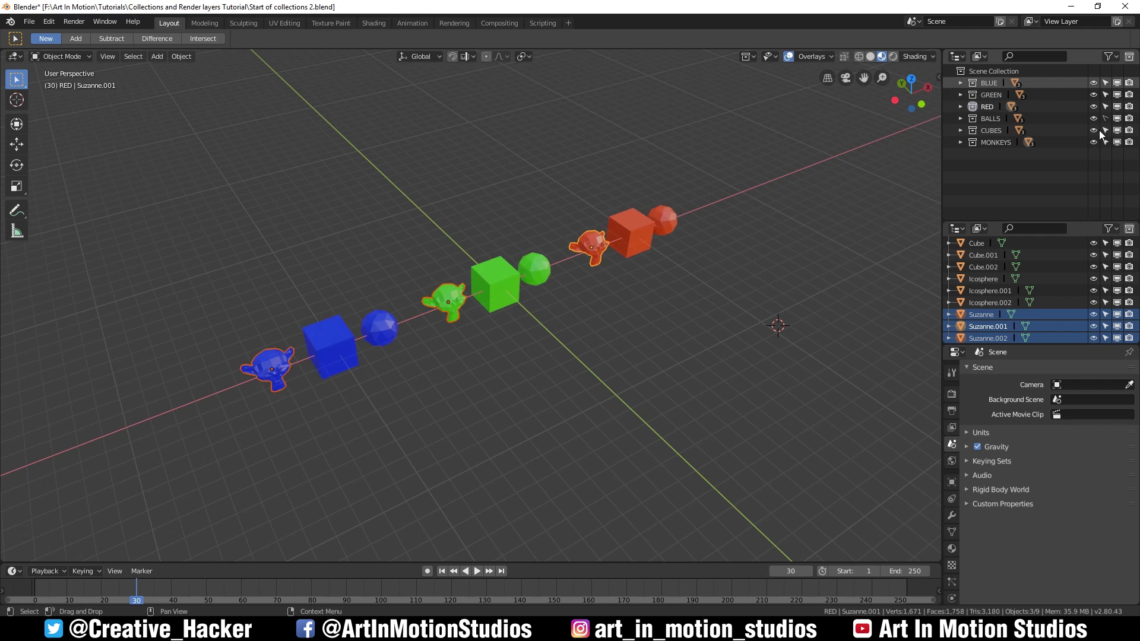
left_click(1094, 83)
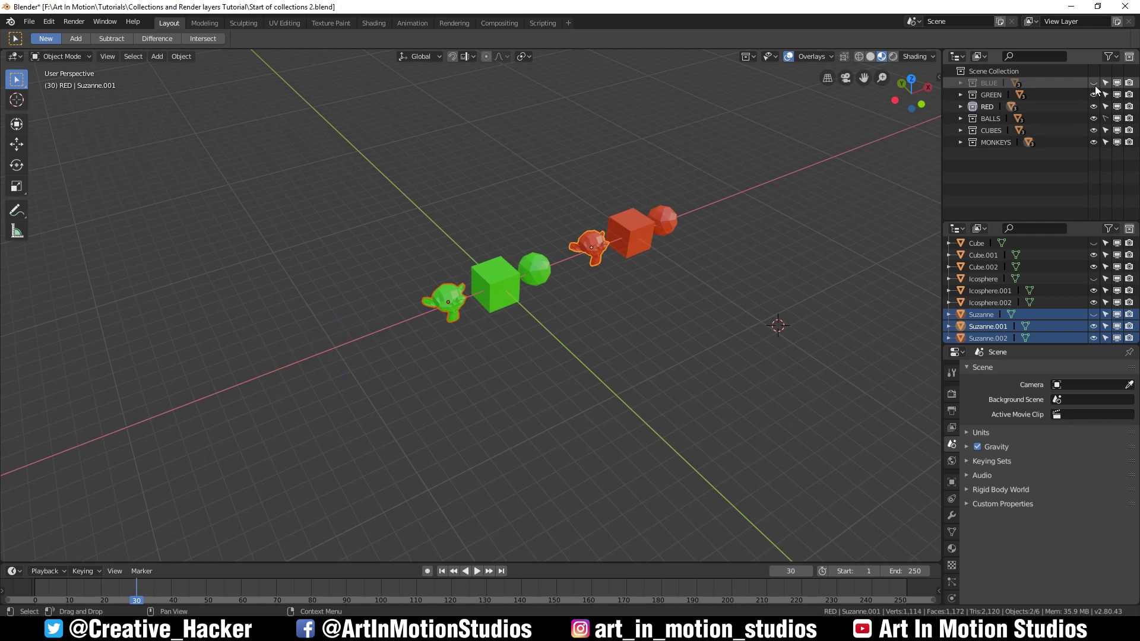
left_click(1092, 83)
left_click(1092, 82)
left_click(1092, 82)
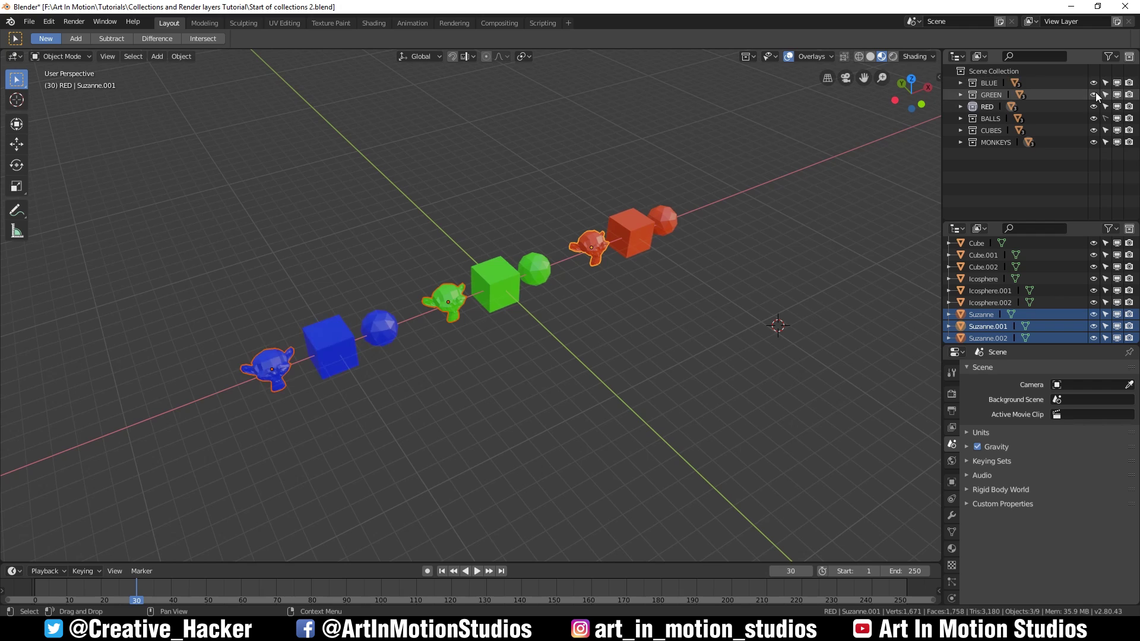
left_click(1094, 93)
left_click(1094, 94)
Step: Expand MONKEYS, CUBES, RED, GREEN and BLUE to inspect which objects each holds
left_click_drag(1013, 343, 1012, 428)
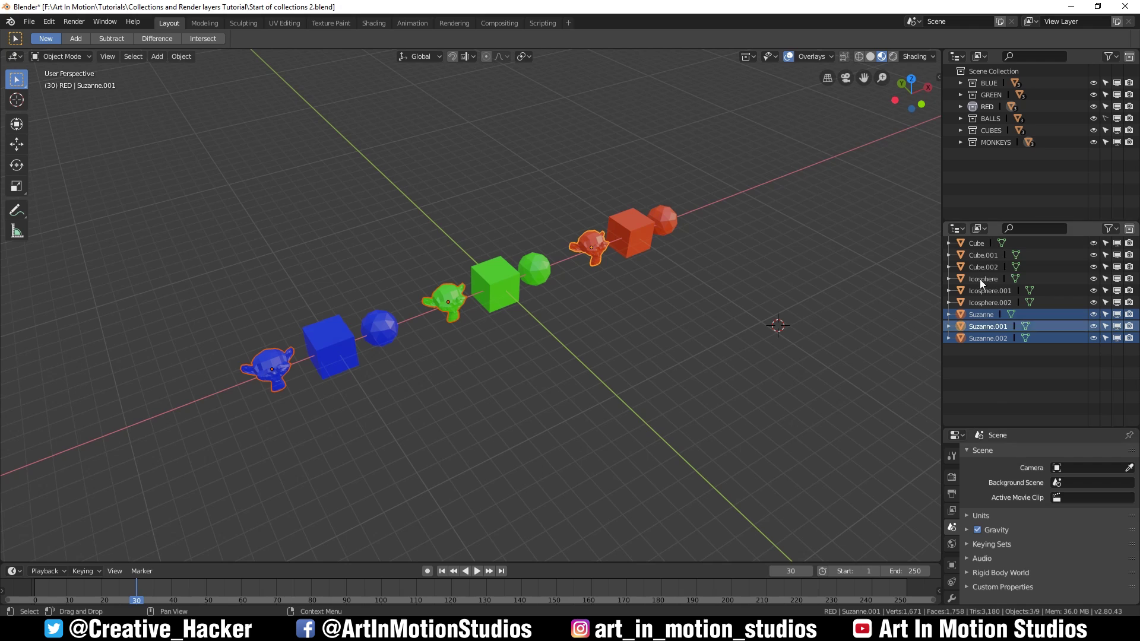
left_click(969, 243)
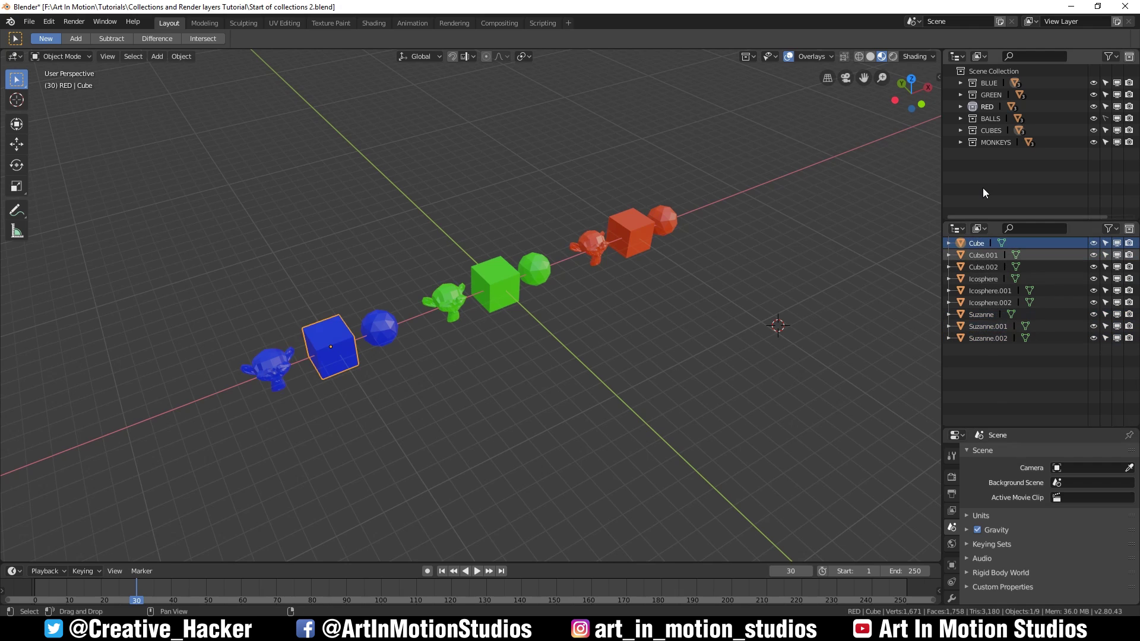
left_click(960, 143)
left_click(960, 130)
left_click(960, 107)
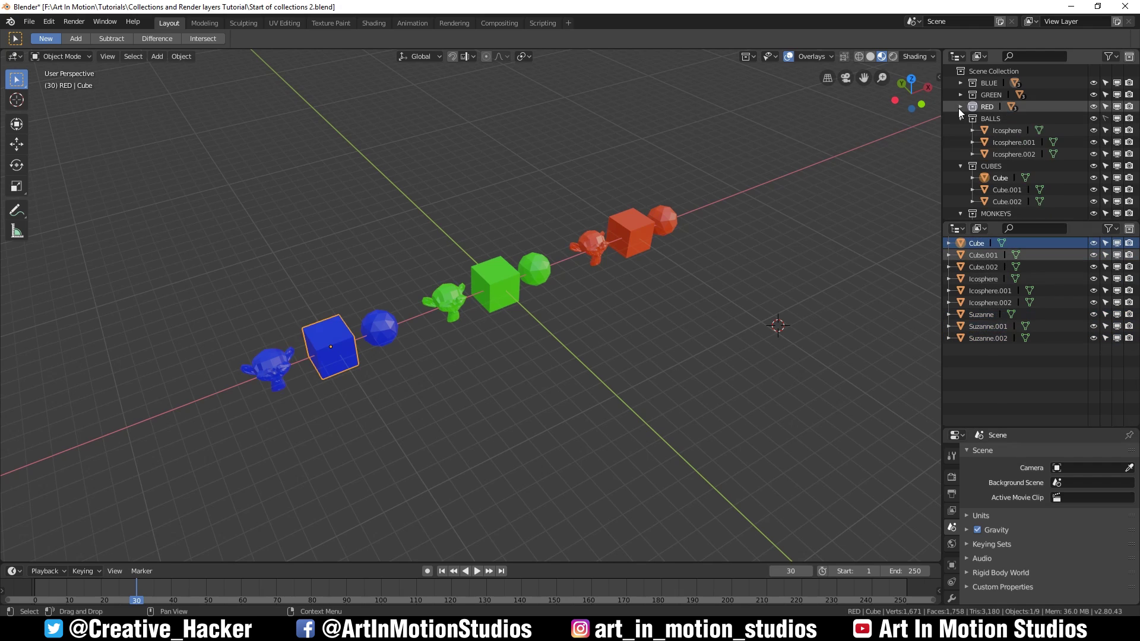
left_click(960, 95)
left_click(961, 83)
Step: Resize the two outliners and collapse all the expanded collections
left_click_drag(998, 220, 997, 385)
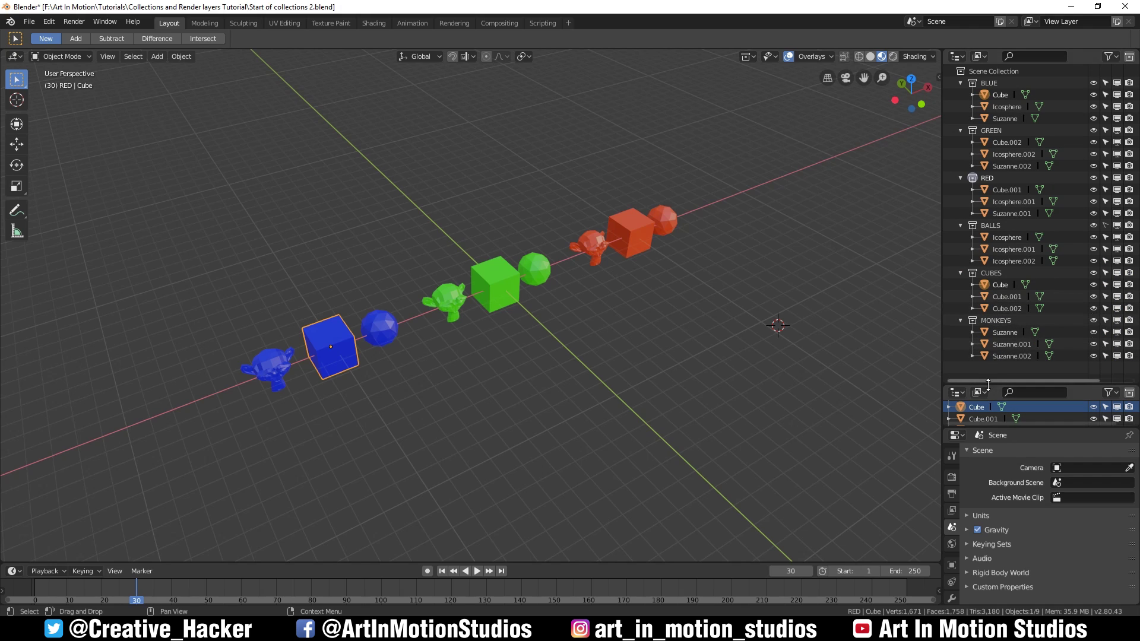
left_click_drag(988, 384, 985, 159)
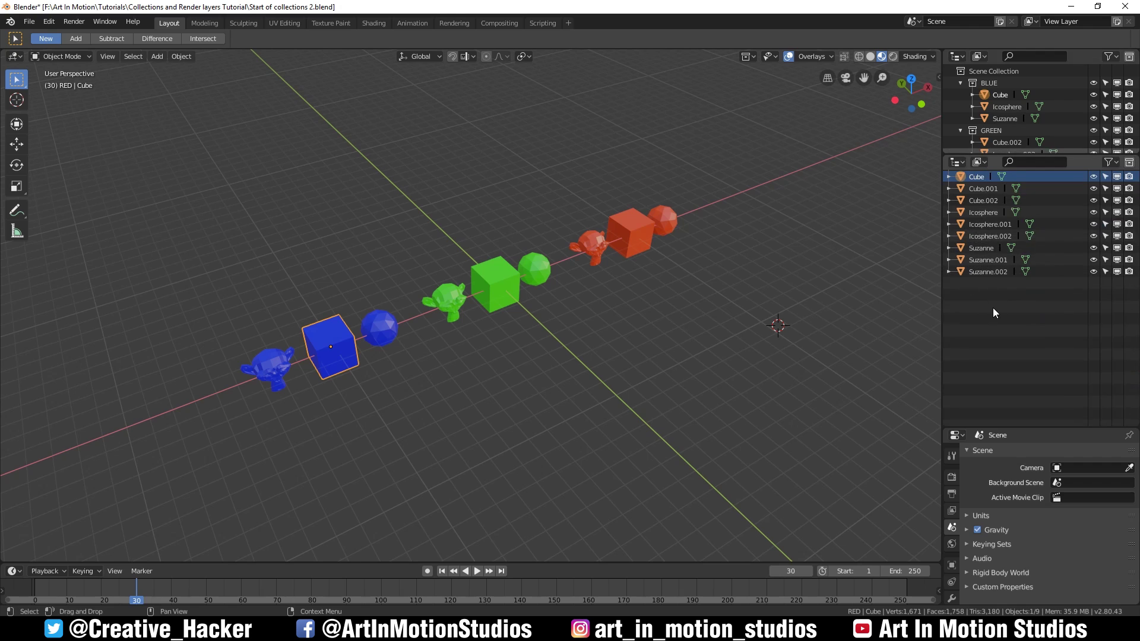
key("shift+a")
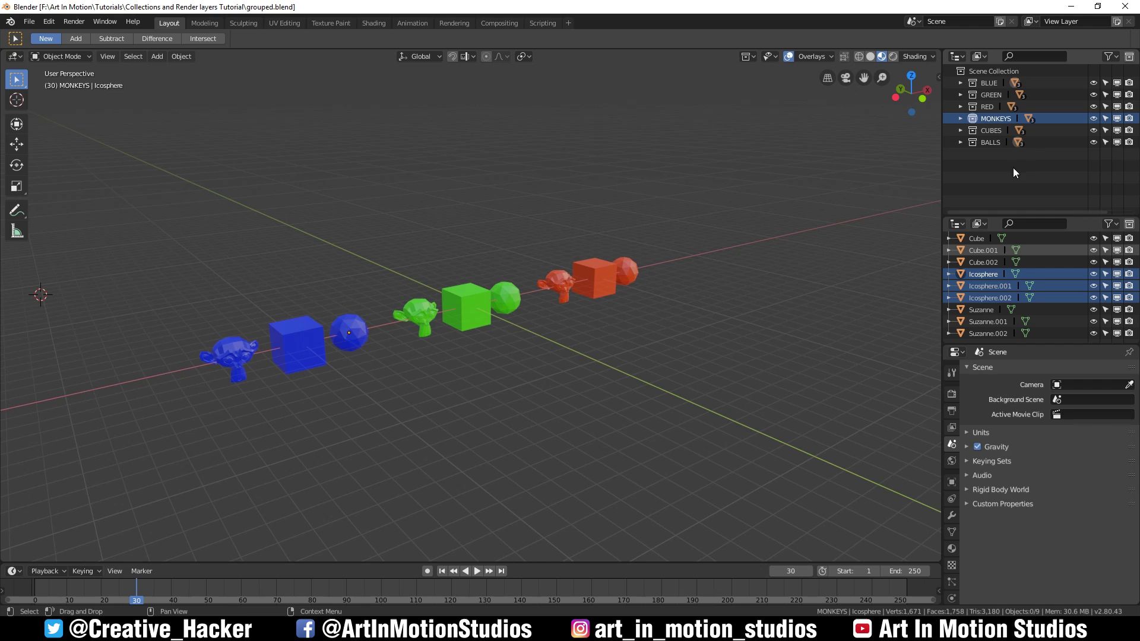
Step: Add a new top-level collection under Scene Collection named ALL
left_click(1000, 72)
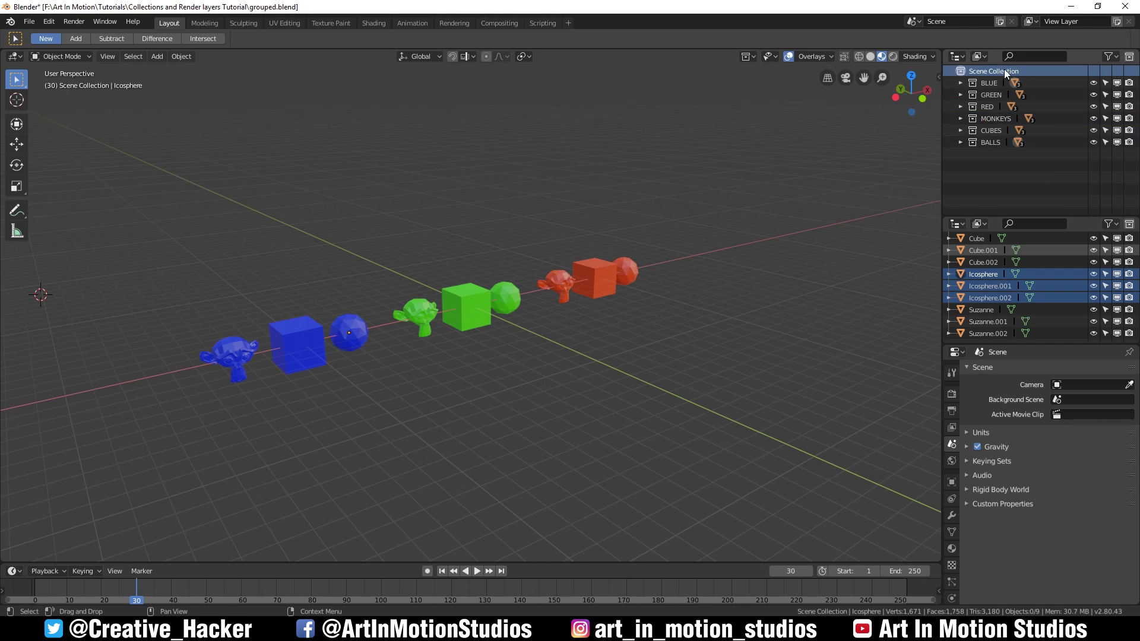
left_click(1130, 60)
double_click(1005, 154)
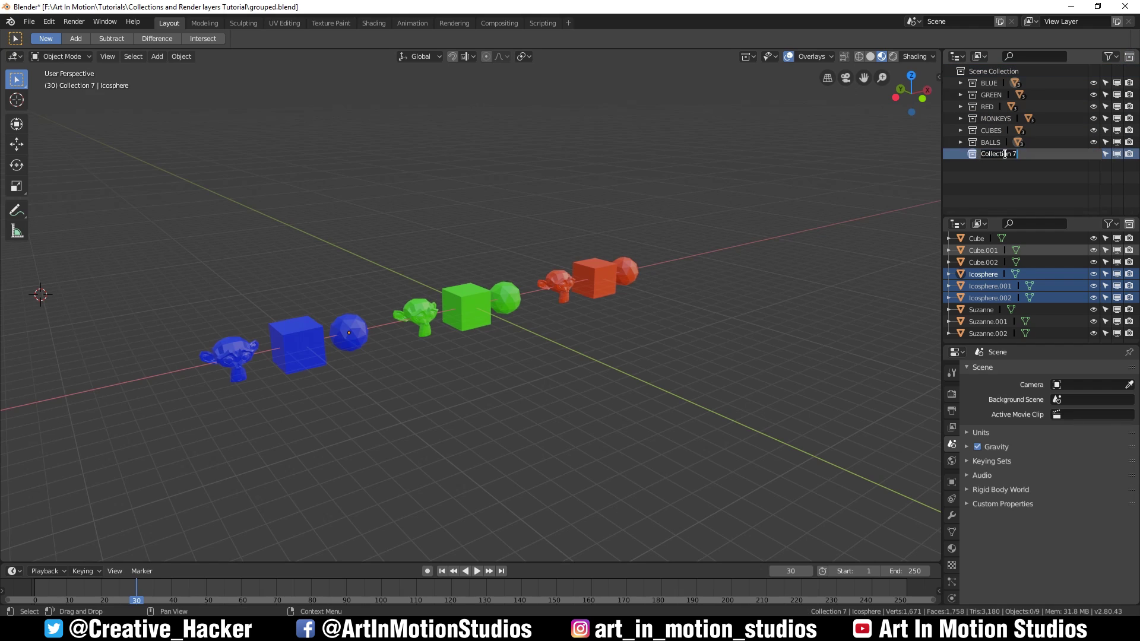
type("ALL")
key("Return")
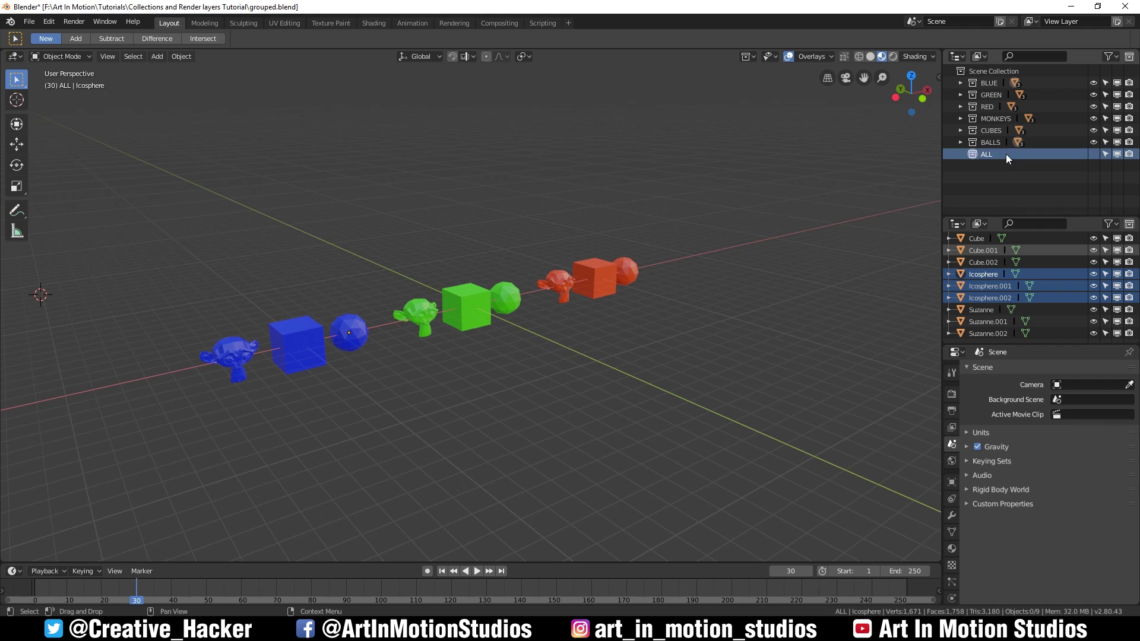
Step: Select all nine objects in the object list and drag them into ALL
left_click(986, 313)
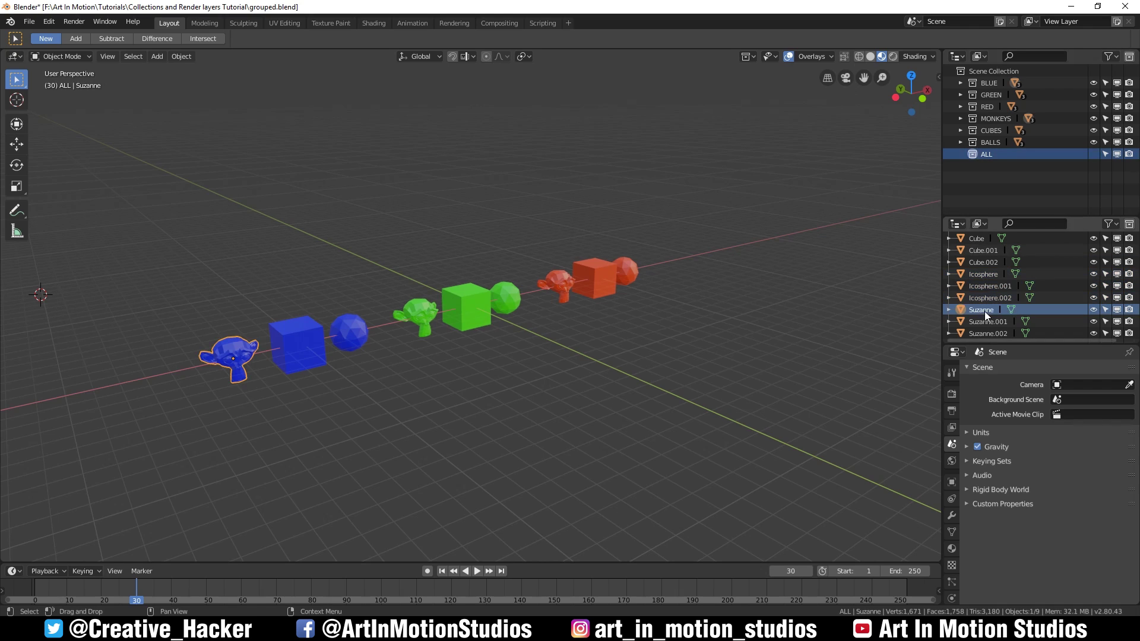
left_click_drag(1013, 344, 1012, 383)
left_click(987, 332)
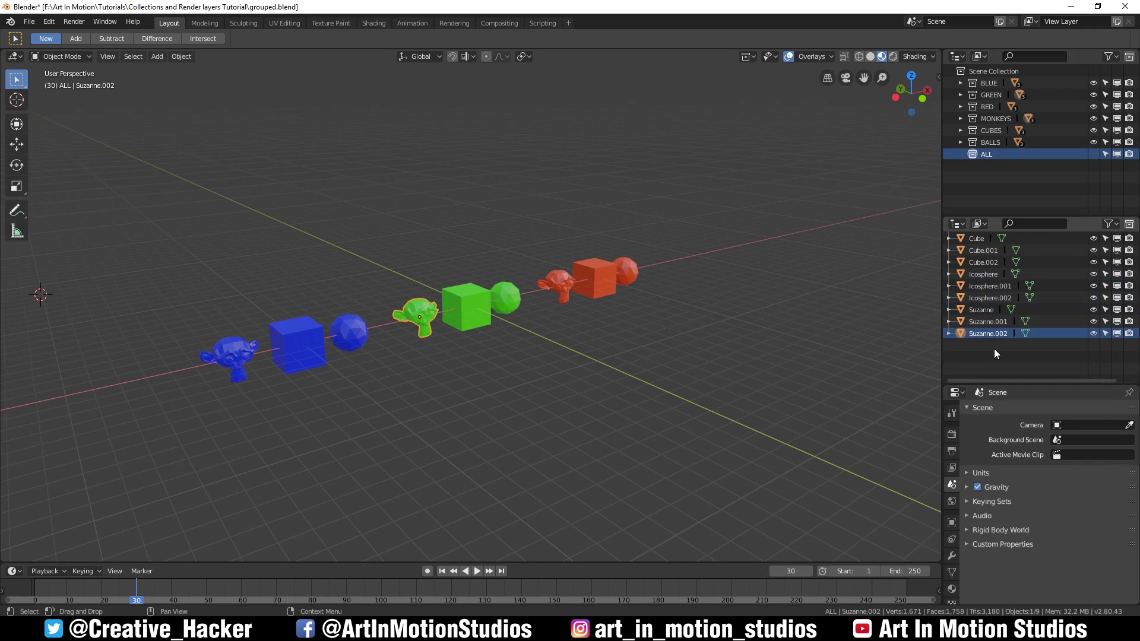
left_click_drag(995, 334, 983, 156)
left_click(960, 154)
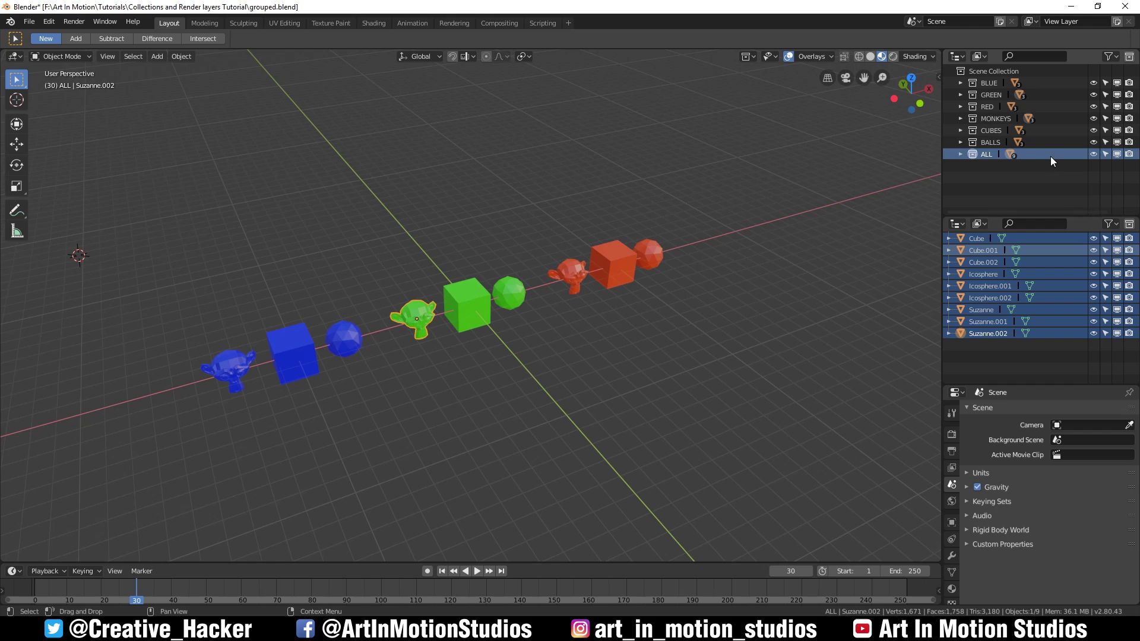
left_click(1092, 130)
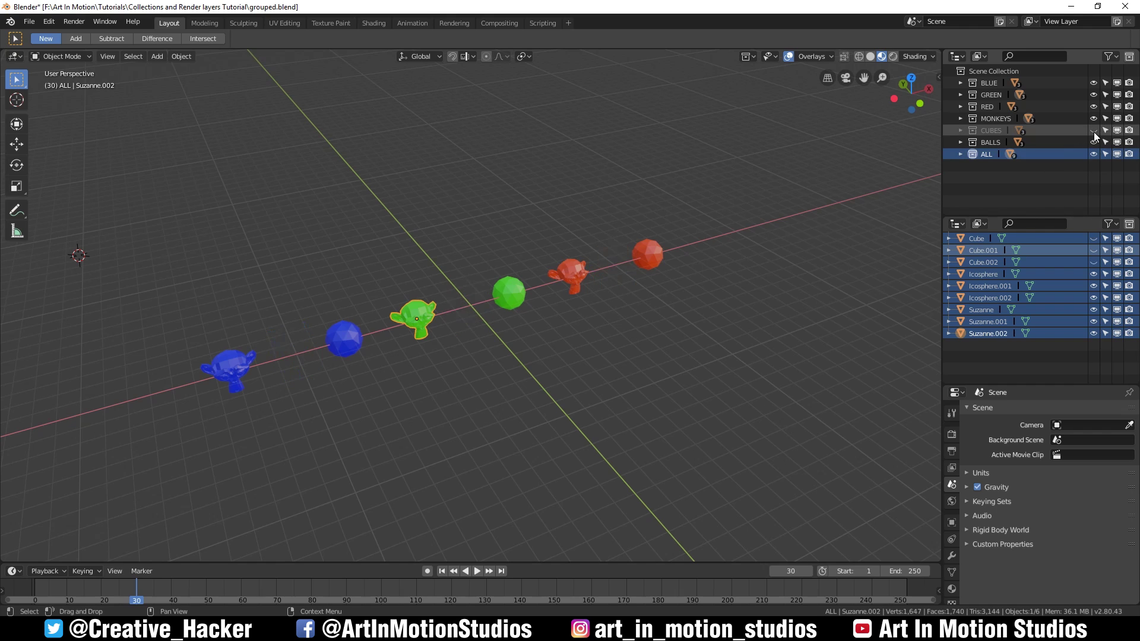
left_click(1093, 130)
left_click(1094, 123)
left_click(1094, 123)
left_click(1092, 133)
left_click(1092, 133)
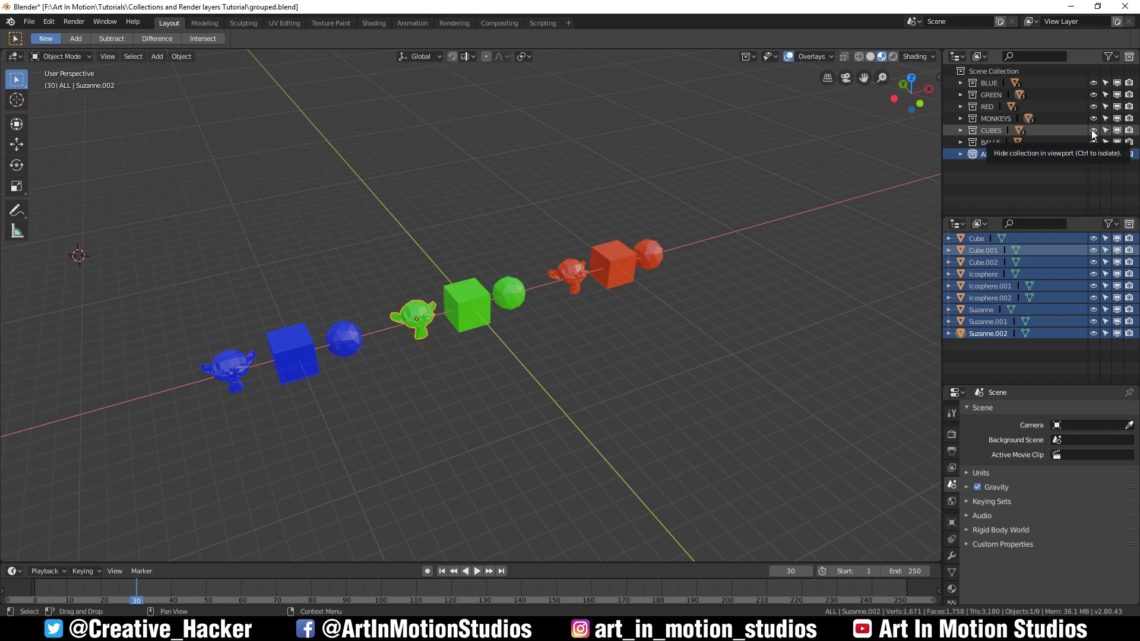
left_click(1092, 120, "ctrl")
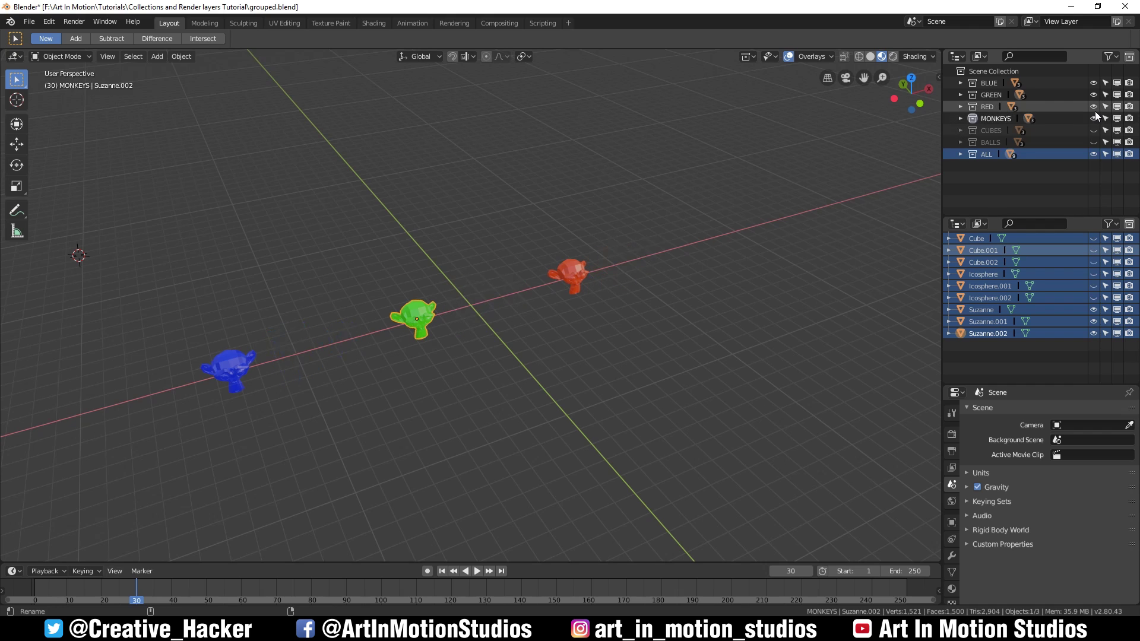
left_click(1095, 108, "ctrl")
left_click(1096, 130, "ctrl")
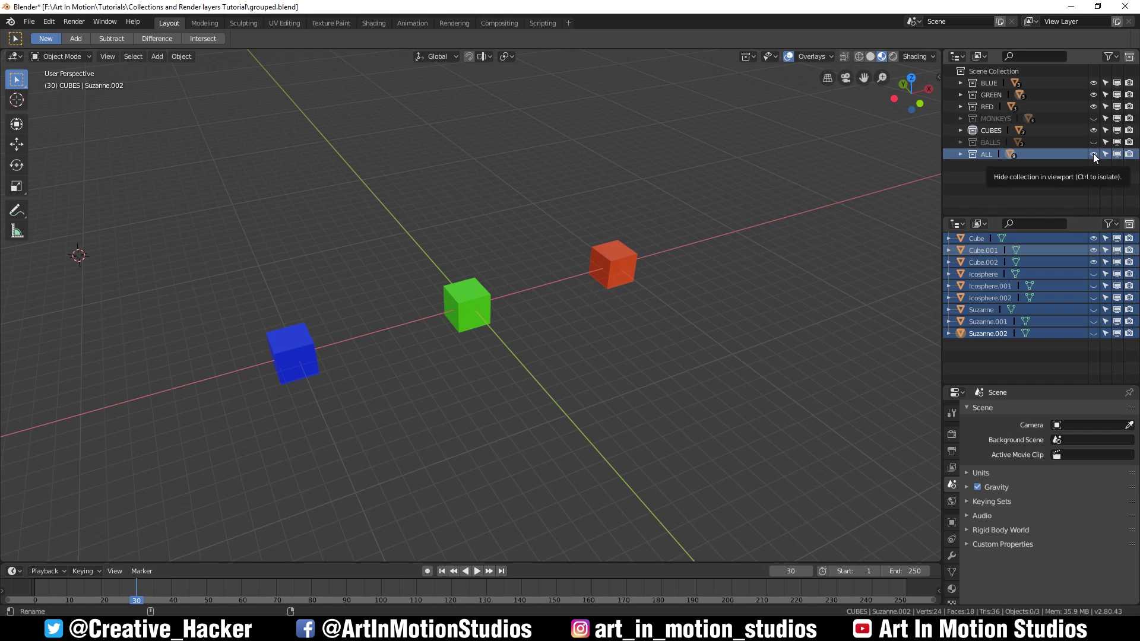
left_click(1093, 154, "ctrl")
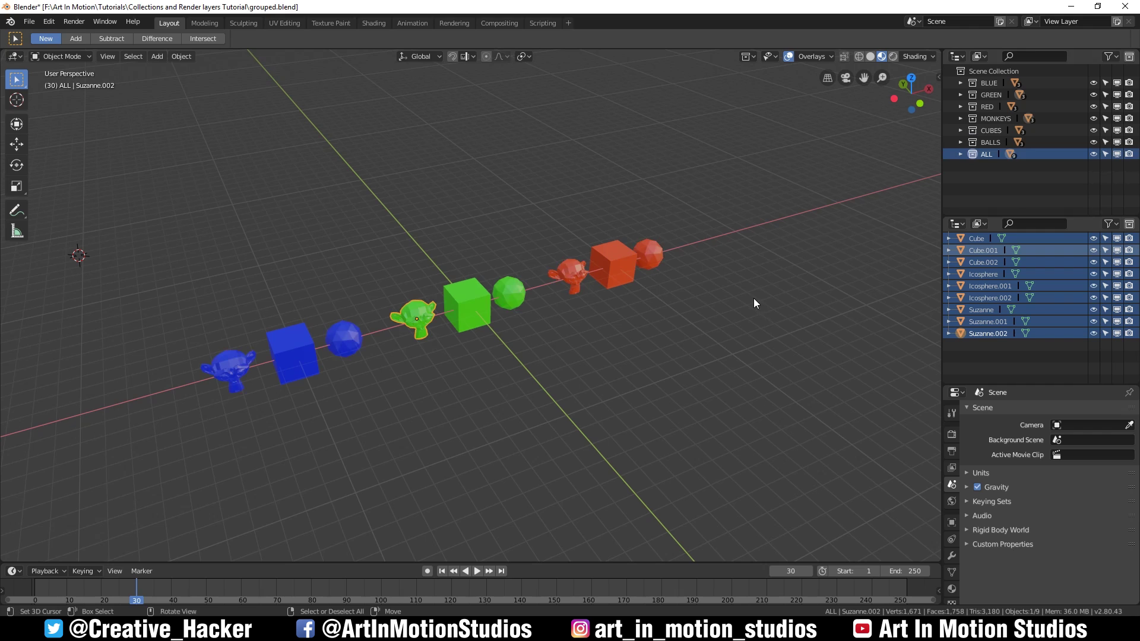
Step: Duplicate all nine objects into a new row beside the originals and begin a second copy
middle_click_drag(753, 293, 408, 330)
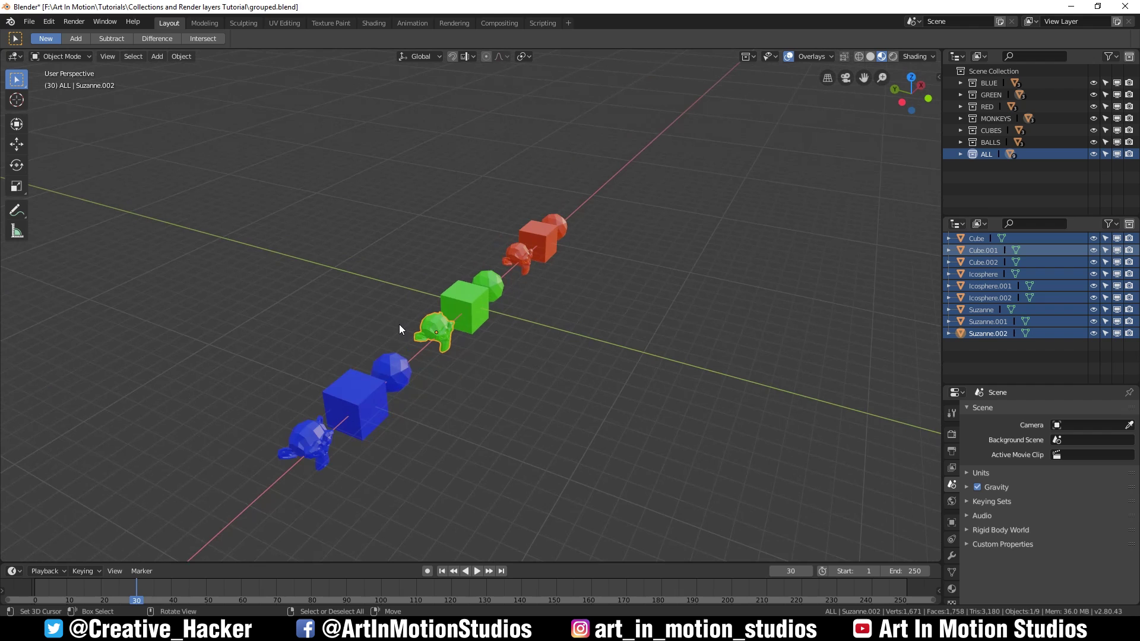
key("a")
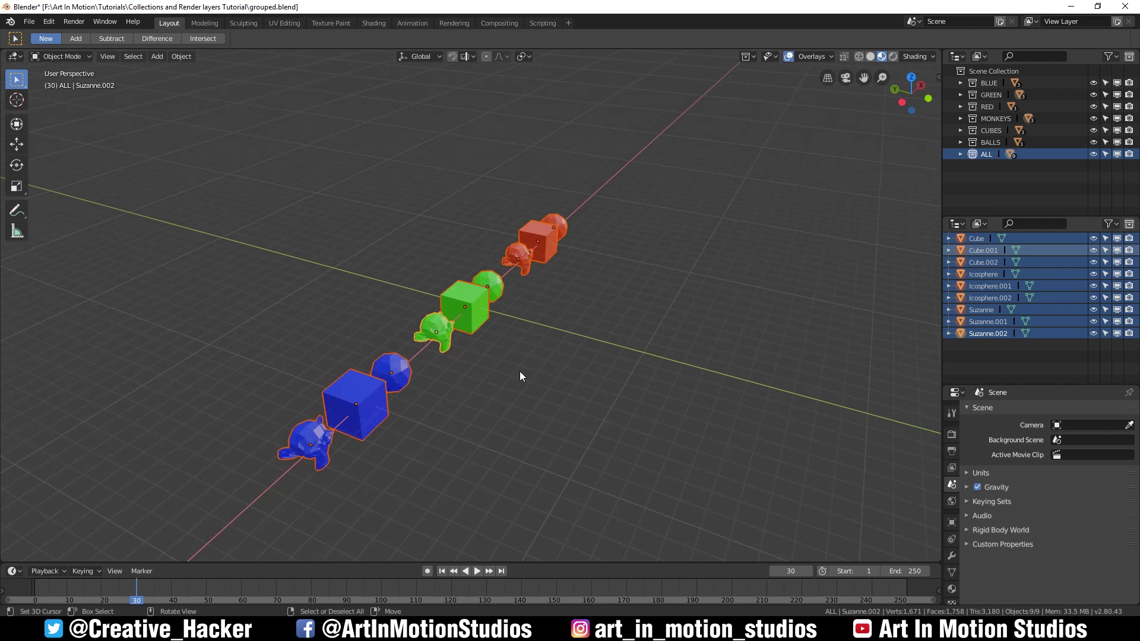
key("shift+d")
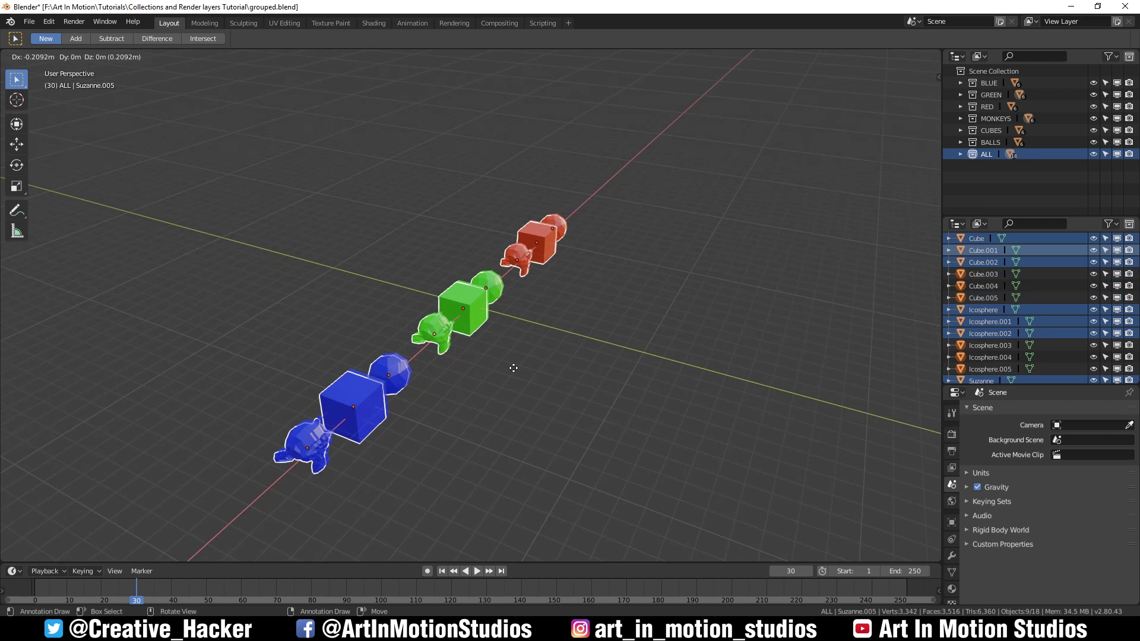
left_click(461, 362)
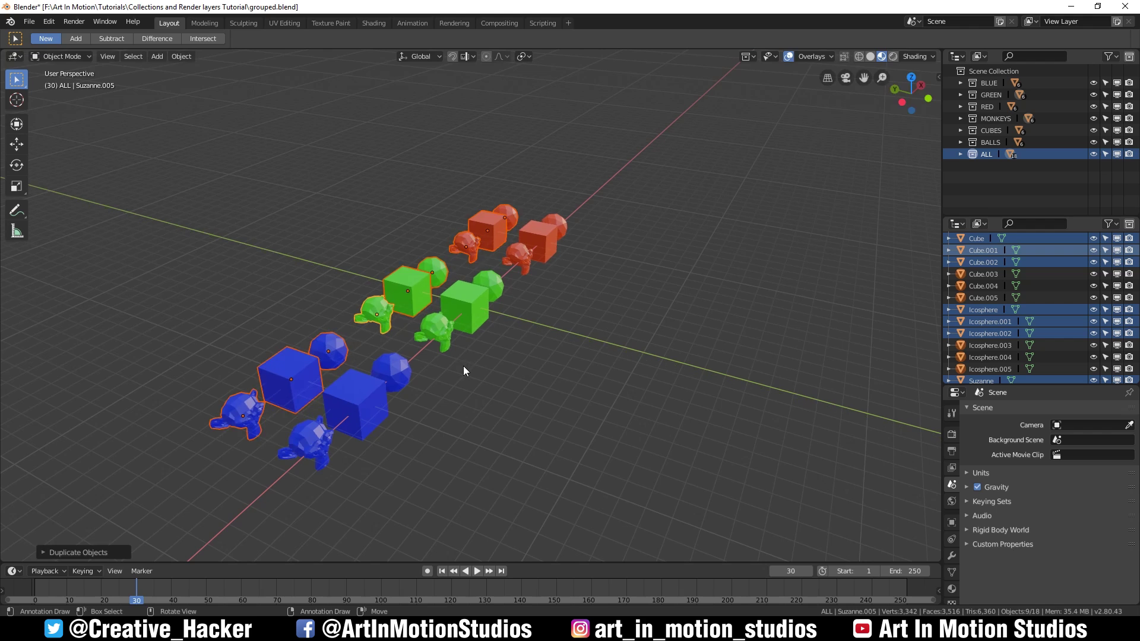
key("shift+d")
Step: Place the second set of copies along the Y axis as a third row
key("y")
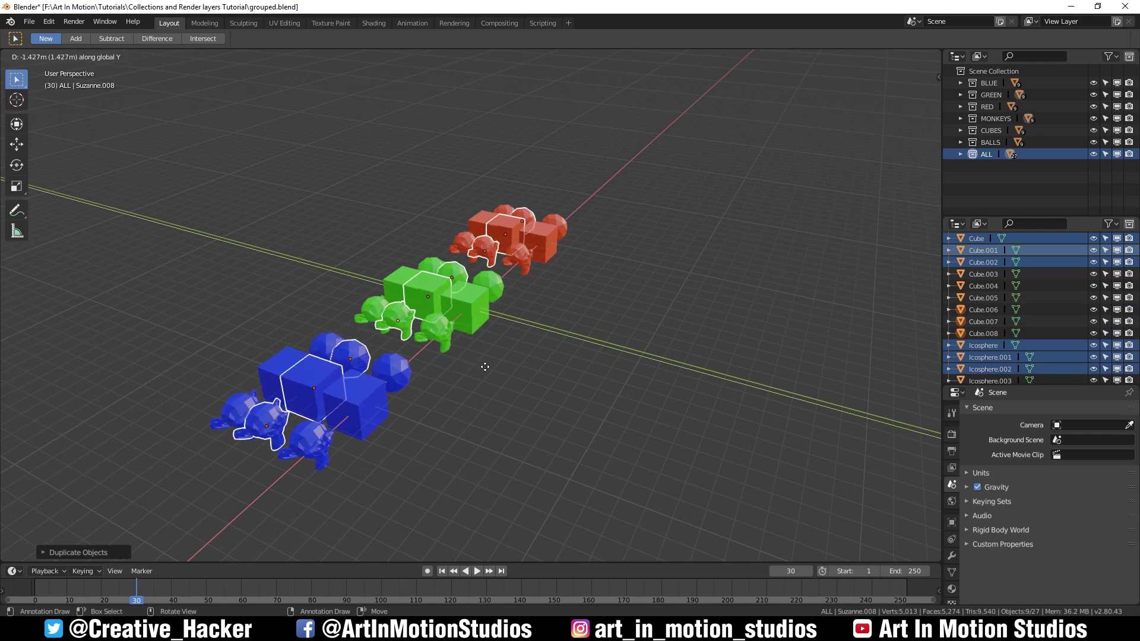
left_click(576, 409)
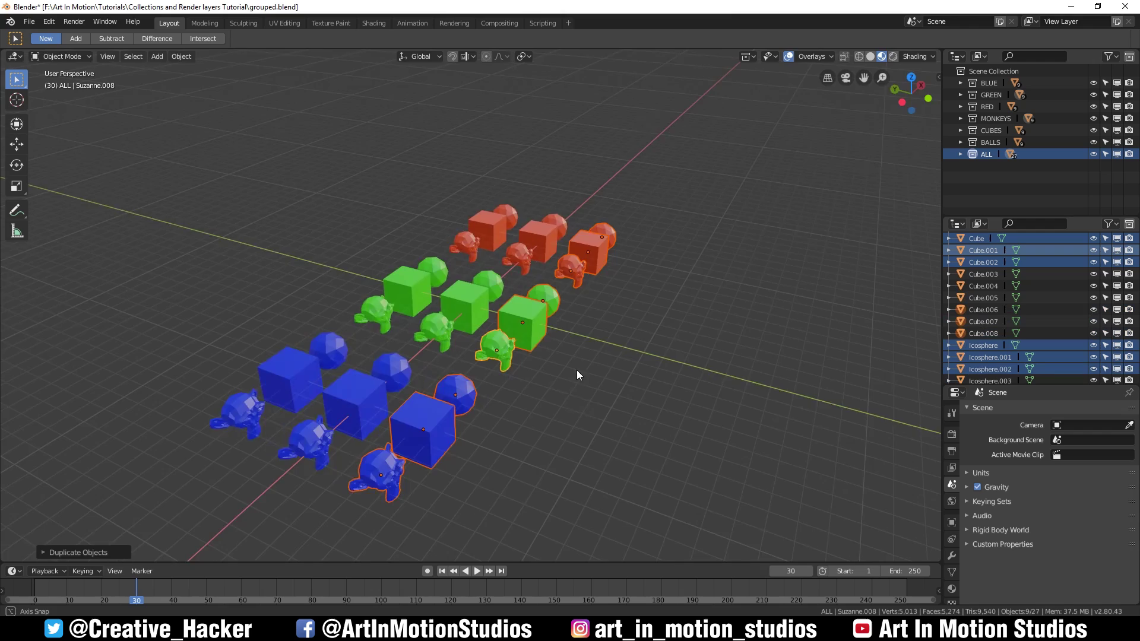
mouse_move(575, 369)
middle_mouse_down()
mouse_move(537, 418)
mouse_move(388, 375)
mouse_move(588, 380)
middle_mouse_up()
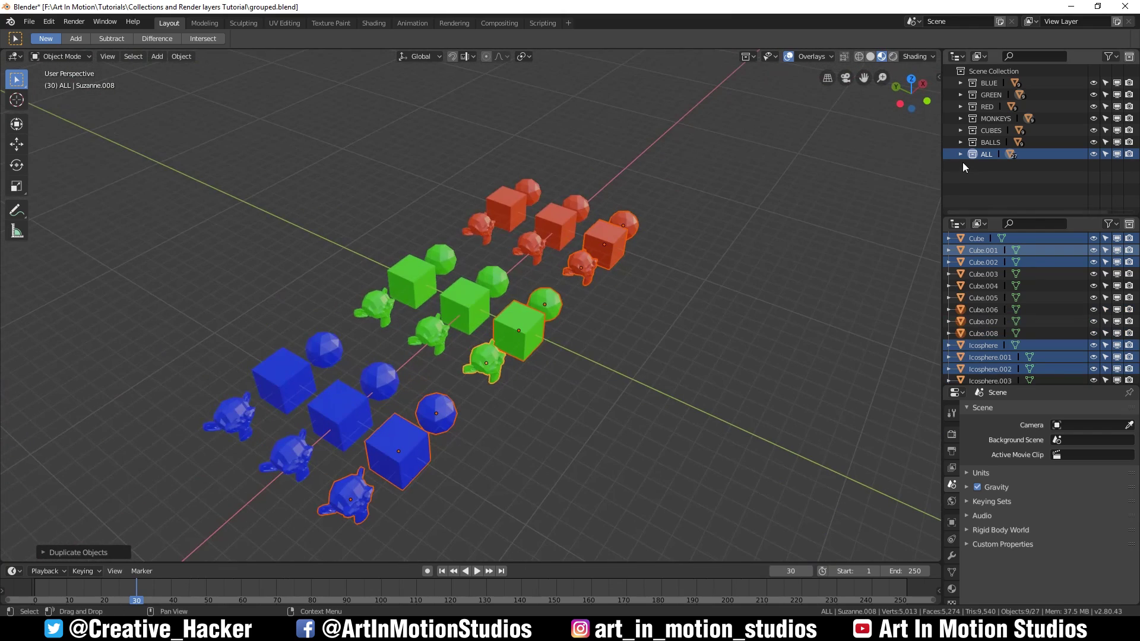
Step: Hide and reshow the ALL and MONKEYS collections in the outliner
left_click(1093, 154)
left_click(1093, 155)
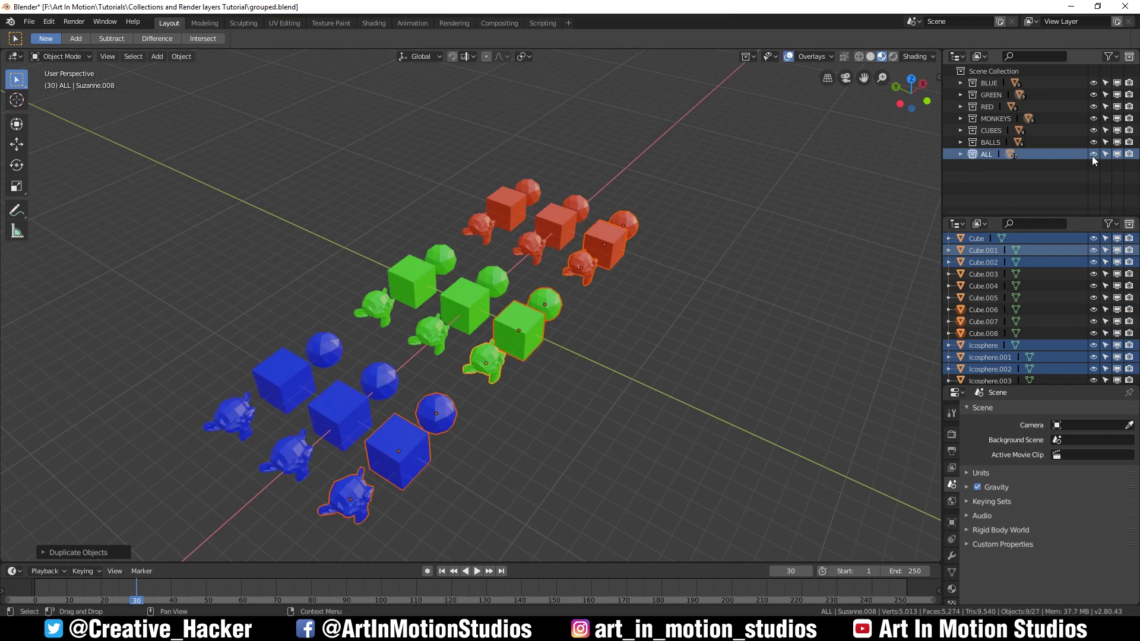
left_click(1091, 121)
left_click(1091, 121)
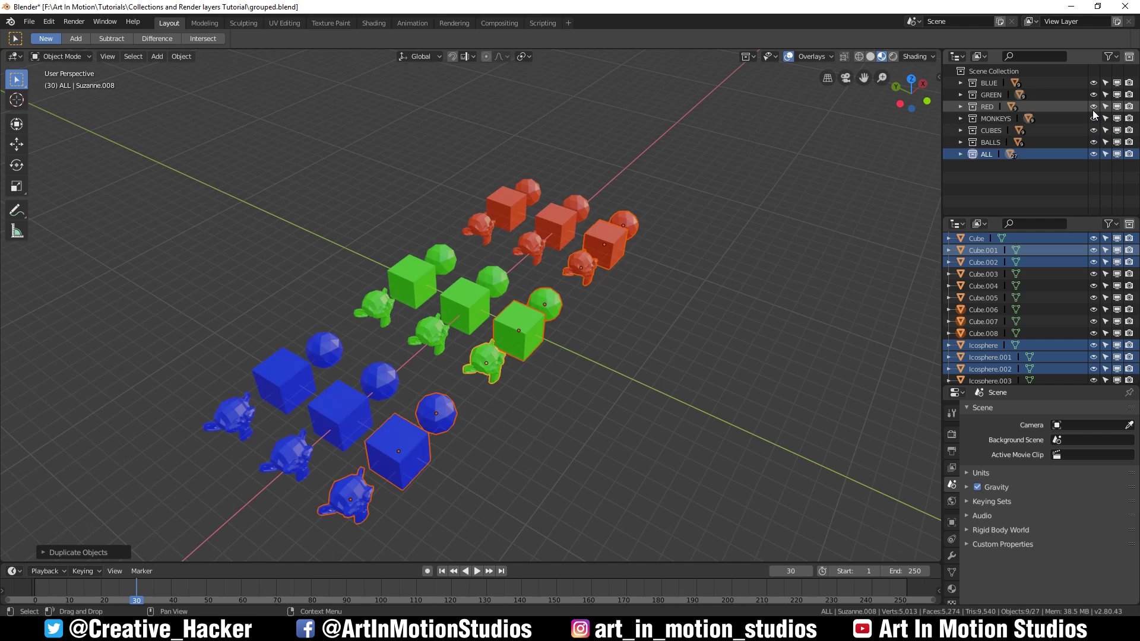
left_click(1092, 107)
left_click(1092, 107)
Step: Hide and reshow the BLUE, GREEN and RED collections one after another
left_click(1093, 83)
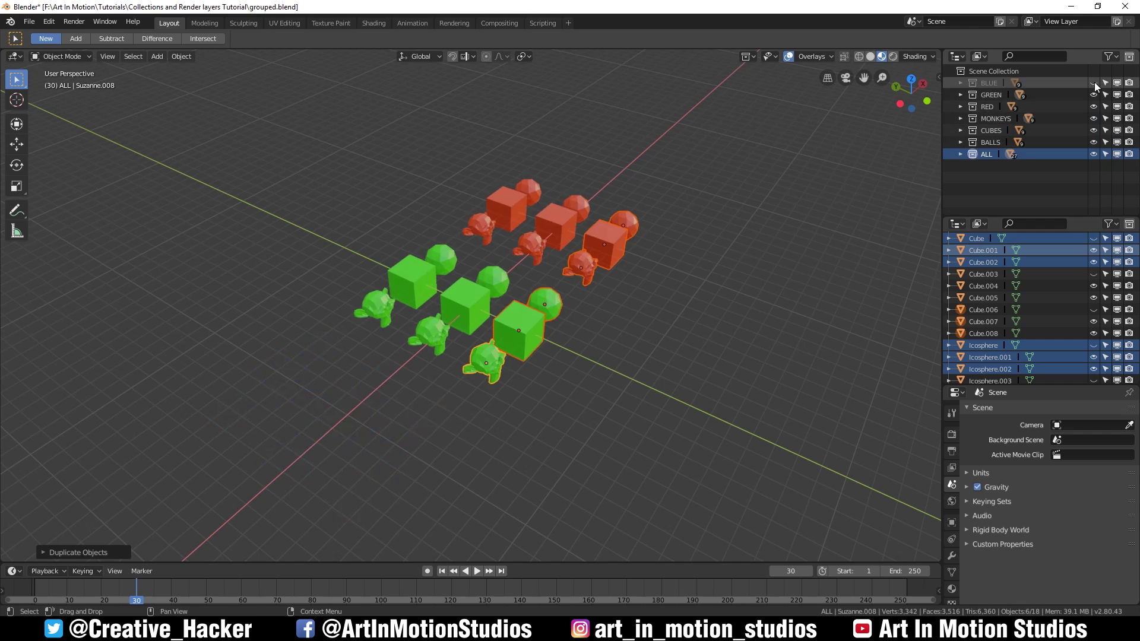
left_click(1093, 83)
left_click(1092, 95)
left_click(1092, 94)
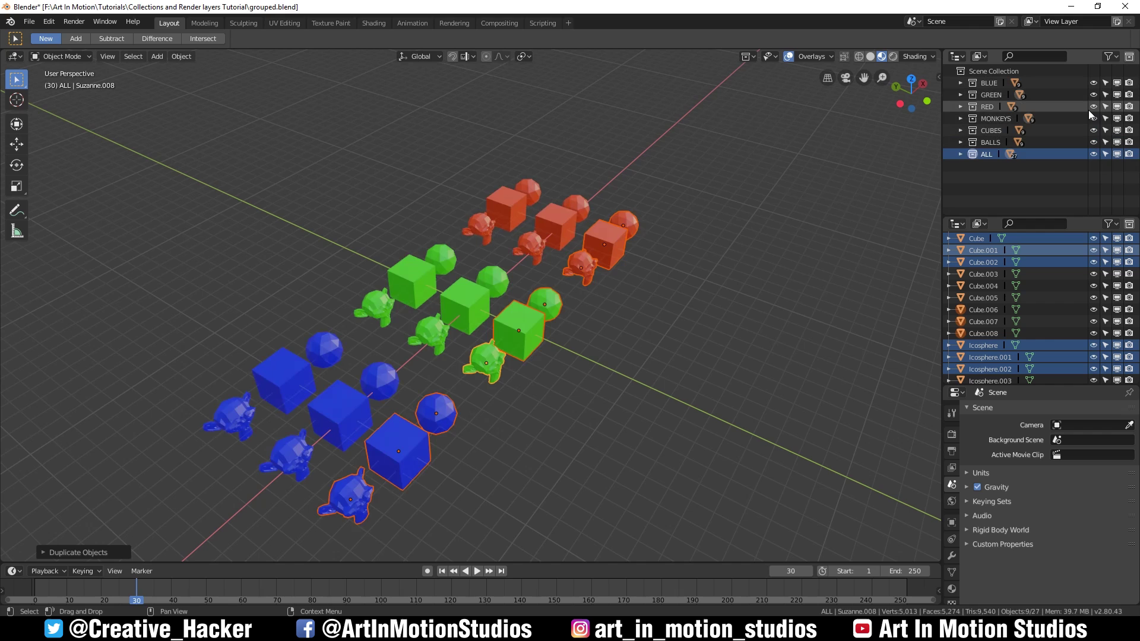
left_click(1092, 108)
left_click(1092, 107)
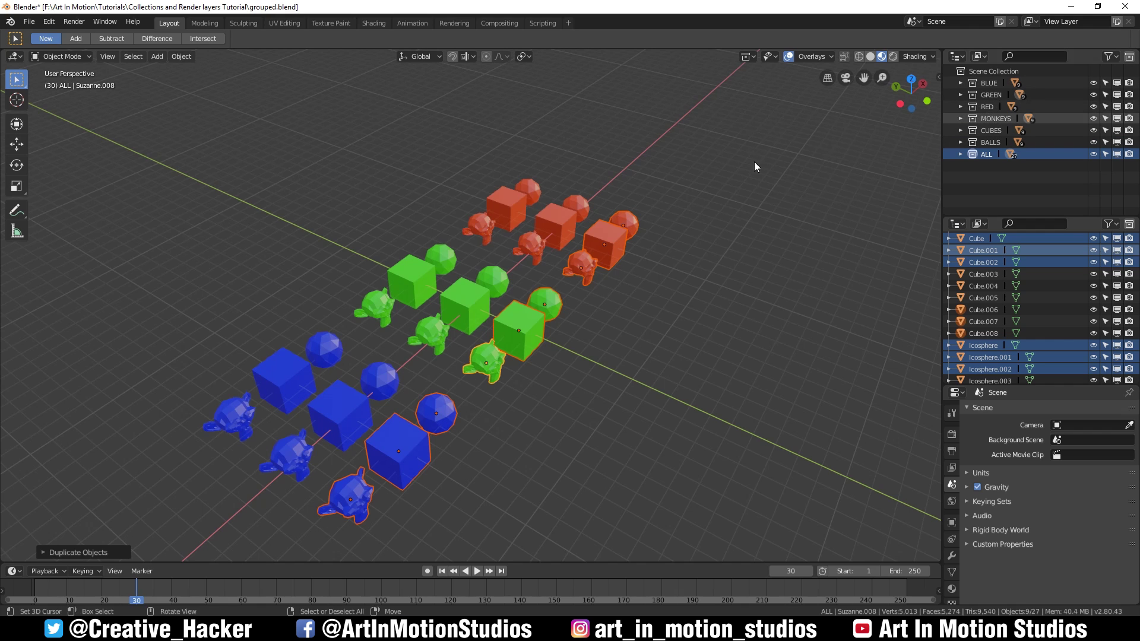
scroll(962, 279, "down", 1)
scroll(579, 308, "down", 5)
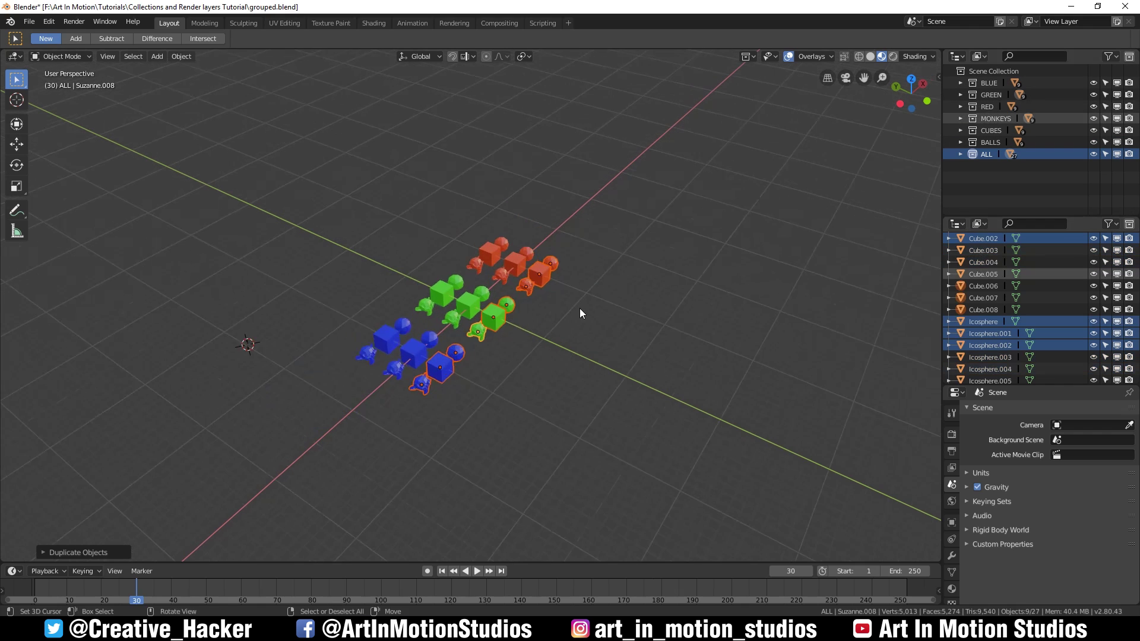
scroll(579, 312, "up", 4)
scroll(580, 294, "down", 6)
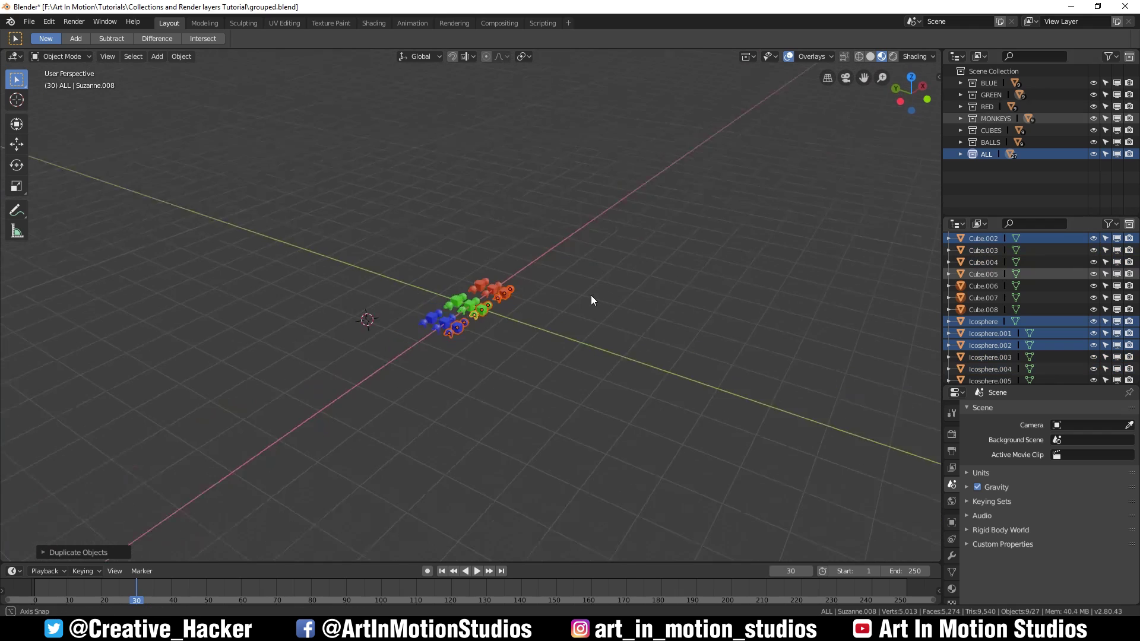
scroll(589, 294, "up", 3)
scroll(552, 331, "up", 3)
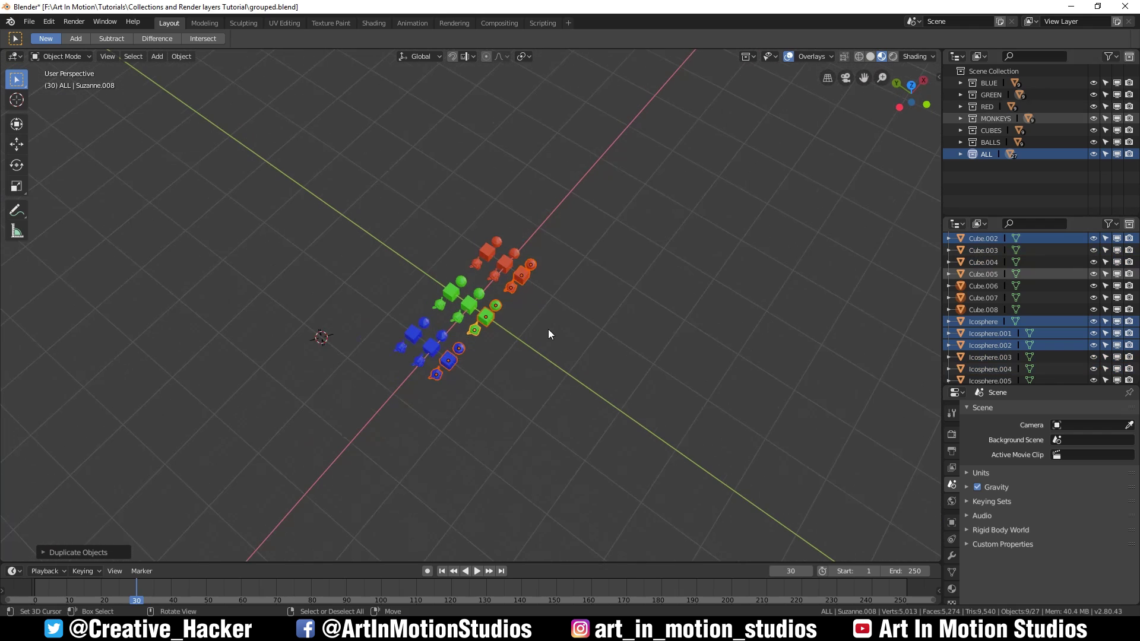
Step: Add an instance of the ALL collection and move it along X to the lower left
left_click(159, 57)
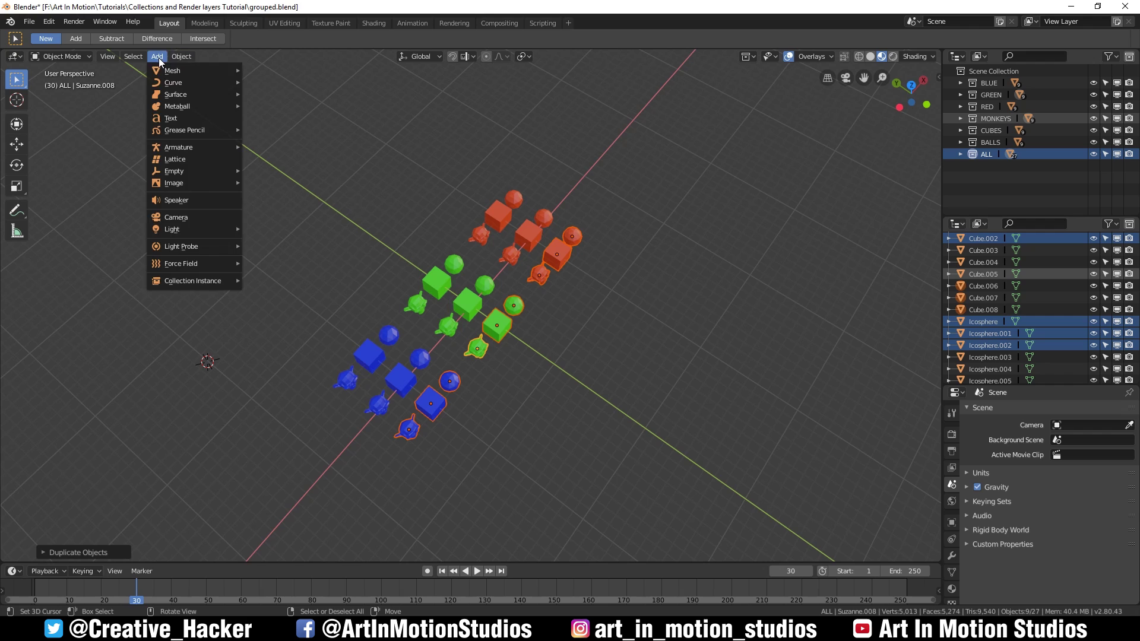
mouse_move(193, 286)
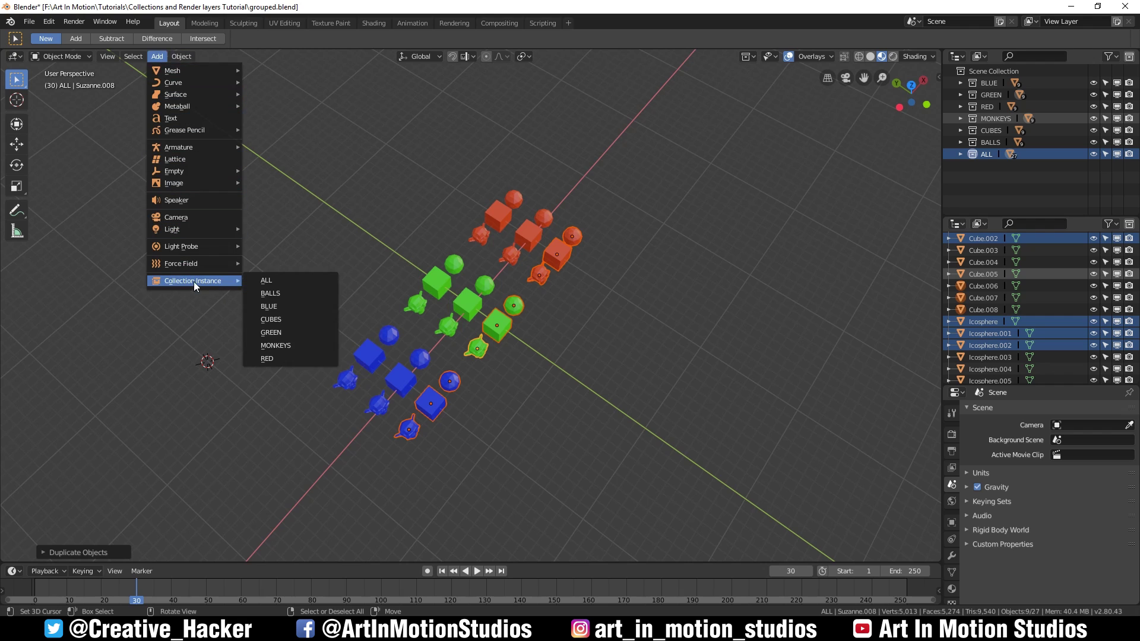
key("shift+a")
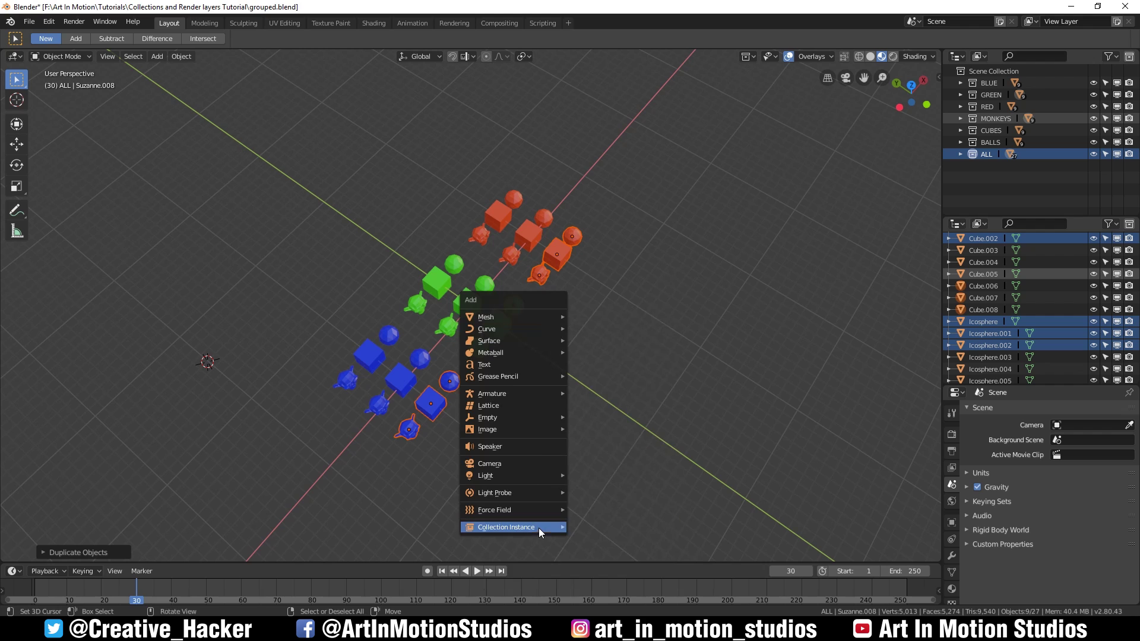
mouse_move(539, 528)
left_click(603, 447)
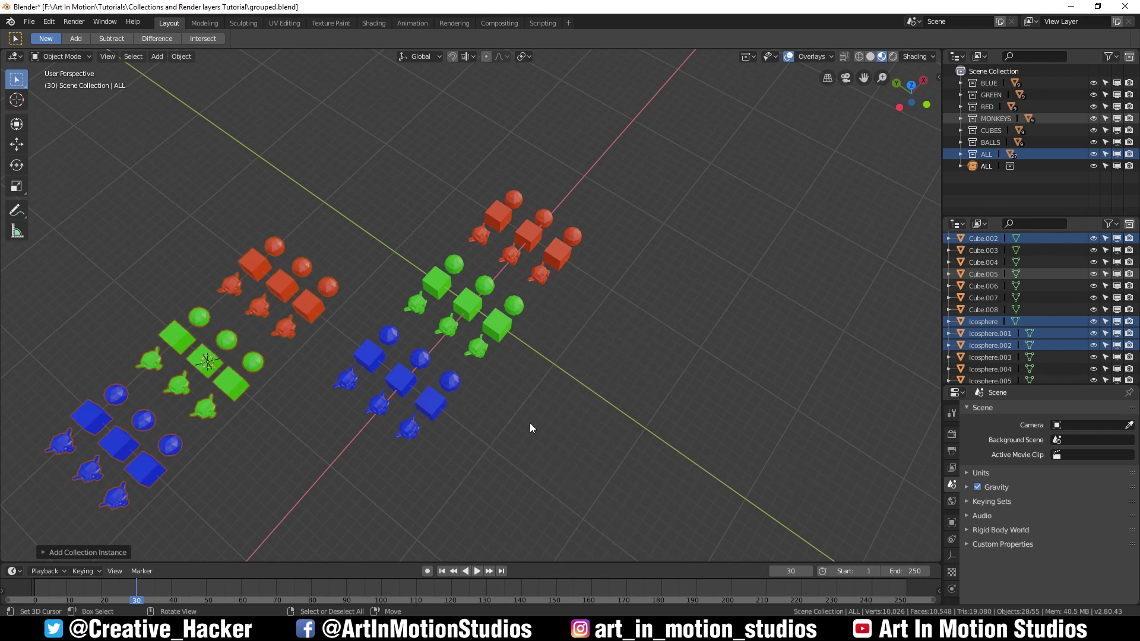
key("g")
key("x")
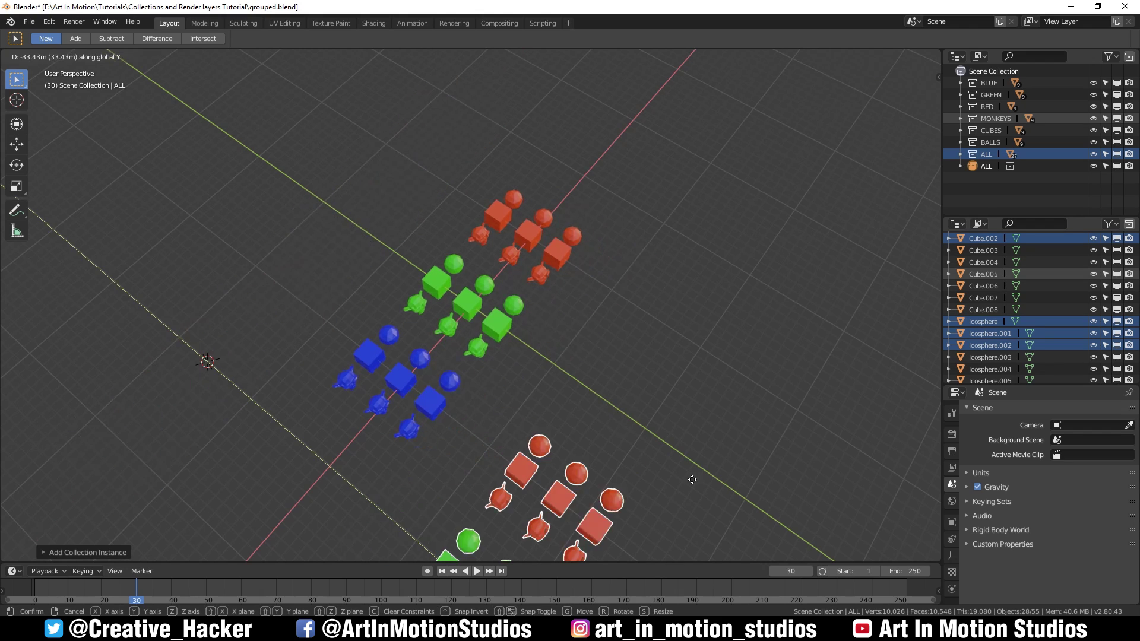
left_click(596, 449)
Step: Move a blue monkey and raise the green sphere Icosphere.002 above its cube
middle_click_drag(582, 387, 561, 391)
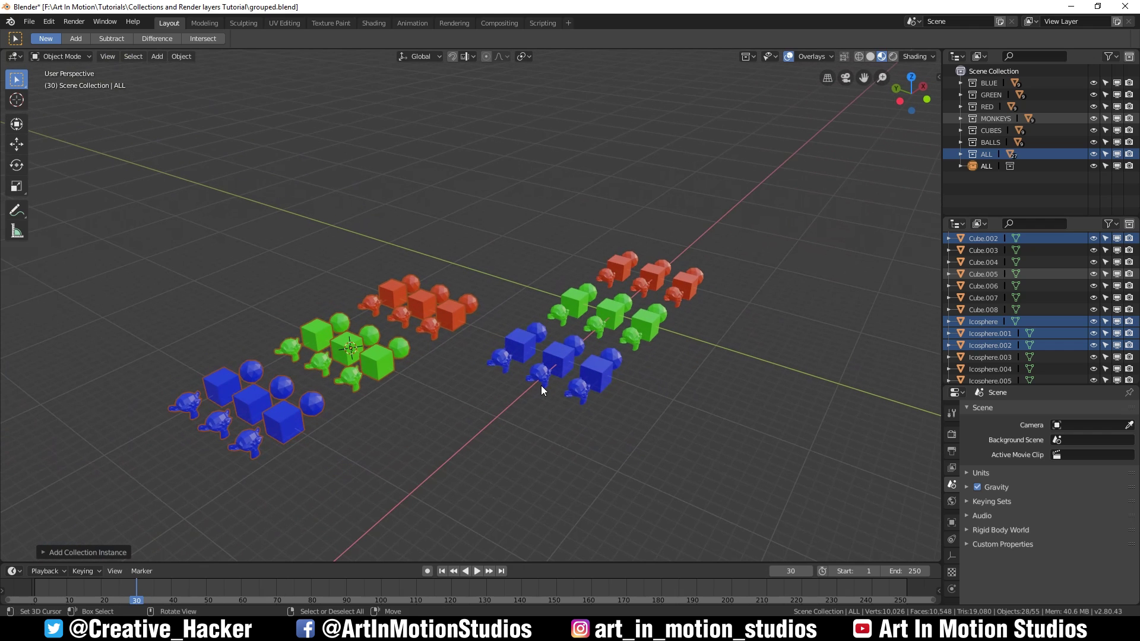
left_click(374, 359)
key("g")
key("Escape")
left_click(537, 373)
key("g")
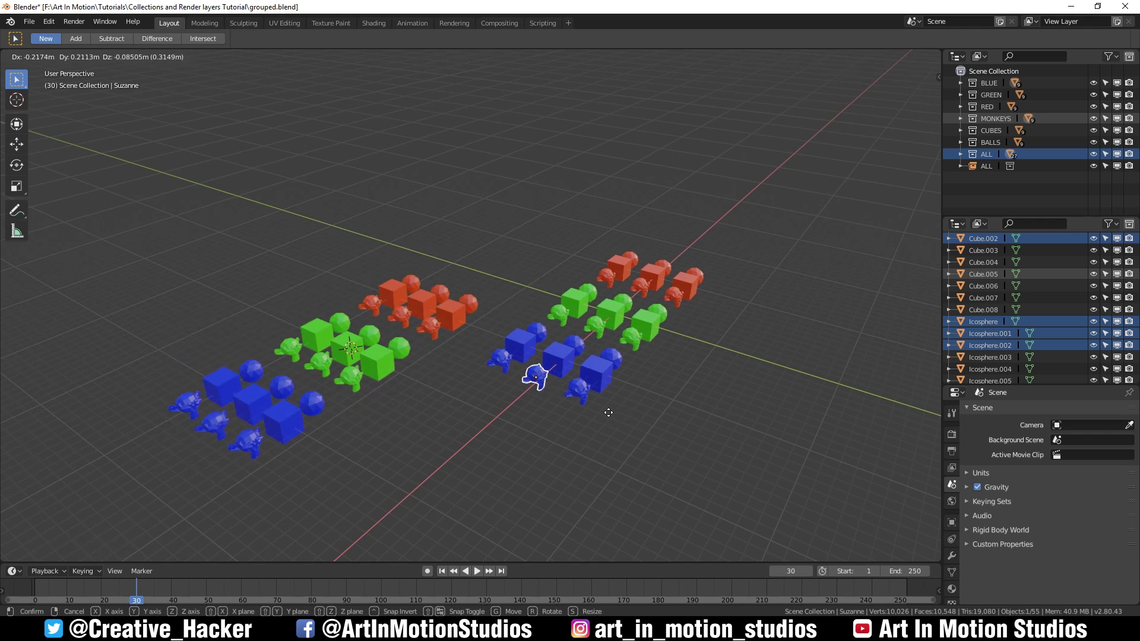
left_click(598, 358)
left_click(608, 321)
key("g")
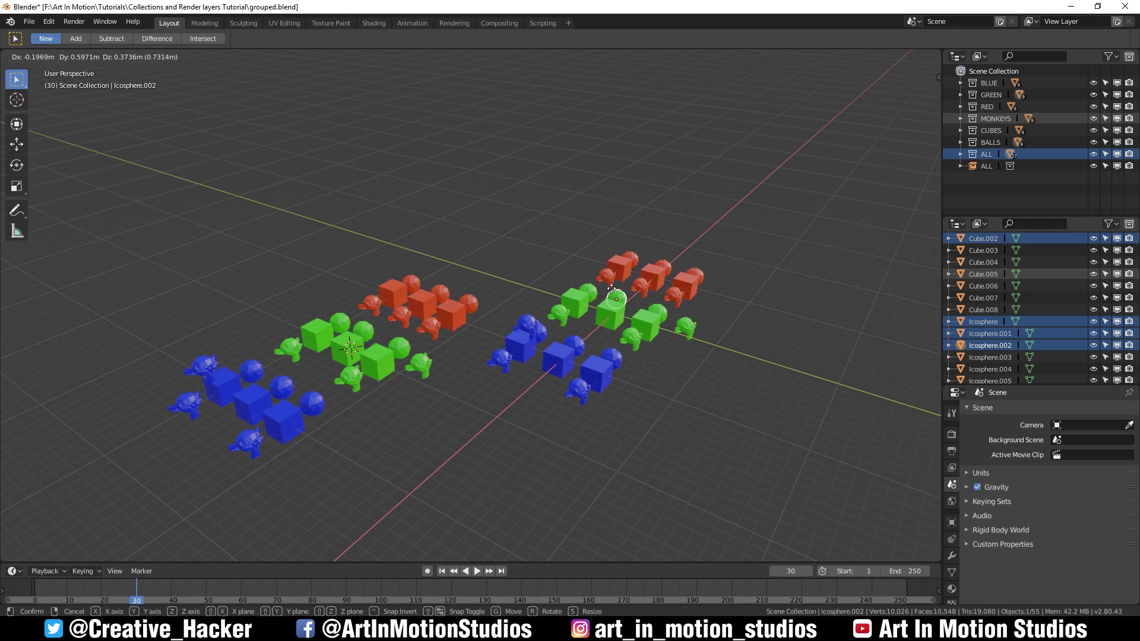
left_click(571, 235)
middle_click_drag(575, 412, 501, 312)
Step: Set the ALL instance's Instancing collection to MONKEYS in Object properties
left_click(455, 380)
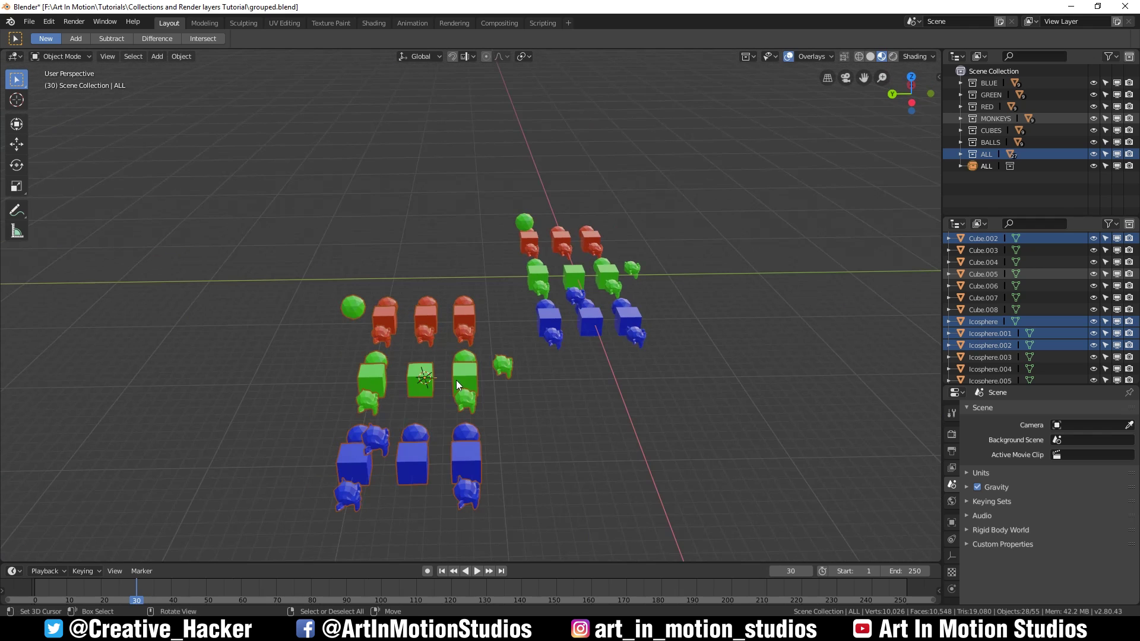
left_click(952, 523)
scroll(1034, 500, "down", 4)
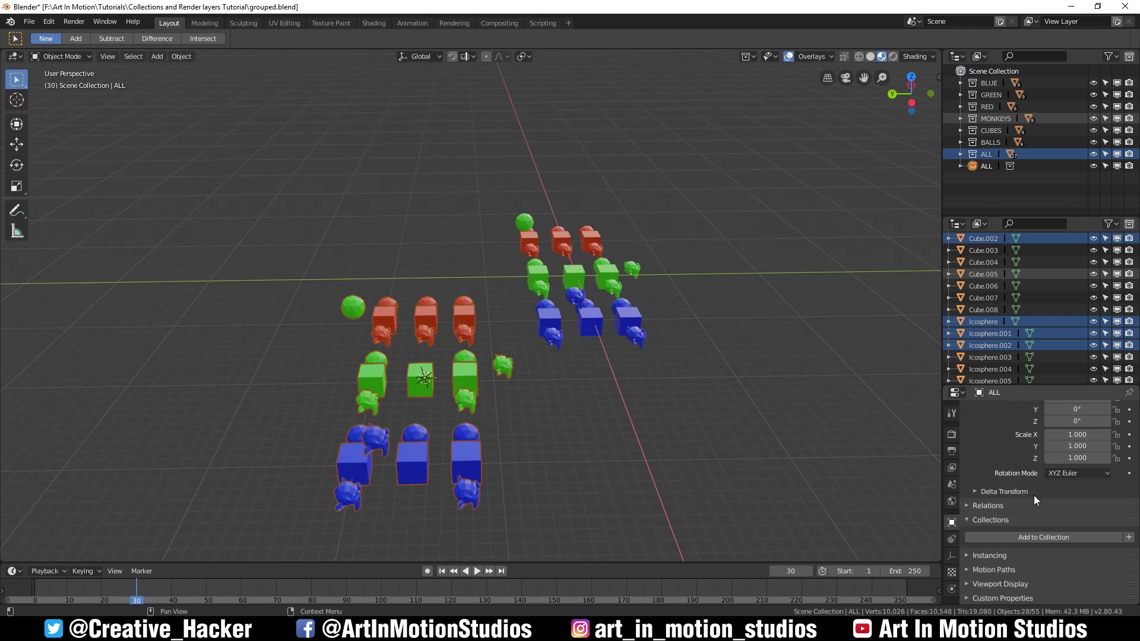
left_click(969, 555)
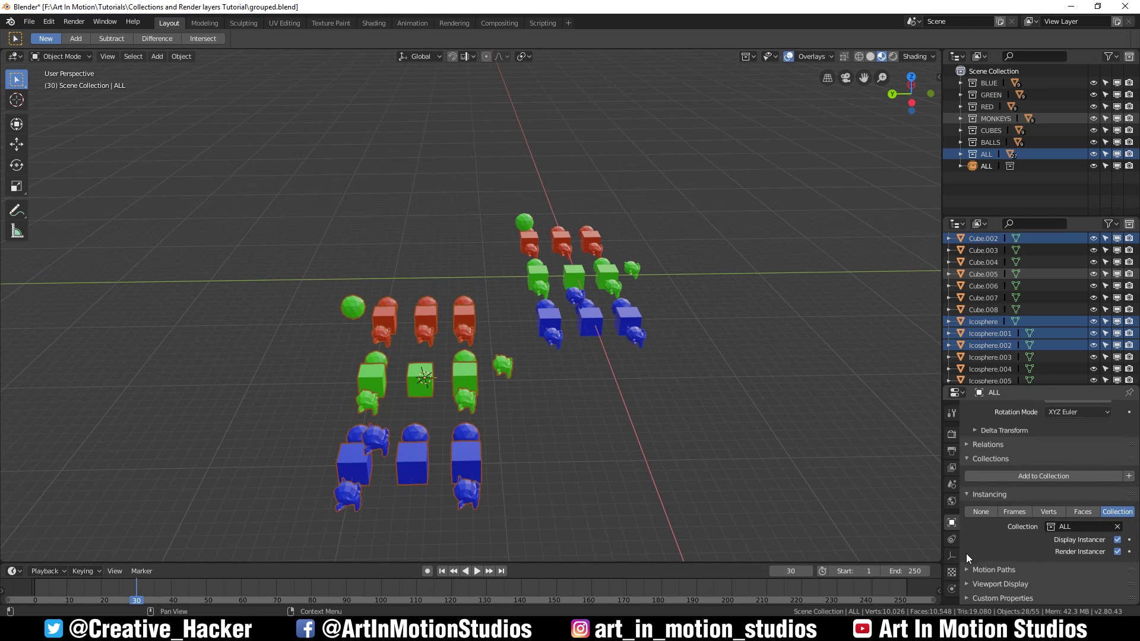
left_click(966, 459)
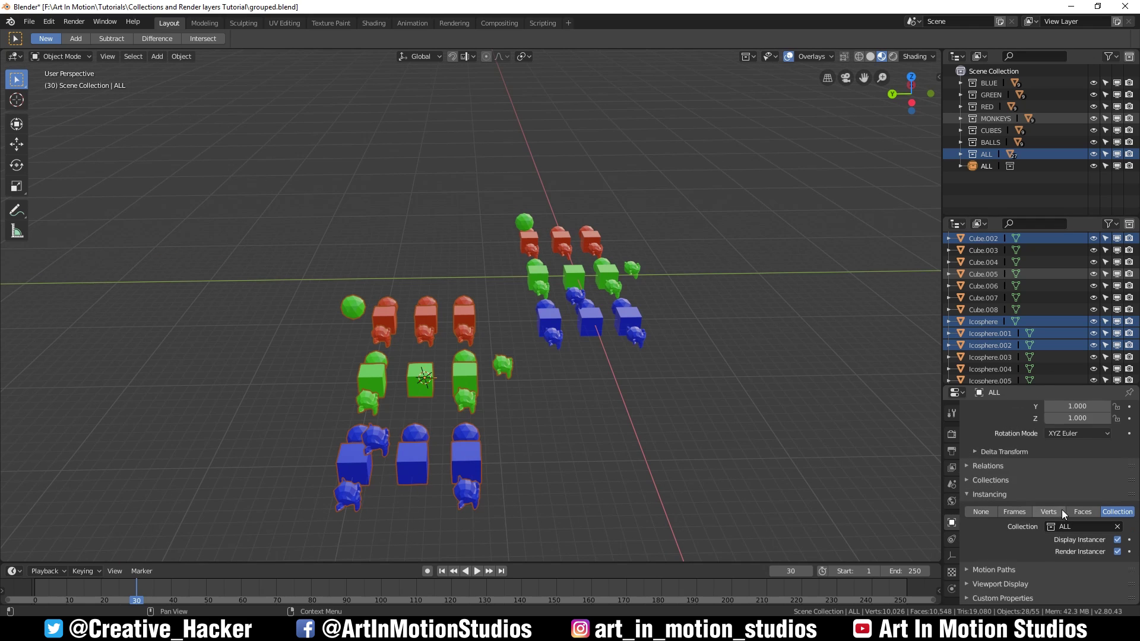
left_click(1066, 527)
left_click(1031, 459)
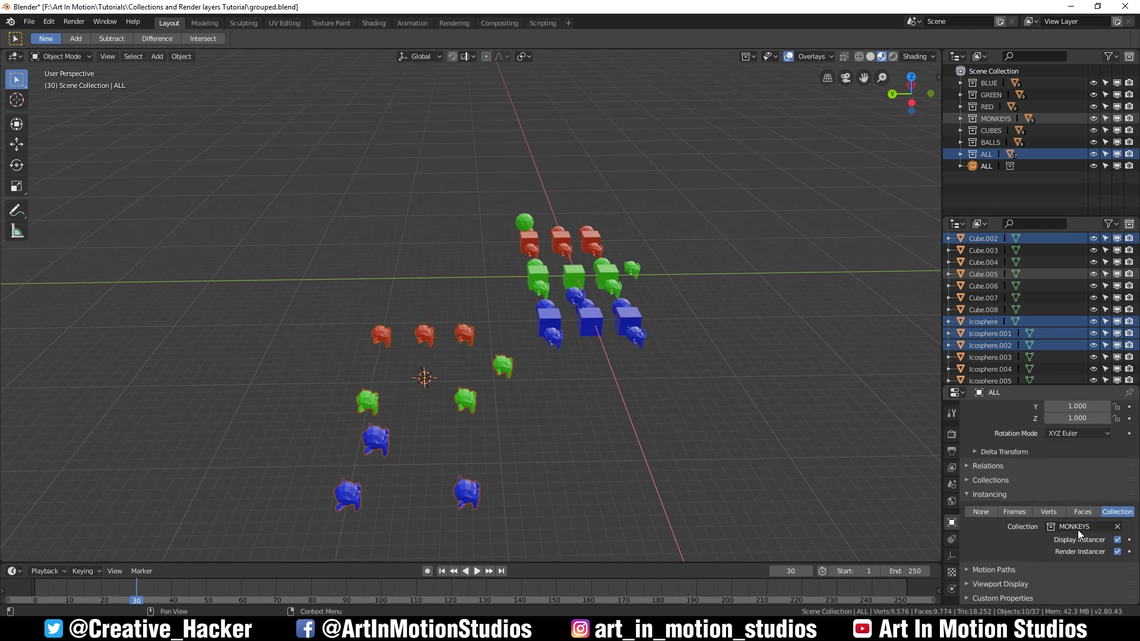
left_click(1079, 527)
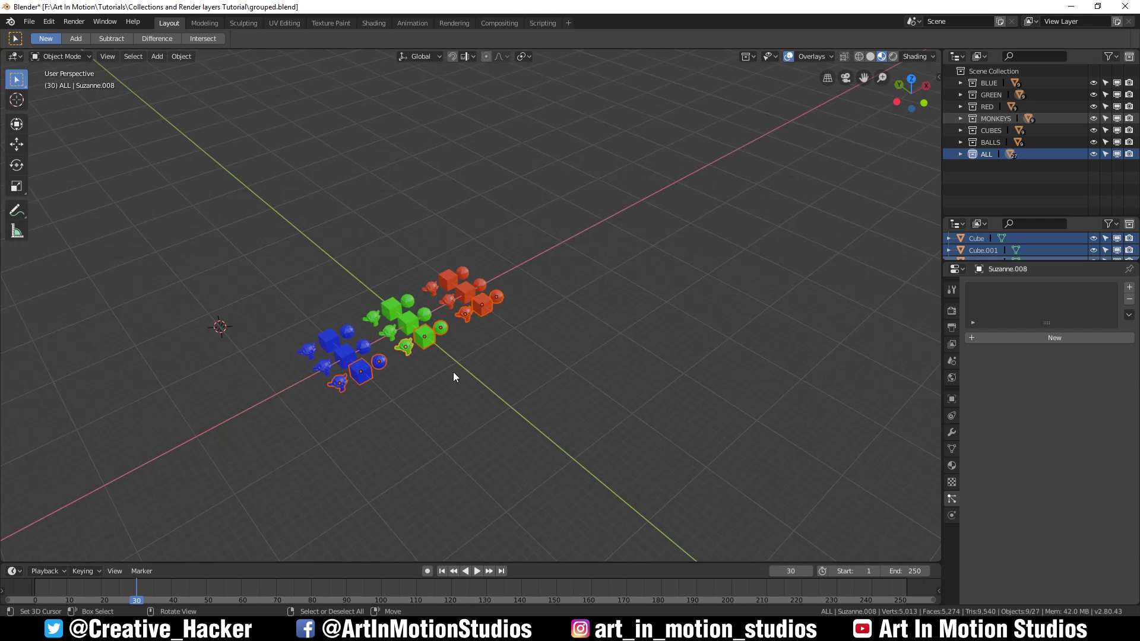
Step: Add an ico sphere right of the coloured groups and scale it up to about 2.94
middle_click_drag(453, 373, 476, 412)
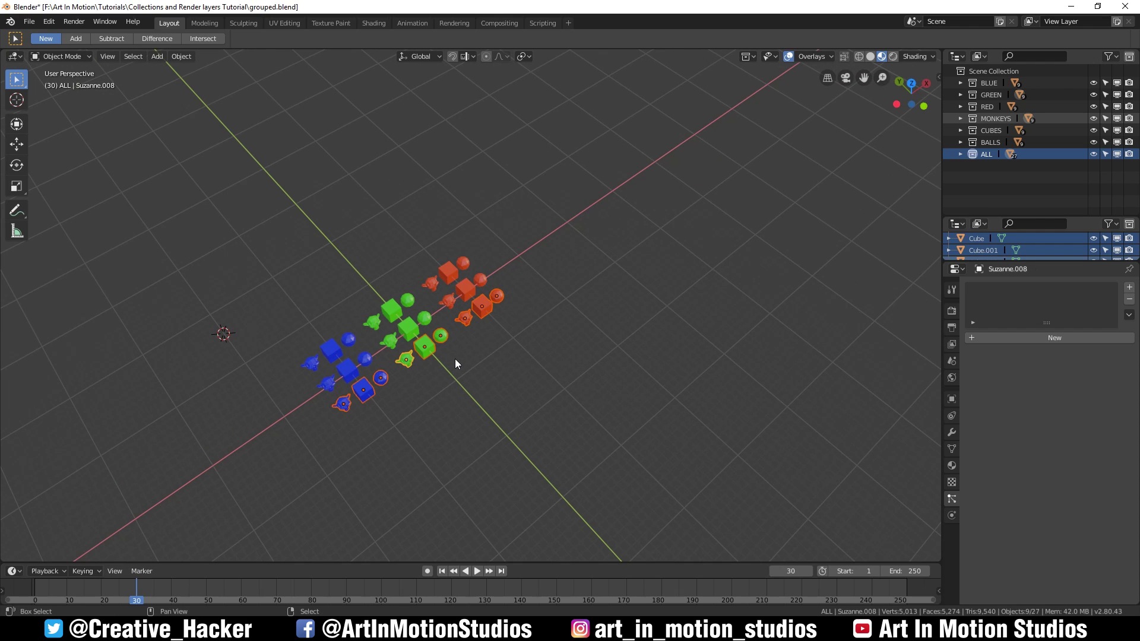
key("shift+a")
mouse_move(465, 359)
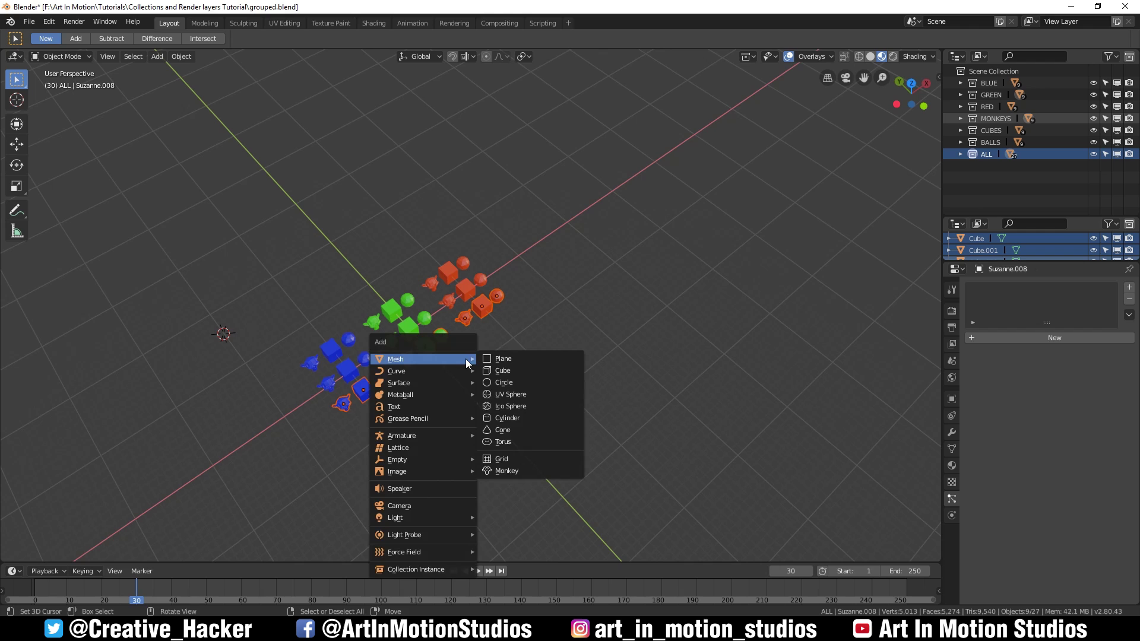
left_click(525, 406)
key("g")
left_click(628, 379)
key("s")
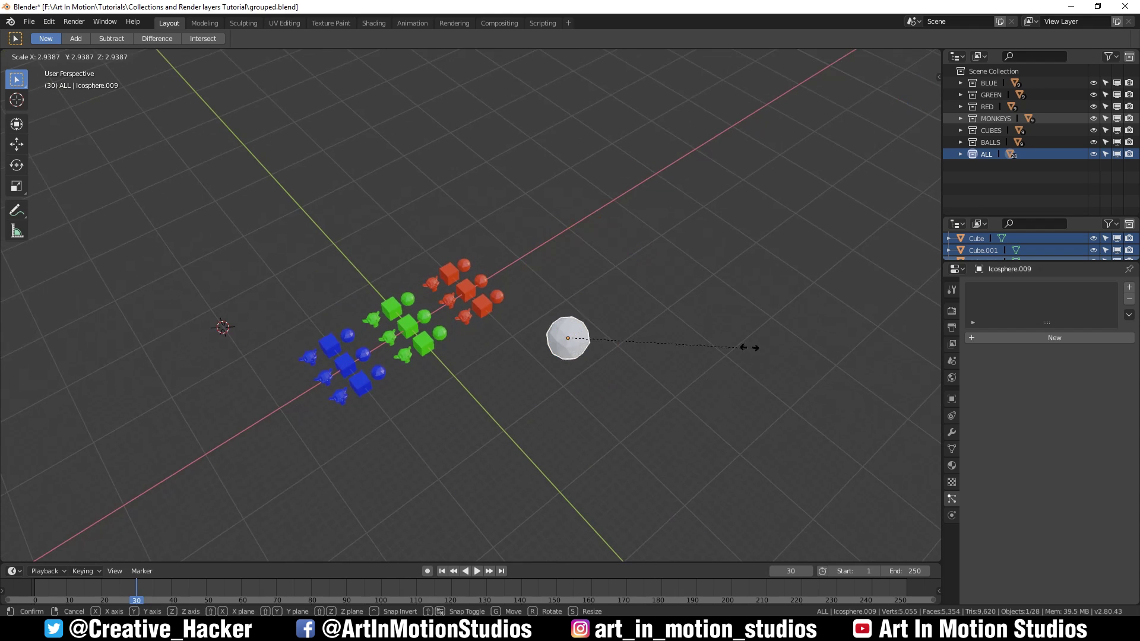
left_click(115, 305)
middle_click_drag(610, 337, 629, 309)
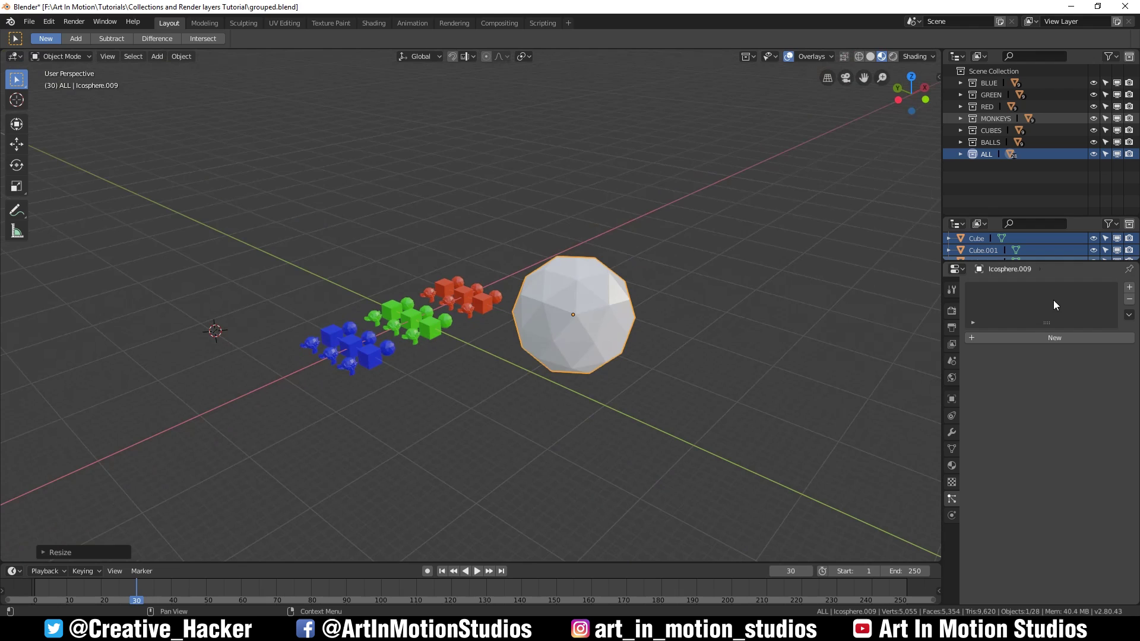
Step: Add a particle system to Icosphere.009 and set its render type to Collection
left_click(951, 499)
left_click(1047, 336)
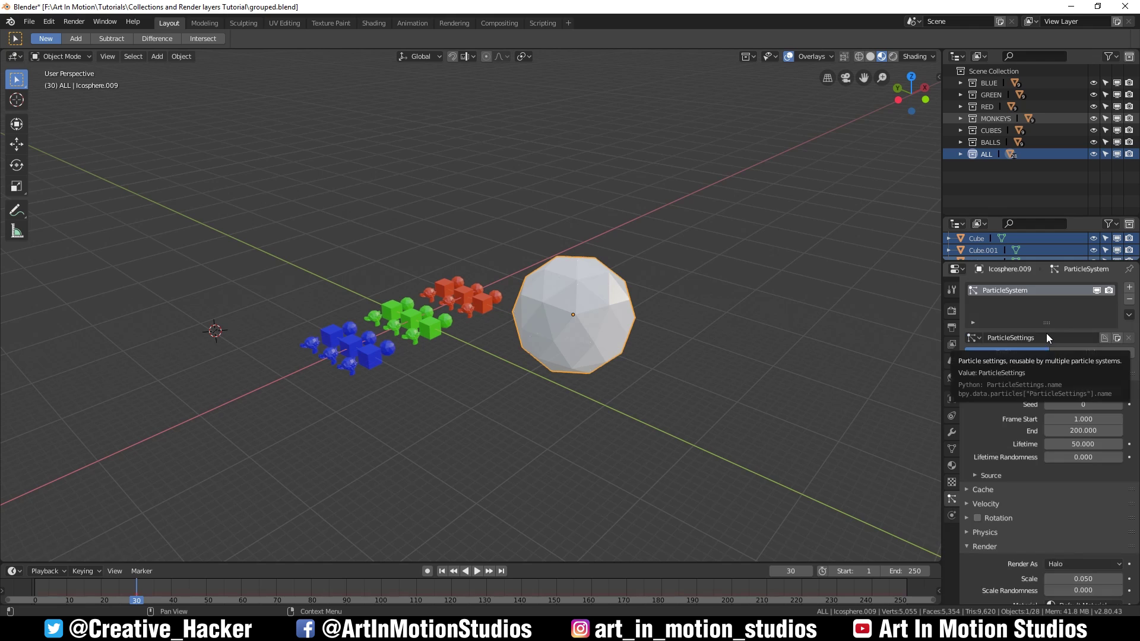
scroll(1045, 333, "down", 3)
left_click(968, 483)
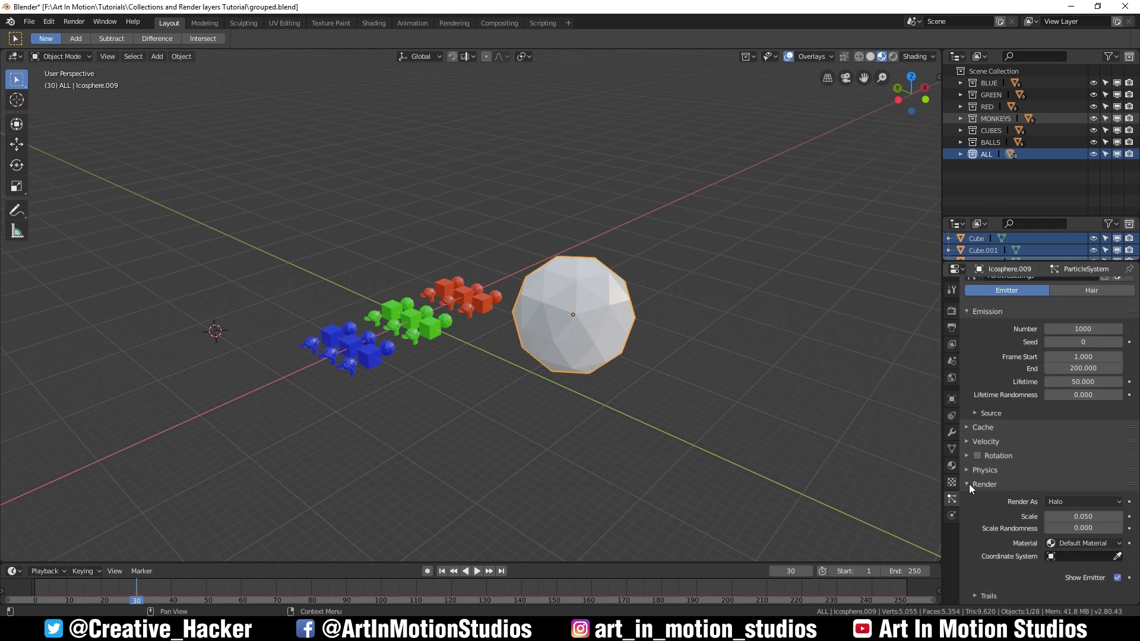
scroll(1001, 436, "down", 3)
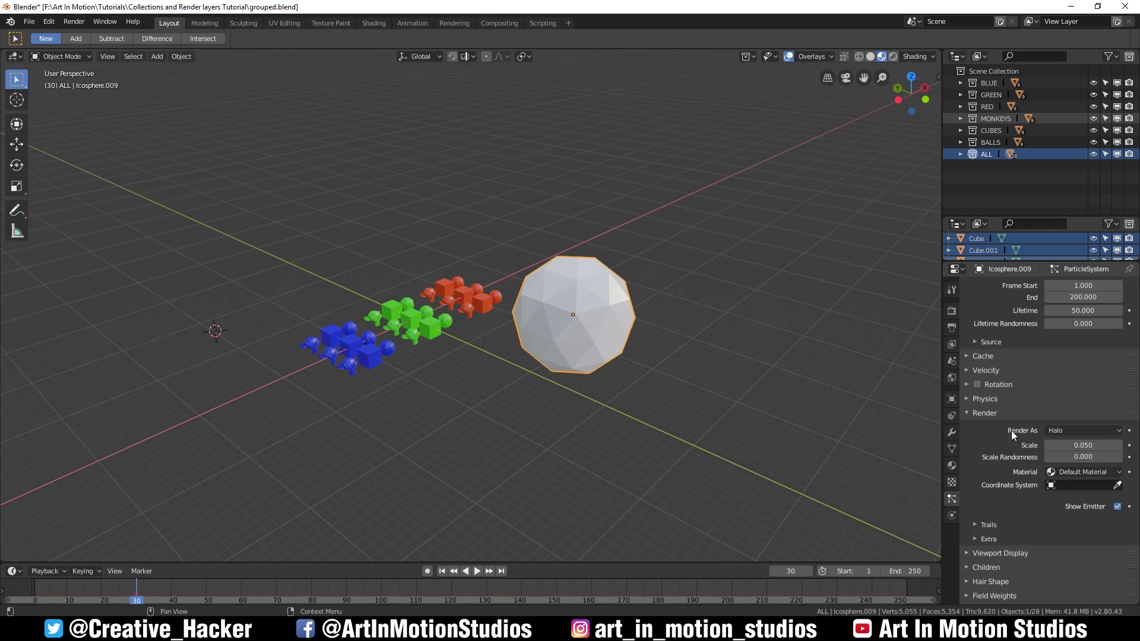
left_click(1070, 431)
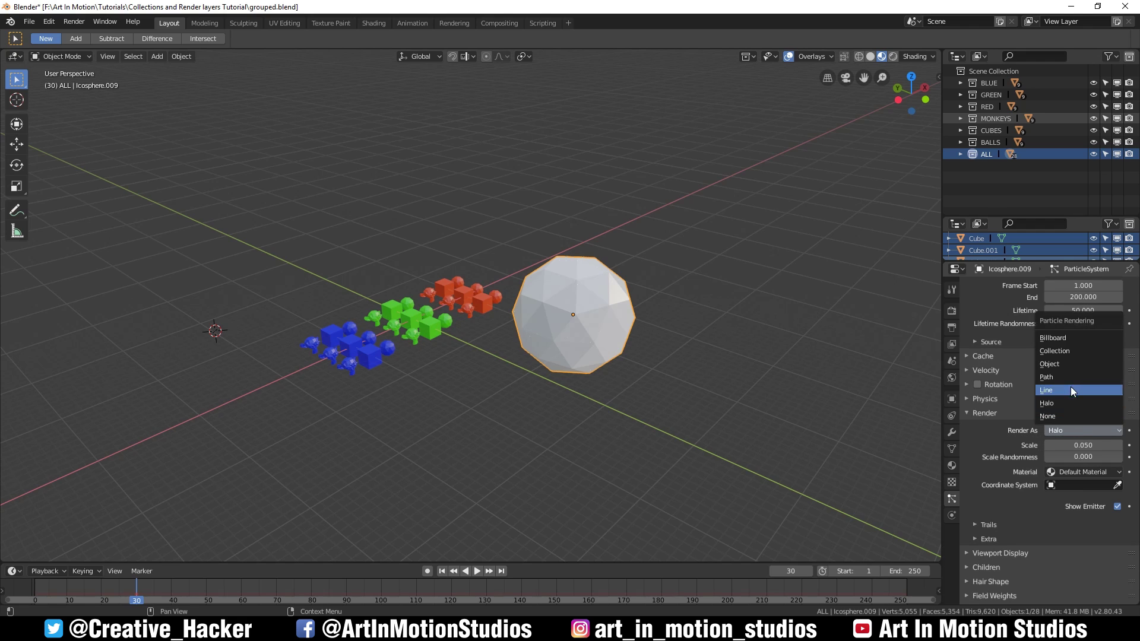
left_click(1067, 352)
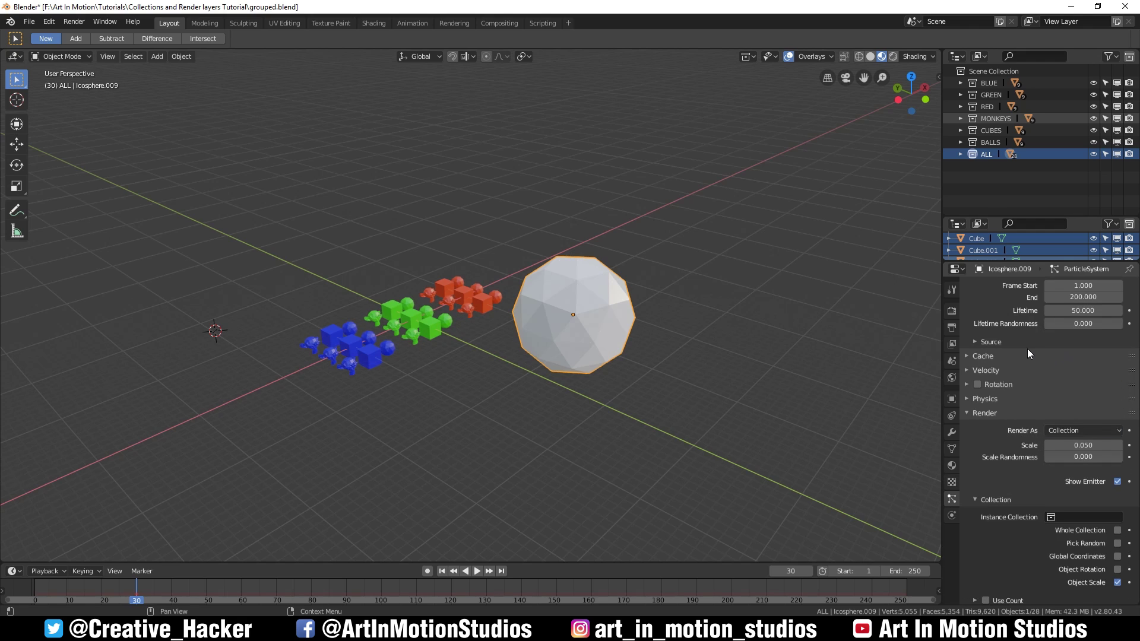
Step: Instance the BALLS collection at scale 1.290 and preview the particle animation
scroll(1027, 347, "down", 3)
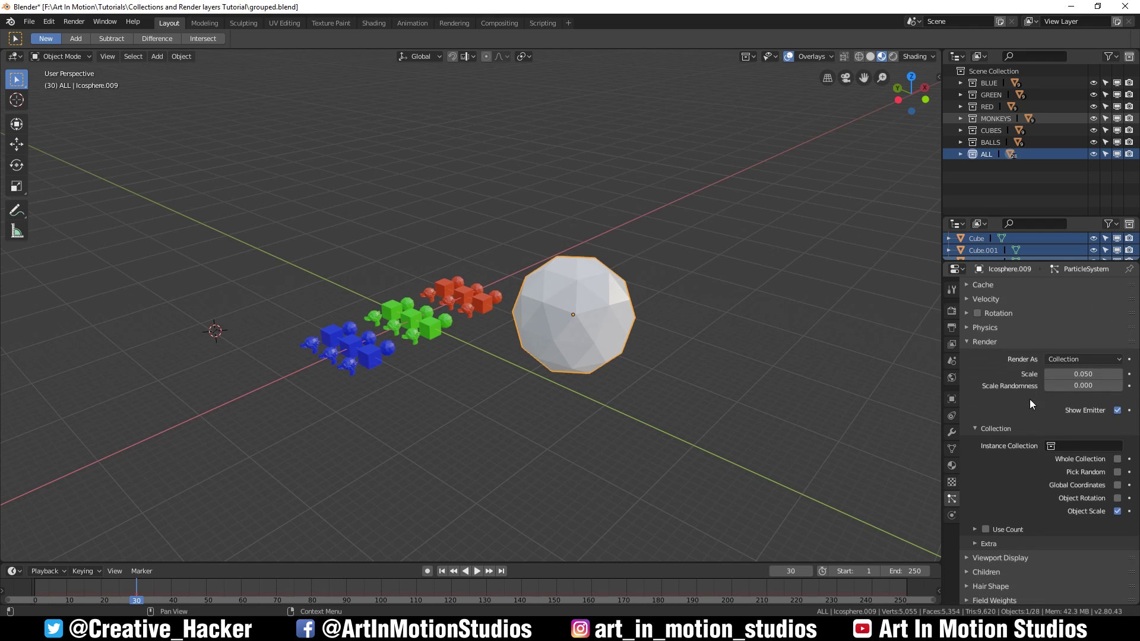
left_click(1069, 445)
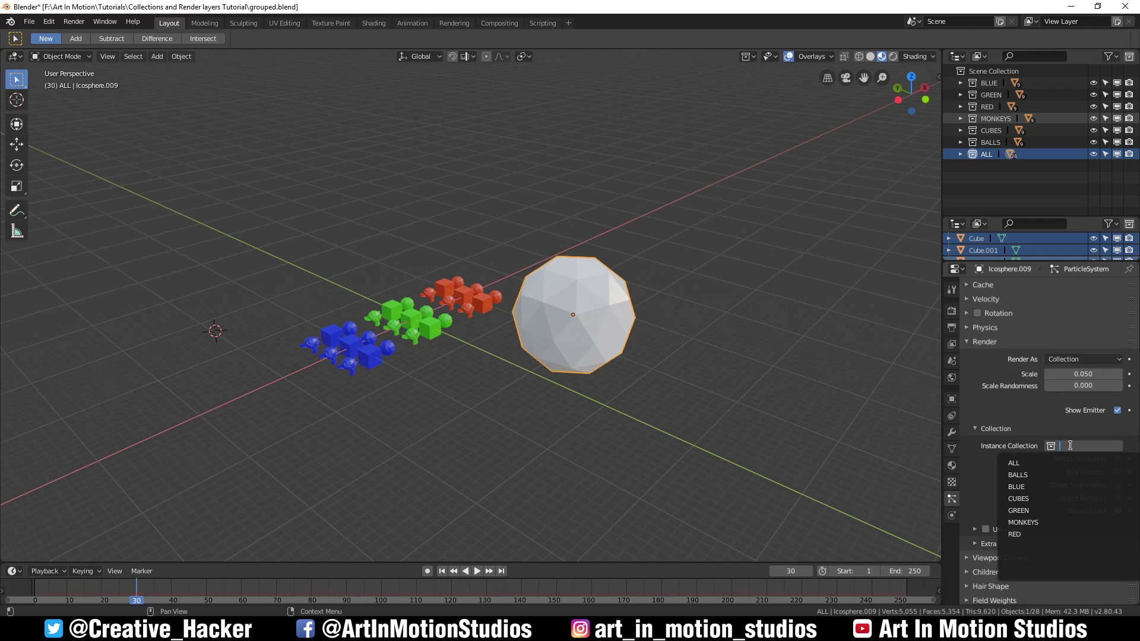
left_click(1030, 475)
scroll(813, 430, "up", 2)
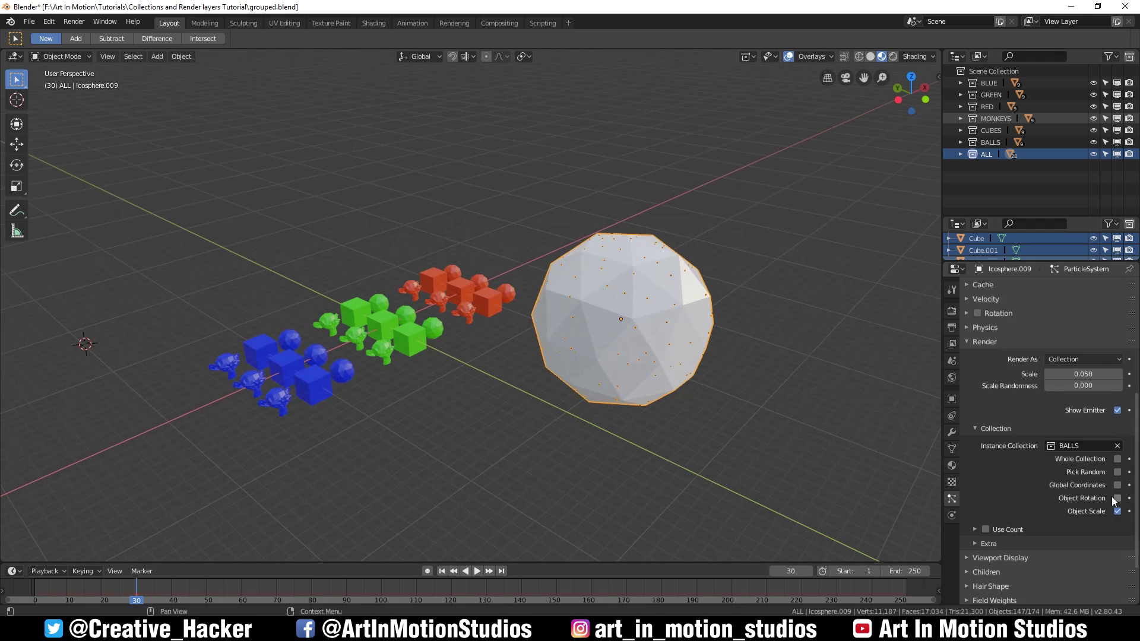
mouse_move(1083, 374)
left_mouse_down()
mouse_move(1115, 374)
mouse_move(1092, 374)
left_mouse_up()
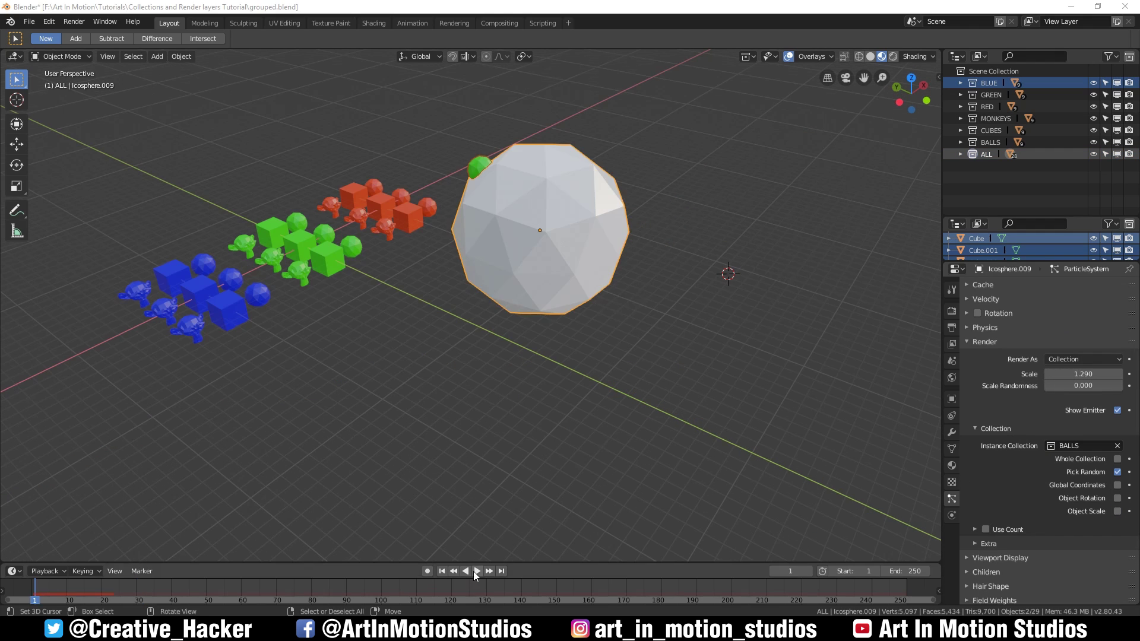
left_click(476, 571)
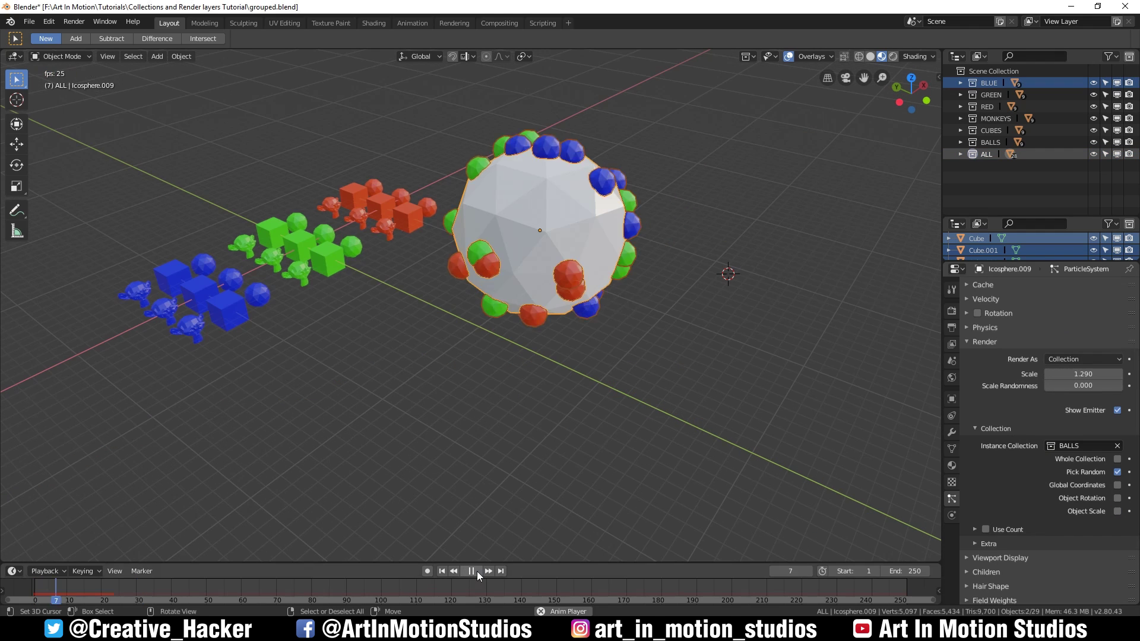
left_click(477, 571)
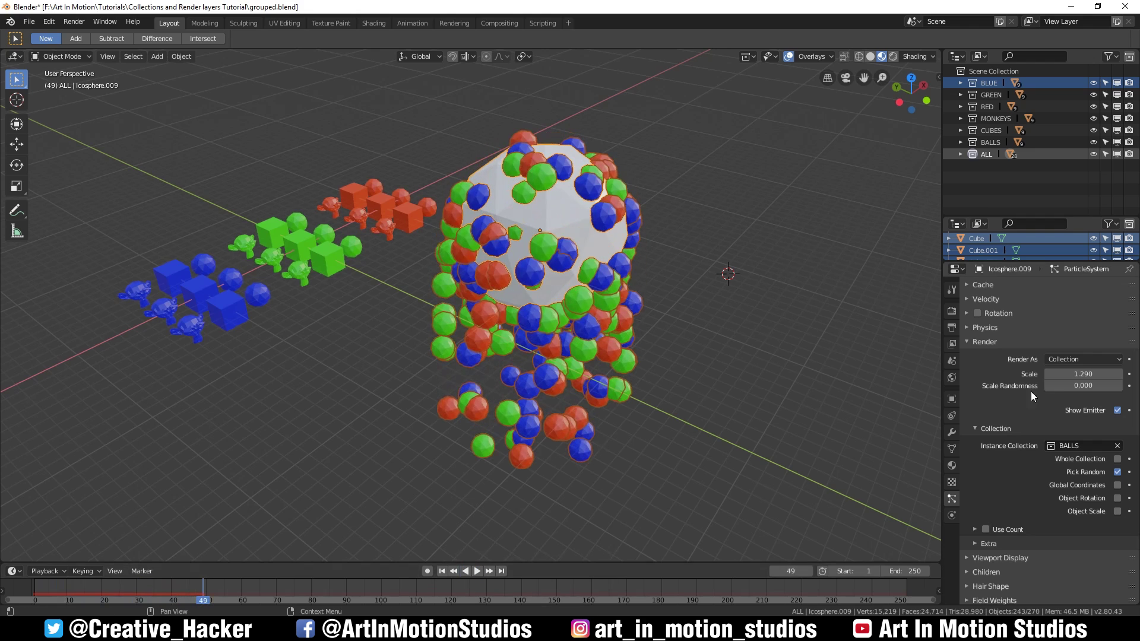
Step: Switch the particle Instance Collection to ALL and replay from the first frame
left_click(1071, 446)
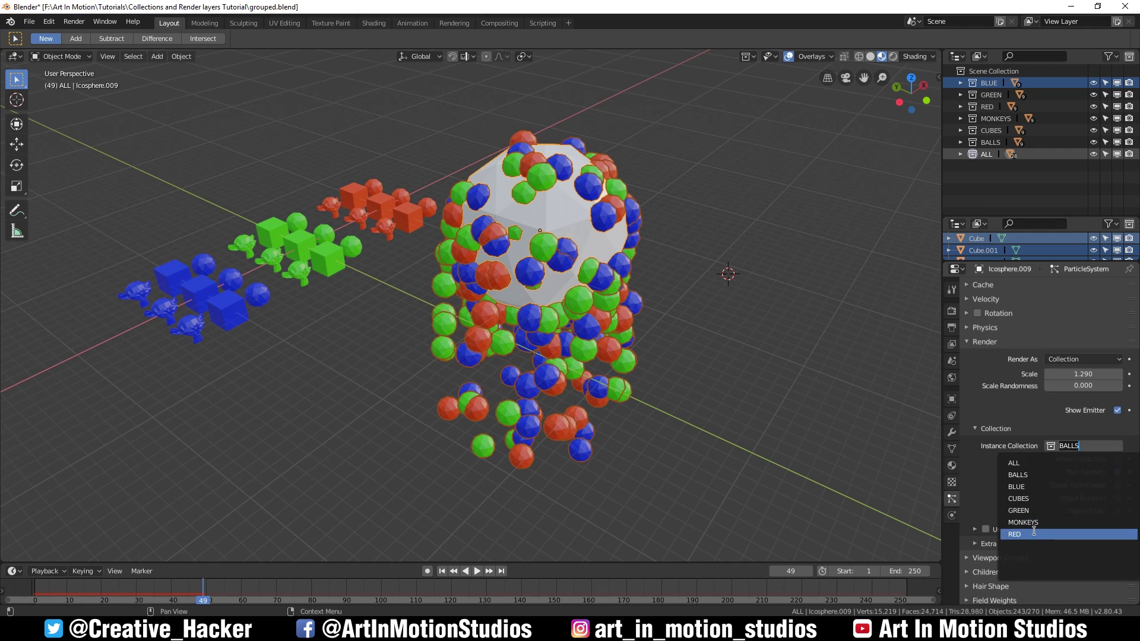
left_click(1017, 463)
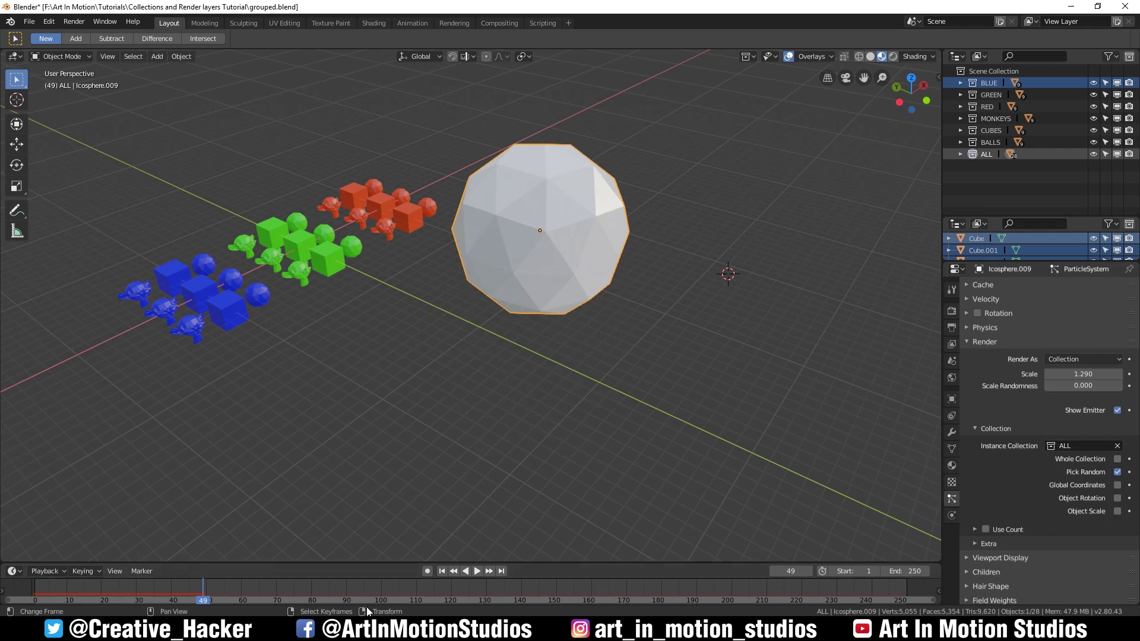
left_click(442, 571)
left_click(477, 571)
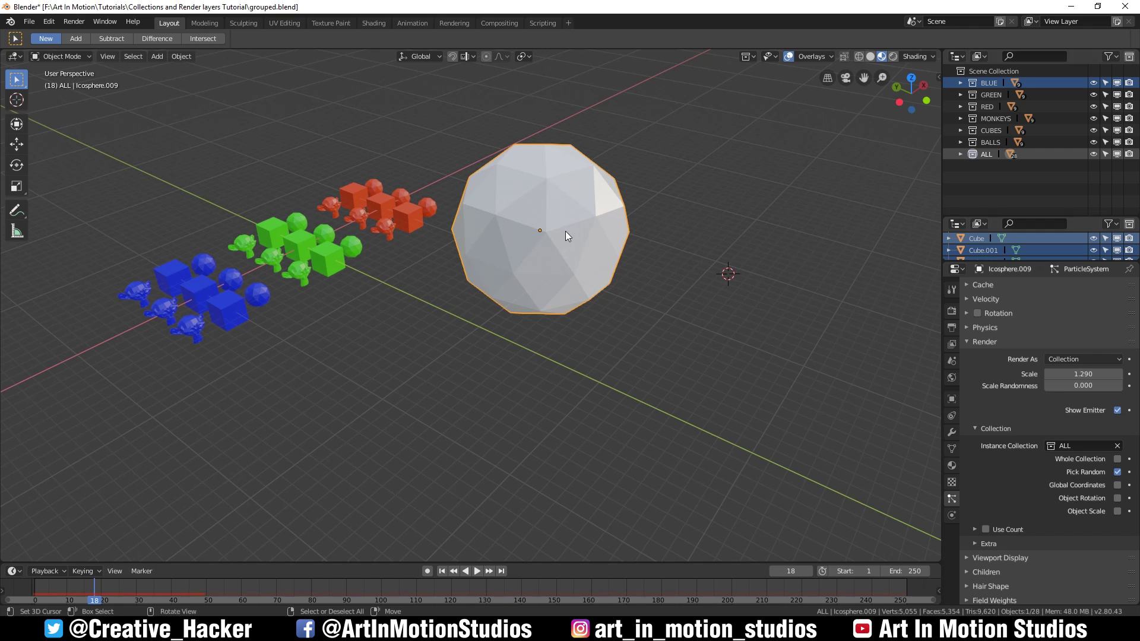
Step: Move the icosphere into the Scene Collection and replay the animation
key("m")
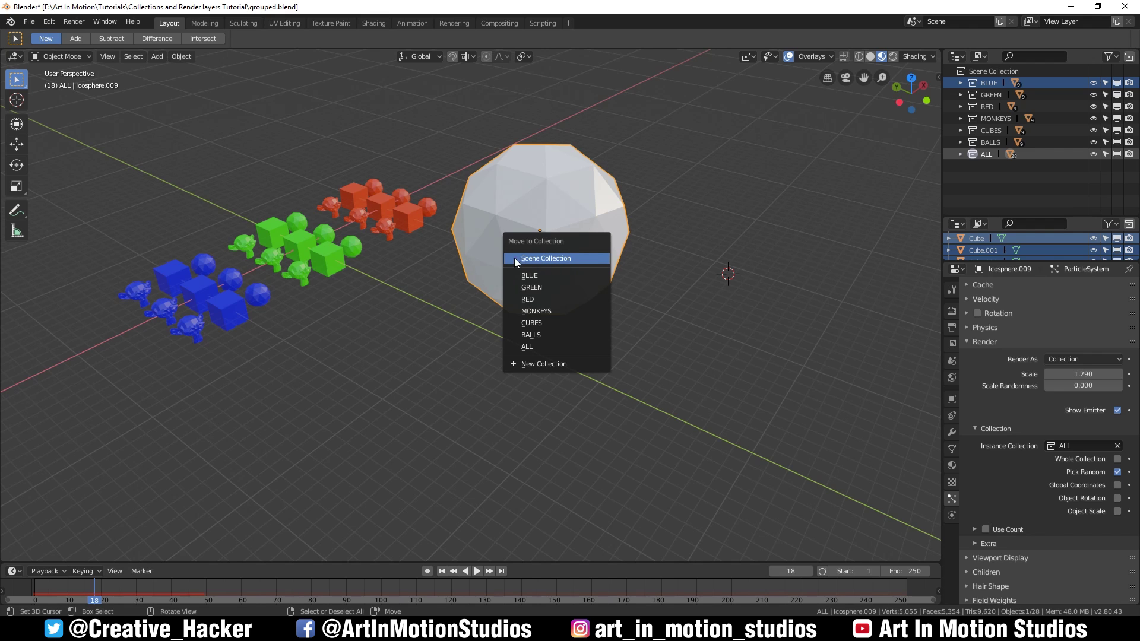
left_click(533, 262)
middle_click_drag(549, 262, 603, 334)
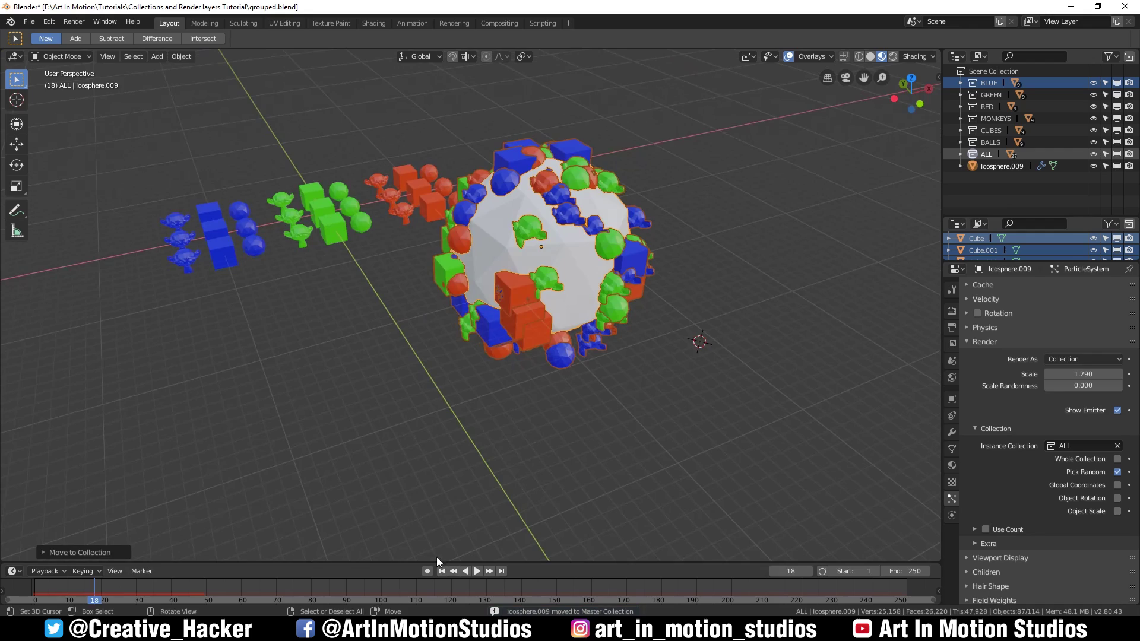
left_click(442, 571)
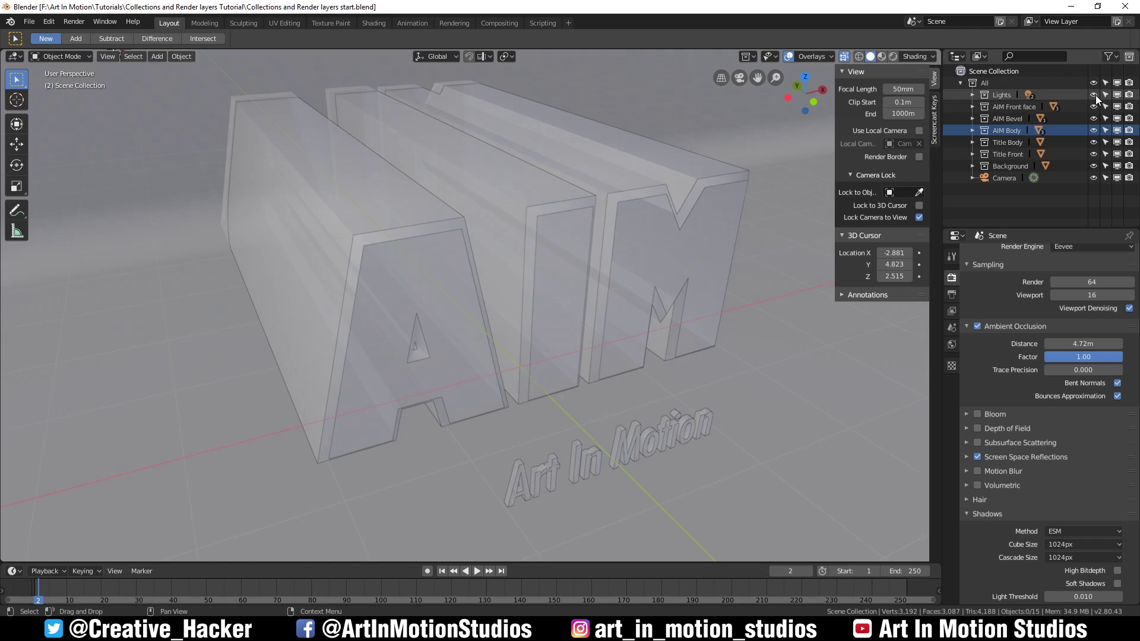
Step: Solo the Lights, AIM Front face, AIM Bevel and AIM Body collections in turn
left_click(1093, 95, "ctrl")
mouse_move(738, 216)
middle_mouse_down()
mouse_move(786, 215)
mouse_move(737, 217)
middle_mouse_up()
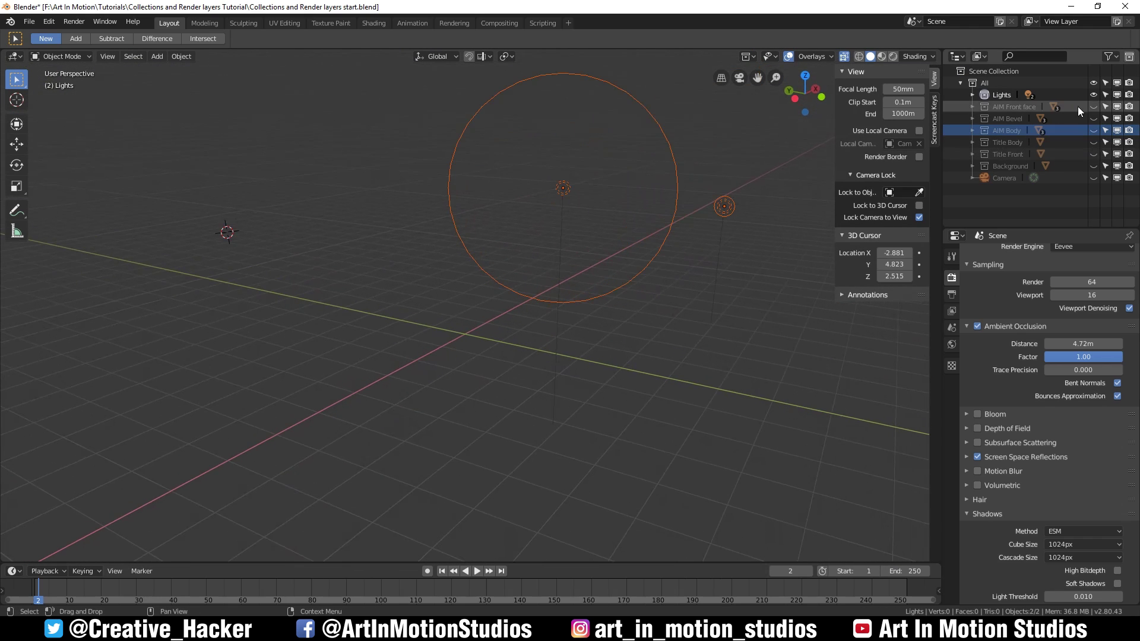
left_click(1094, 106, "ctrl")
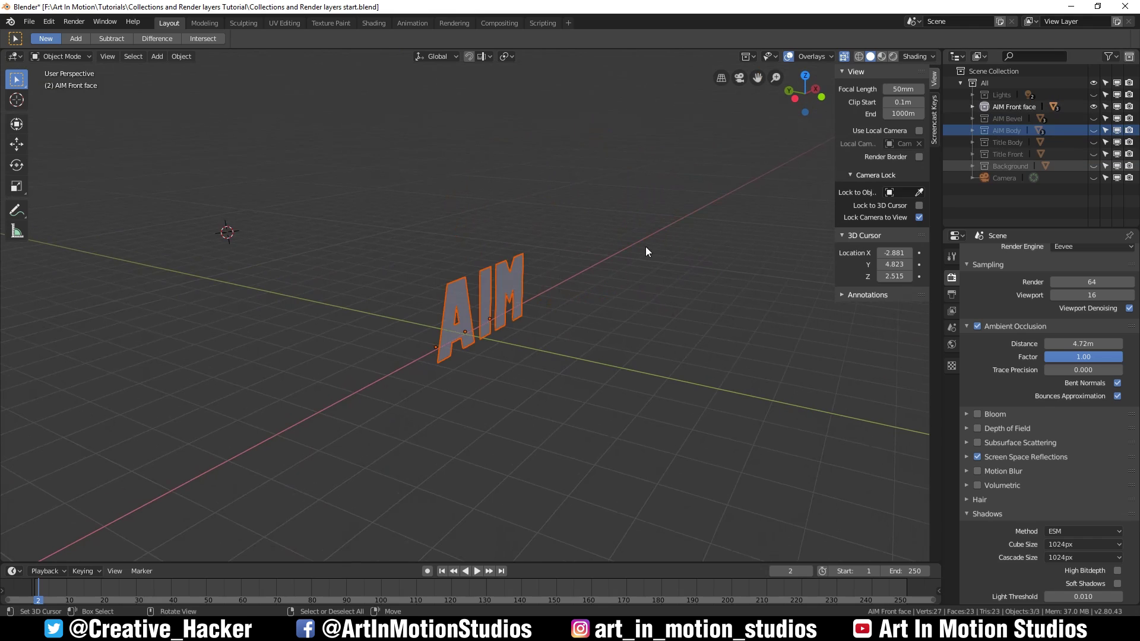
middle_click_drag(646, 247, 632, 247)
left_click(1093, 118, "ctrl")
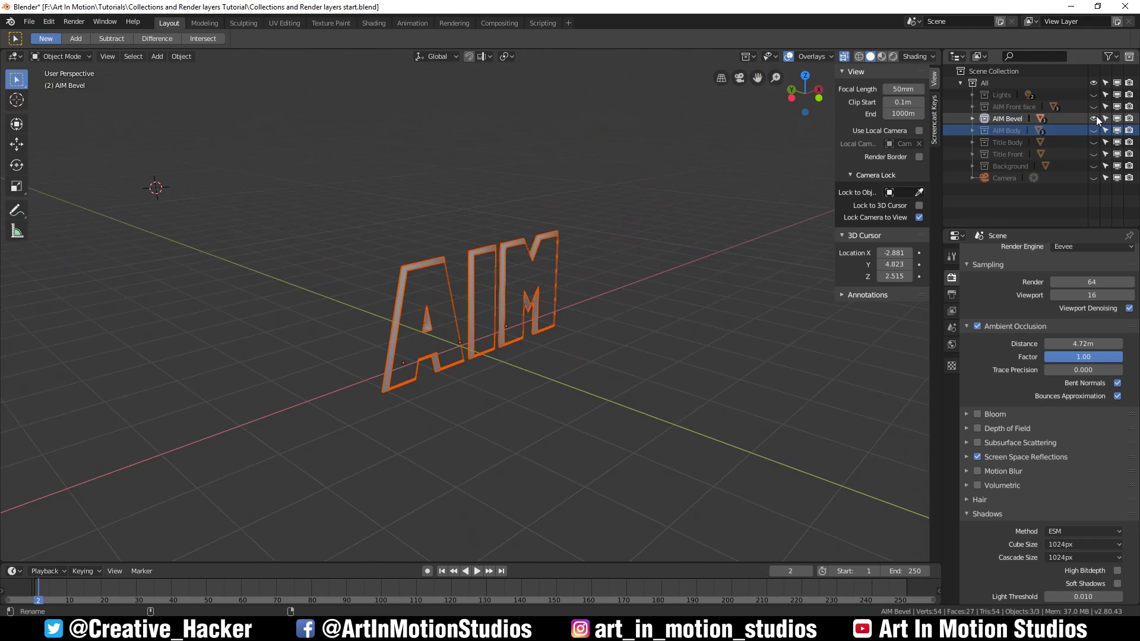
left_click(1093, 129, "ctrl")
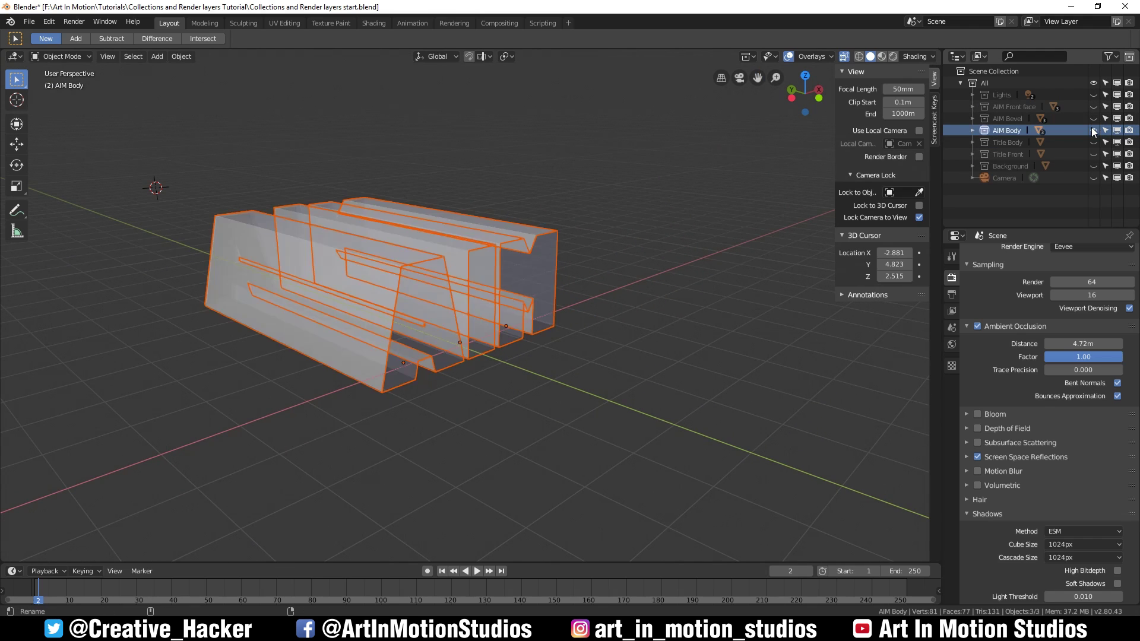
middle_click_drag(743, 197, 518, 280)
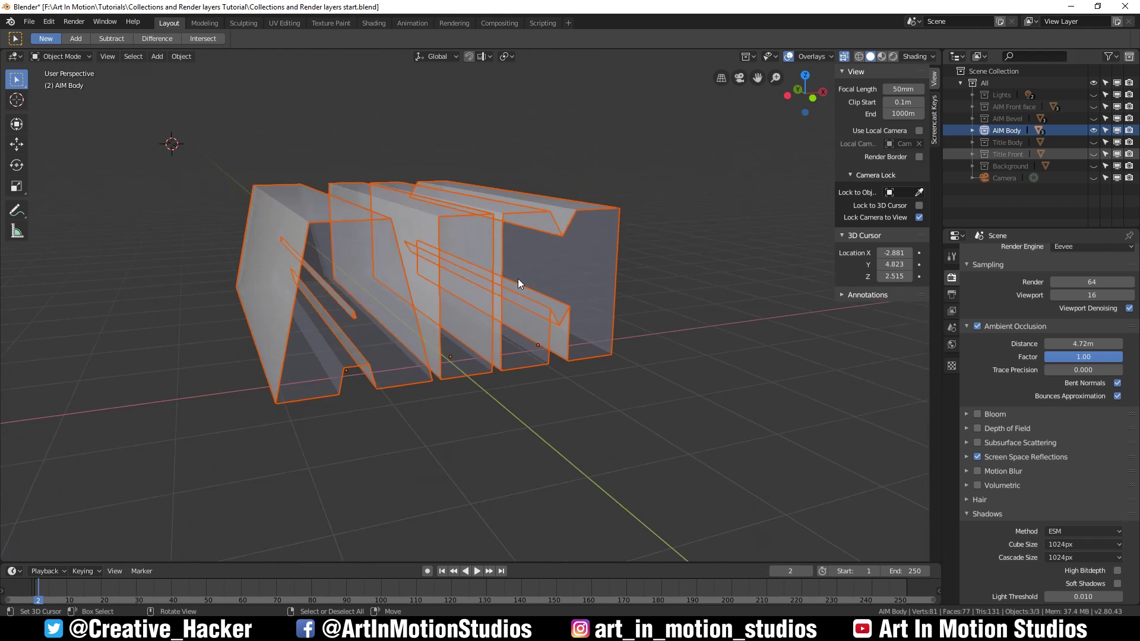
Step: Solo the Title Body, Title Front and finally Background collections to inspect each
left_click(1094, 142, "ctrl")
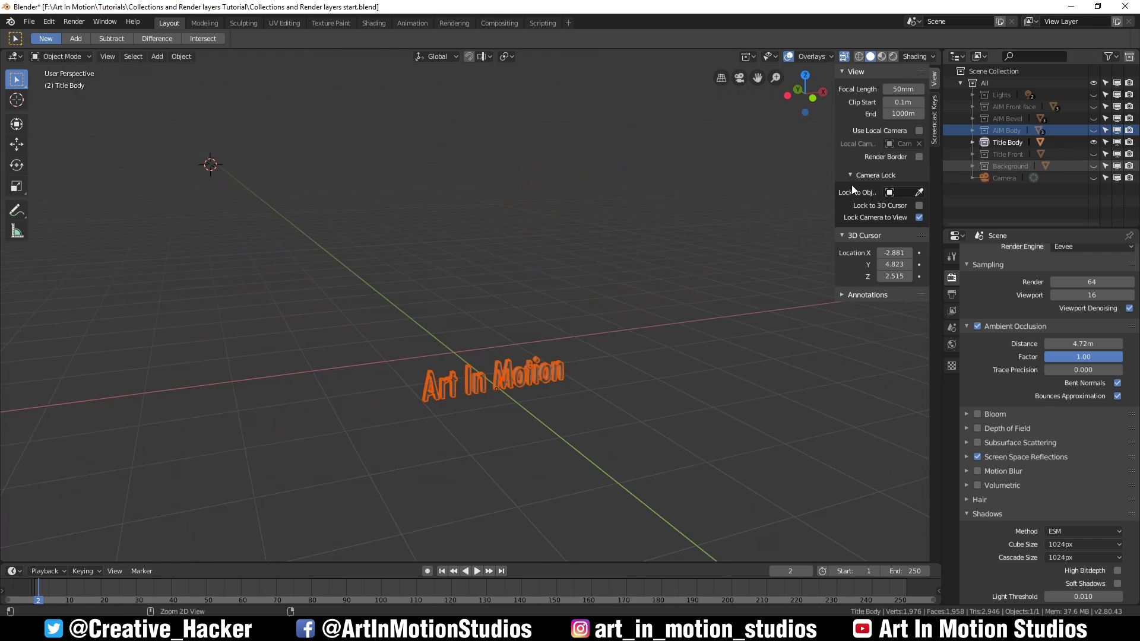
middle_click_drag(771, 207, 597, 251)
scroll(597, 251, "up", 4)
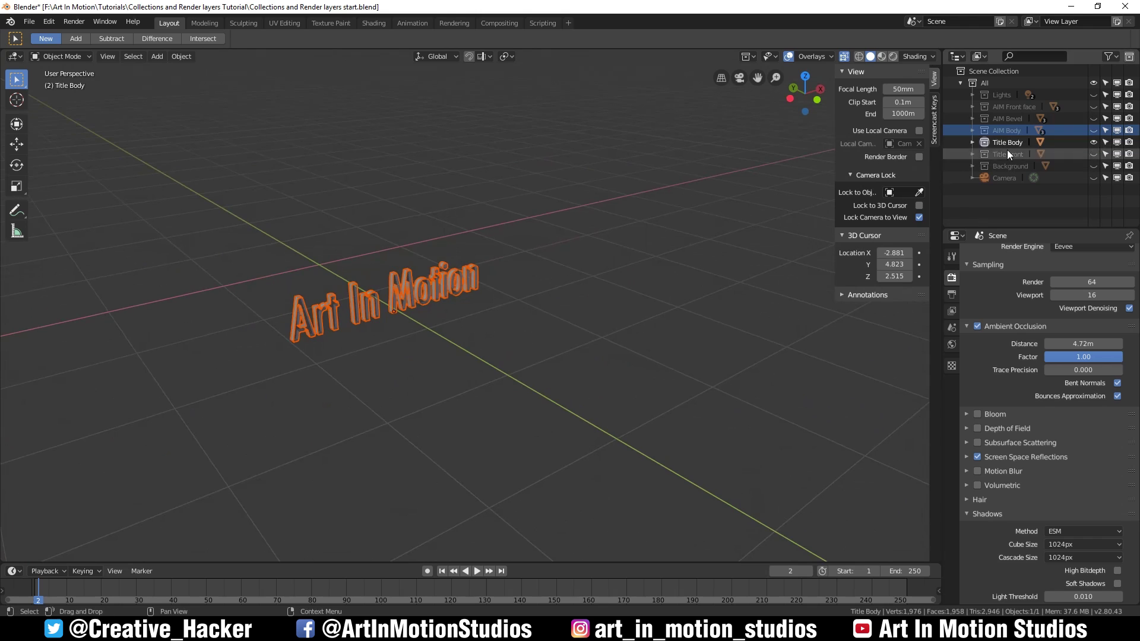
left_click(1093, 153, "ctrl")
middle_click_drag(495, 233, 683, 261)
left_click(1093, 166, "ctrl")
middle_click_drag(599, 205, 561, 279)
Step: Unhide all collections, render the camera view with F12, then close the render
key("alt+h")
key("KP_0")
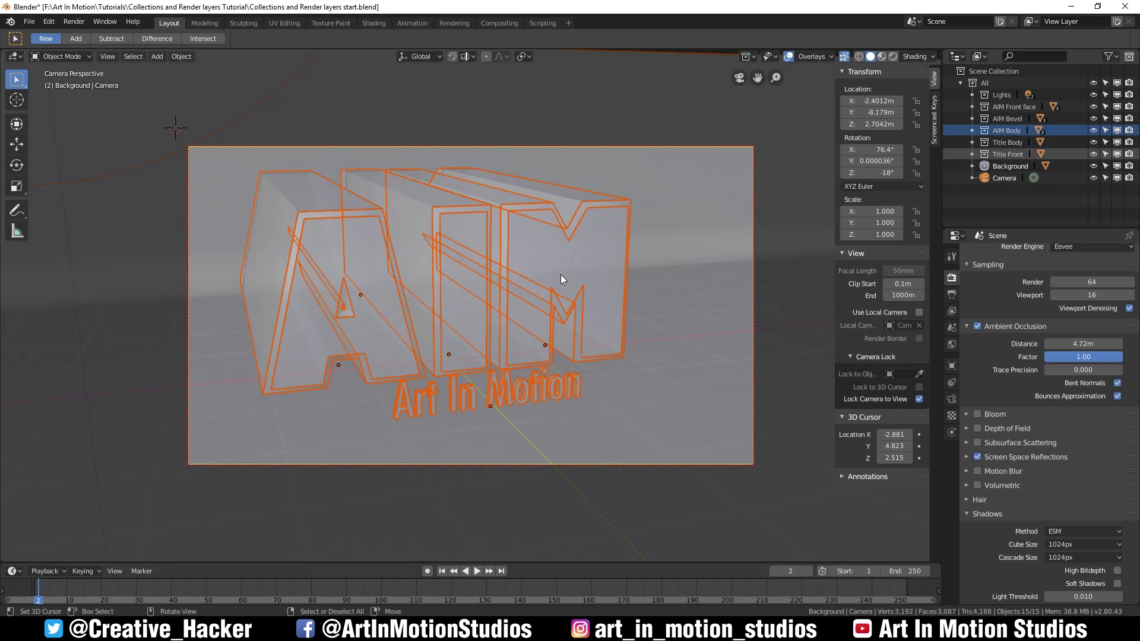
key("F12")
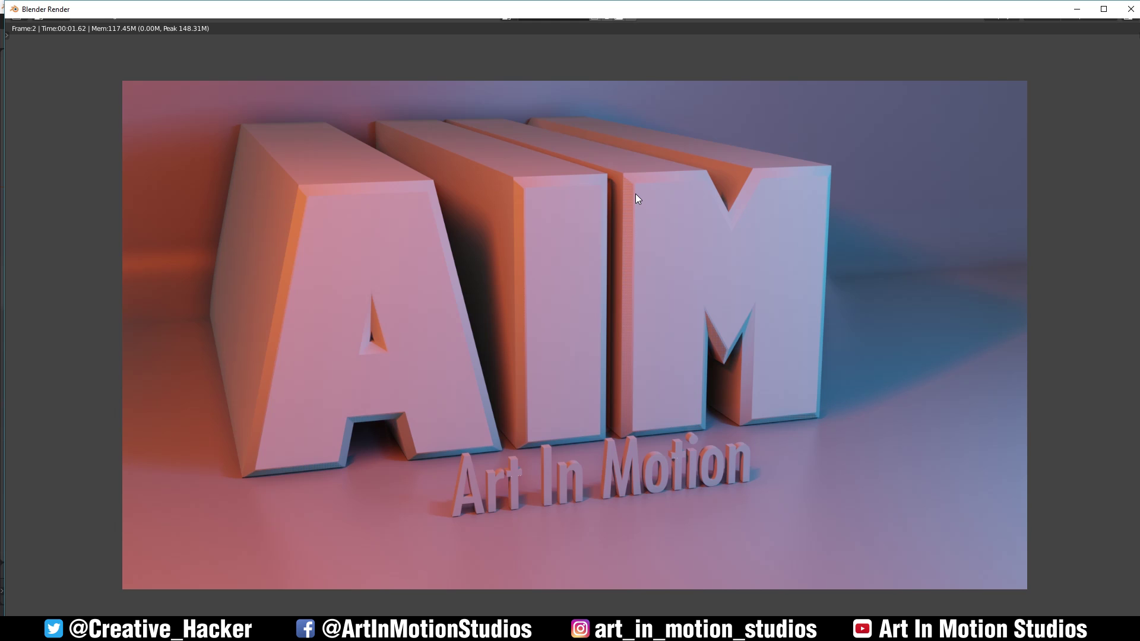
key("Escape")
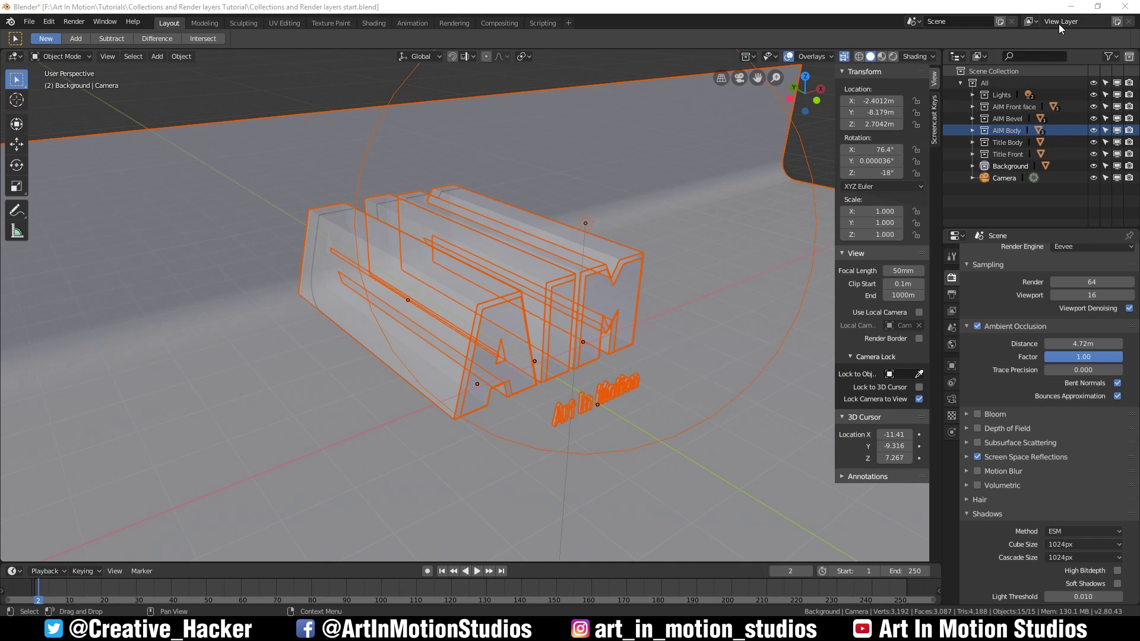
Step: Rename the view layer to 'AIM FRONT'
double_click(1074, 20)
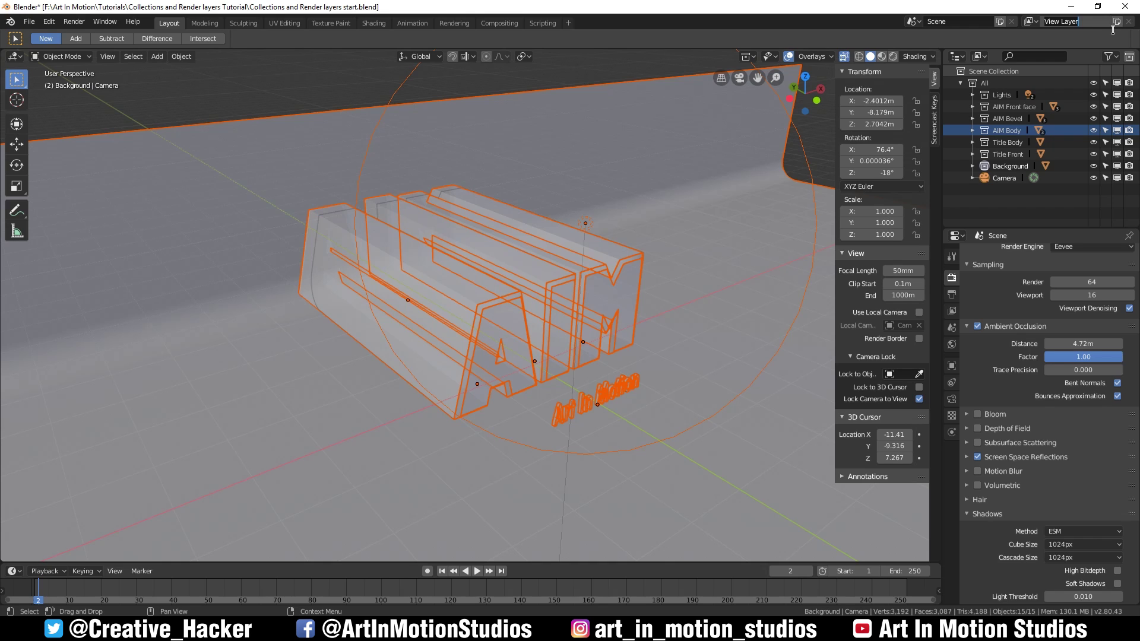
key("BackSpace")
type("AIM FRONT")
key("Return")
scroll(819, 220, "up", 3)
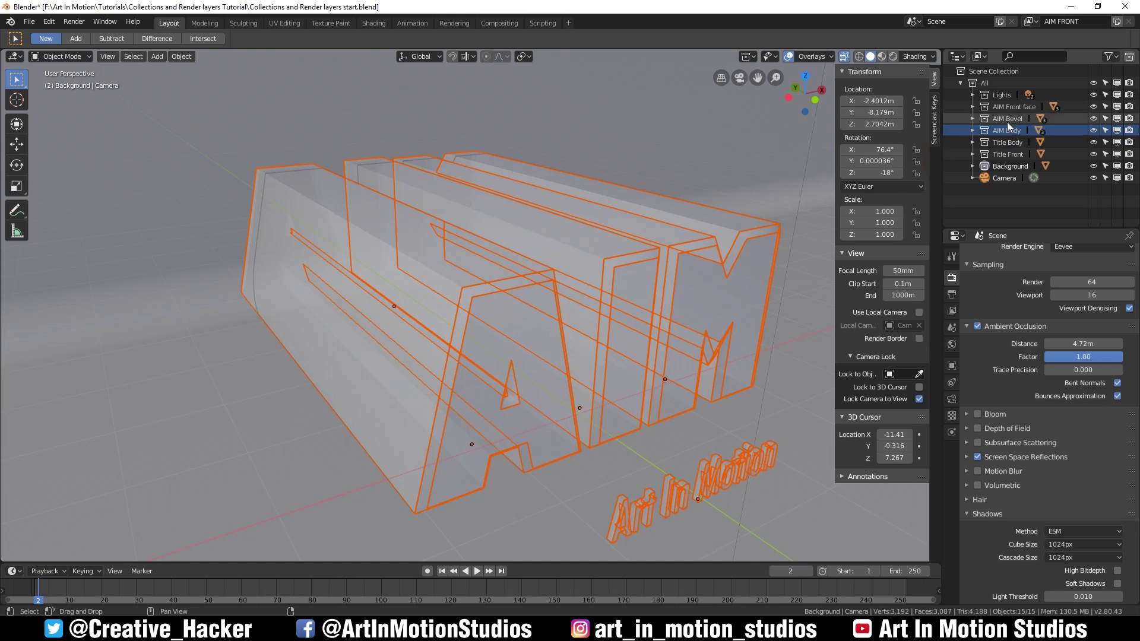
Step: Exclude AIM Bevel through Background from the layer and render it
left_click_drag(1006, 123, 1001, 176)
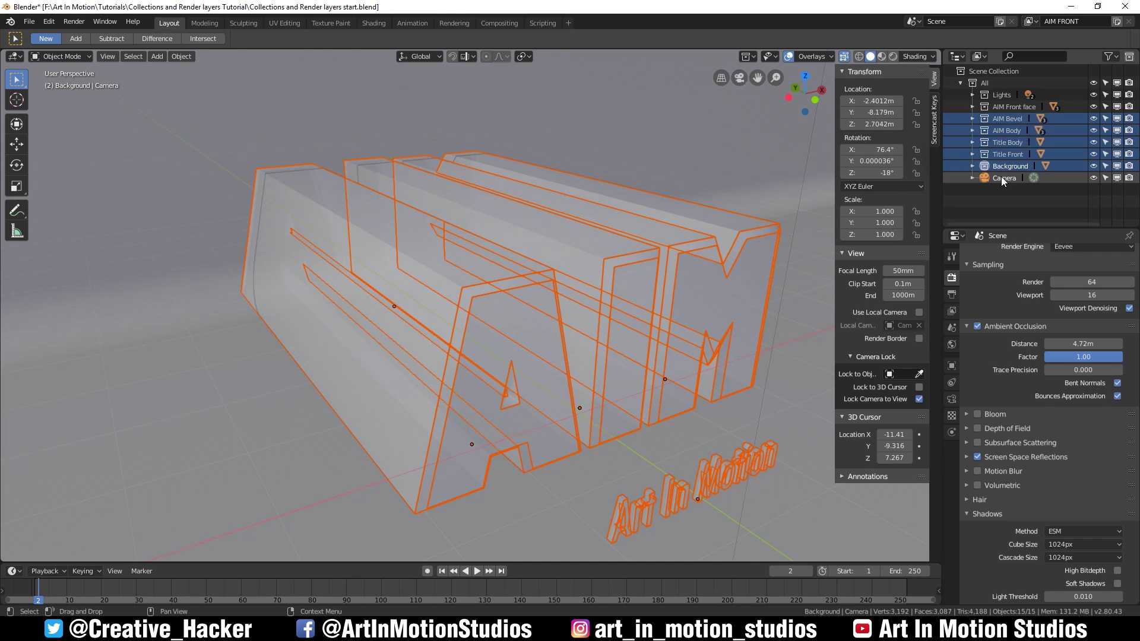
right_click(1006, 123)
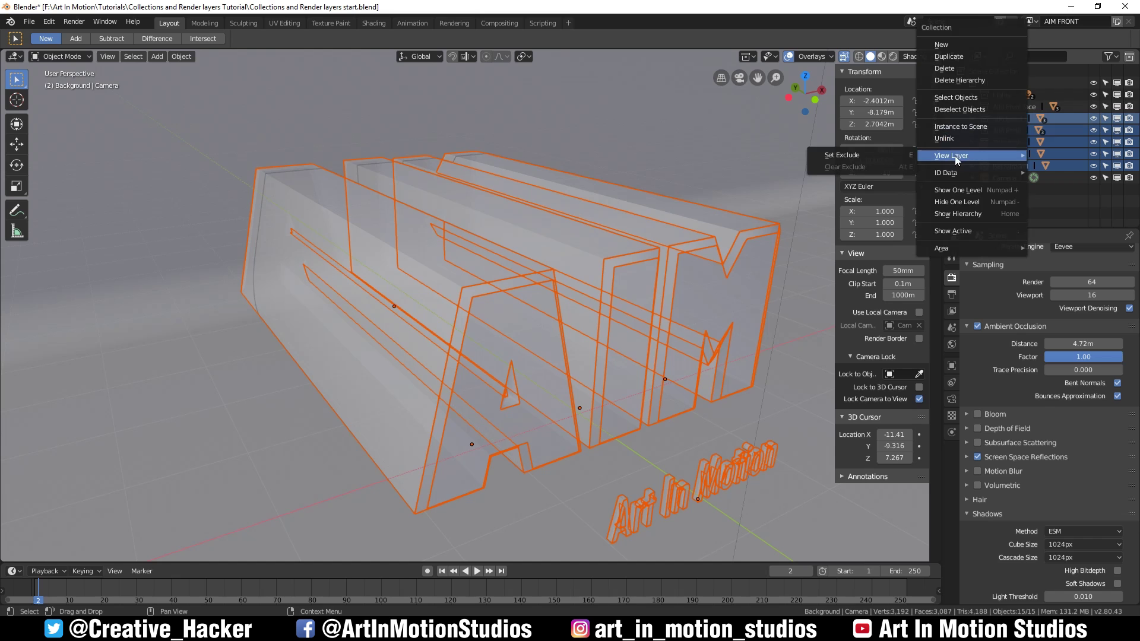
left_click(829, 157)
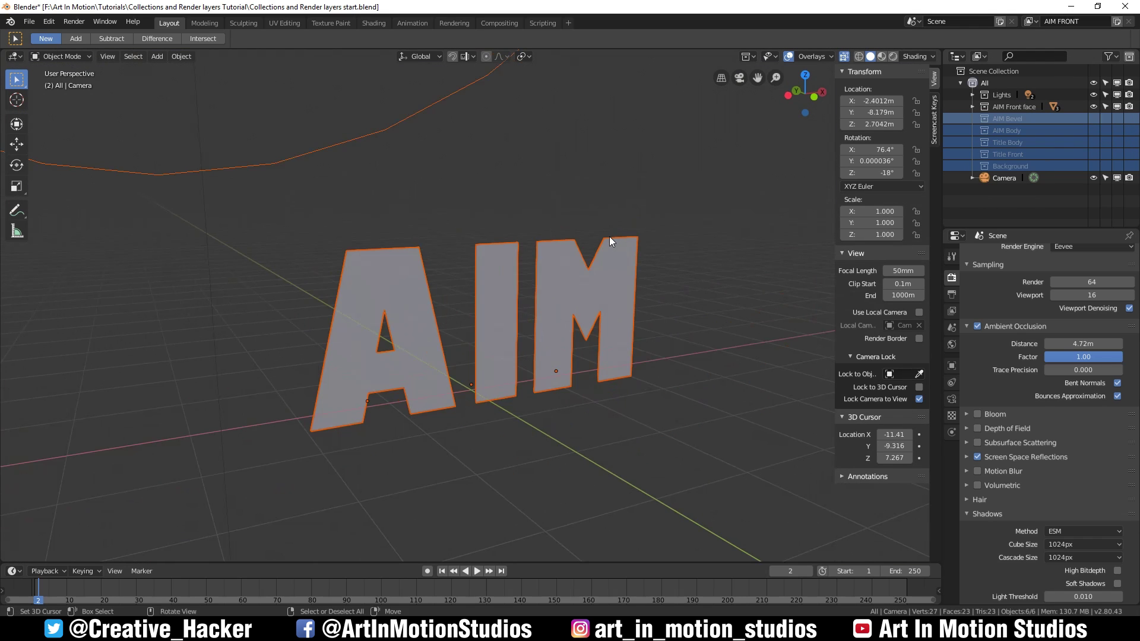
middle_click_drag(609, 236, 618, 241)
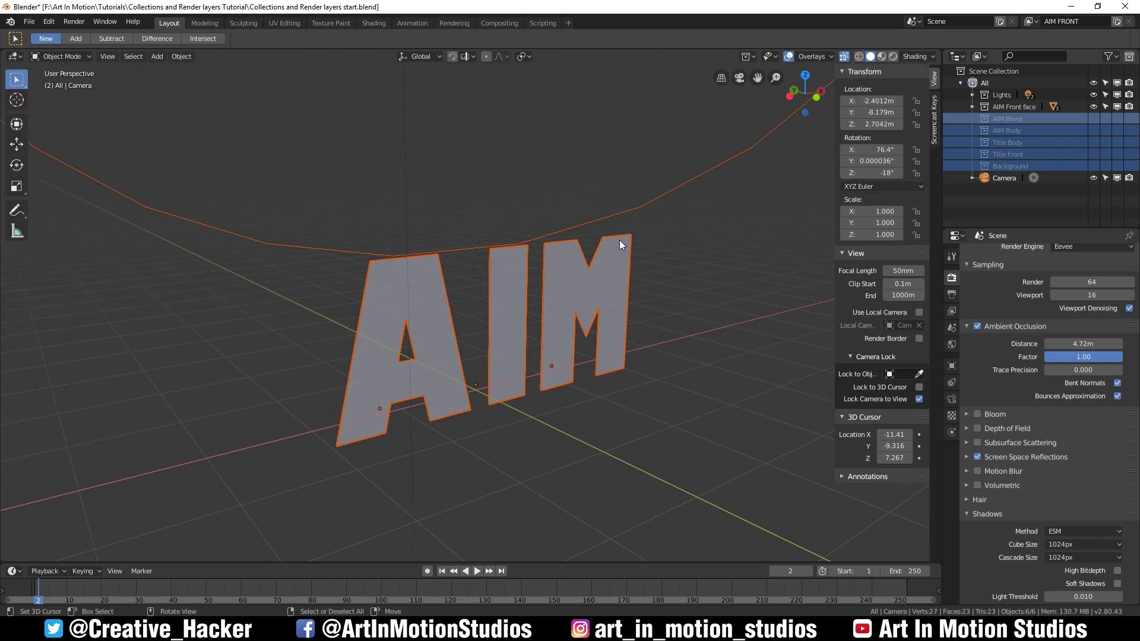
key("F12")
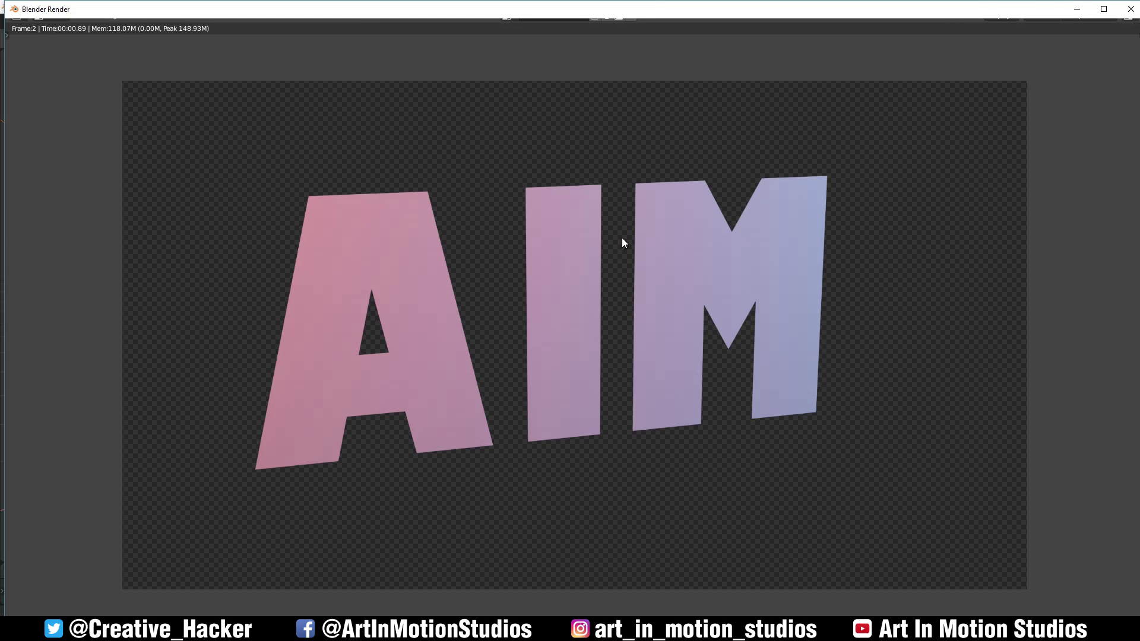
Step: Add a new view layer named 'AIM BEVEL'
key("Escape")
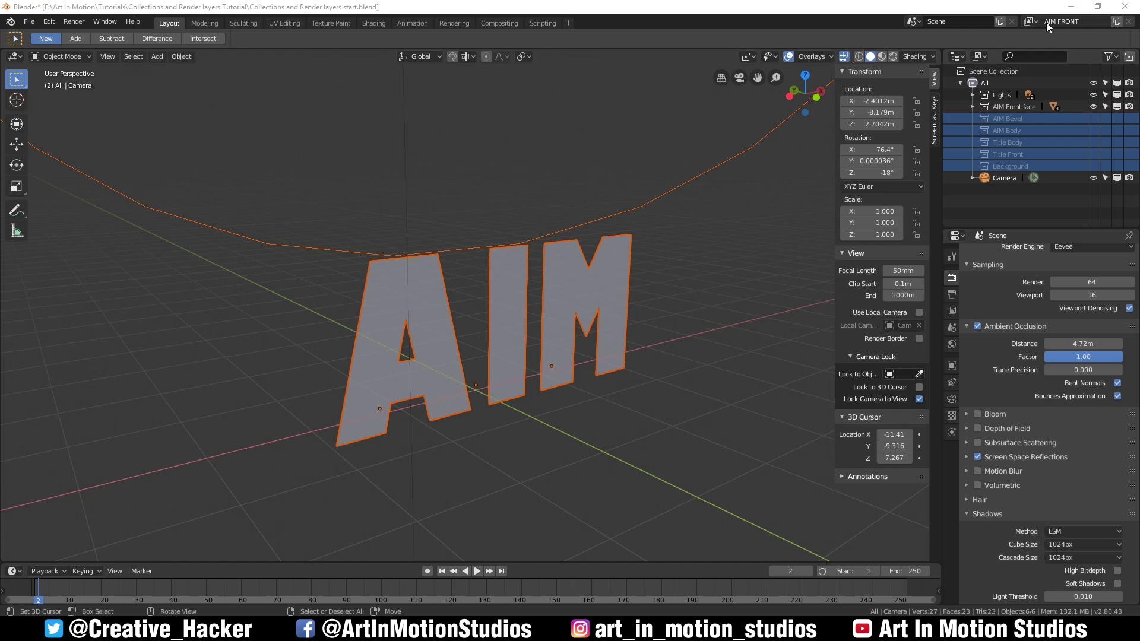
left_click(1116, 22)
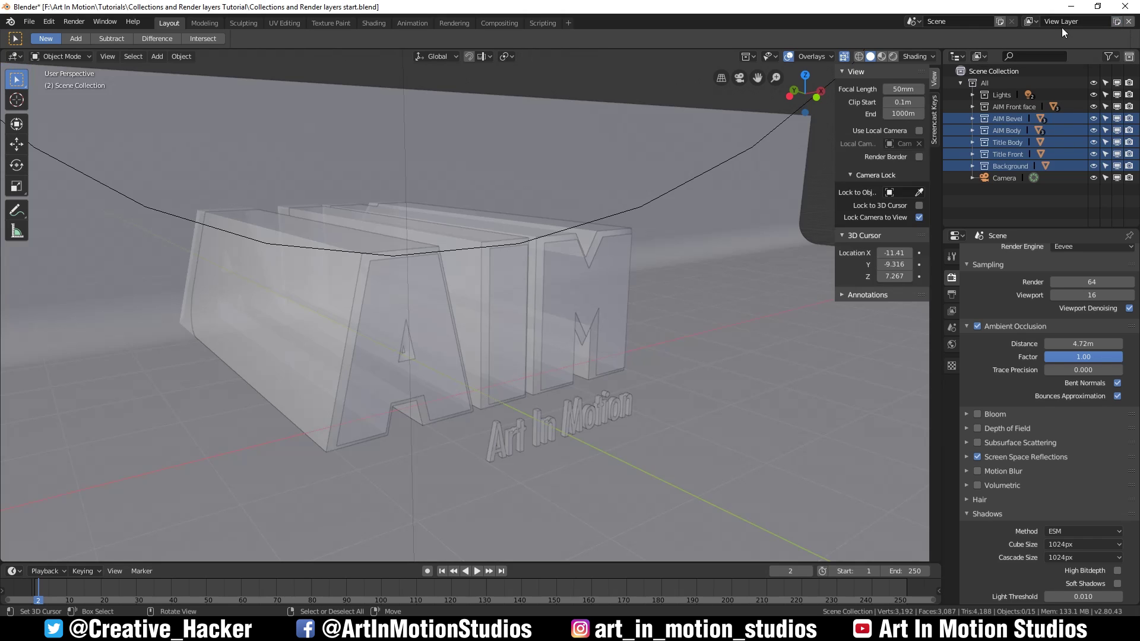
key("ctrl+a")
key("BackSpace")
type("AIM BEVEL")
Step: Exclude AIM Front face, AIM Body, Title Body, Title Front and Background, then render
left_click(1009, 109)
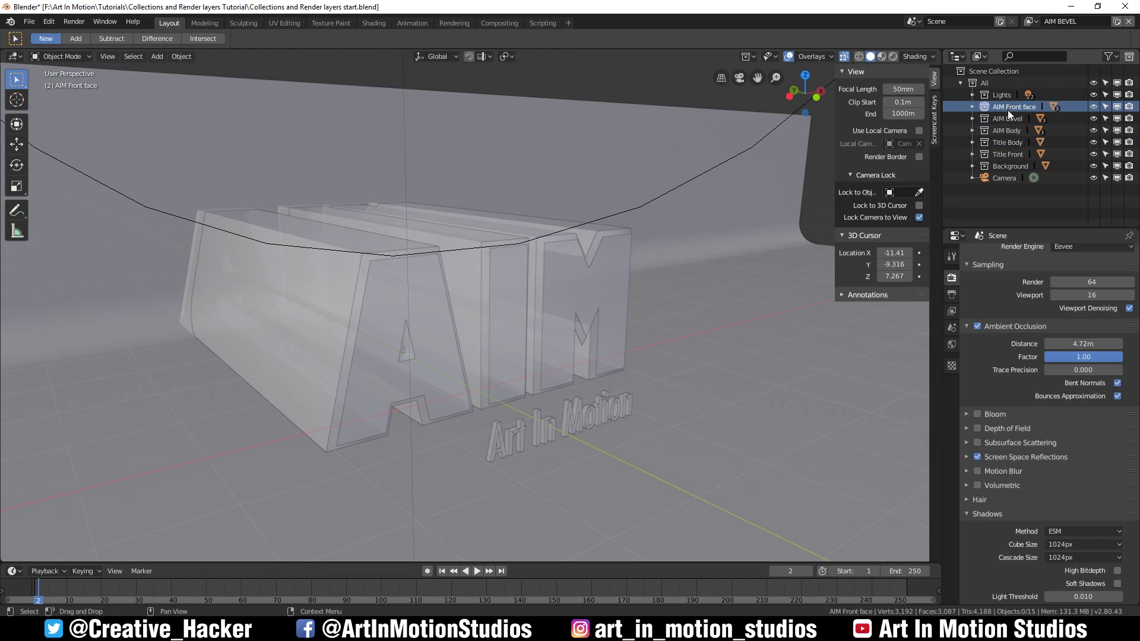
left_click(1008, 127, "ctrl")
left_click(1009, 142, "ctrl")
left_click(1009, 154, "ctrl")
left_click(1009, 166, "ctrl")
right_click(1009, 166)
mouse_move(973, 168)
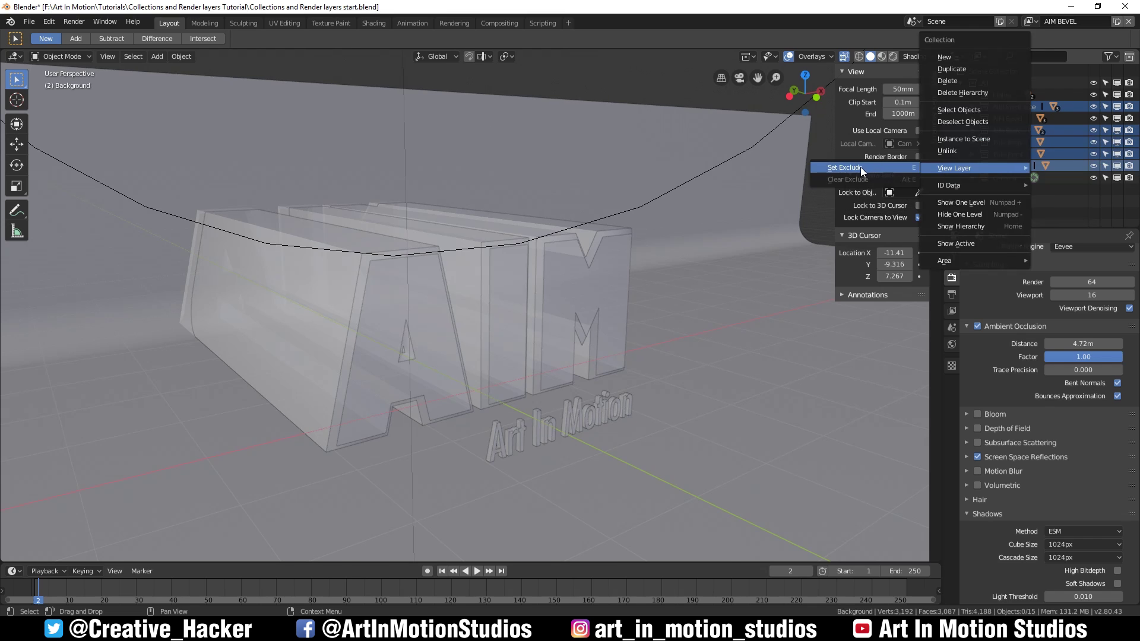
left_click(860, 167)
key("F12")
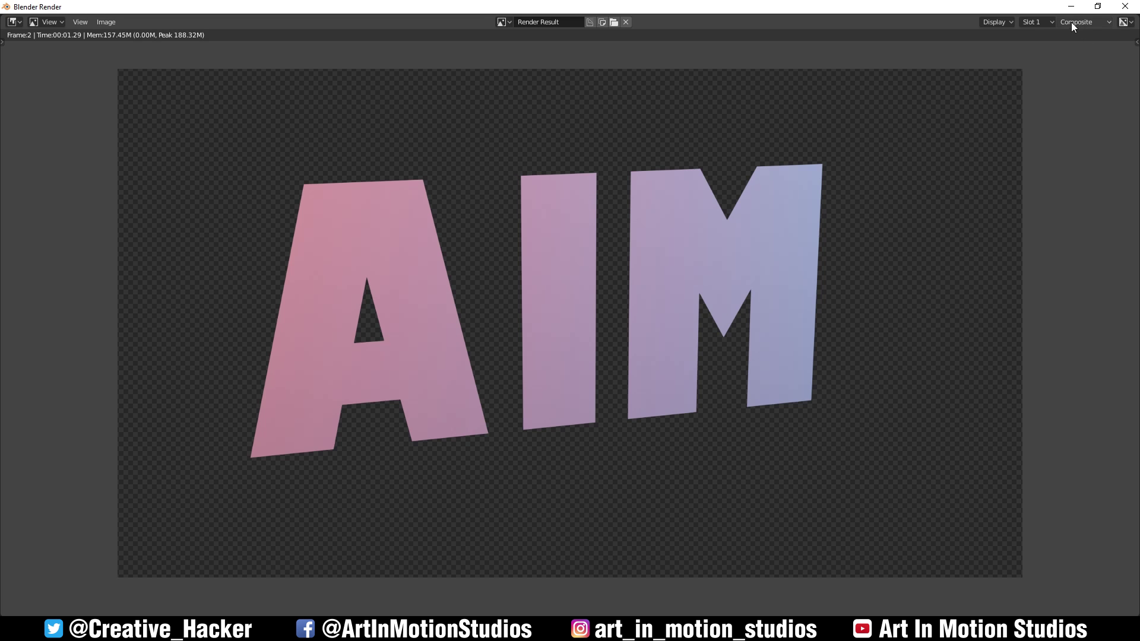
Step: Flip the render result between the AIM FRONT and AIM BEVEL layers to compare them
left_click(1091, 22)
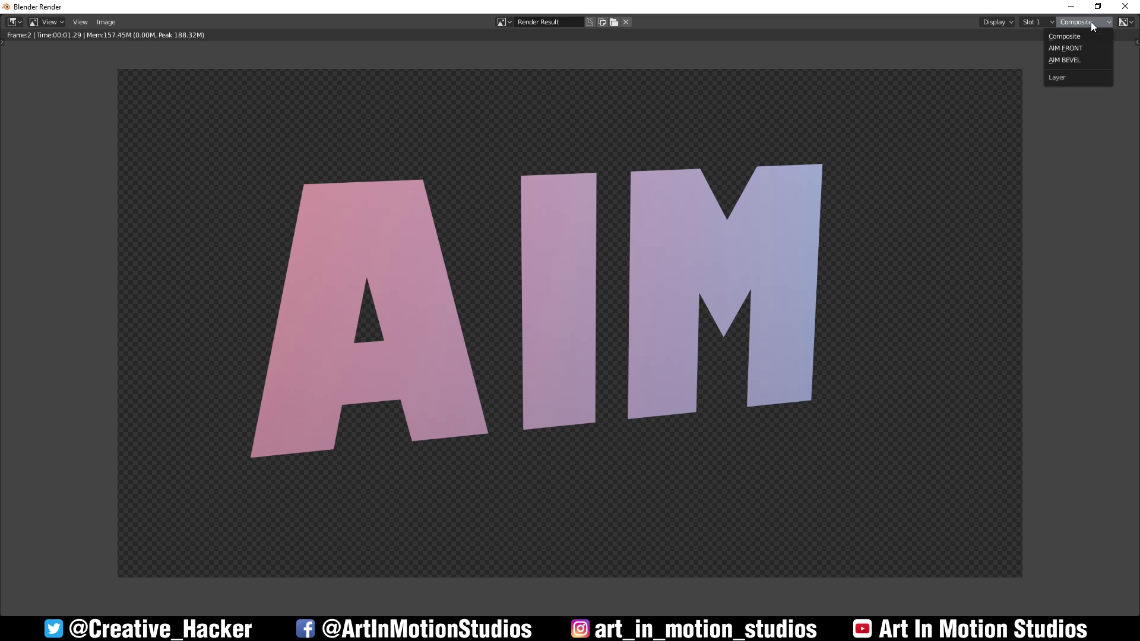
left_click(1072, 50)
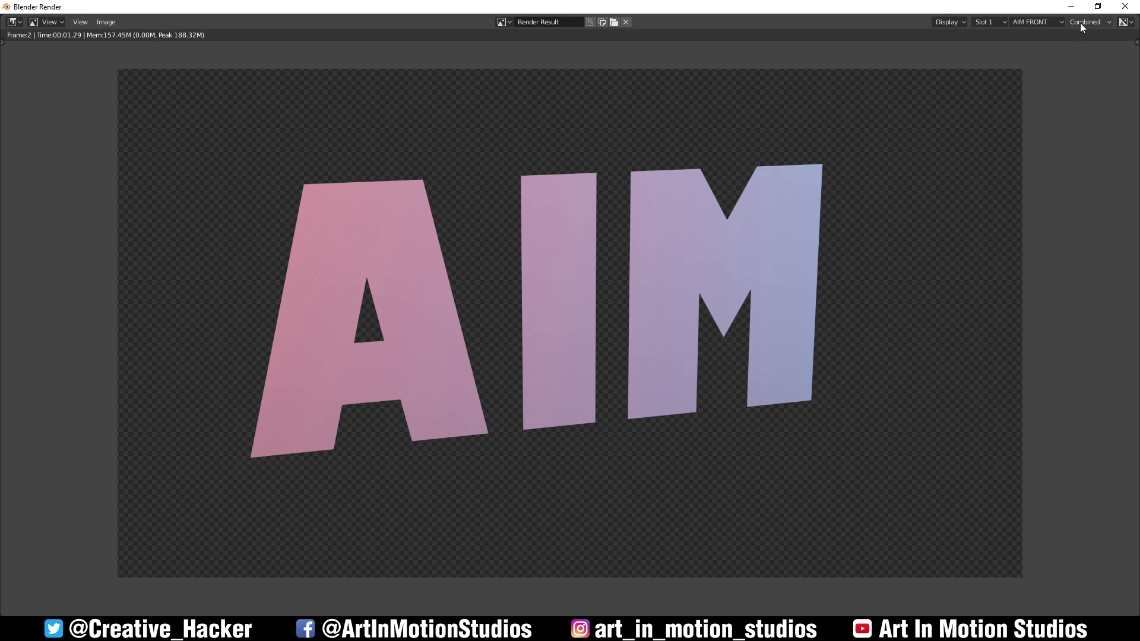
left_click(1044, 20)
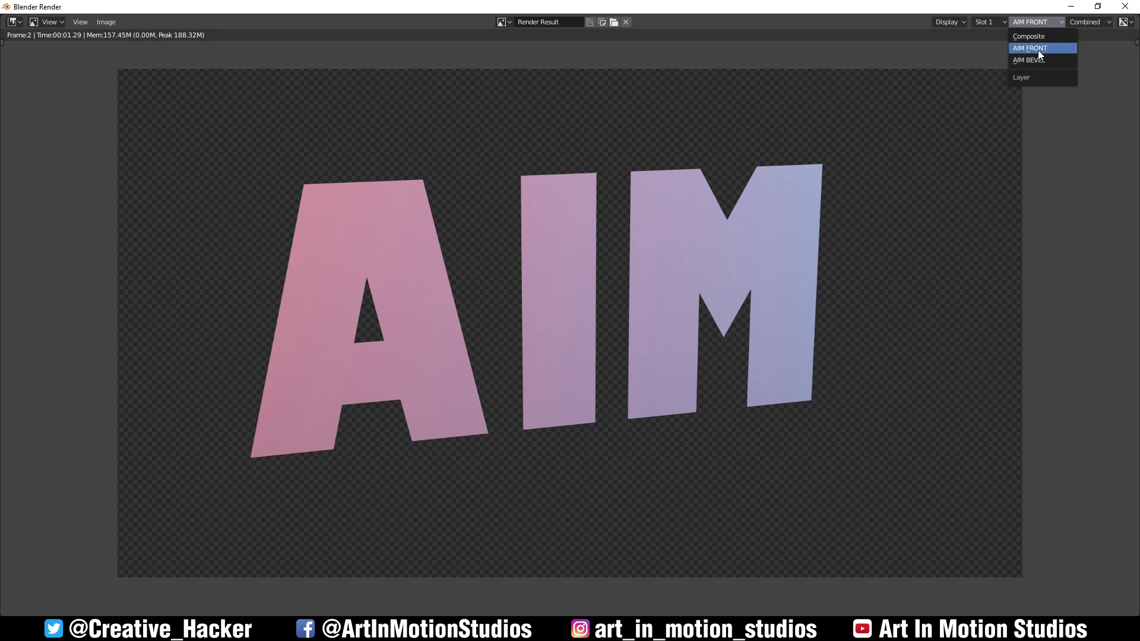
left_click(1035, 59)
left_click(1034, 22)
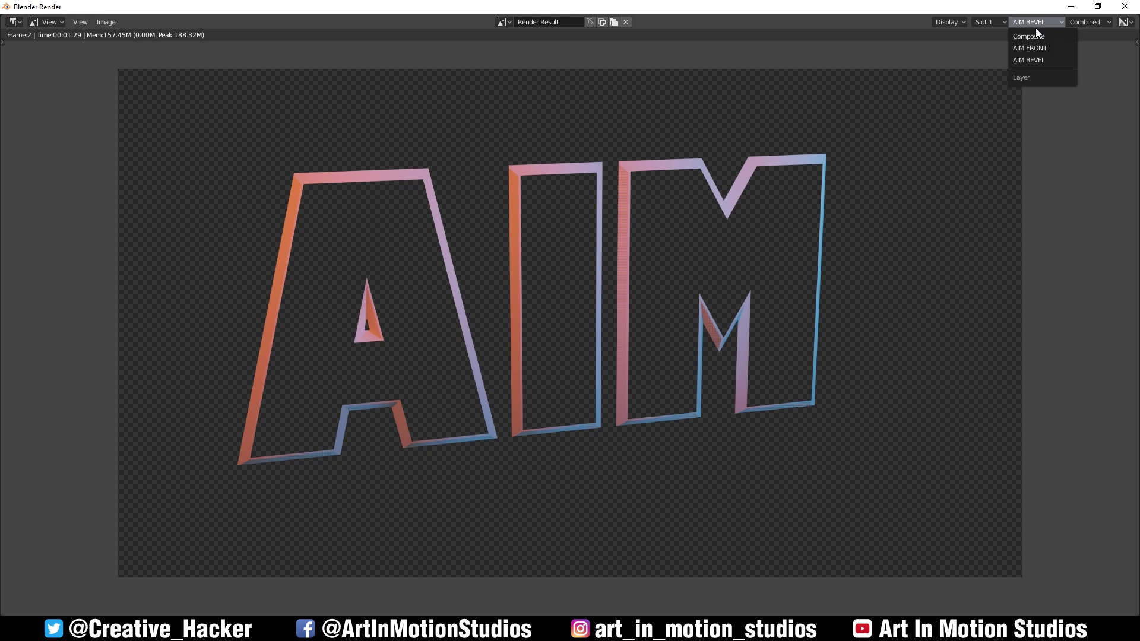
left_click(1034, 48)
Step: Keep the Combined pass on AIM FRONT and check the available render slots
left_click(1090, 22)
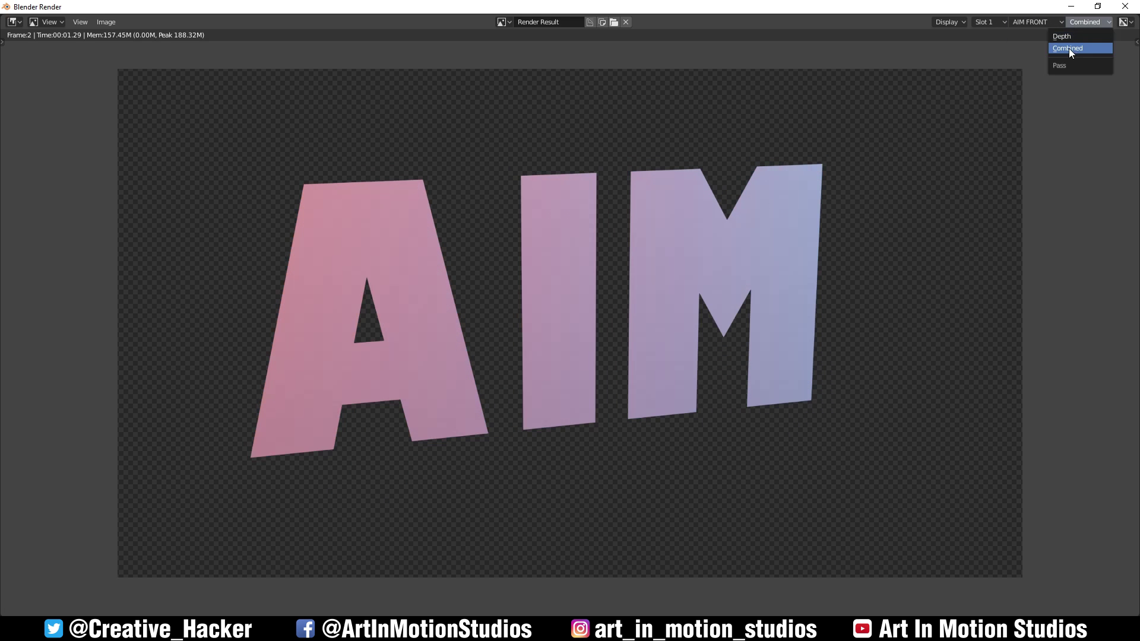
left_click(1069, 49)
left_click(1041, 22)
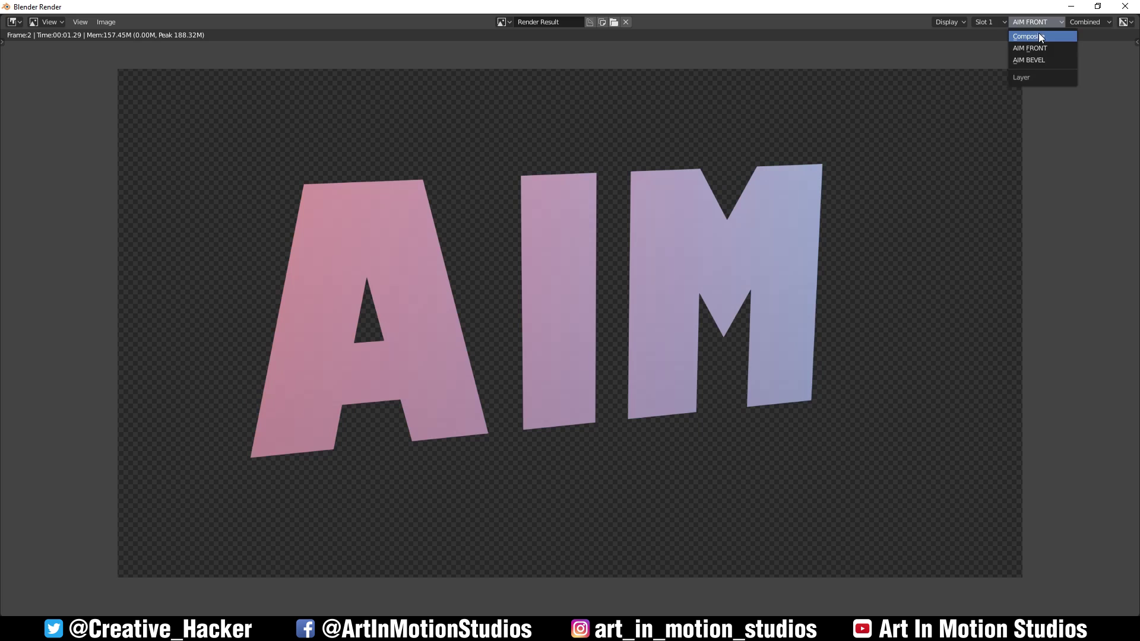
scroll(1038, 36, "down", 1, "ctrl")
left_click(1036, 22)
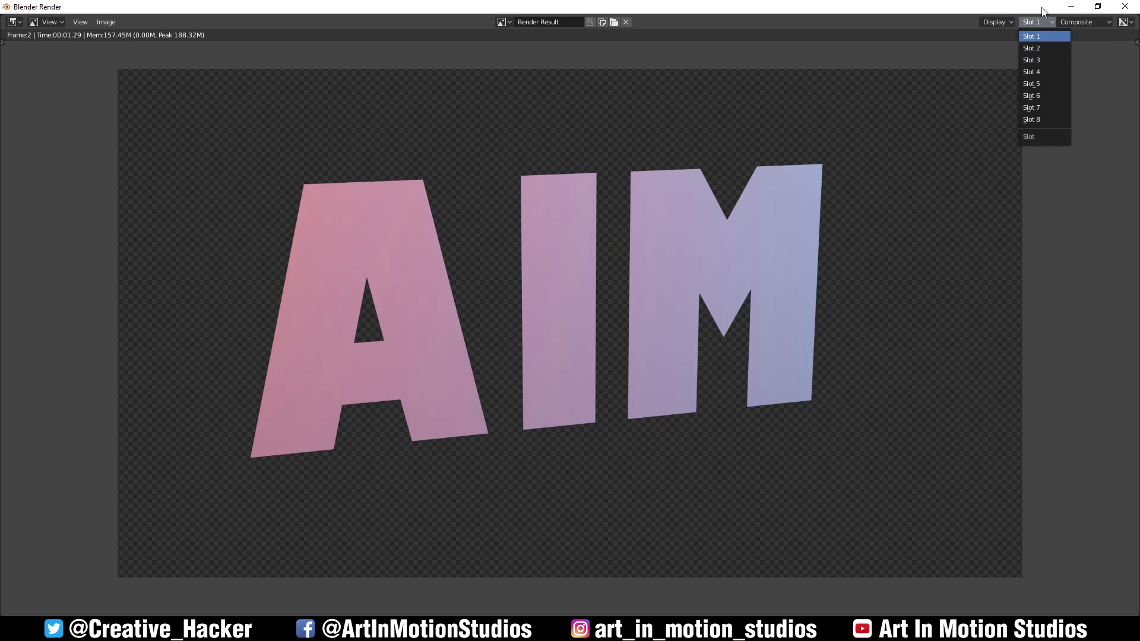
Step: Close the render, re-include all collections, and name the new view layer AIM BODY
key("Escape")
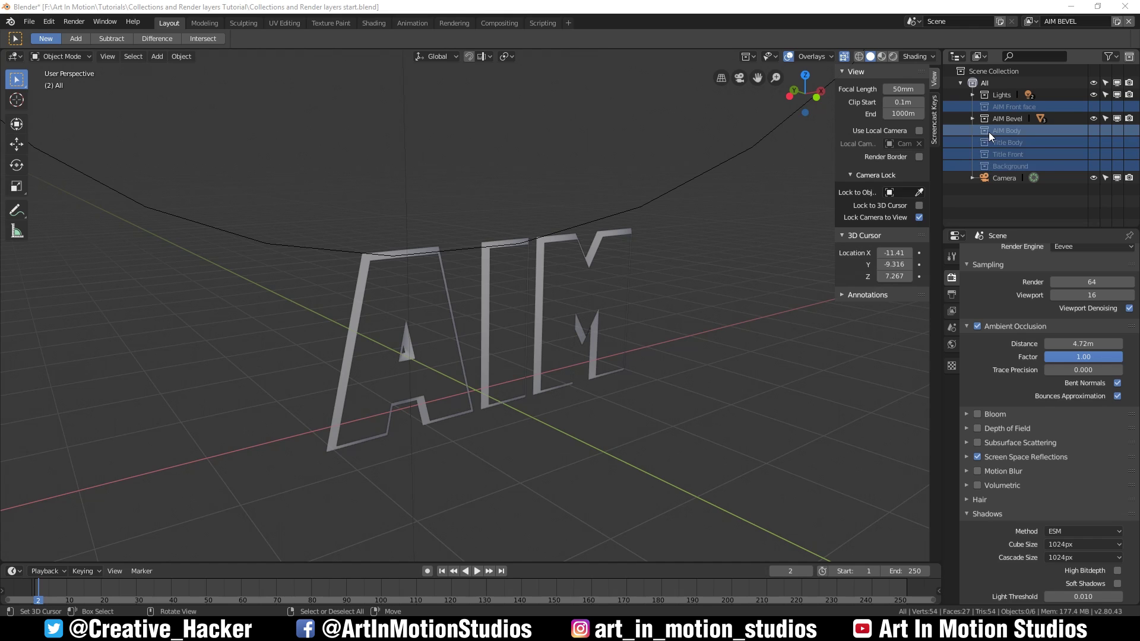
key("alt+e")
left_click(1069, 21)
type("AIM Text")
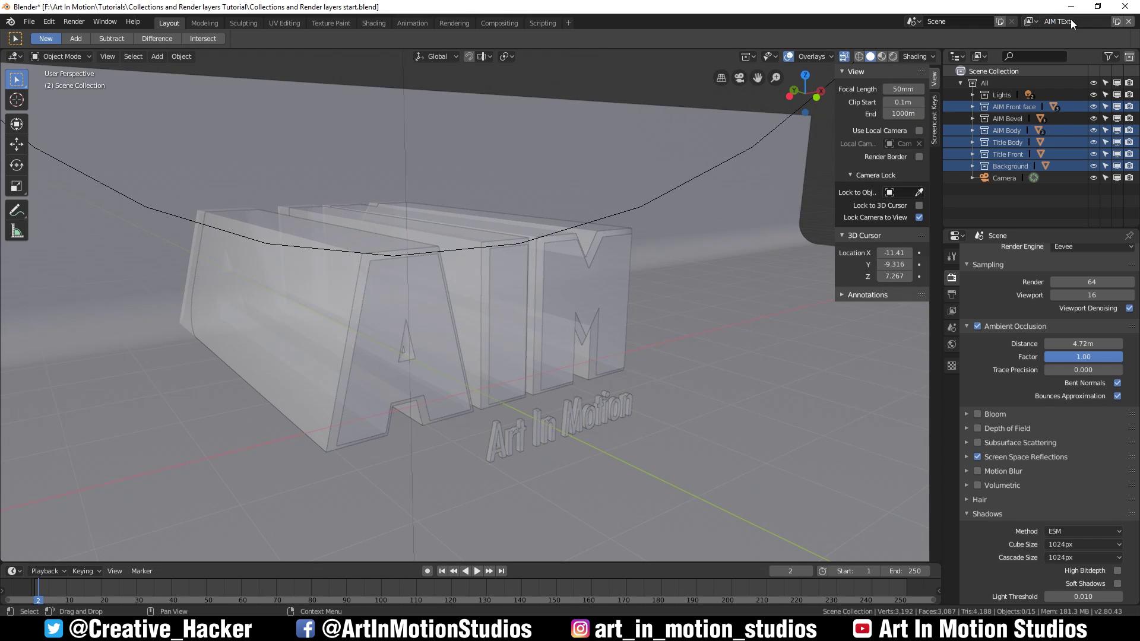
left_click(1009, 130)
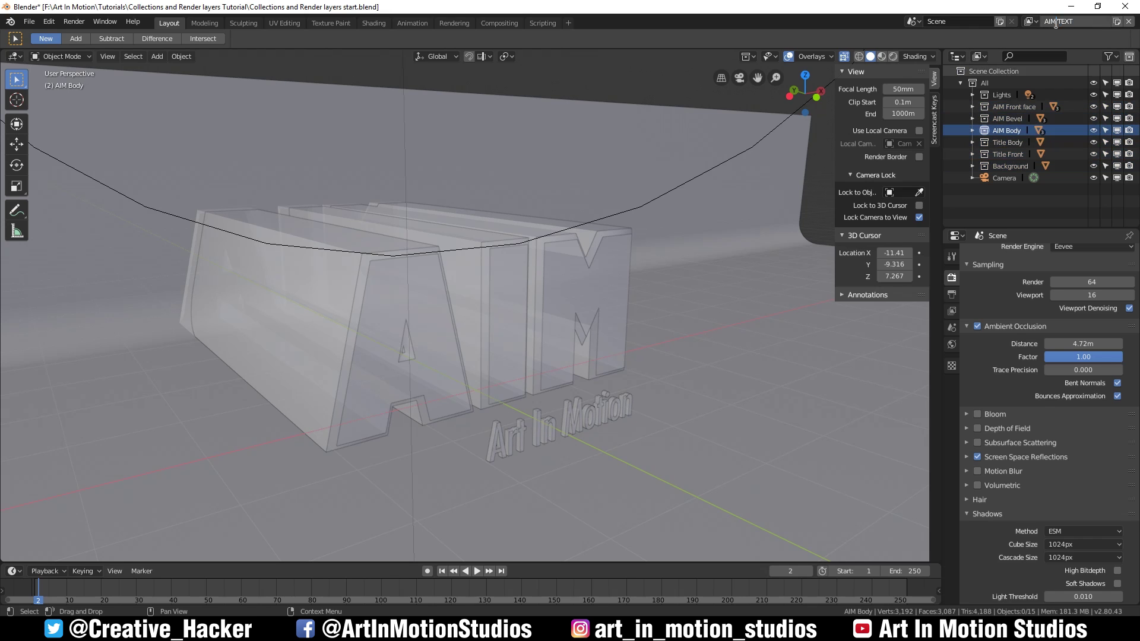
type("BODY")
key("Return")
Step: Exclude every collection except AIM Body from the AIM BODY layer
left_click(1003, 109)
left_click(1003, 166, "shift")
right_click(985, 170)
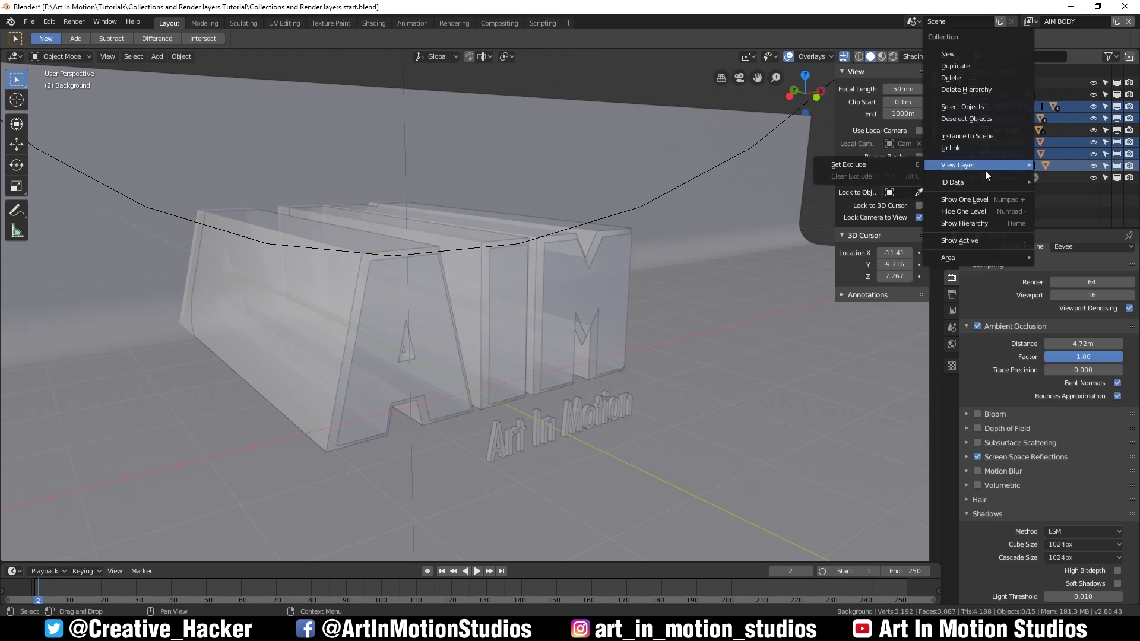
left_click(860, 225)
left_click(1031, 21)
Step: Add a TEXT FRONT view layer that renders only the title text collection
left_click(1021, 73)
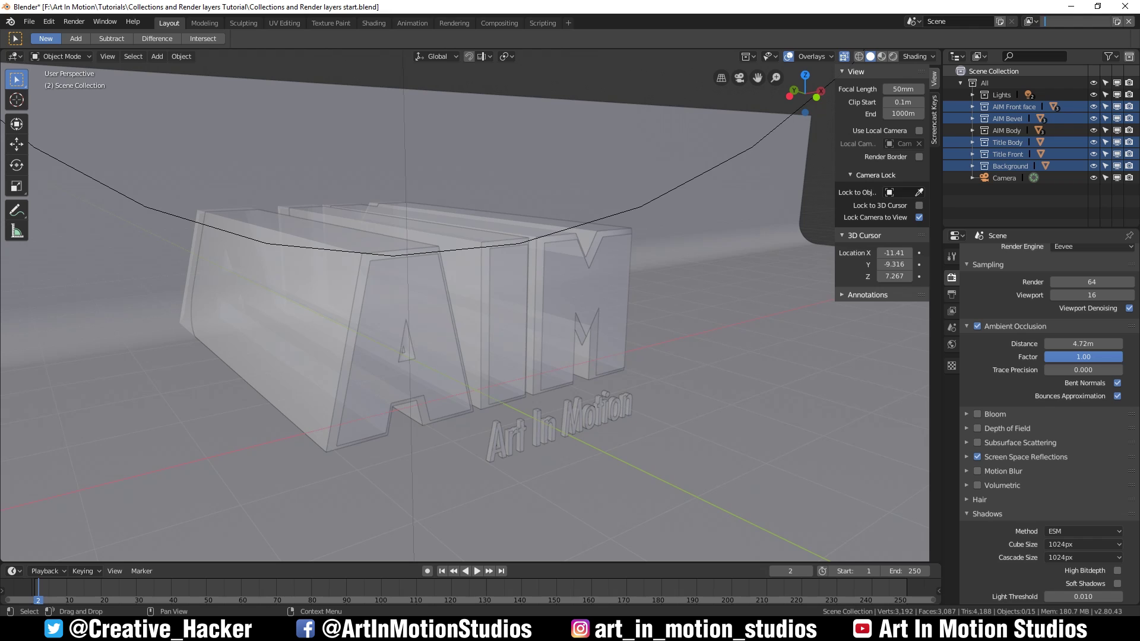
type("TEXT FRONT")
key("Return")
left_click(1009, 142, "ctrl")
left_click(1009, 130, "ctrl")
right_click(1009, 161)
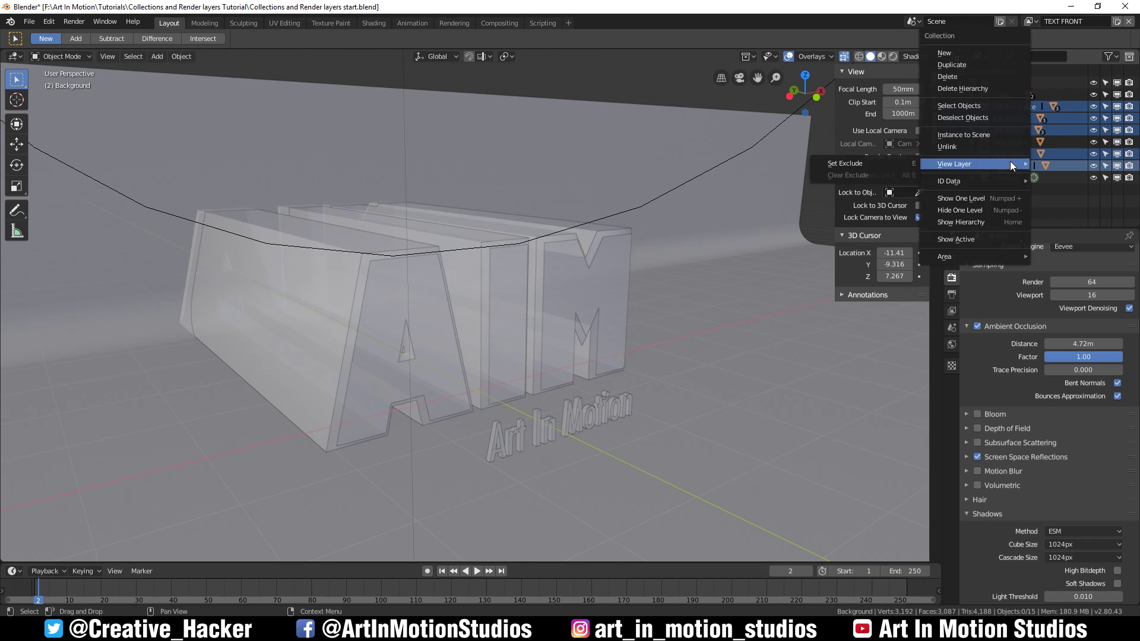
left_click(855, 166)
left_click(1030, 21)
Step: Add a TEXT BODY view layer that excludes all but the title body collection
left_click(918, 84)
double_click(1063, 22)
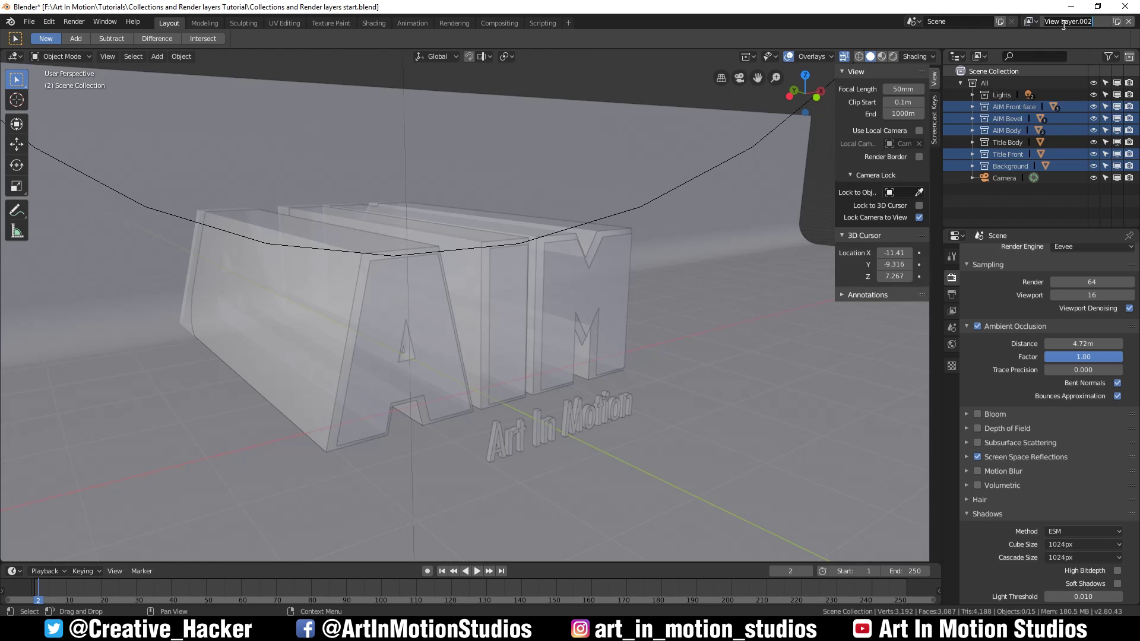
right_click(1010, 105)
mouse_move(981, 140)
left_click(855, 166)
left_click(1033, 23)
left_click(998, 48)
right_click(1002, 154)
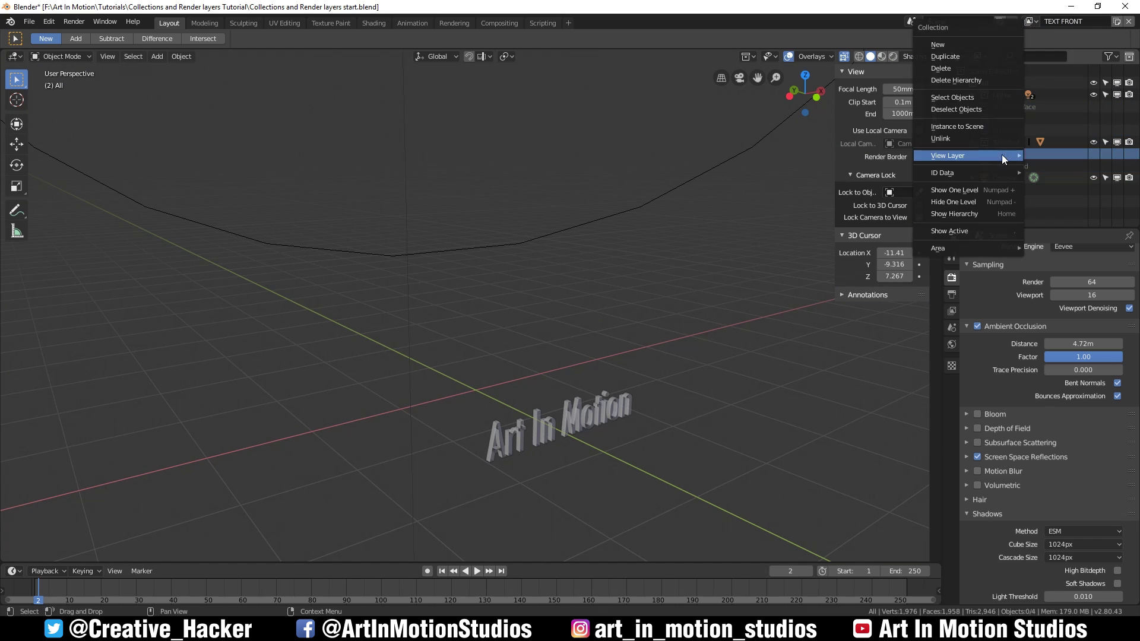
key("Escape")
Step: Save, add a BACKGROUND layer rendering only the Background collection, then one more layer
key("ctrl+s")
left_click(1028, 22)
left_click(993, 155)
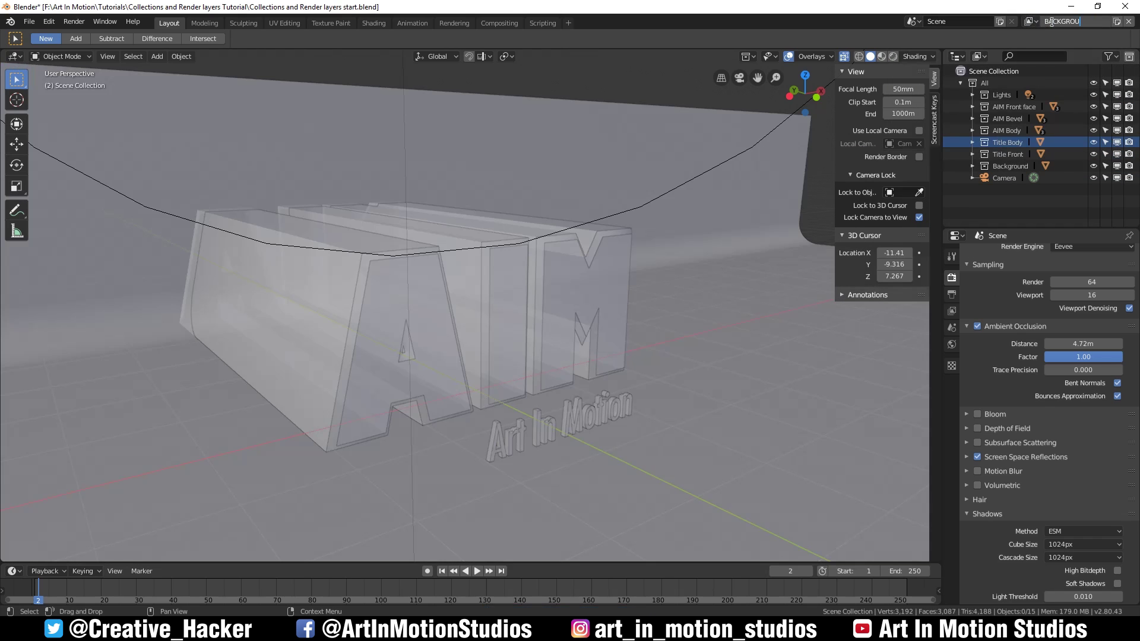
right_click(1010, 148)
left_click(1063, 143)
left_click(1028, 21)
left_click(980, 48)
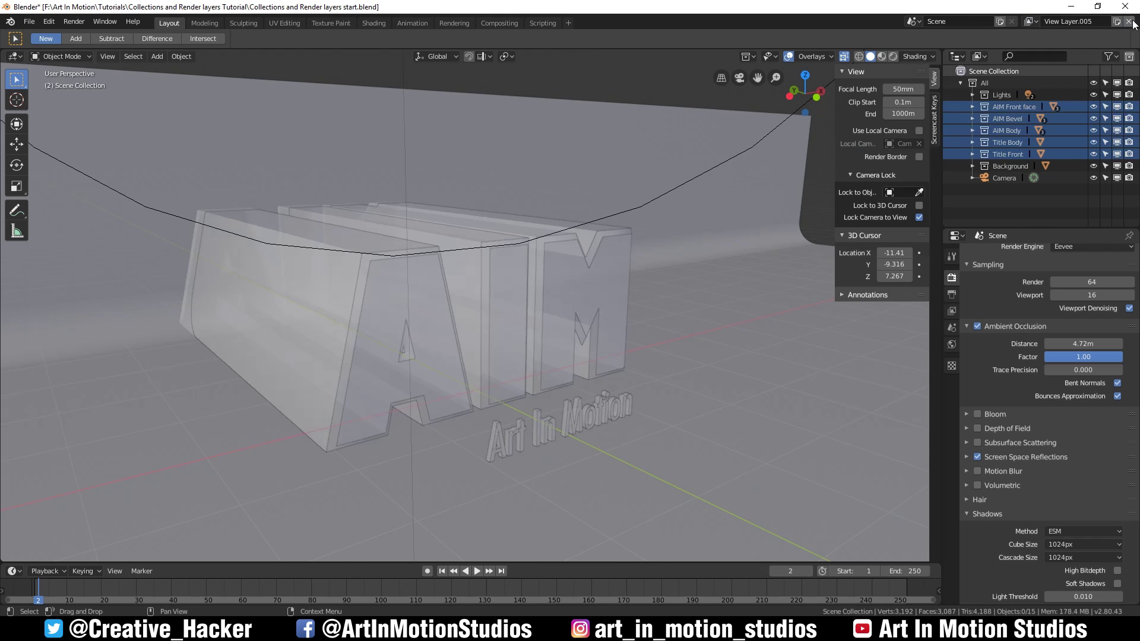
Step: Name the layer MASTER LAYER, save as Collections and Render layers.blend, and render from the camera
double_click(1066, 21)
key("Return")
key("ctrl+shift+s")
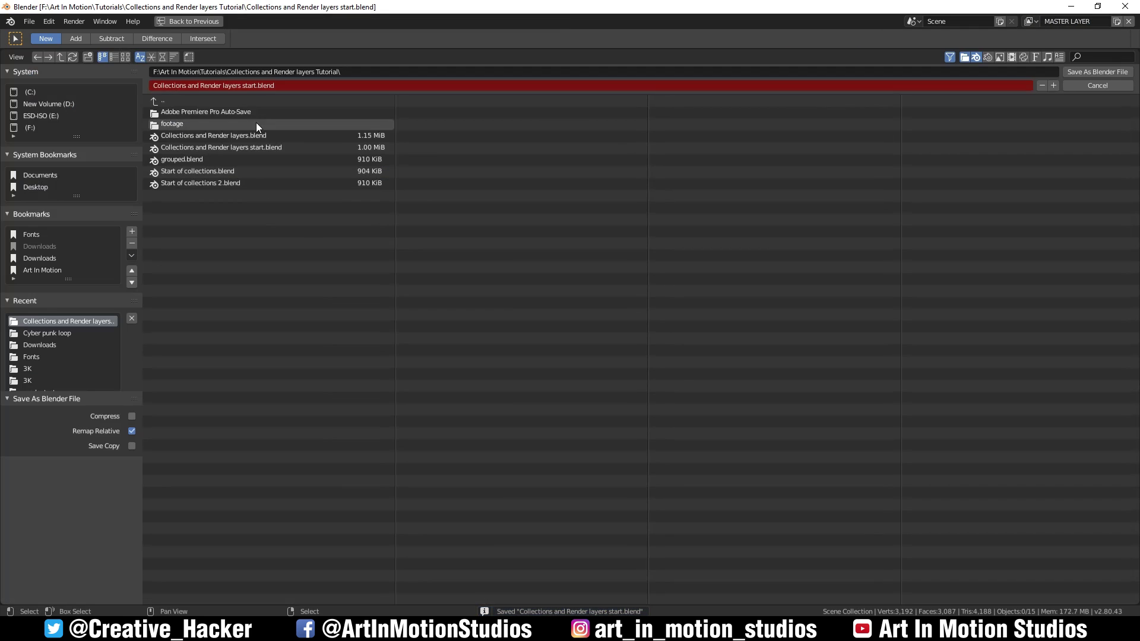
left_click(256, 137)
key("Return")
key("KP_0")
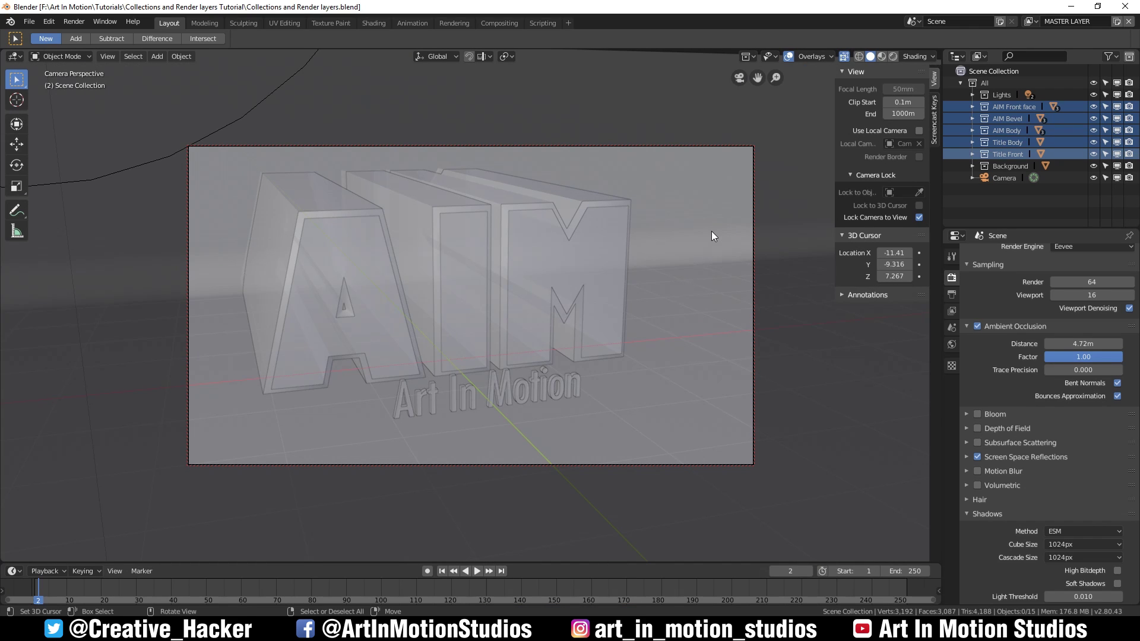
key("F12")
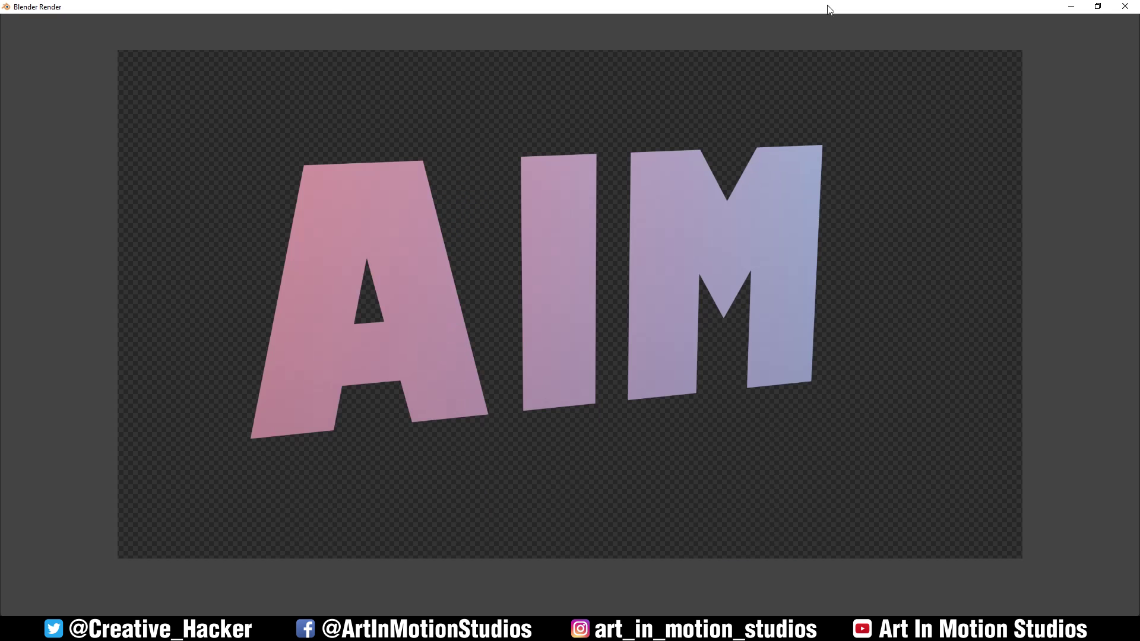
Step: View the AIM FRONT, AIM BEVEL and TEXT FRONT layers in the render result
left_click(1085, 22)
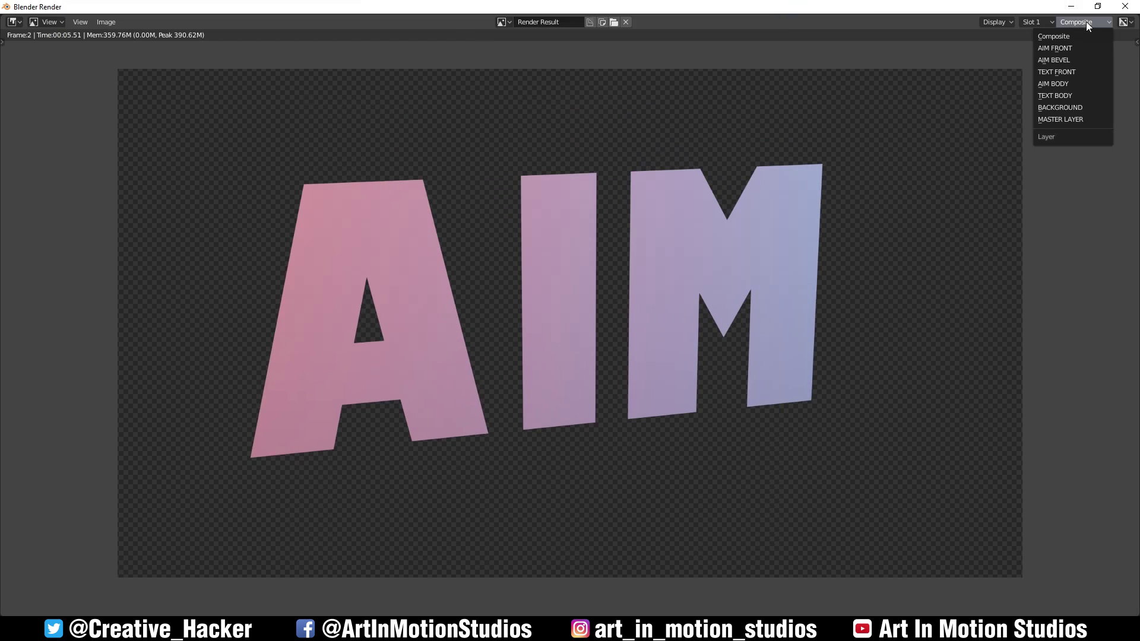
left_click(1056, 48)
left_click(1035, 22)
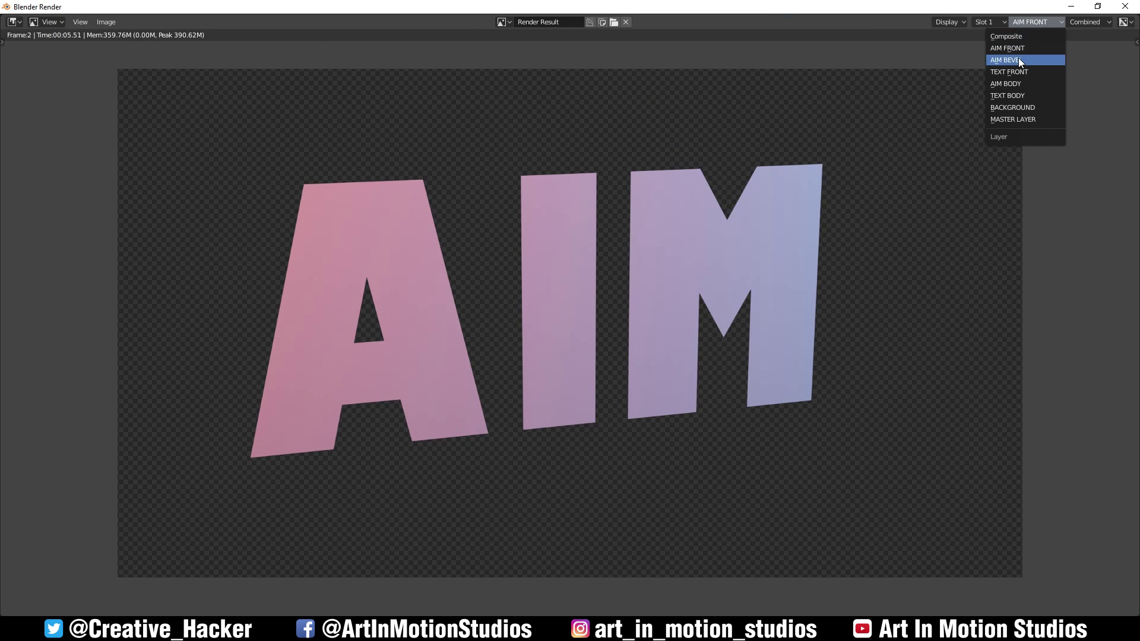
left_click(1018, 62)
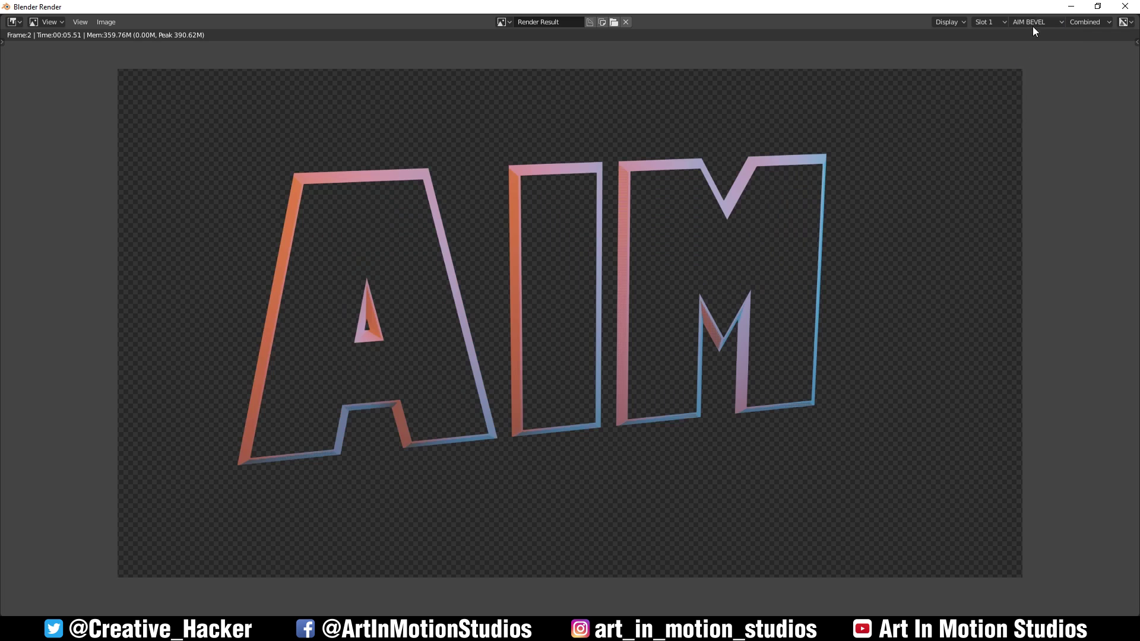
left_click(1032, 25)
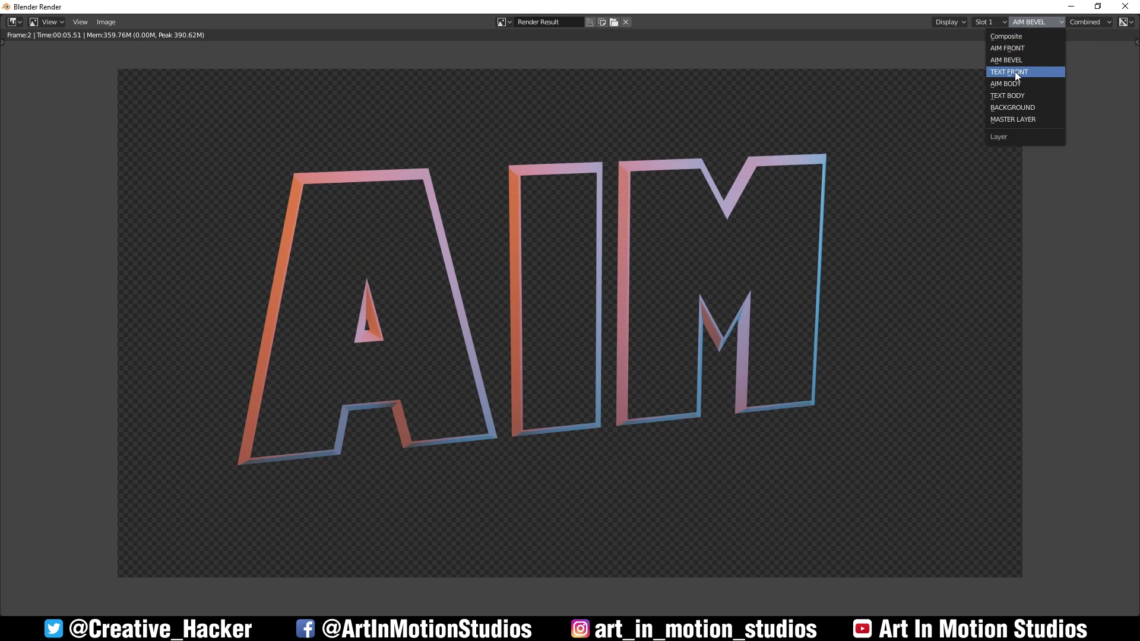
left_click(1015, 72)
Step: View the AIM BODY, TEXT BODY and BACKGROUND layers, then return to MASTER LAYER
left_click(1035, 22)
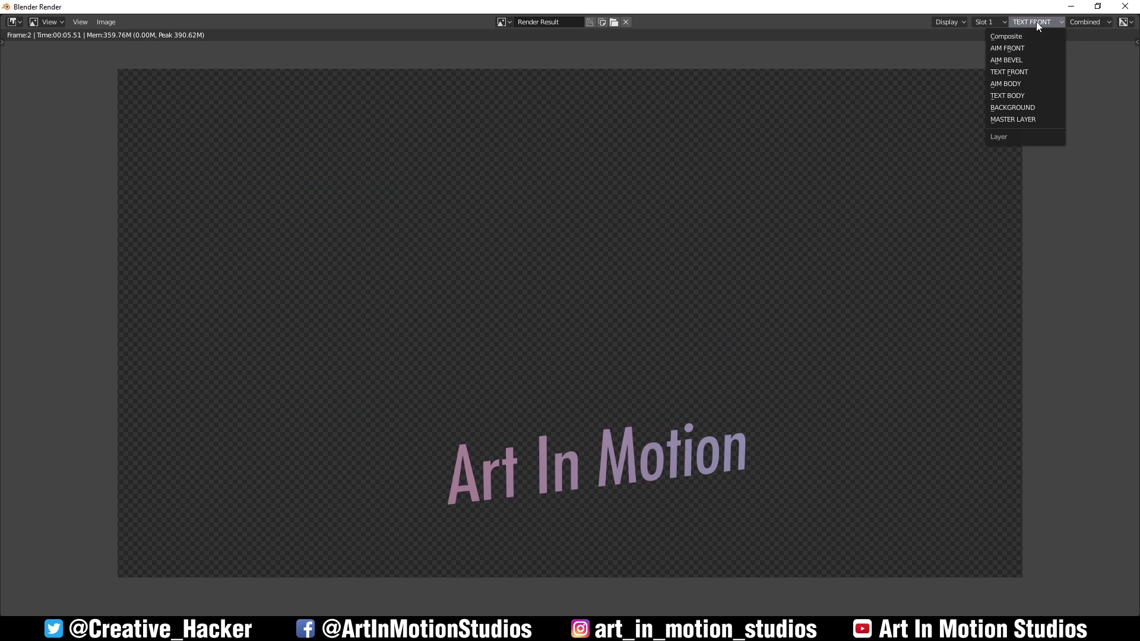
left_click(1017, 83)
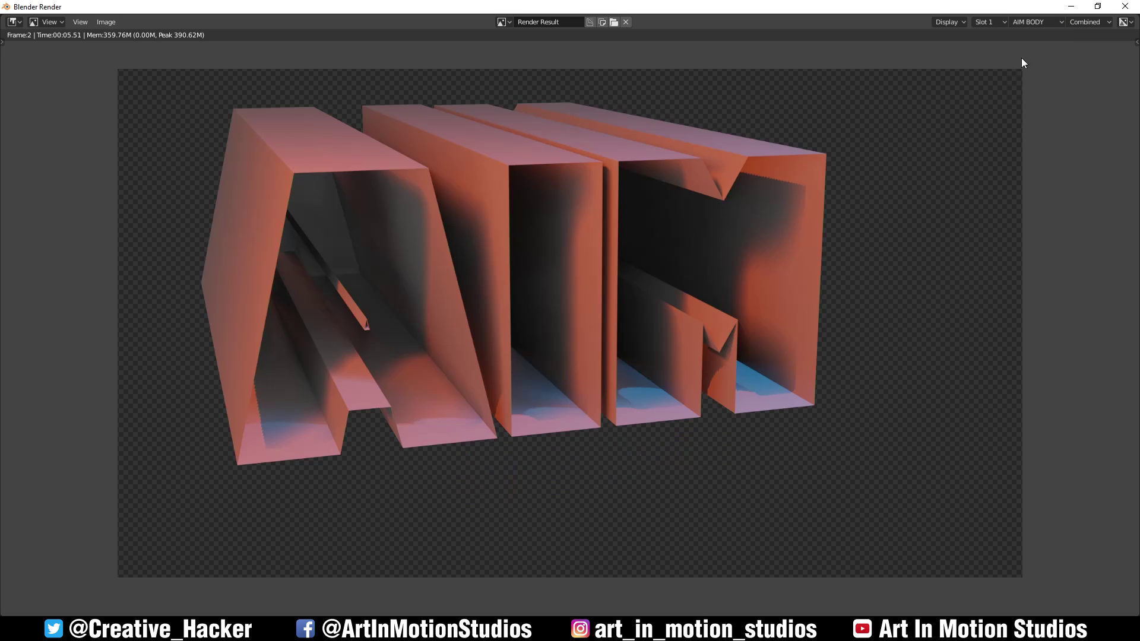
left_click(1035, 20)
left_click(1013, 95)
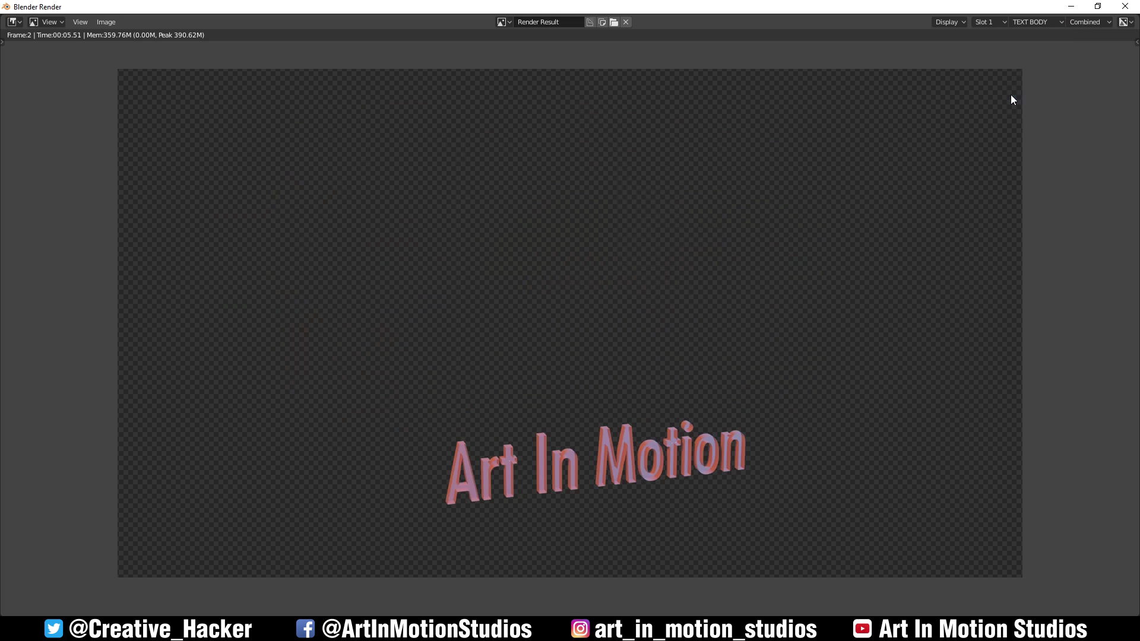
left_click(1038, 22)
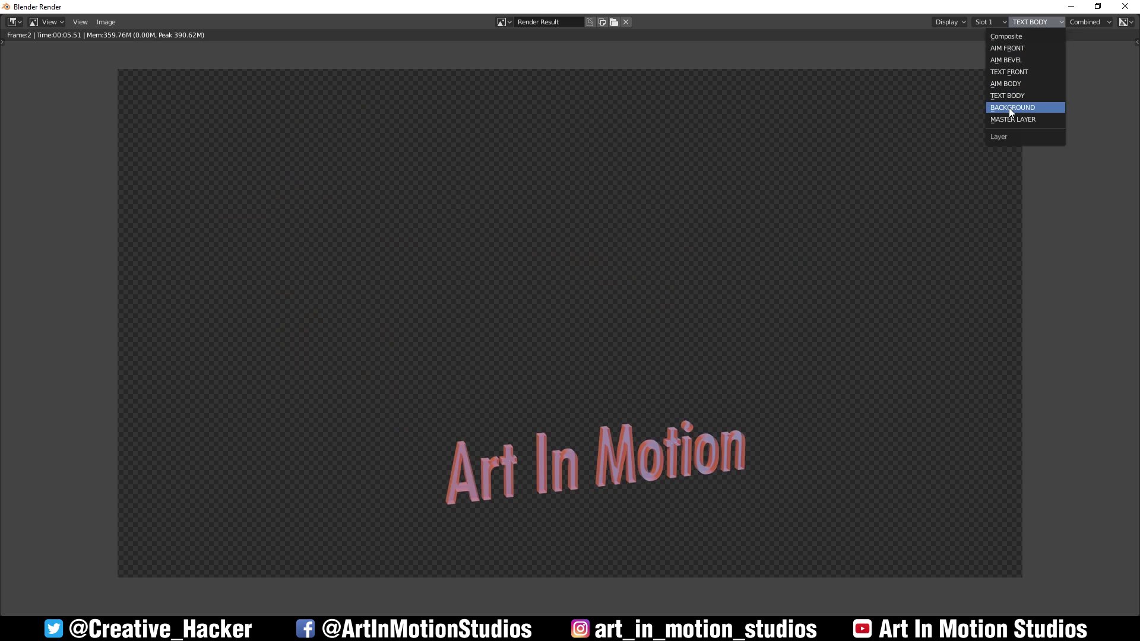
left_click(1009, 109)
left_click(1036, 22)
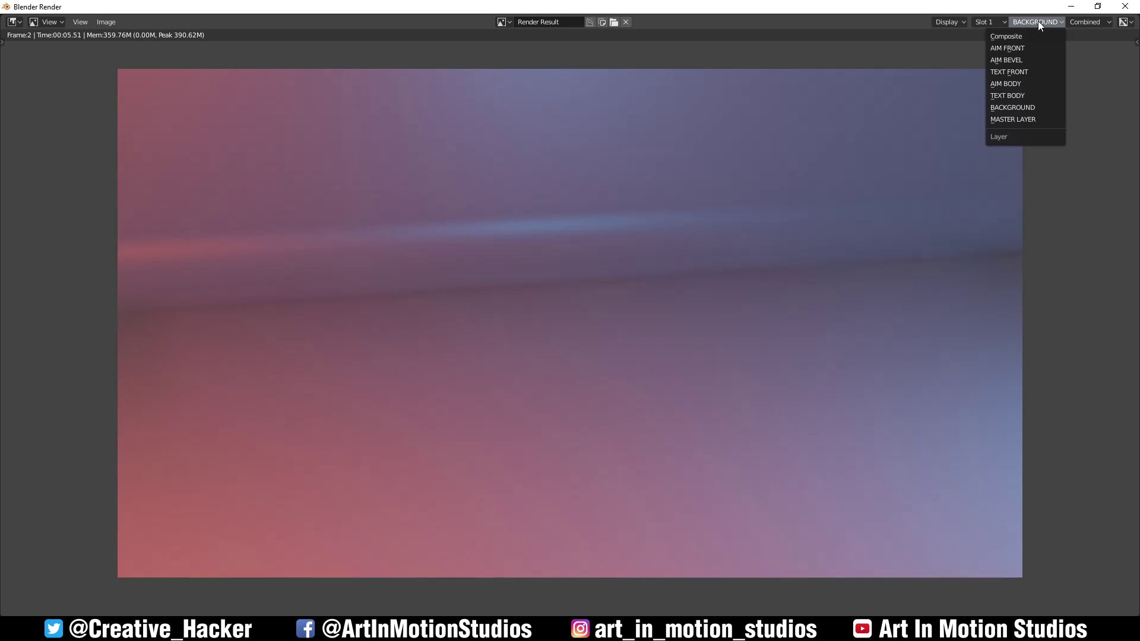
left_click(1006, 113)
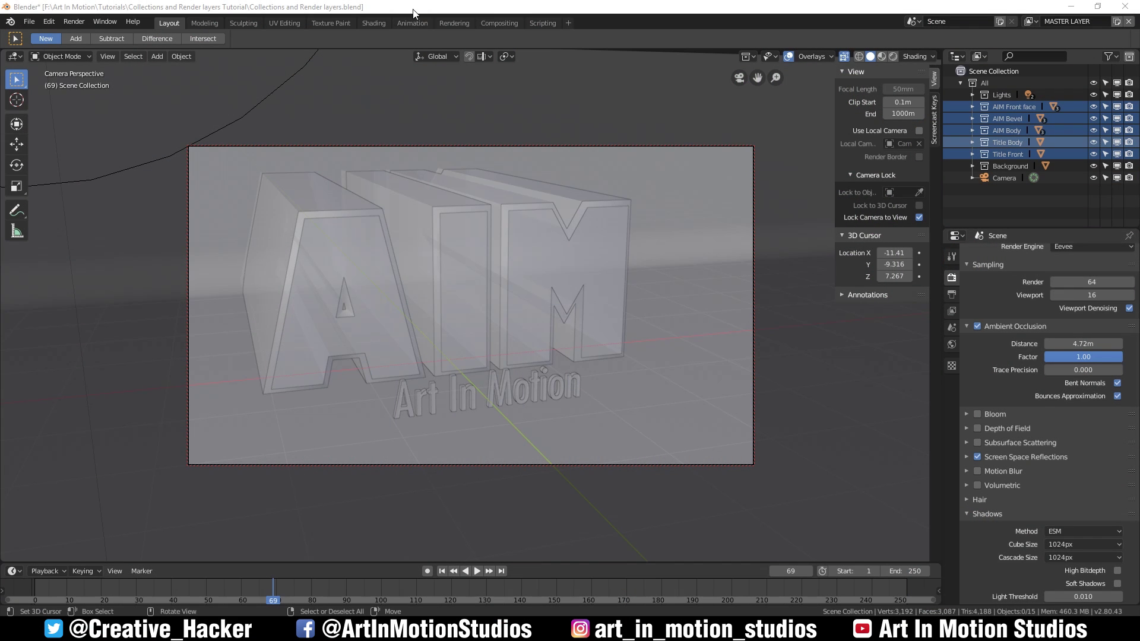
Step: In the Compositing workspace, line up Render Layers beside Composite and turn on the backdrop
left_click(497, 22)
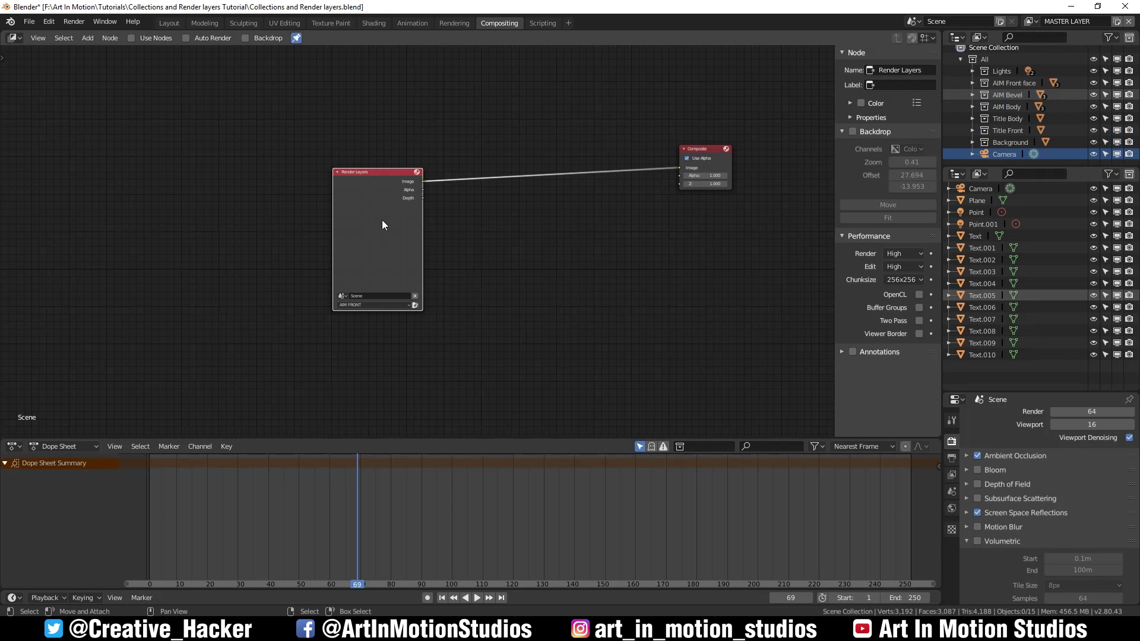
left_click_drag(382, 225, 527, 200)
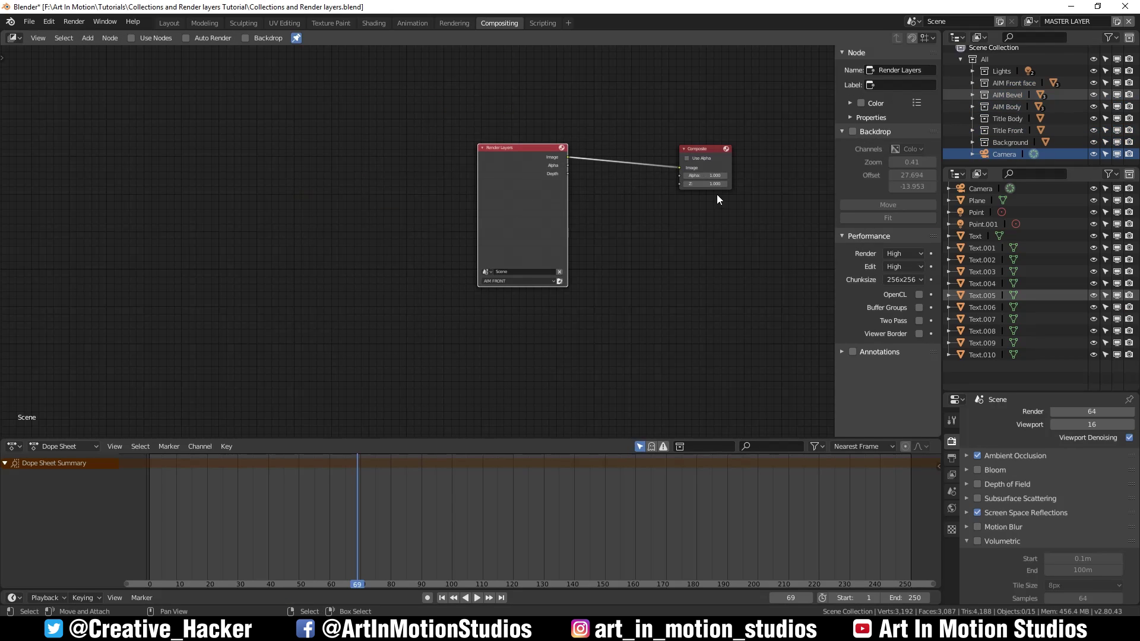
left_click_drag(692, 162, 528, 181)
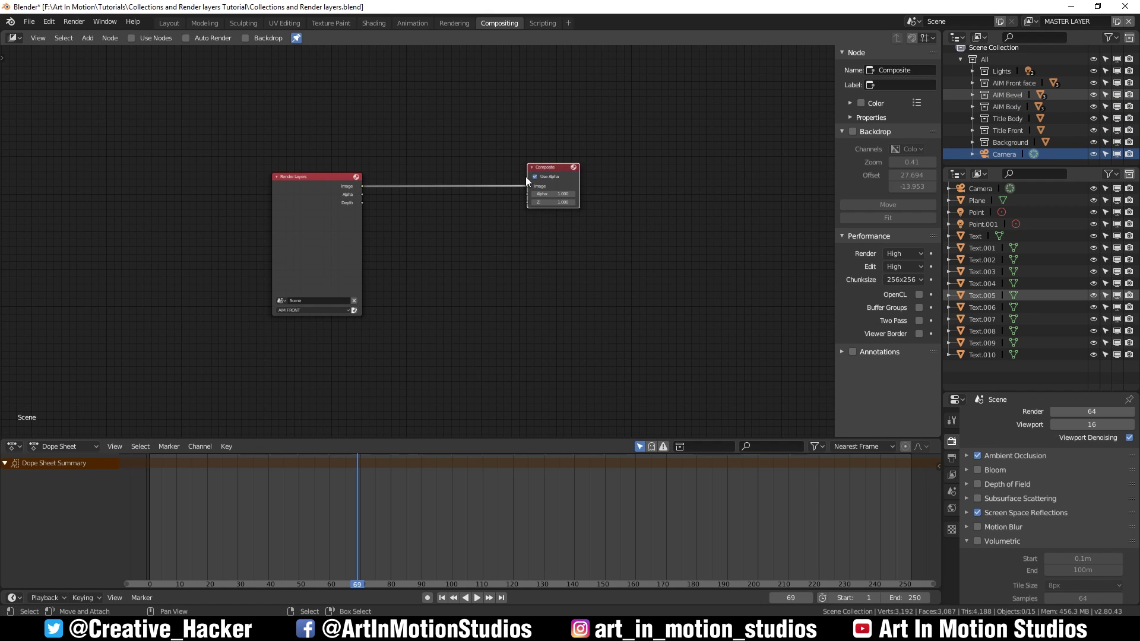
left_click(245, 38)
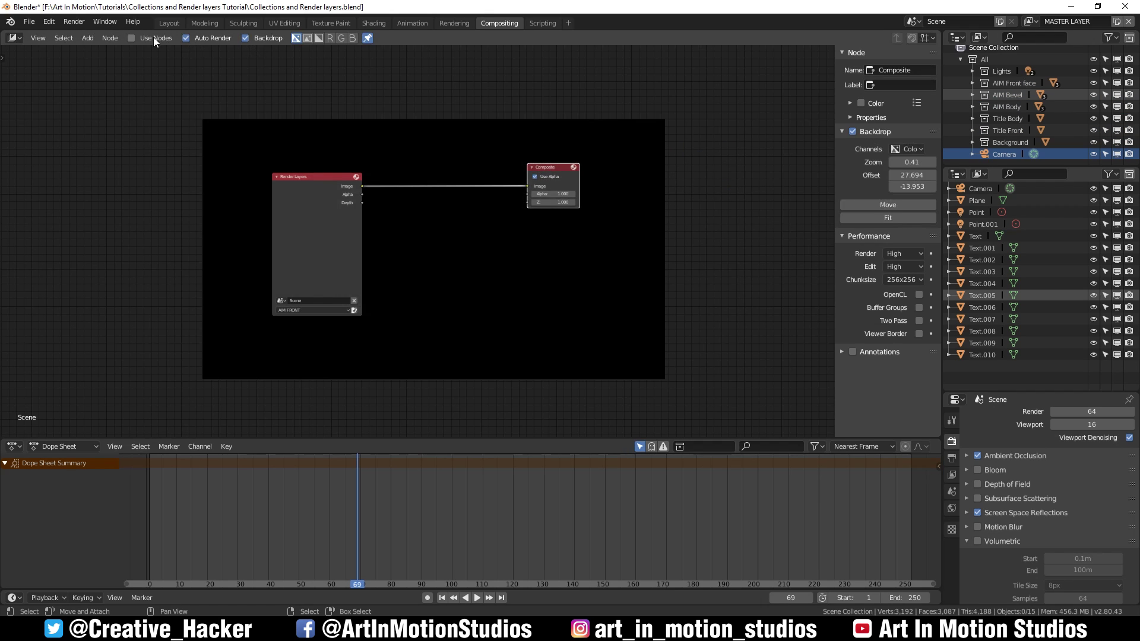
left_click_drag(322, 221, 326, 261)
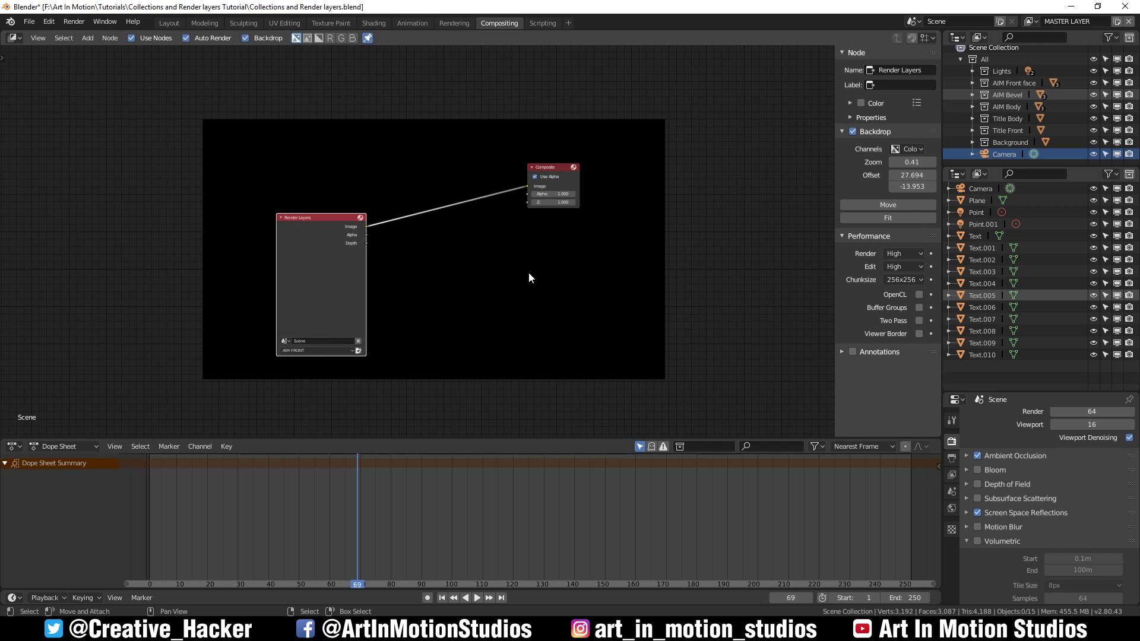
Step: Insert a Reroute point on the Render Layers-to-Composite link
key("shift+a")
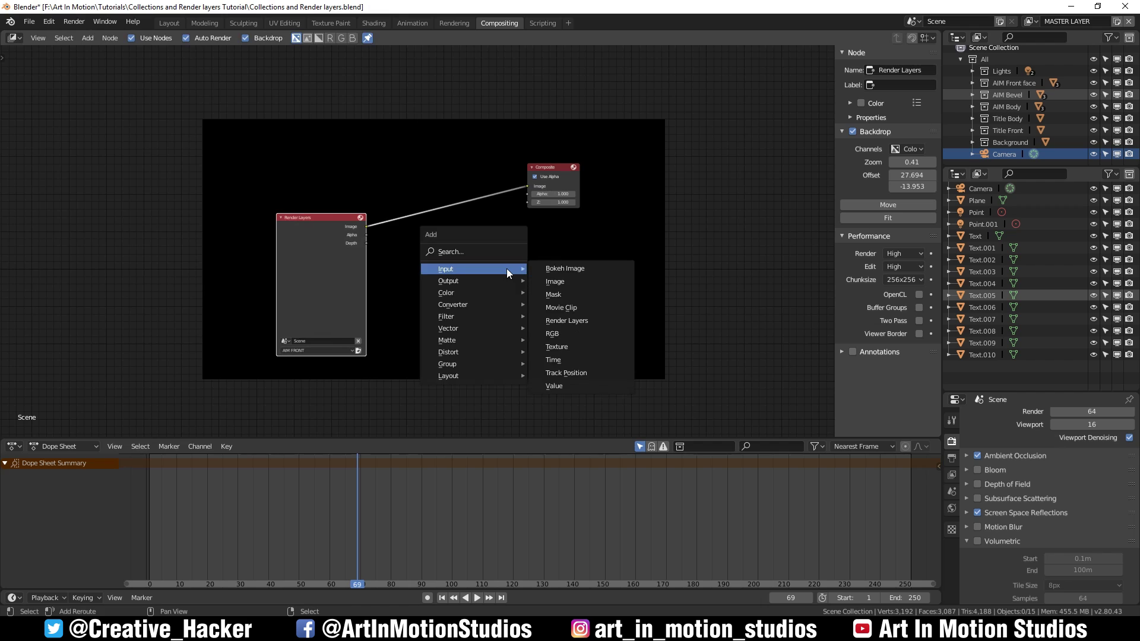
mouse_move(477, 378)
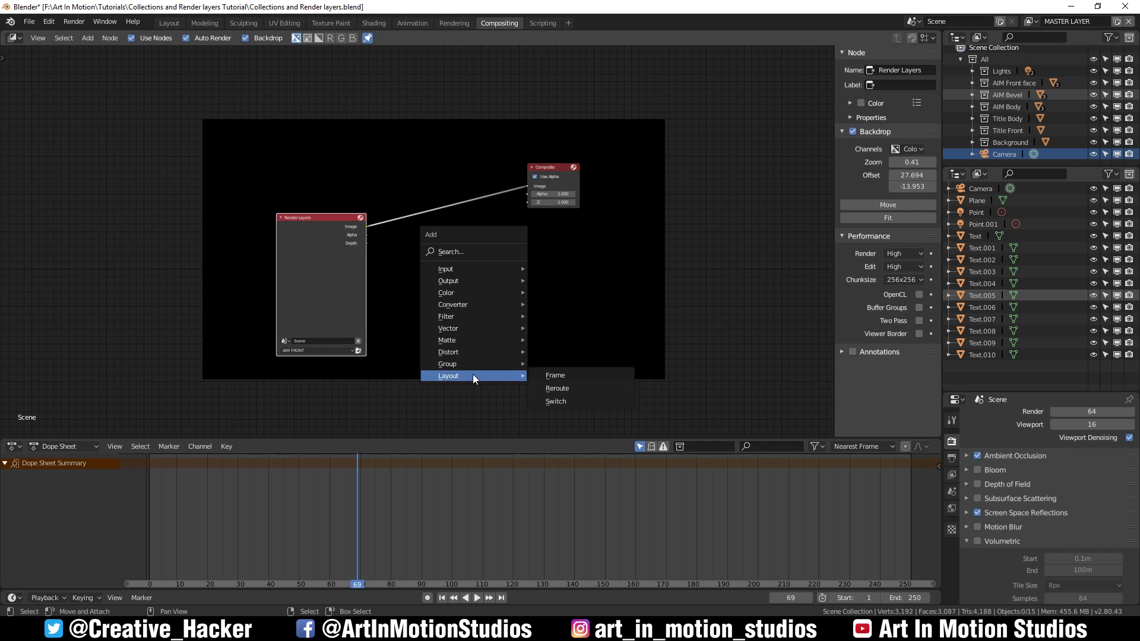
left_click(557, 388)
mouse_move(510, 250)
left_mouse_down()
mouse_move(478, 196)
mouse_move(509, 238)
left_mouse_up()
left_click(507, 236)
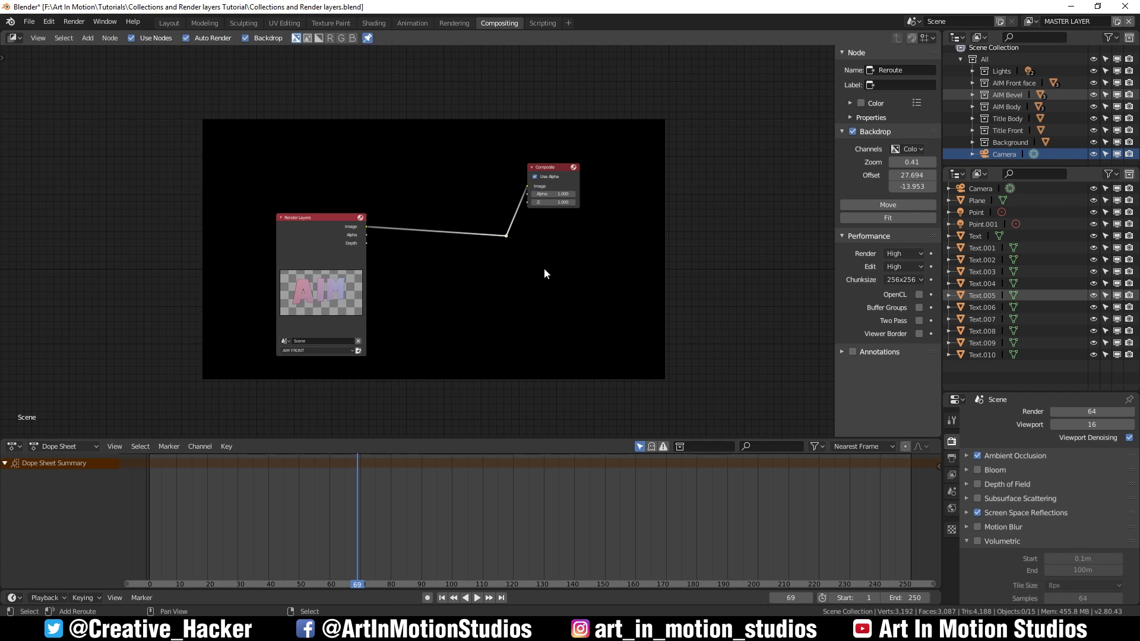
Step: Add a Viewer node beside Composite and feed it from the reroute point
key("shift+a")
mouse_move(520, 164)
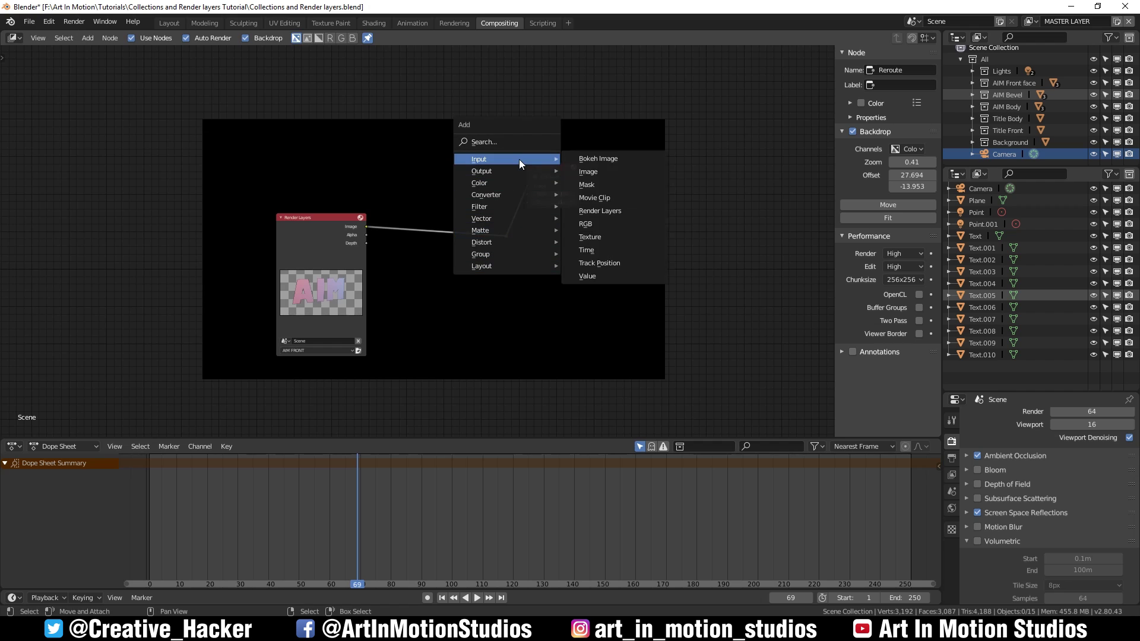
mouse_move(480, 171)
left_click(594, 223)
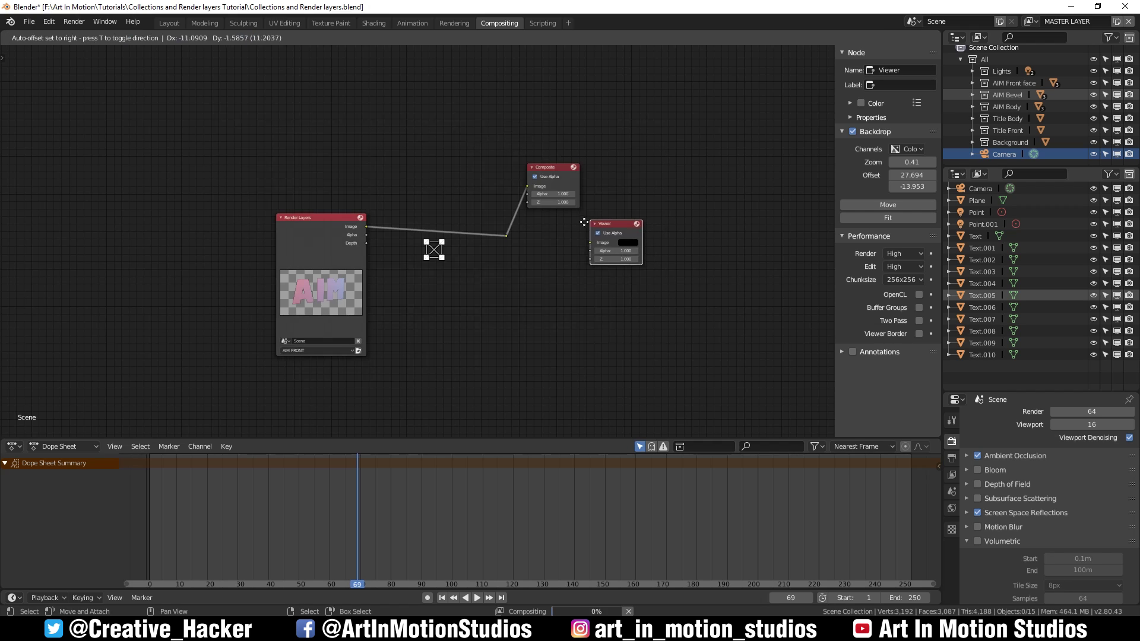
left_click(533, 248)
left_click(508, 237)
left_click_drag(568, 270, 579, 252)
Step: Spread out the nodes, shrink the backdrop, and set Render Layers to MASTER LAYER
left_click_drag(535, 170, 684, 174)
left_click_drag(578, 248, 706, 243)
left_click_drag(663, 119, 626, 141)
left_click_drag(313, 263, 232, 249)
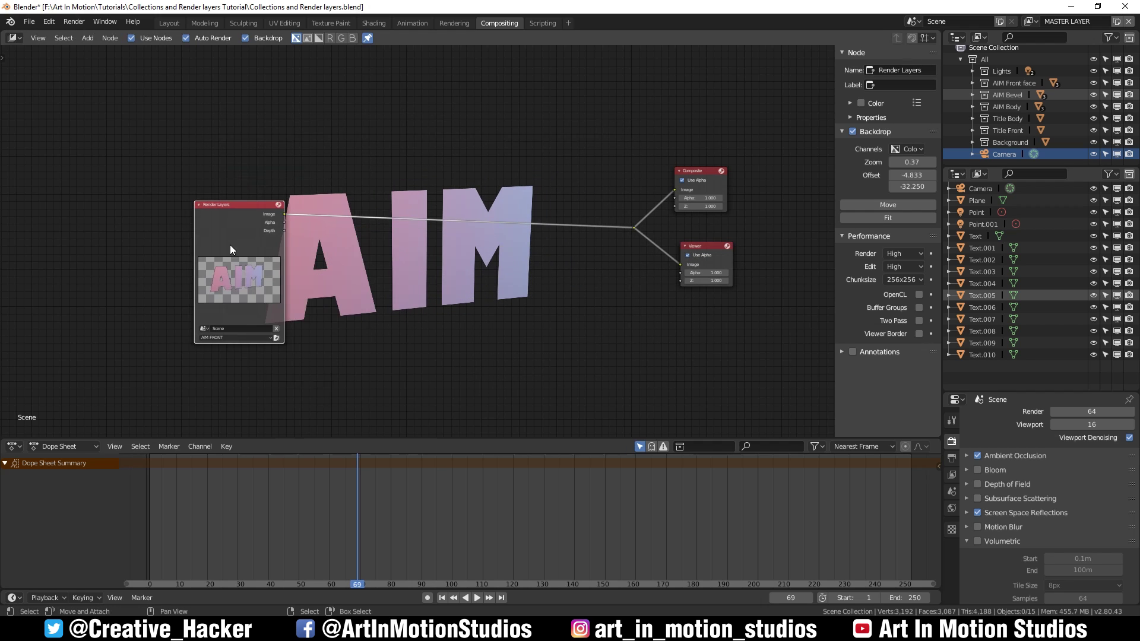
left_click(235, 338)
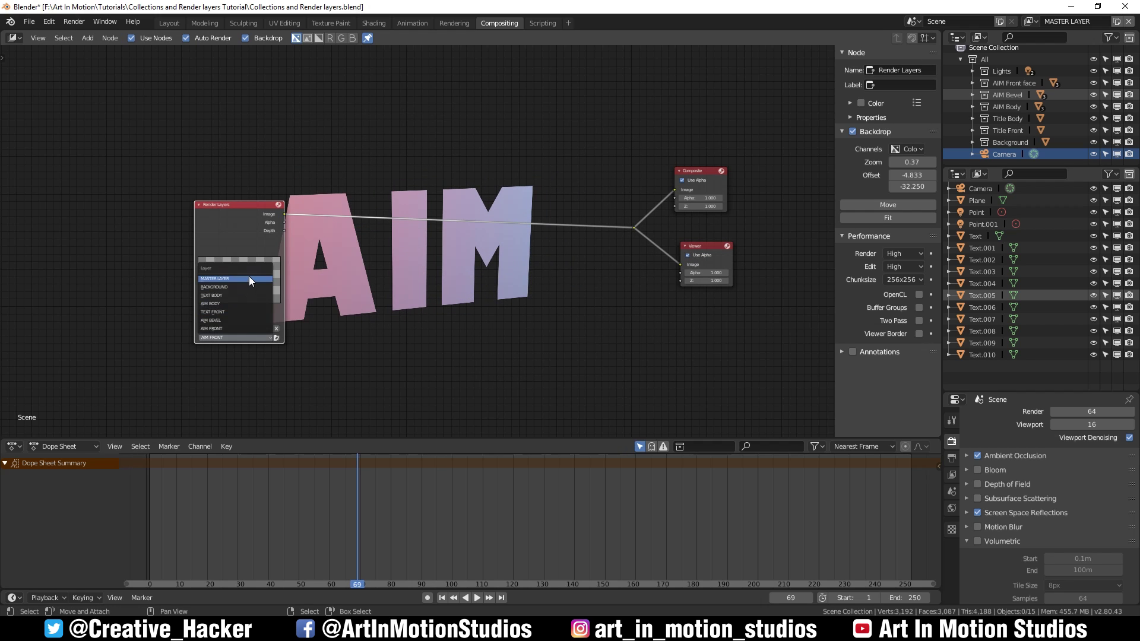
left_click(218, 278)
left_click_drag(238, 222, 145, 240)
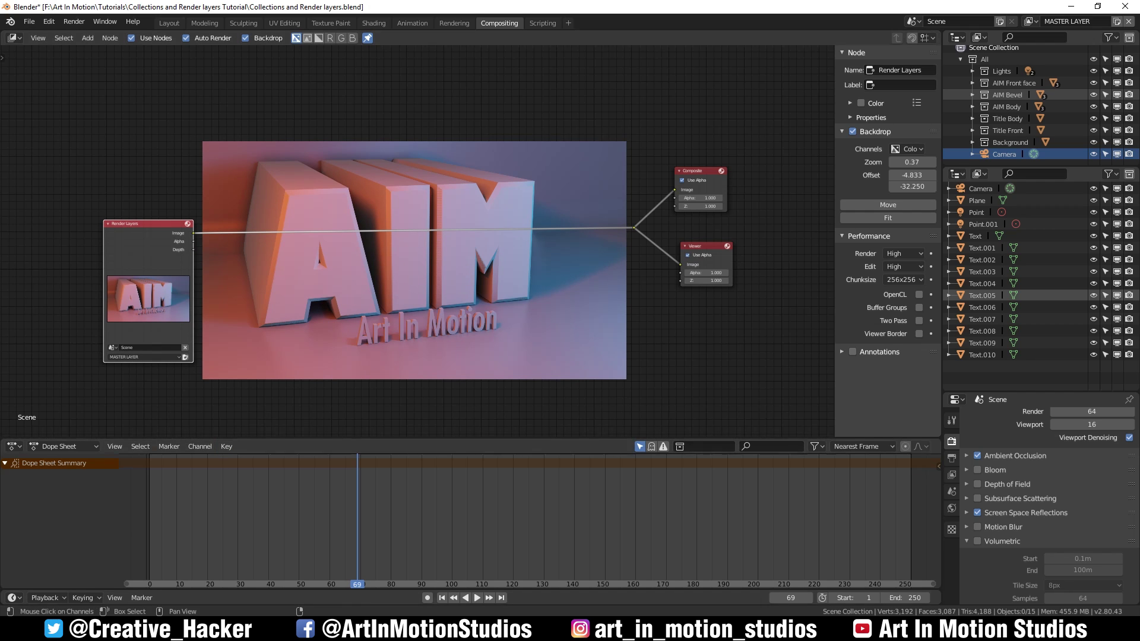
left_click(196, 569)
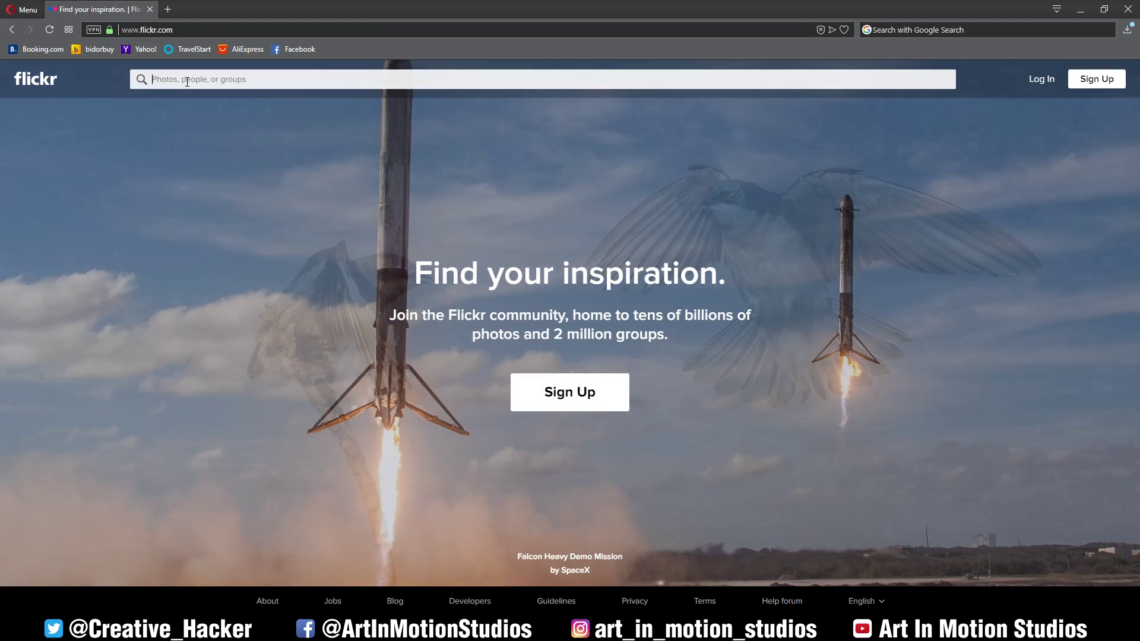
Step: Search Flickr for graffiti photos with Commercial use allowed licensing
type("graffiti")
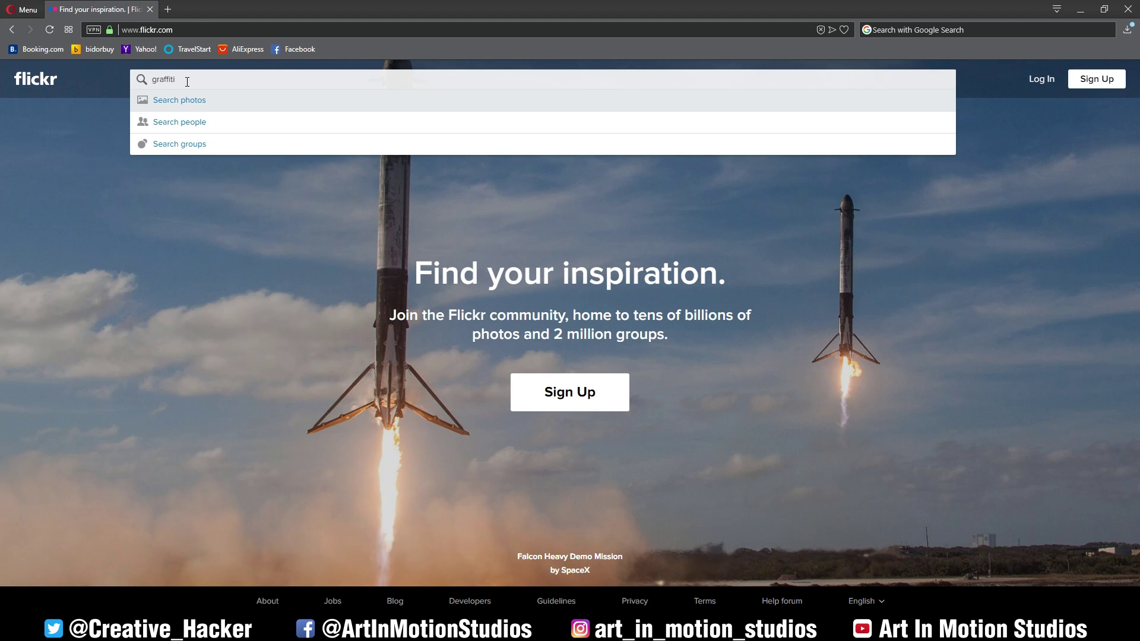
key("Return")
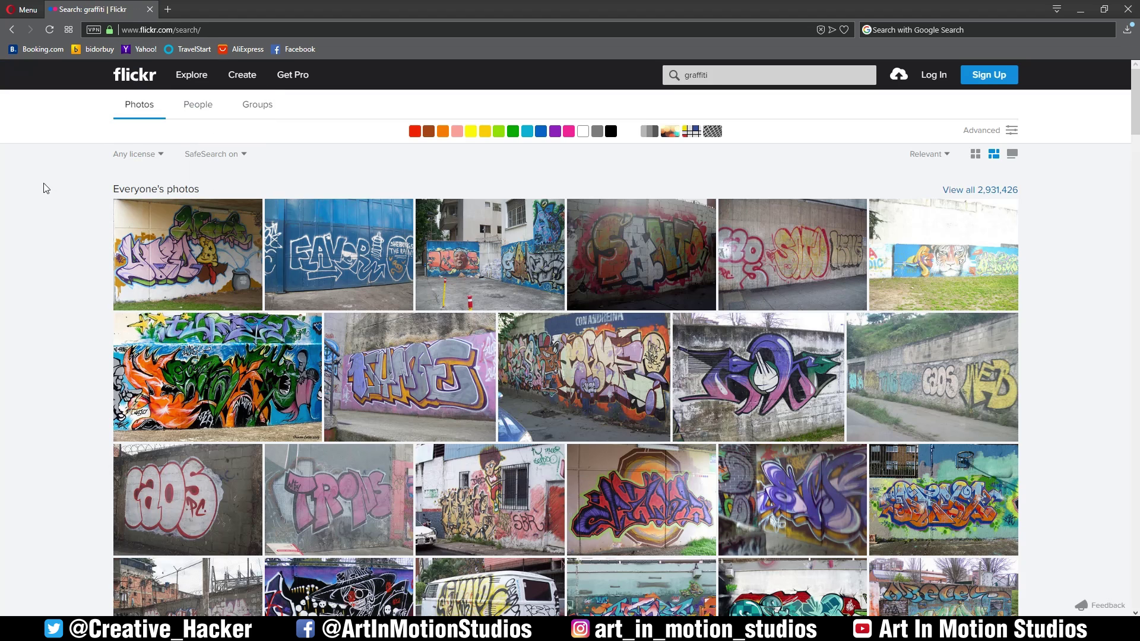
left_click(148, 155)
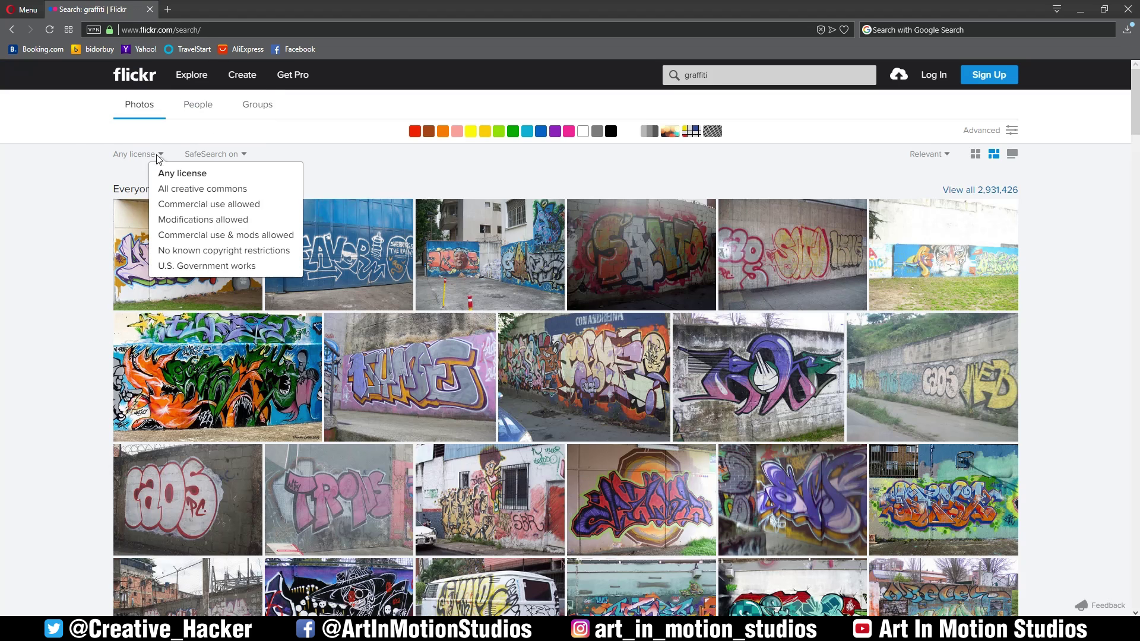
left_click(184, 206)
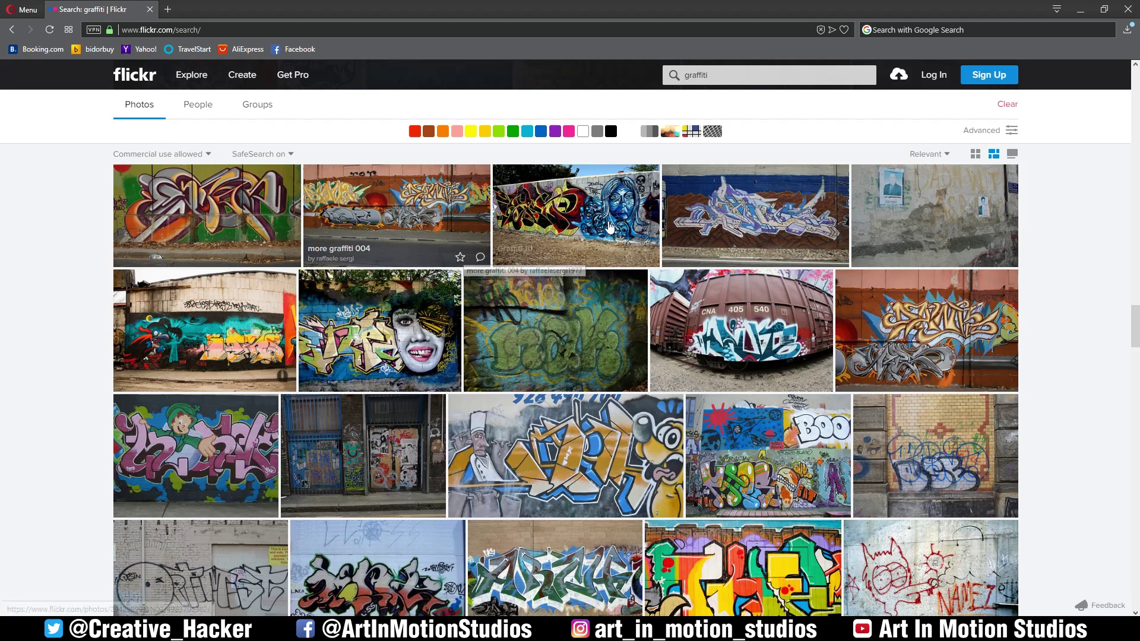
Step: Open a colourful graffiti photo and download its Original 2048 × 1536 size
scroll(728, 251, "down", 10)
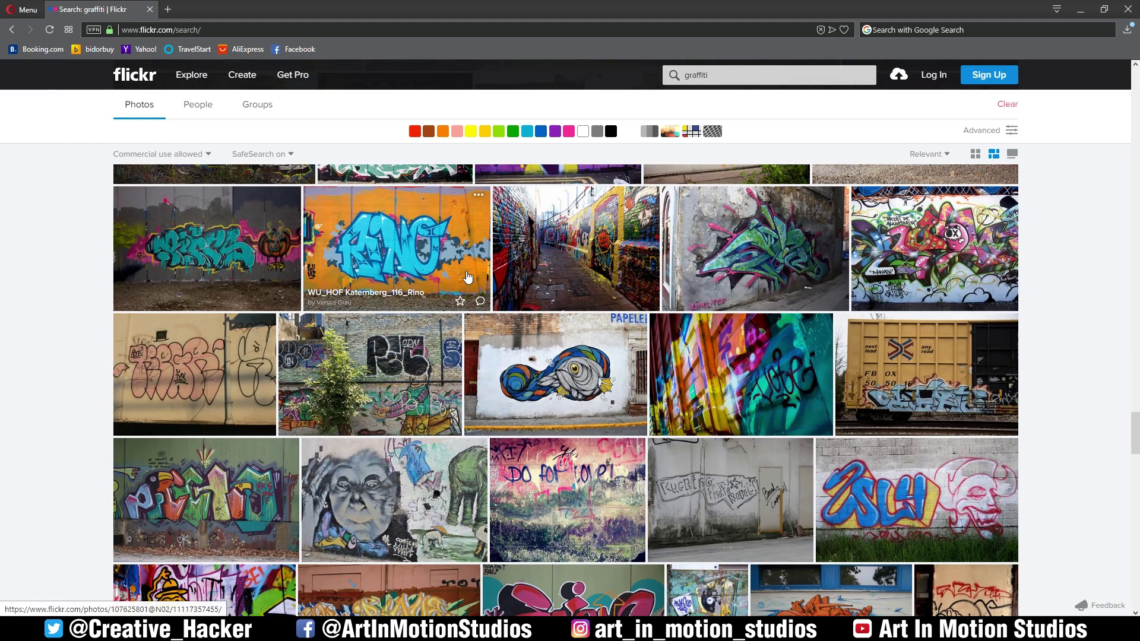
left_click(892, 260)
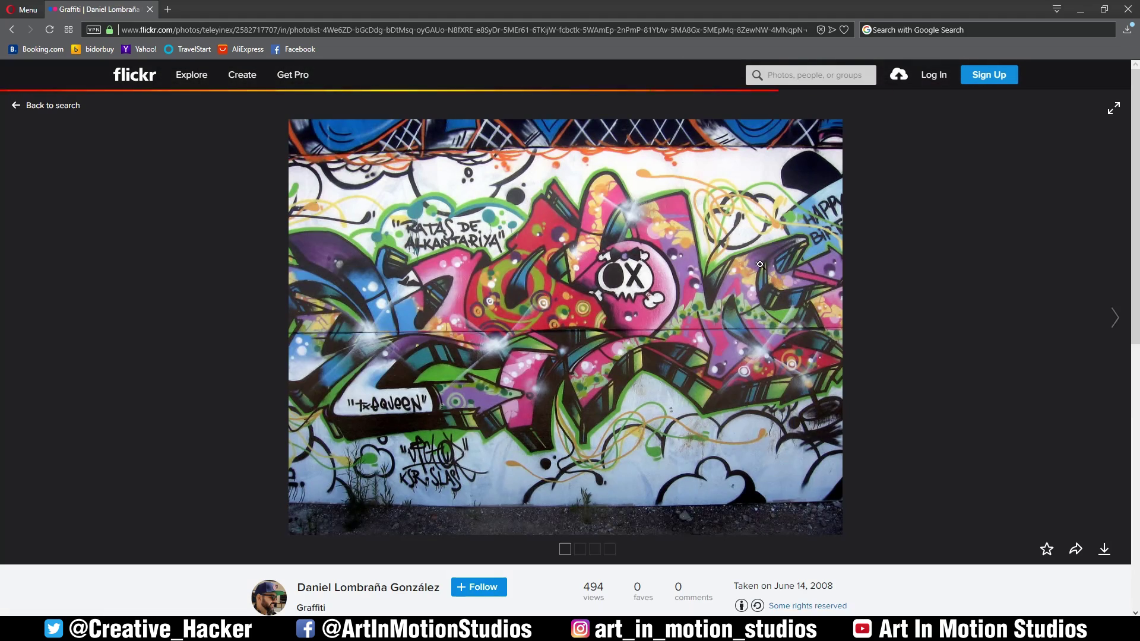
left_click(1103, 549)
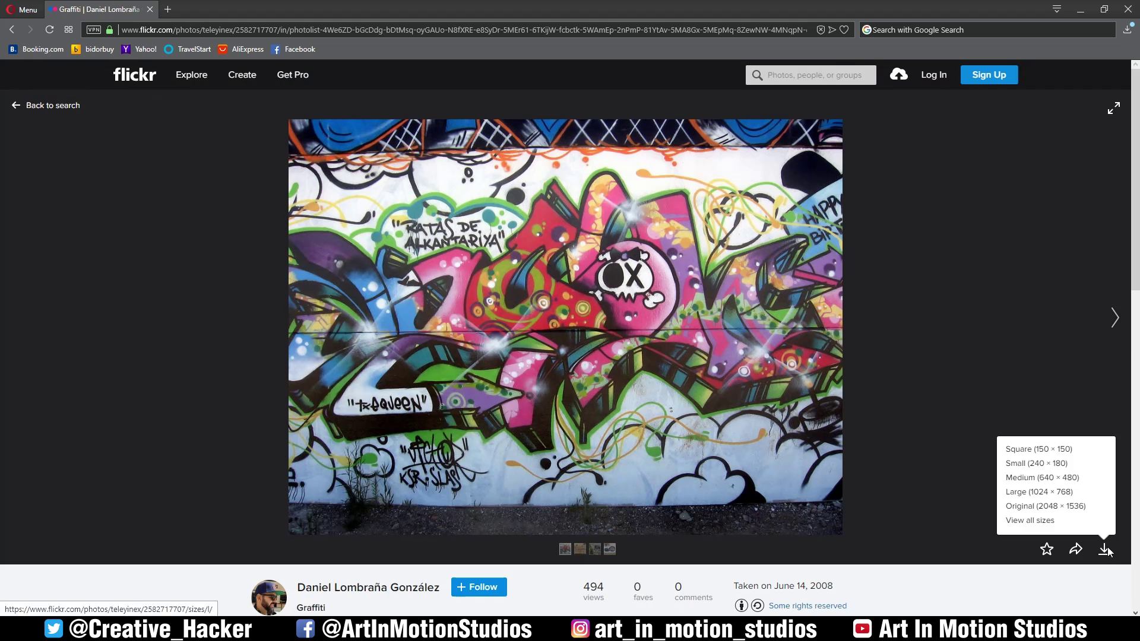
left_click(1031, 508)
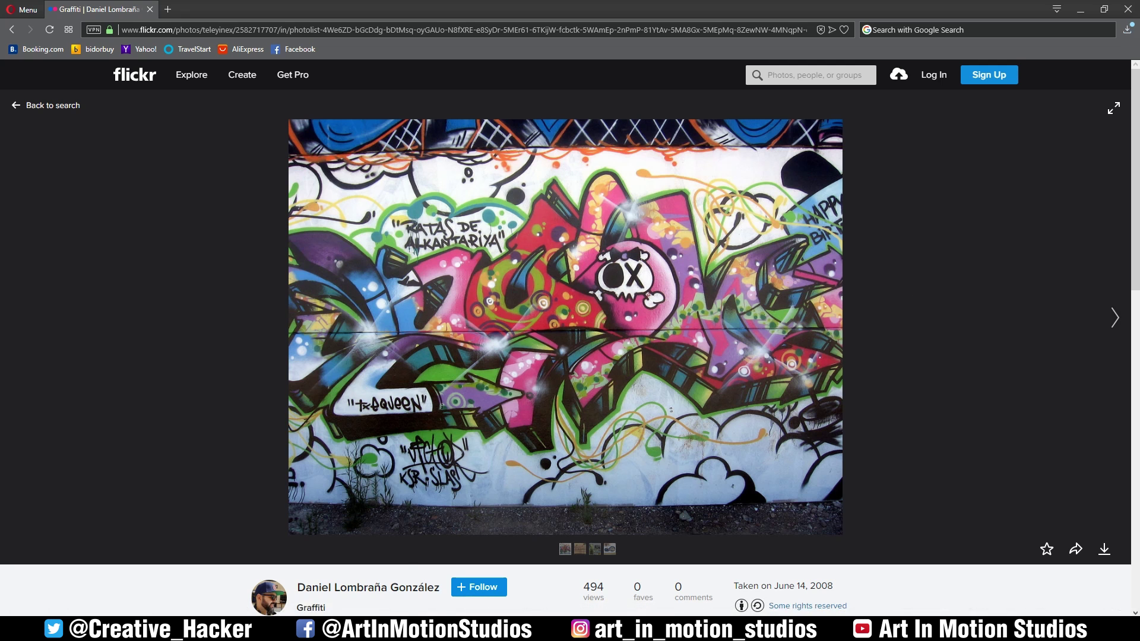
Step: Back in Blender, add an Image input node to the compositor
mouse_move(254, 594)
left_click(221, 575)
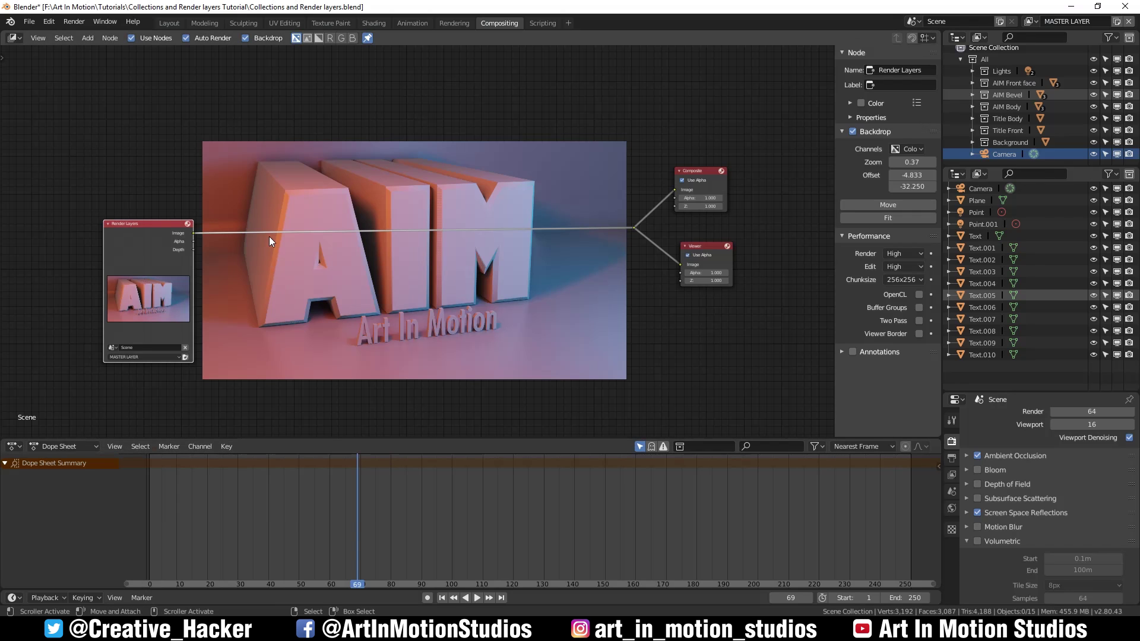
key("shift+a")
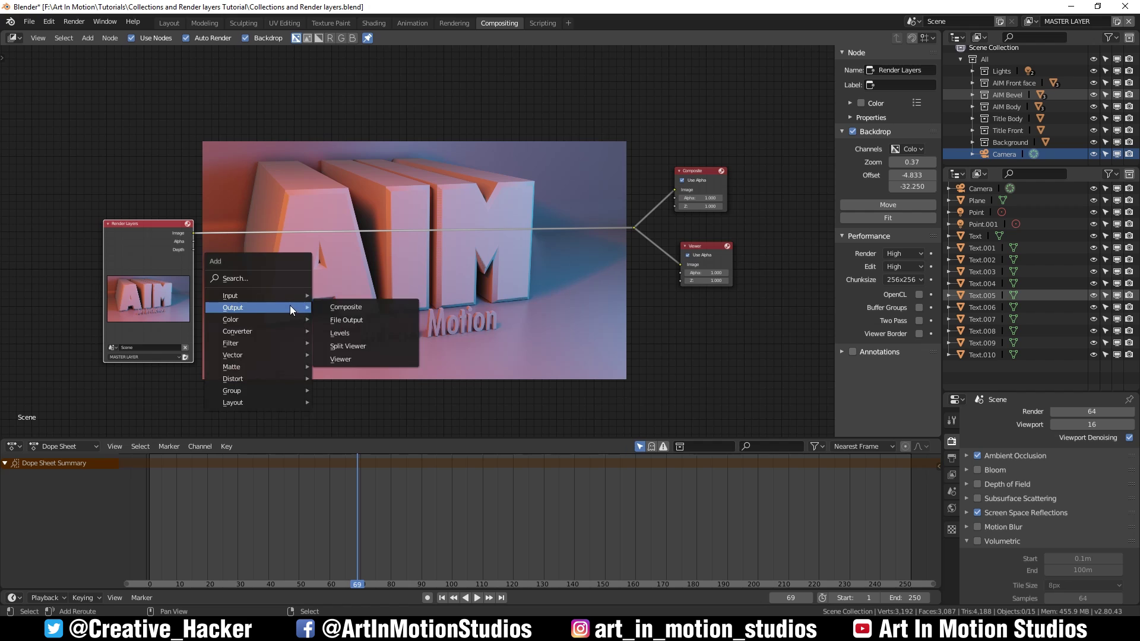
mouse_move(281, 296)
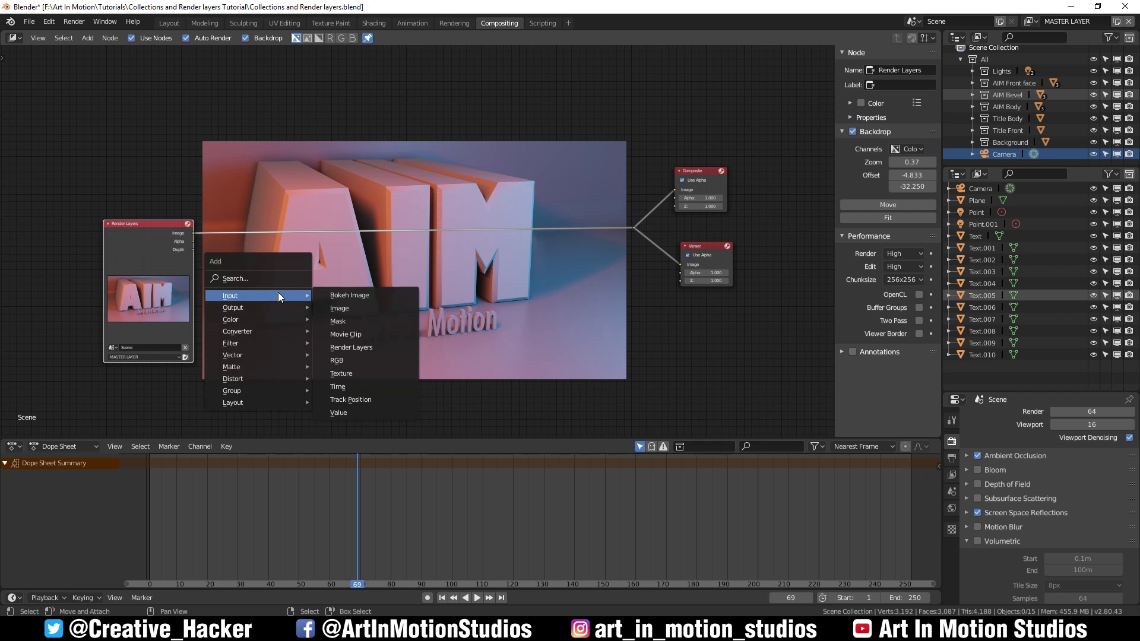
left_click(341, 308)
left_click(336, 346)
left_click(341, 345)
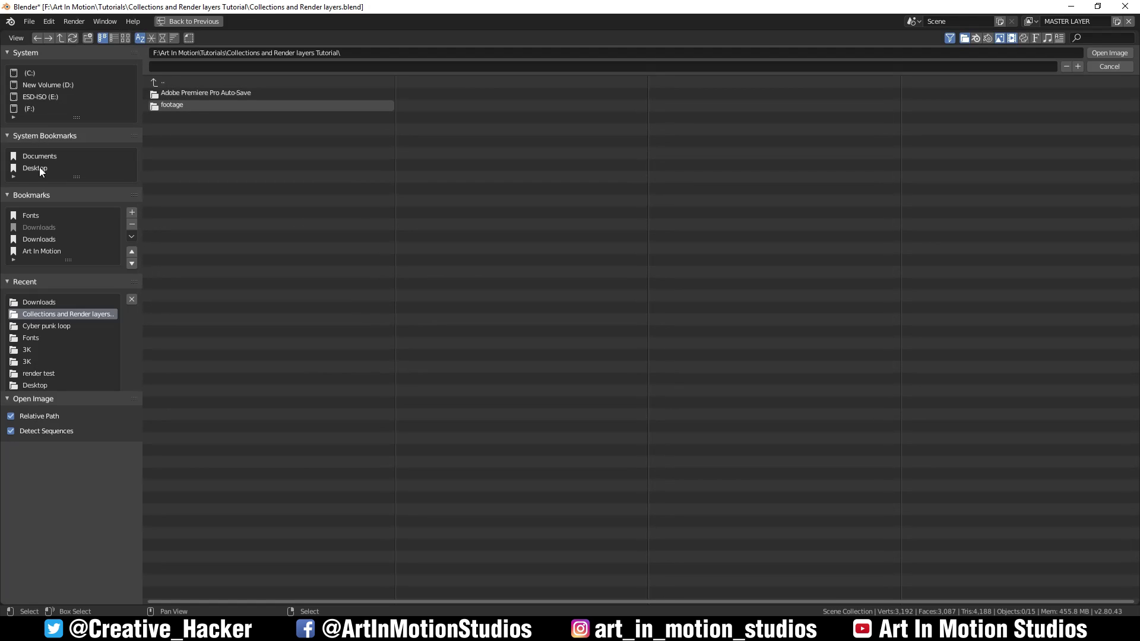
left_click(45, 241)
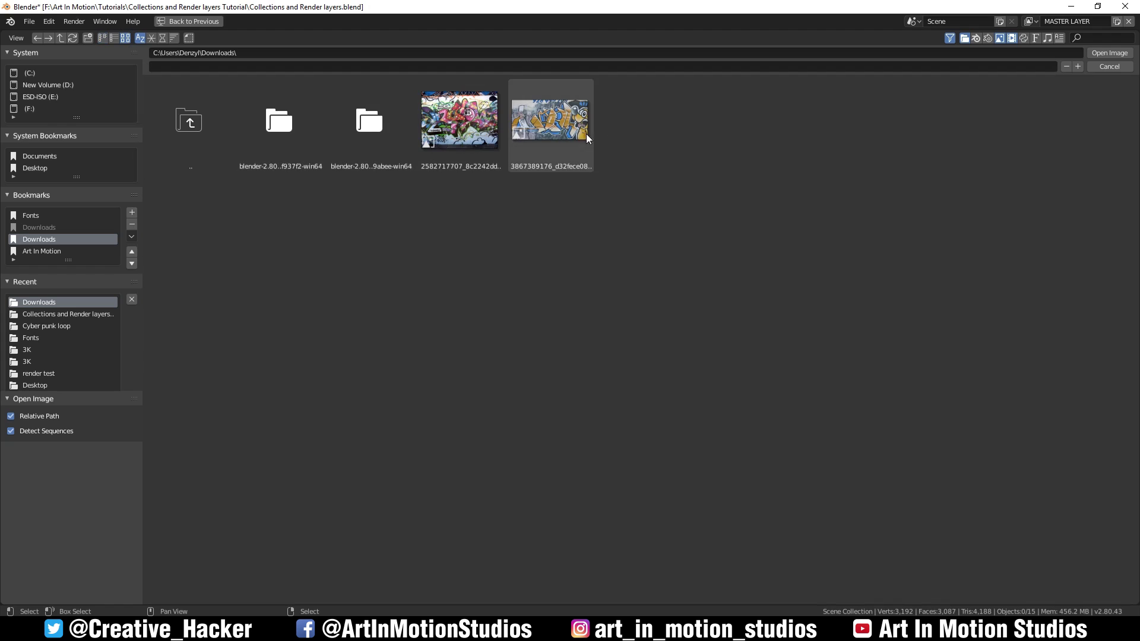
left_click(464, 130)
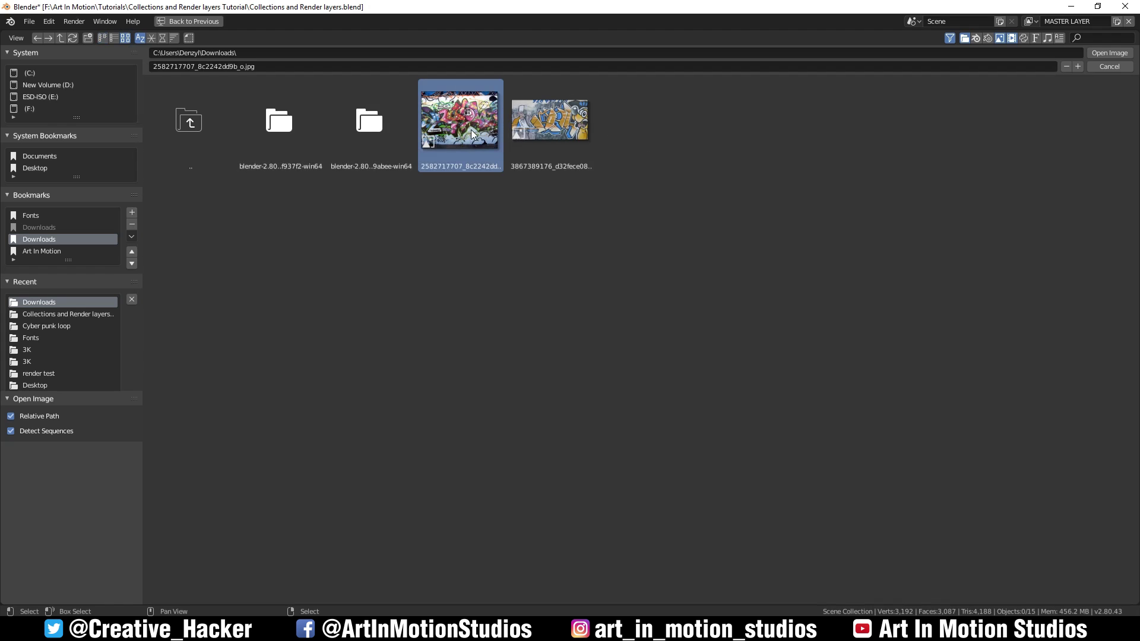
left_click(1109, 52)
left_click_drag(350, 280, 639, 226)
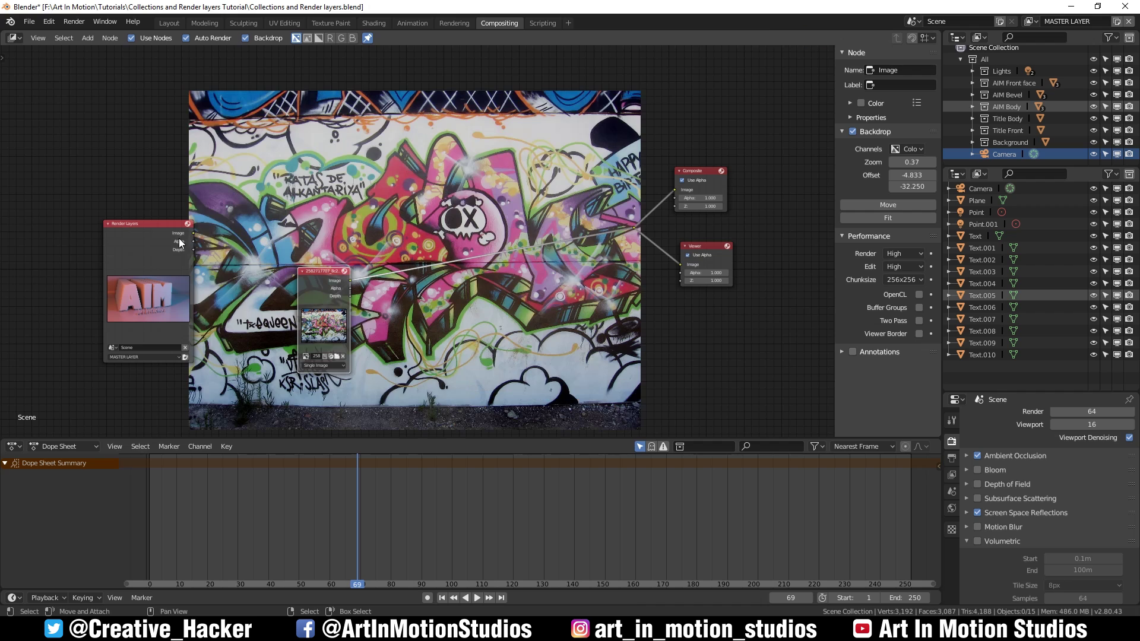
left_click_drag(193, 232, 634, 227)
Step: Place the graffiti node below the render and drop a Color Mix node onto the render-to-composite link
left_click_drag(327, 280, 204, 342)
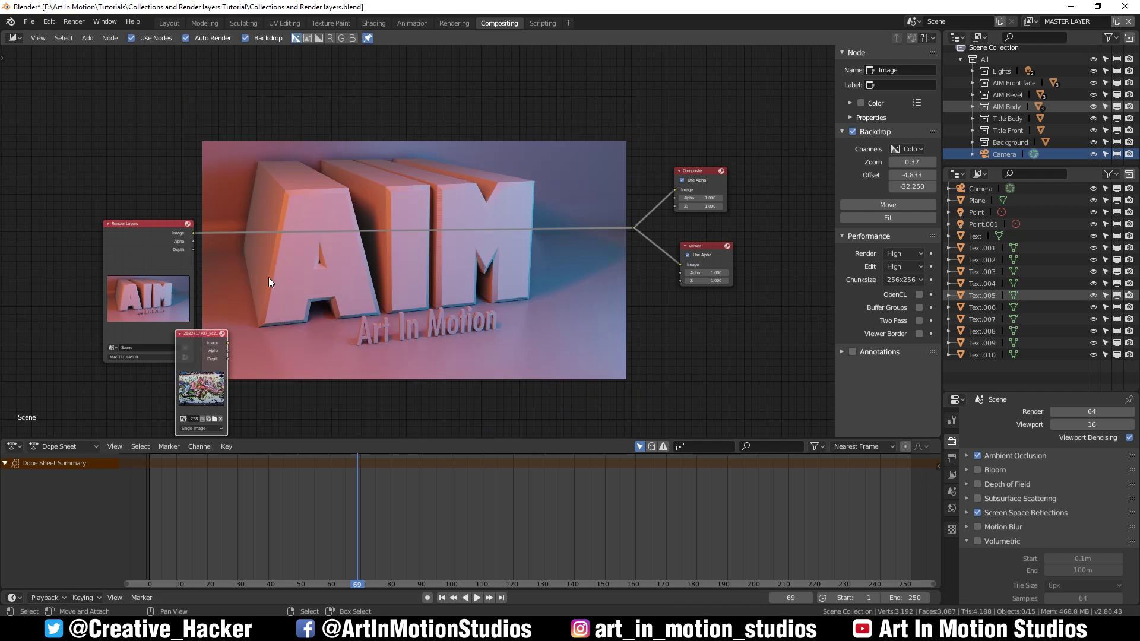
left_click_drag(185, 282, 242, 235)
key("shift+a")
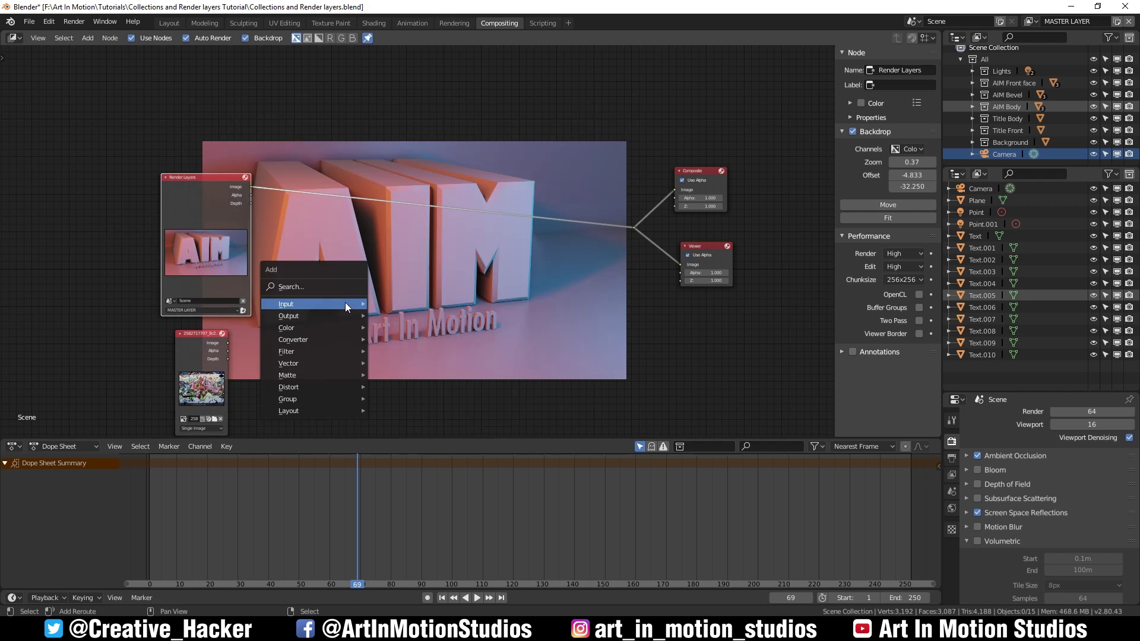
mouse_move(326, 327)
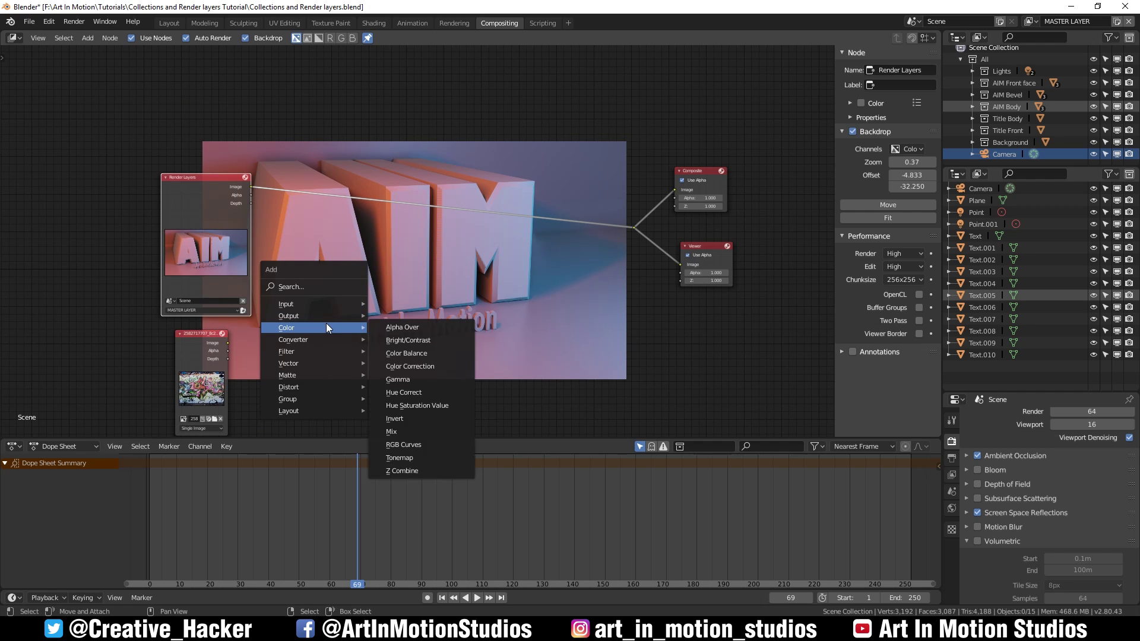
left_click(414, 433)
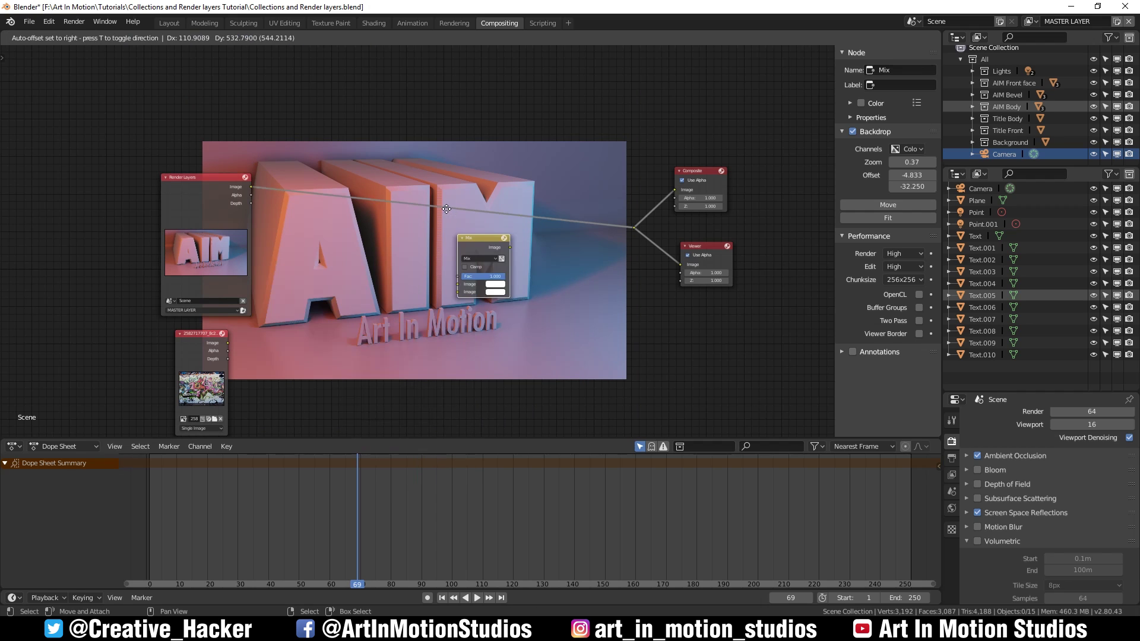
left_click(445, 203)
Step: Wire the graffiti image into the Mix node's second input and try Multiply blending
left_click_drag(228, 342, 446, 259)
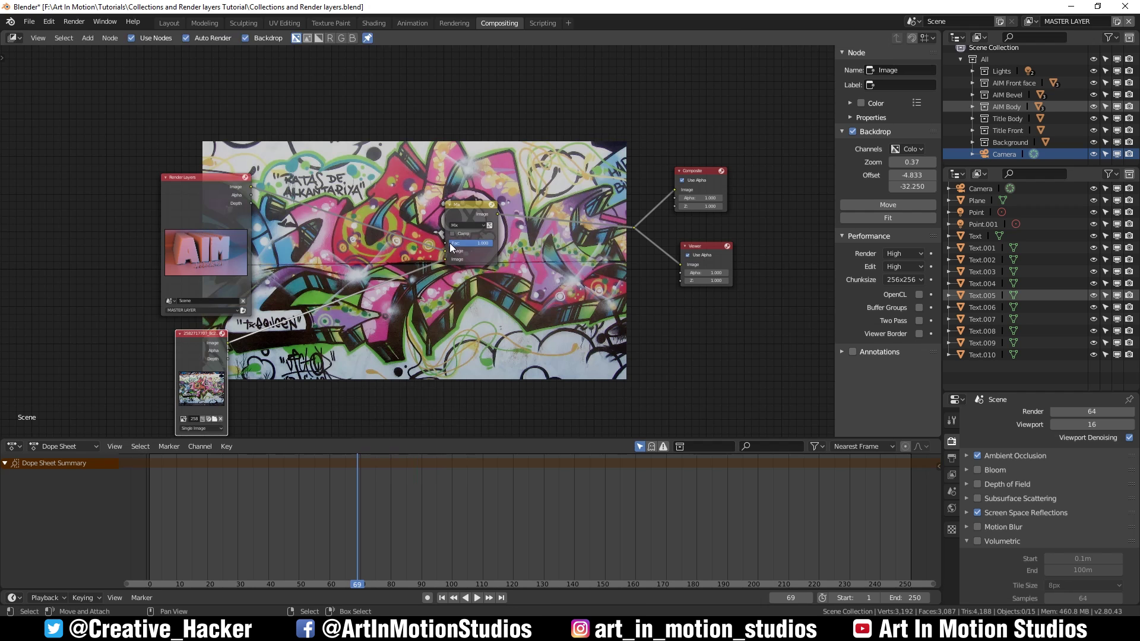
left_click(467, 225)
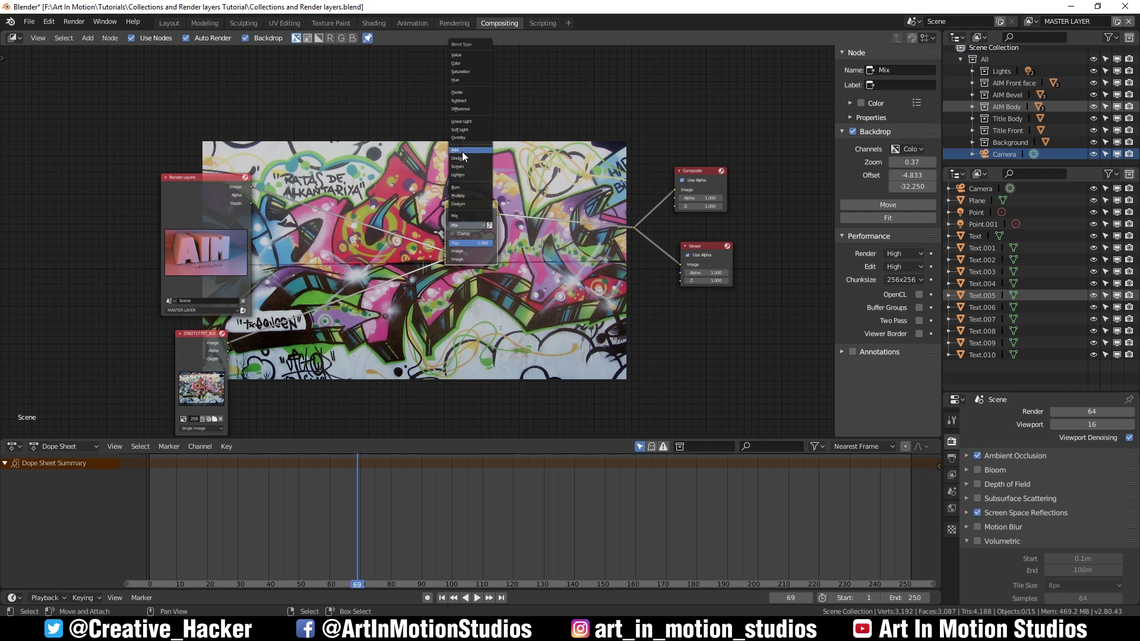
left_click(465, 197)
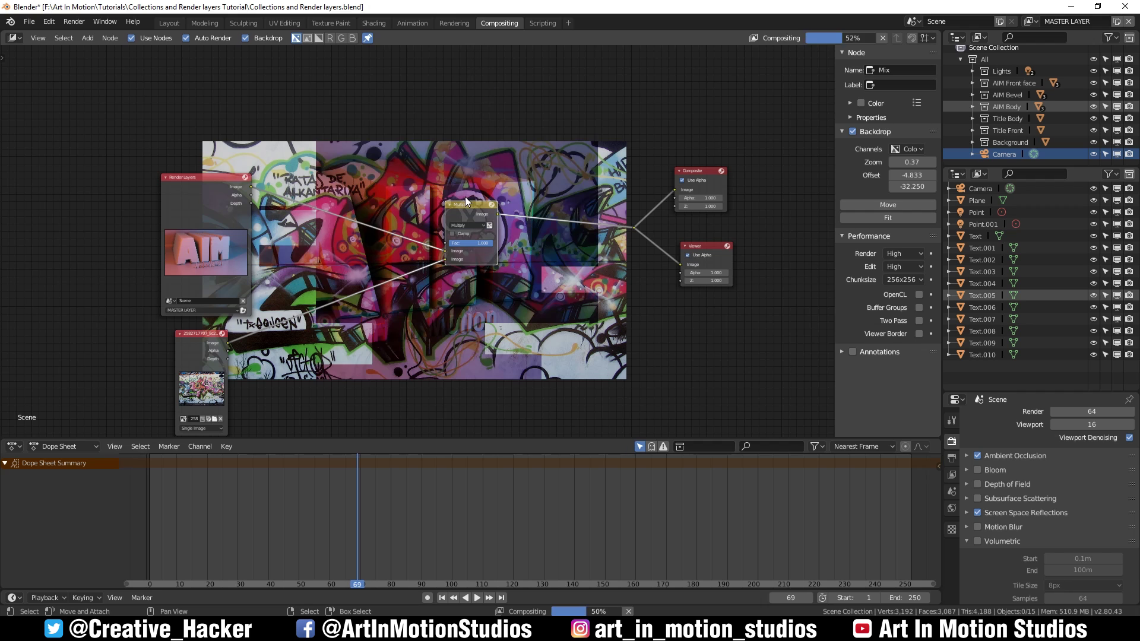
middle_click_drag(532, 327, 438, 318)
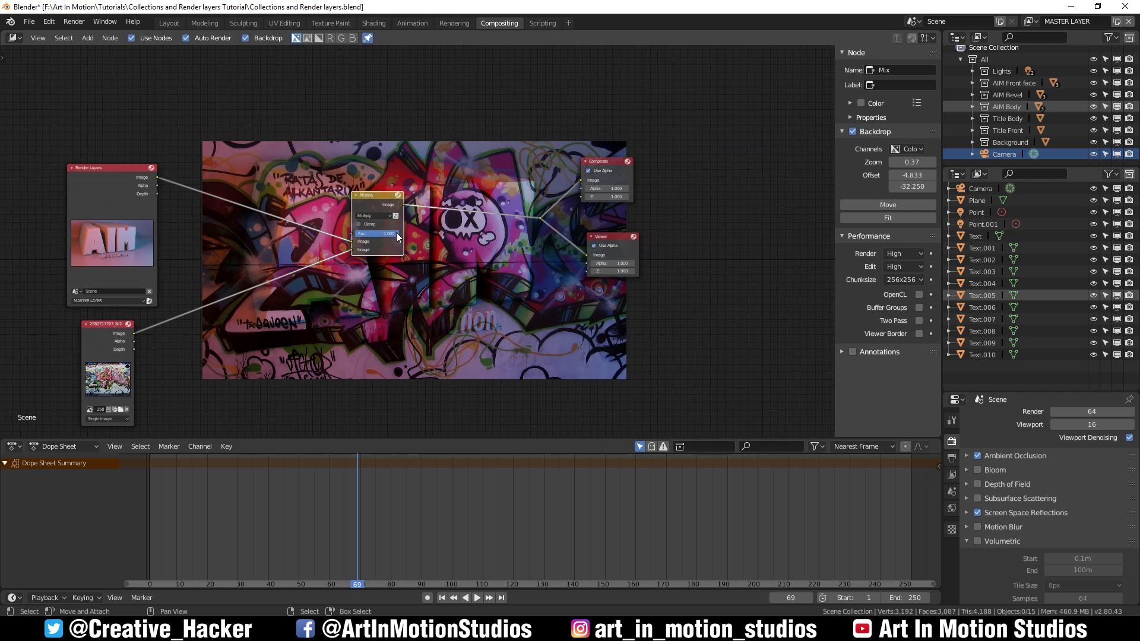
Step: Switch the Mix blend mode to Overlay and tidy the surrounding nodes
left_click(377, 215)
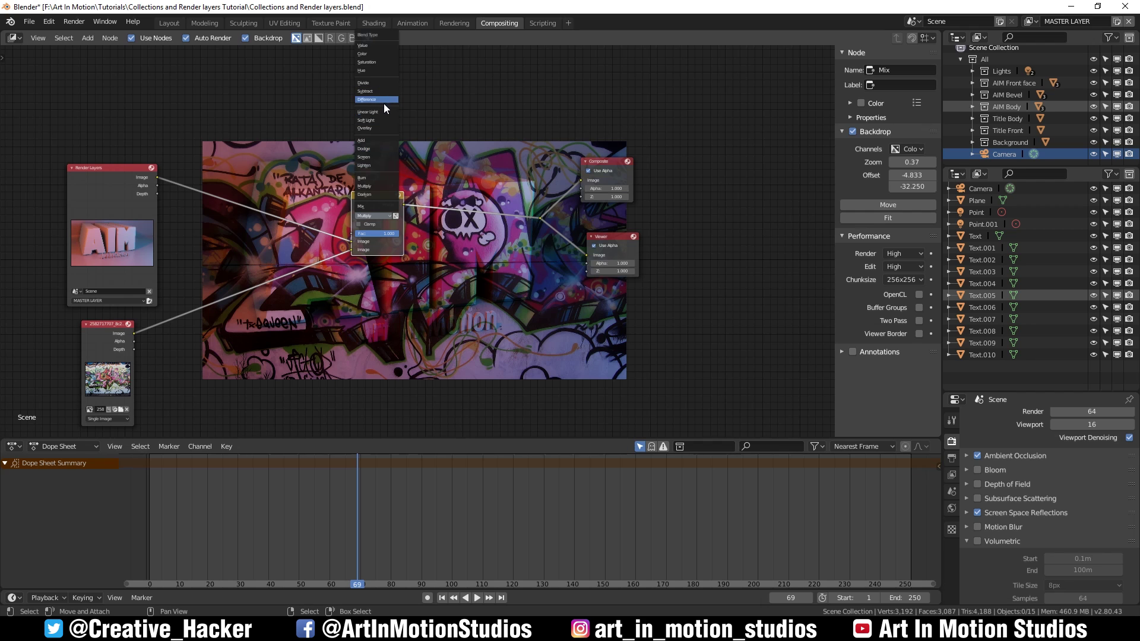
left_click(377, 127)
left_click_drag(382, 193, 403, 219)
scroll(380, 299, "up", 2)
left_click_drag(89, 321, 288, 270)
left_click_drag(70, 160, 109, 138)
Step: Duplicate the Render Layers node and switch the copy to the AIM FRONT layer
scroll(210, 184, "down", 2)
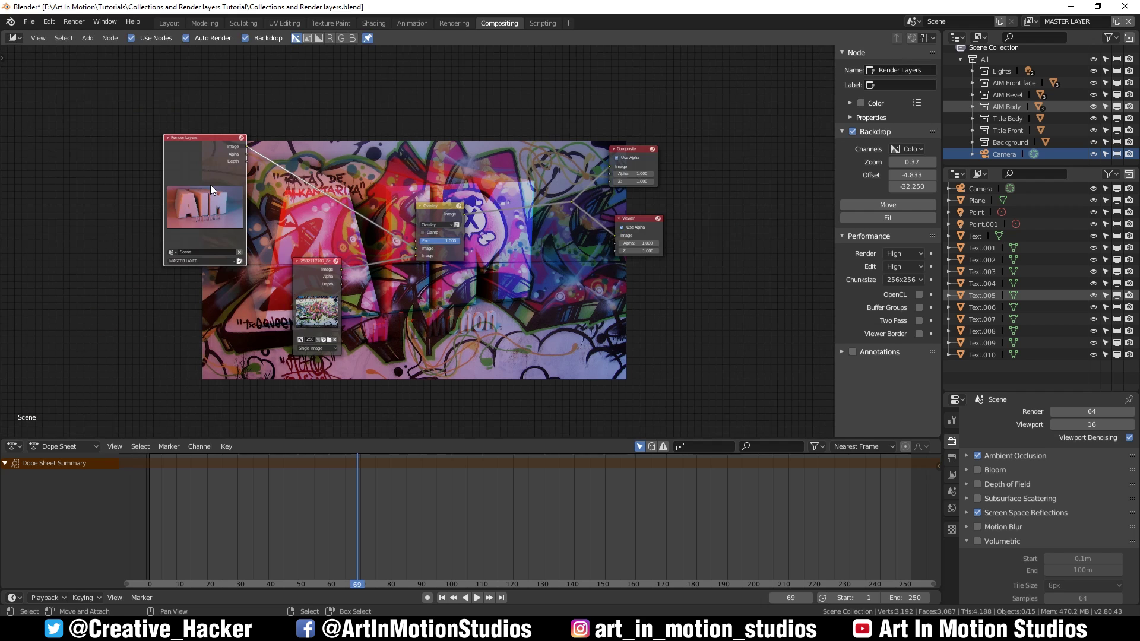
key("shift+d")
left_click(198, 271)
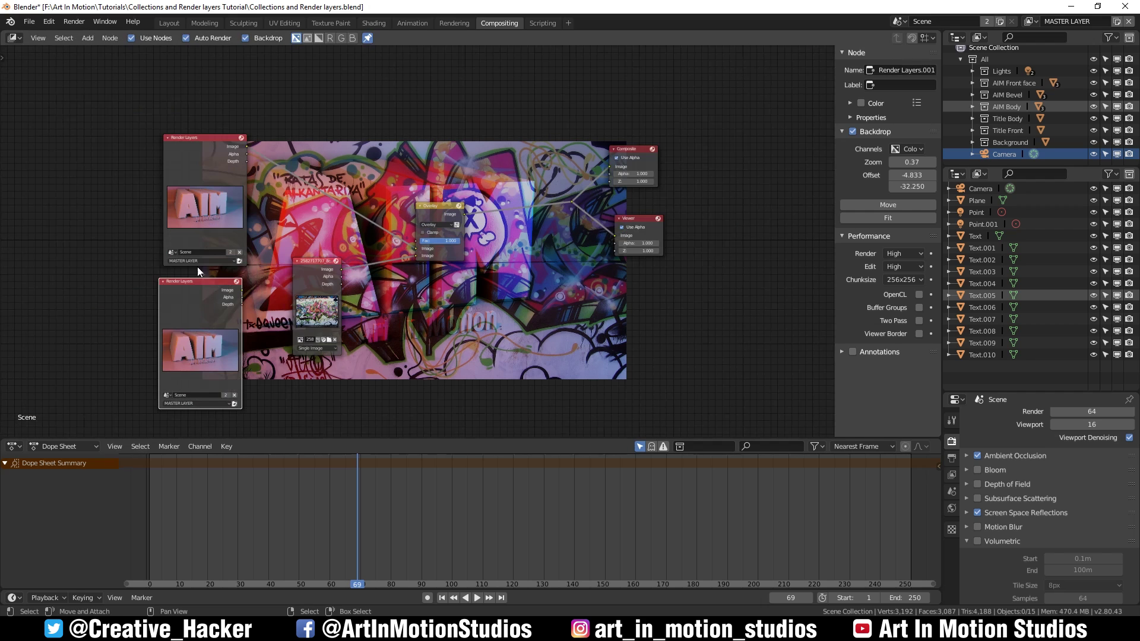
left_click_drag(201, 301, 212, 295)
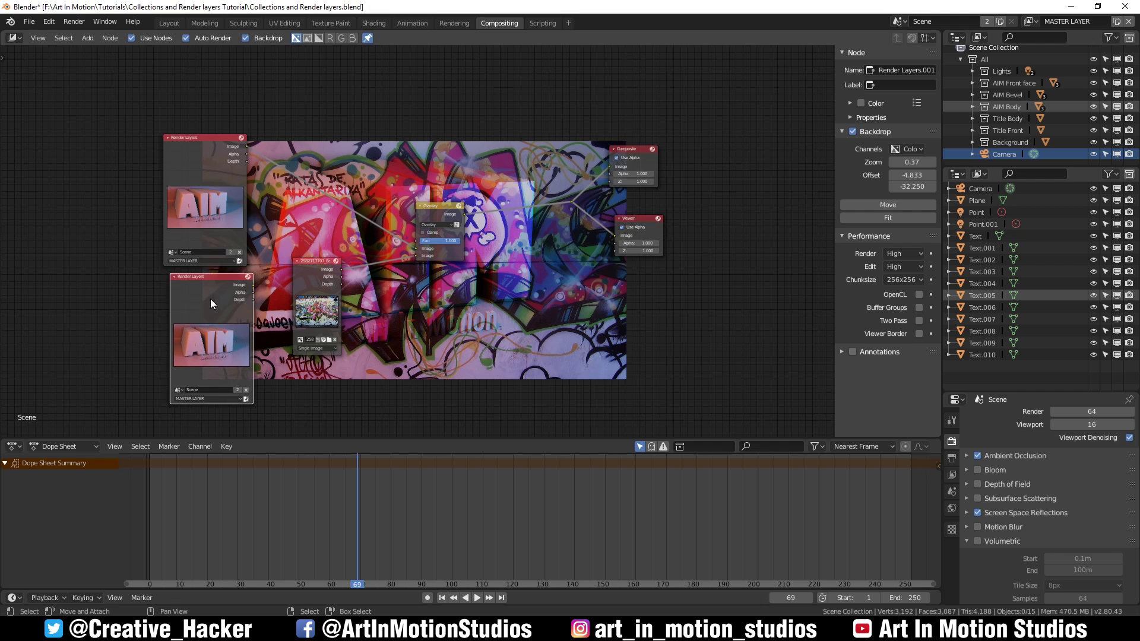
left_click(206, 399)
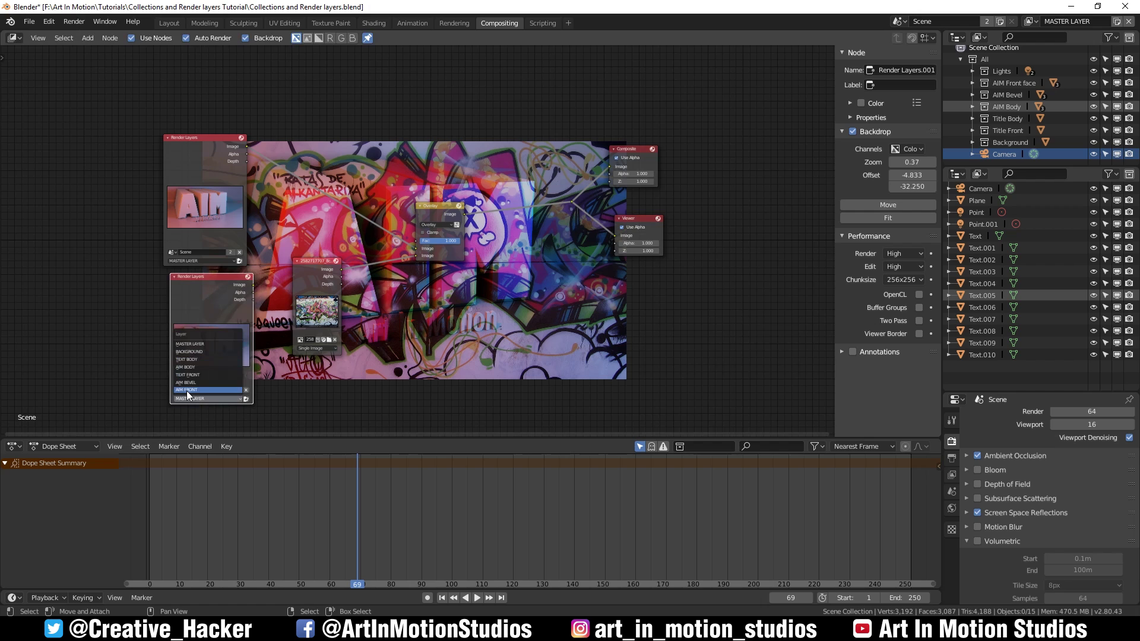
left_click(187, 391)
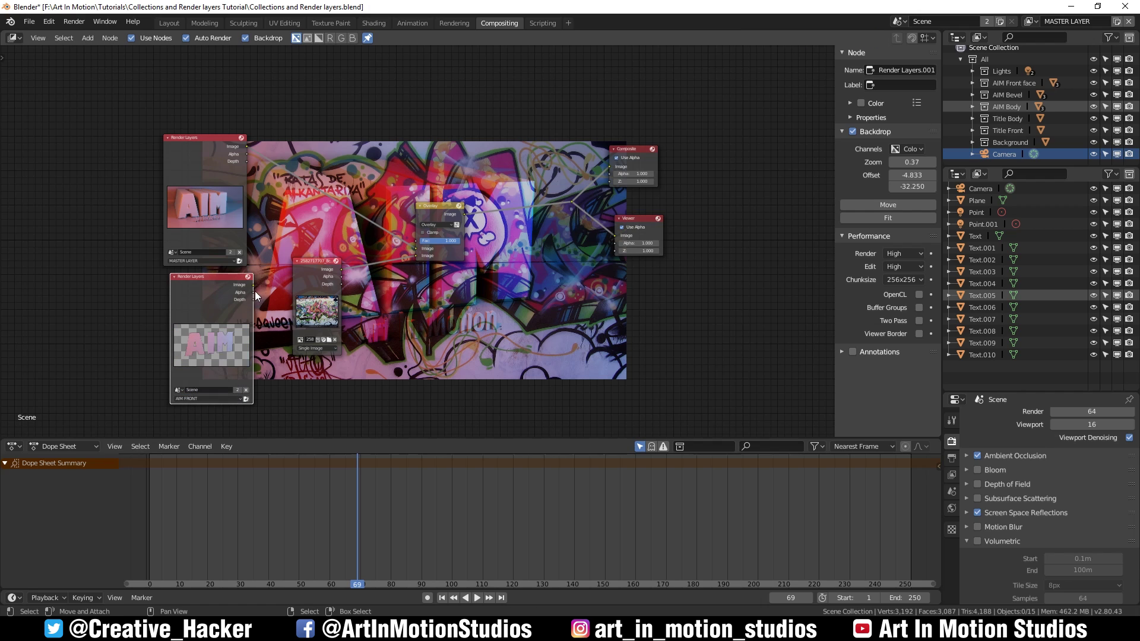
Step: Link the AIM FRONT alpha to the Overlay node's Fac and rearrange the surrounding nodes
left_click_drag(255, 292, 269, 291)
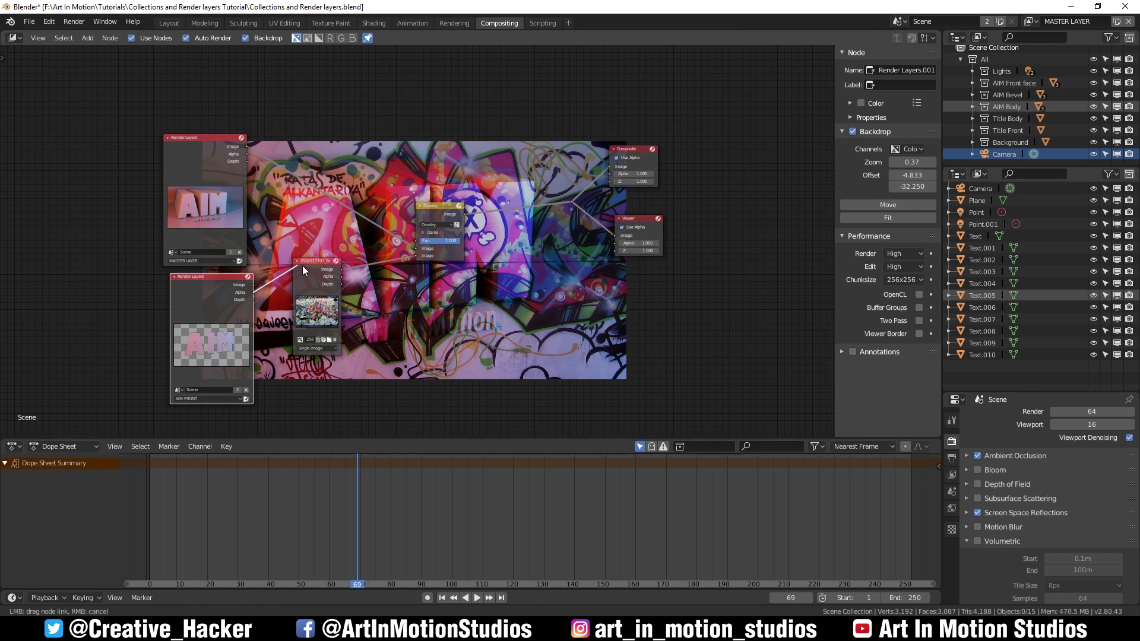
left_click_drag(409, 239, 500, 270)
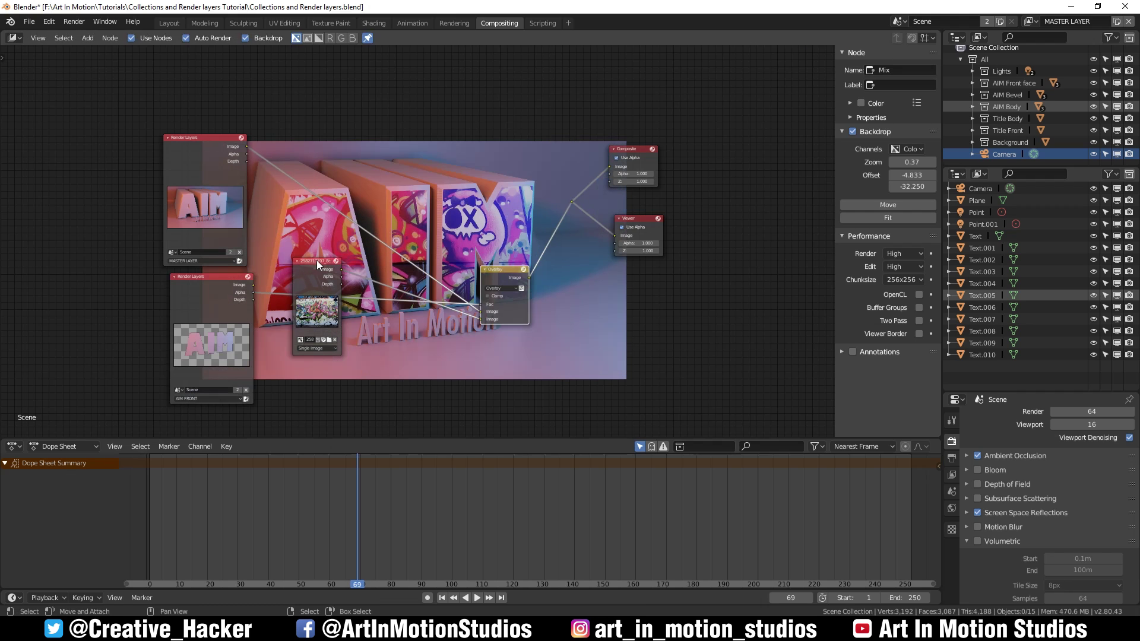
left_click_drag(316, 260, 348, 338)
left_click_drag(207, 157, 119, 182)
left_click_drag(202, 282, 105, 333)
middle_click_drag(469, 280, 458, 238)
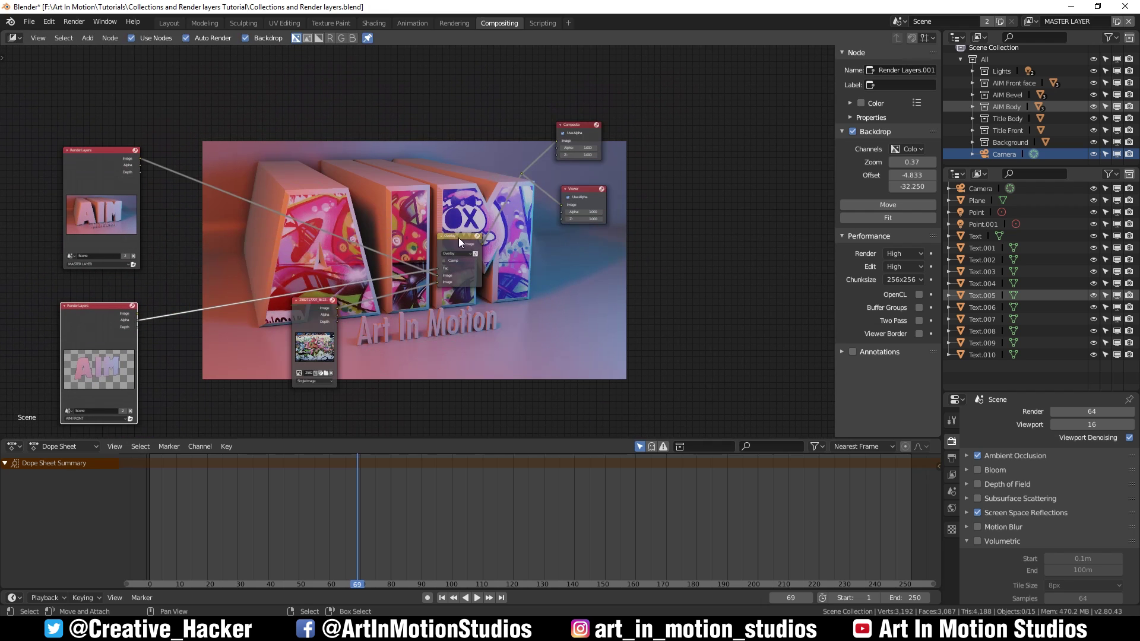
Step: Duplicate the Overlay mix node and place the copy before the Composite output
left_click_drag(458, 237, 419, 198)
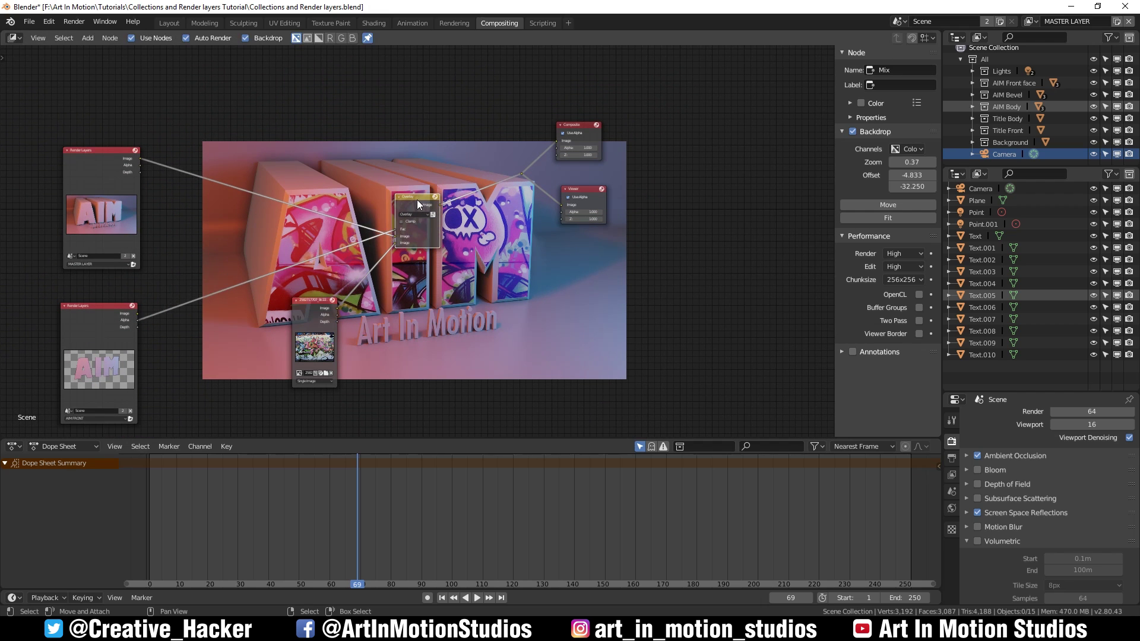
key("shift+d")
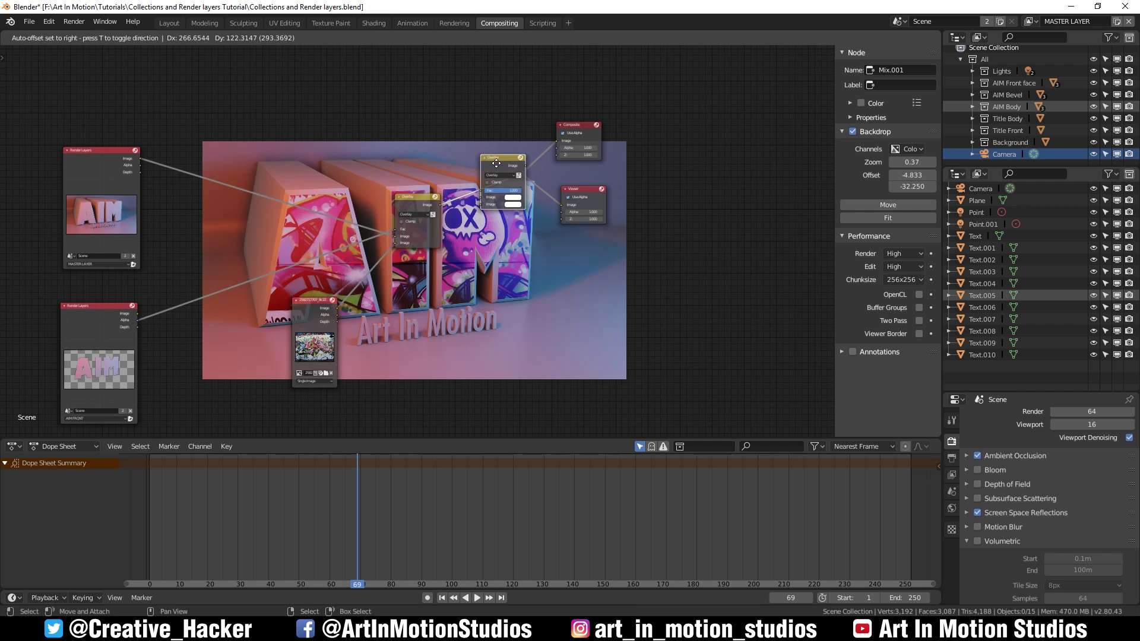
left_click(481, 172)
scroll(486, 173, "up", 3)
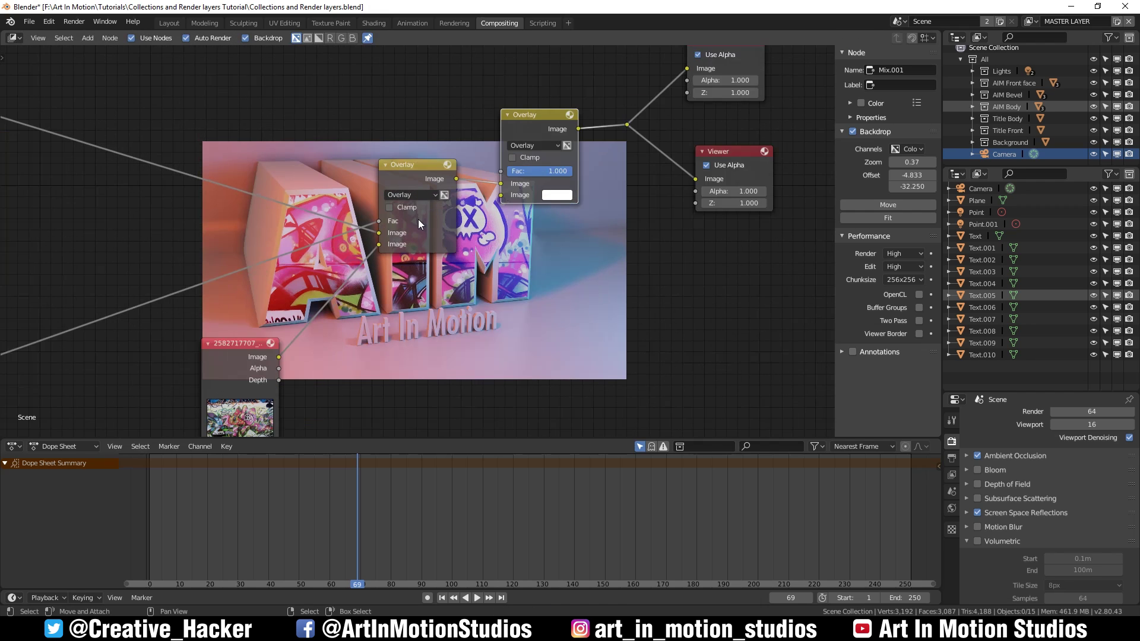
Step: Set the letter mix's blend type to Multiply after trying Screen, then tidy the layout
left_click(407, 192)
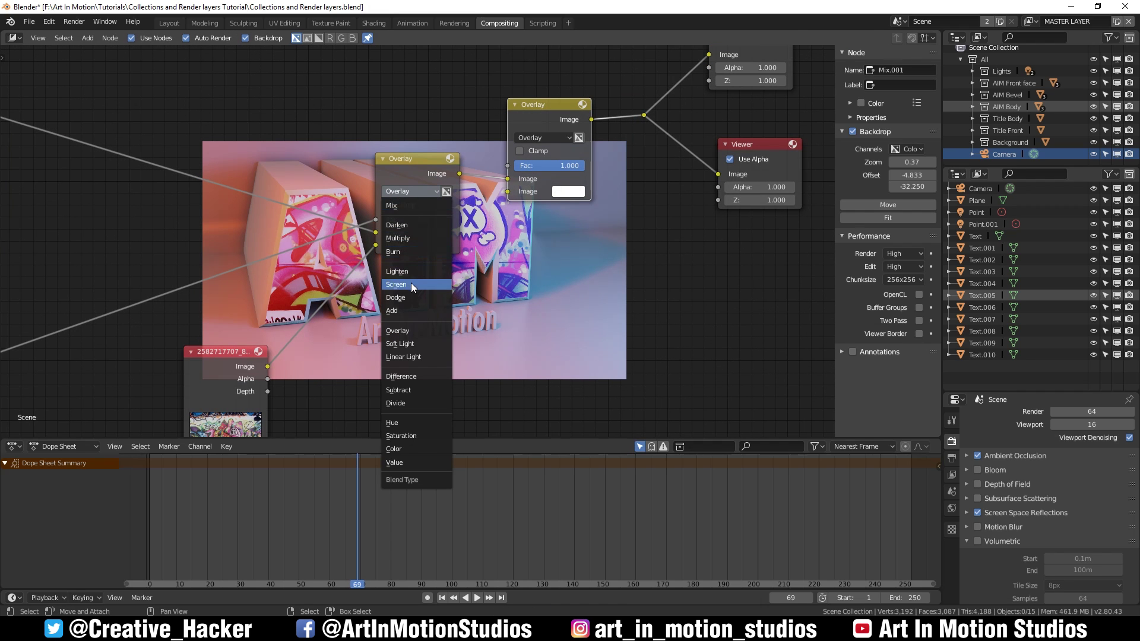
left_click(411, 284)
left_click(411, 195)
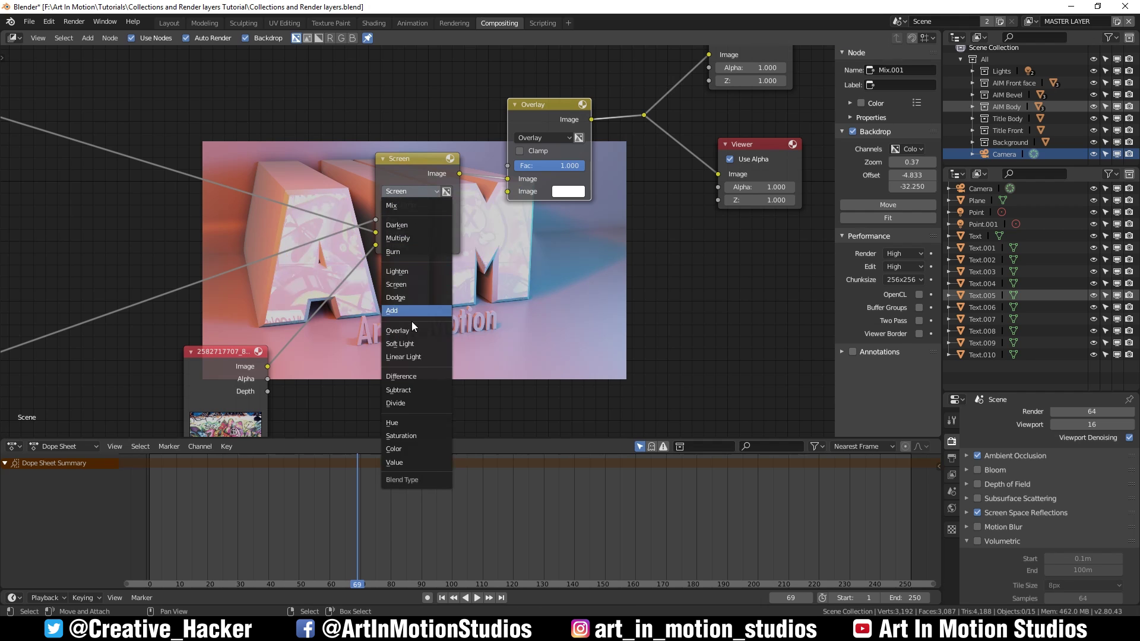
left_click(403, 238)
scroll(369, 283, "down", 3)
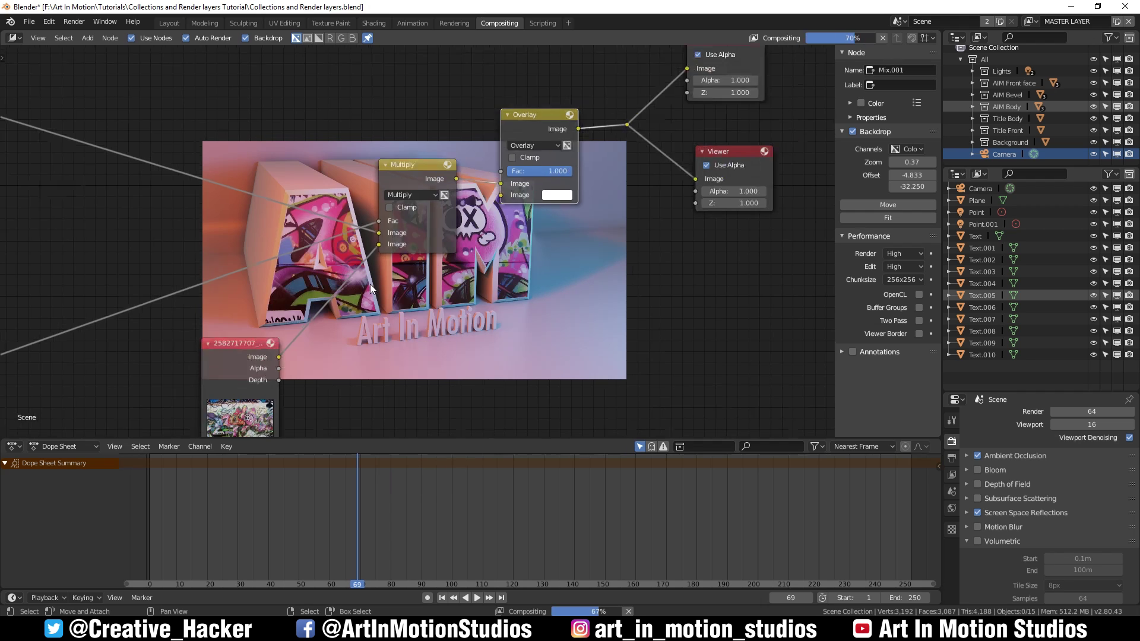
middle_click_drag(369, 284, 516, 309)
scroll(392, 382, "down", 1)
left_click_drag(387, 326, 329, 348)
Step: Insert a Transform node after the graffiti image with scale 0.8, X -2.3 and Y -5.8
scroll(398, 326, "up", 2)
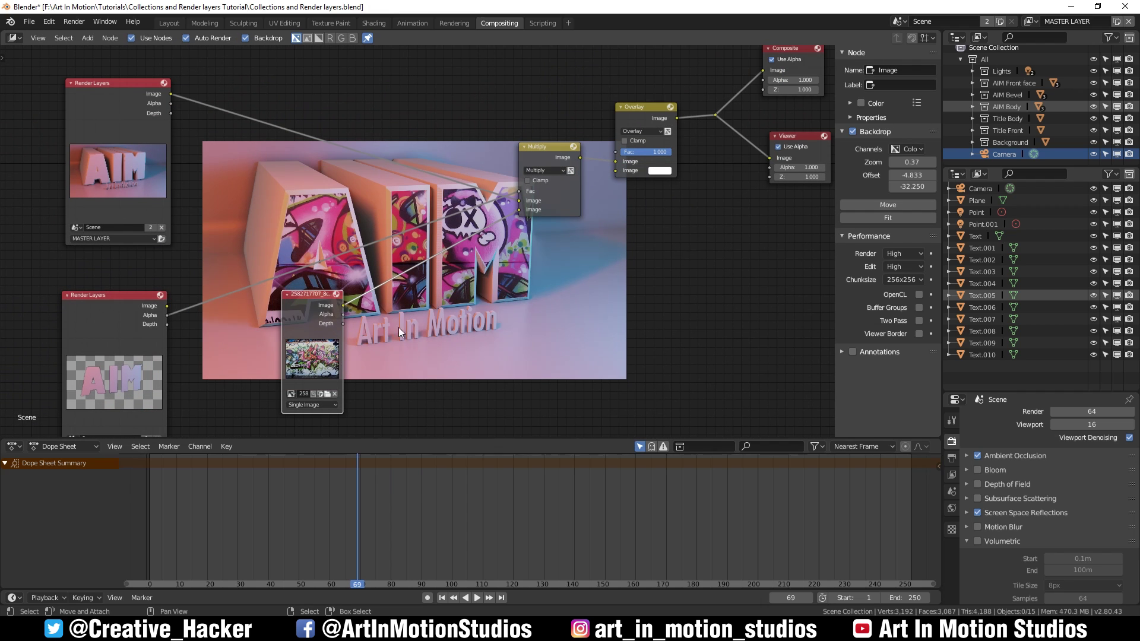
key("shift+a")
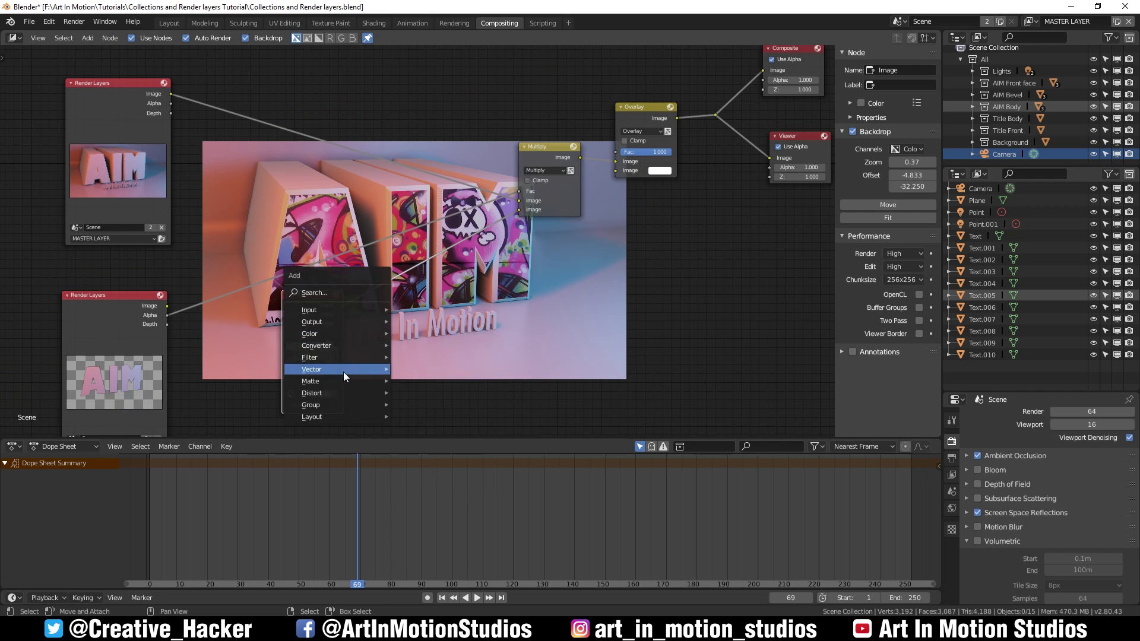
mouse_move(338, 378)
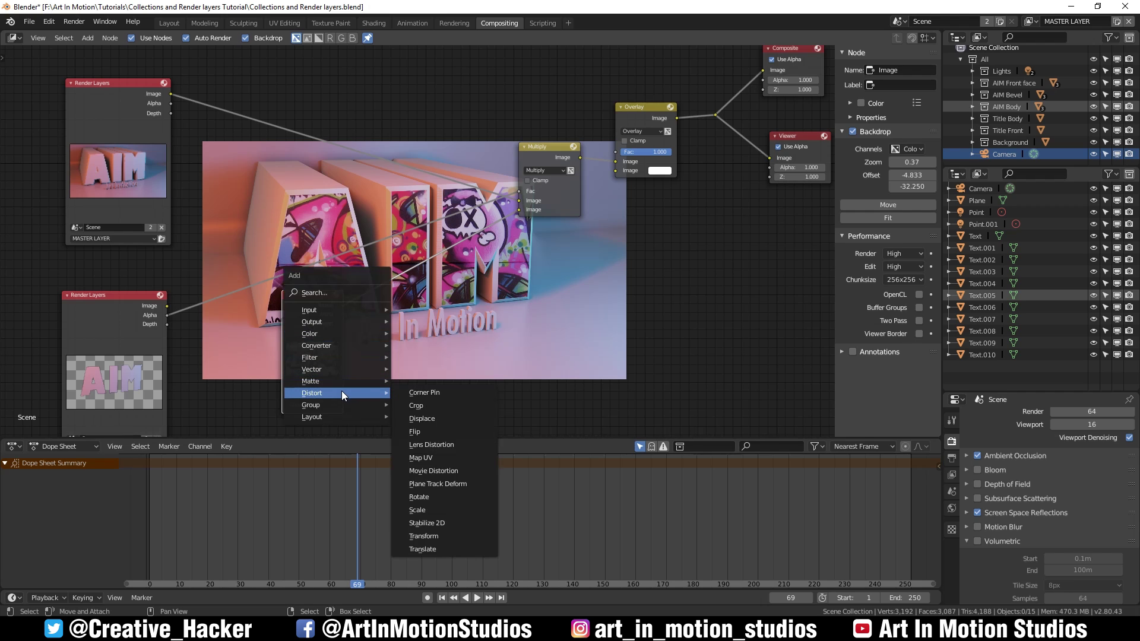
left_click(442, 535)
left_click(430, 320)
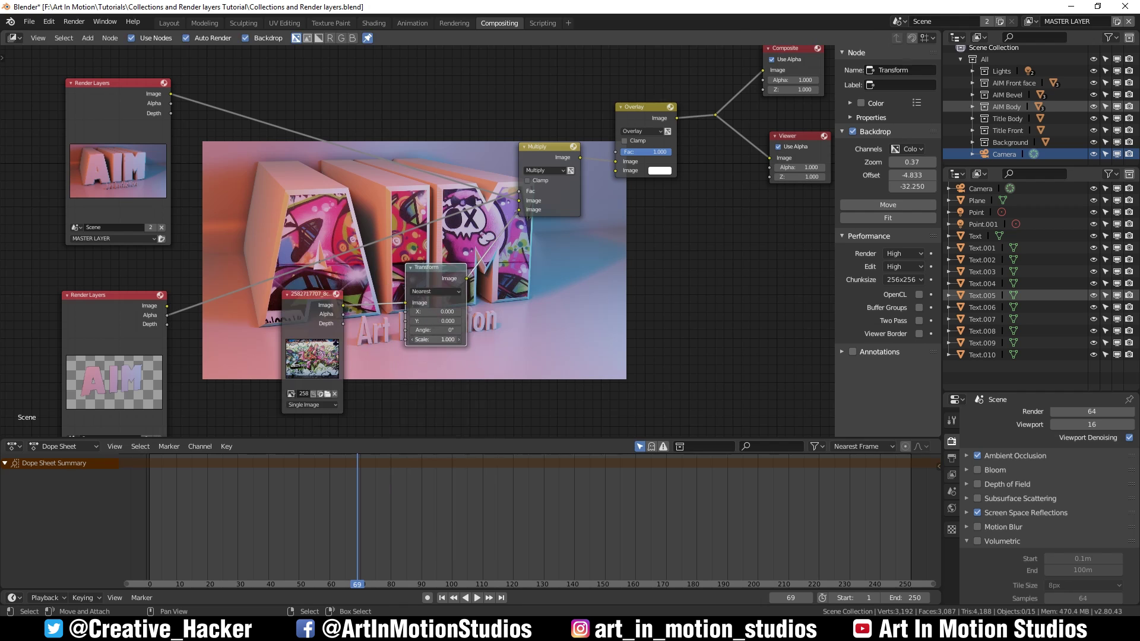
left_click(411, 339)
left_click(411, 340)
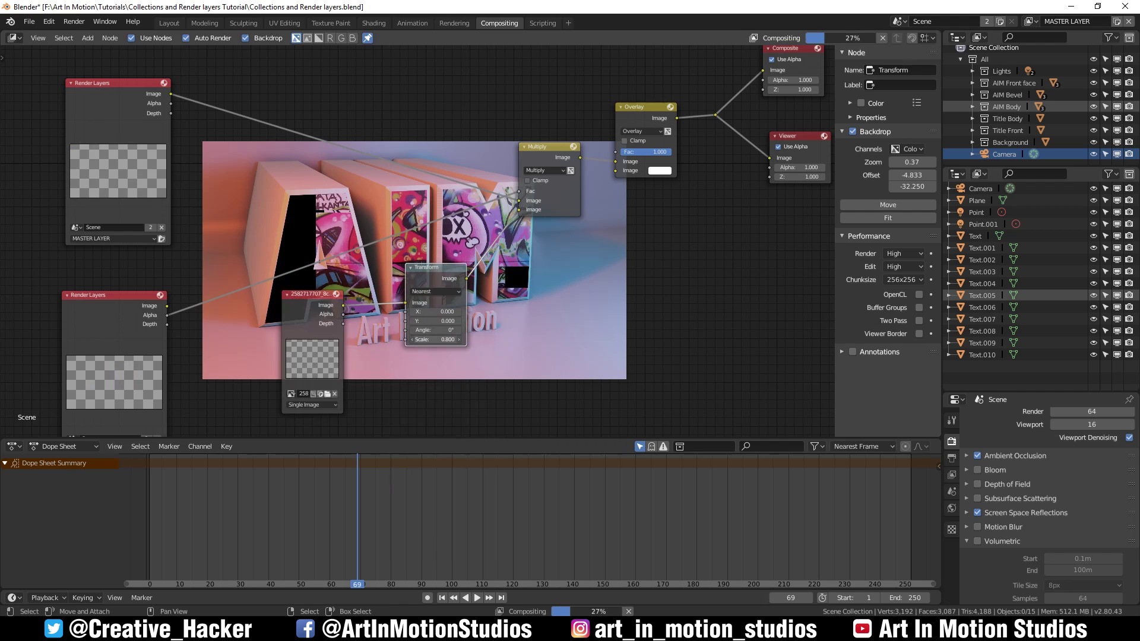
left_click_drag(438, 311, 403, 319)
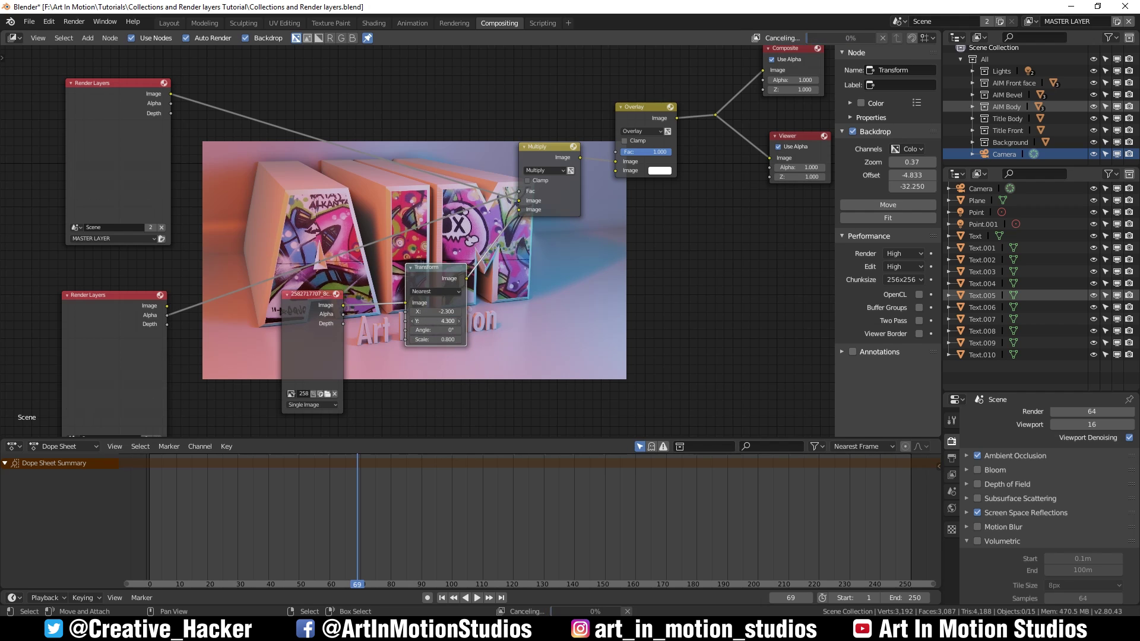
Step: Zoom into the node tree and move the Overlay Mix node lower
scroll(503, 242, "down", 2)
scroll(503, 242, "up", 3)
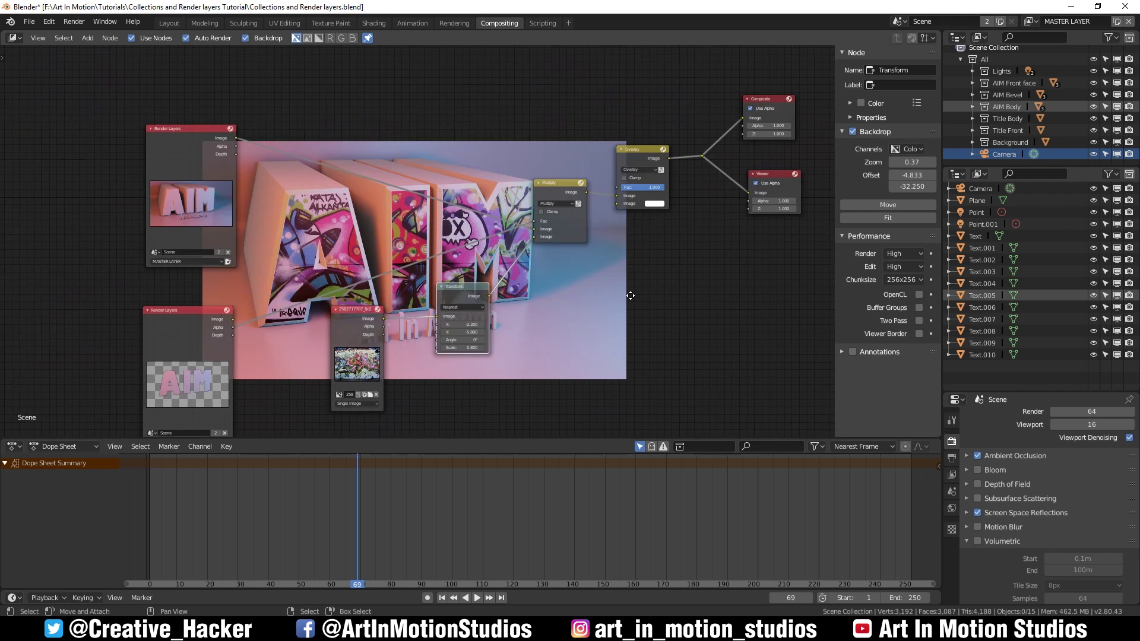
middle_click_drag(607, 297, 403, 319)
scroll(433, 298, "down", 4)
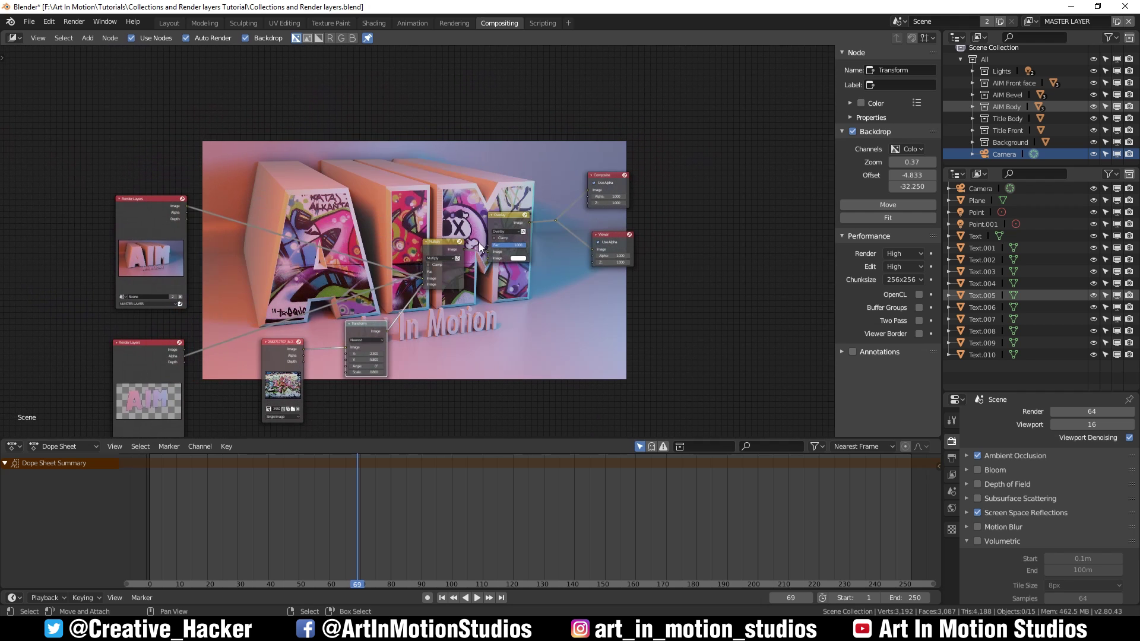
left_click_drag(507, 217, 522, 287)
scroll(511, 320, "up", 3)
middle_click_drag(501, 354, 490, 268)
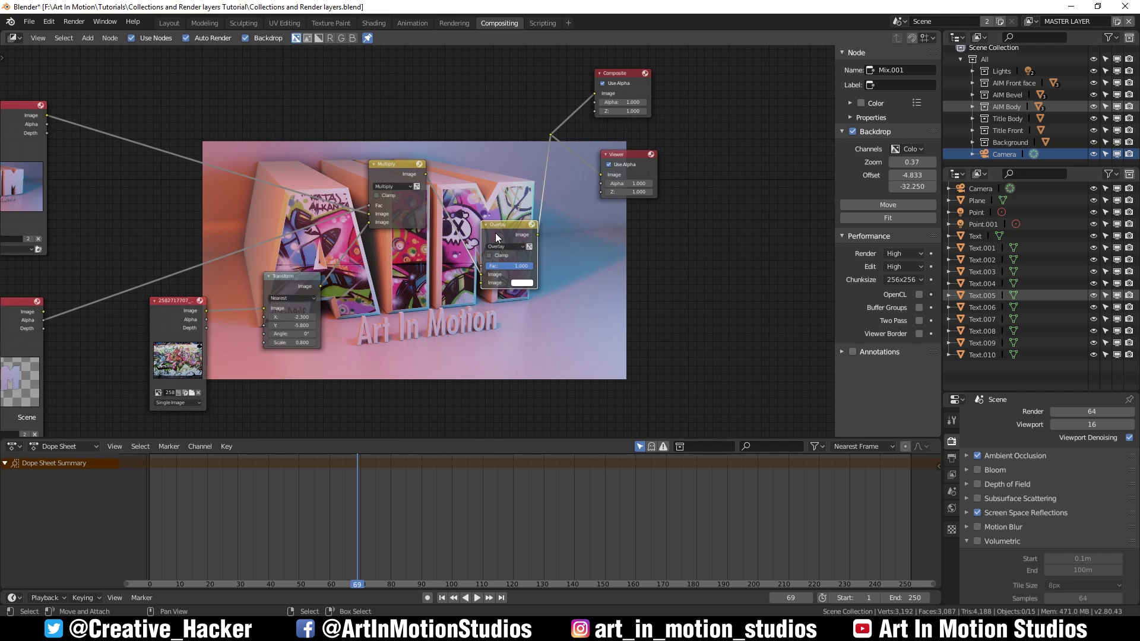
Step: Duplicate the graffiti image node and link the copy to Overlay's second Image input
left_click_drag(495, 233, 503, 214)
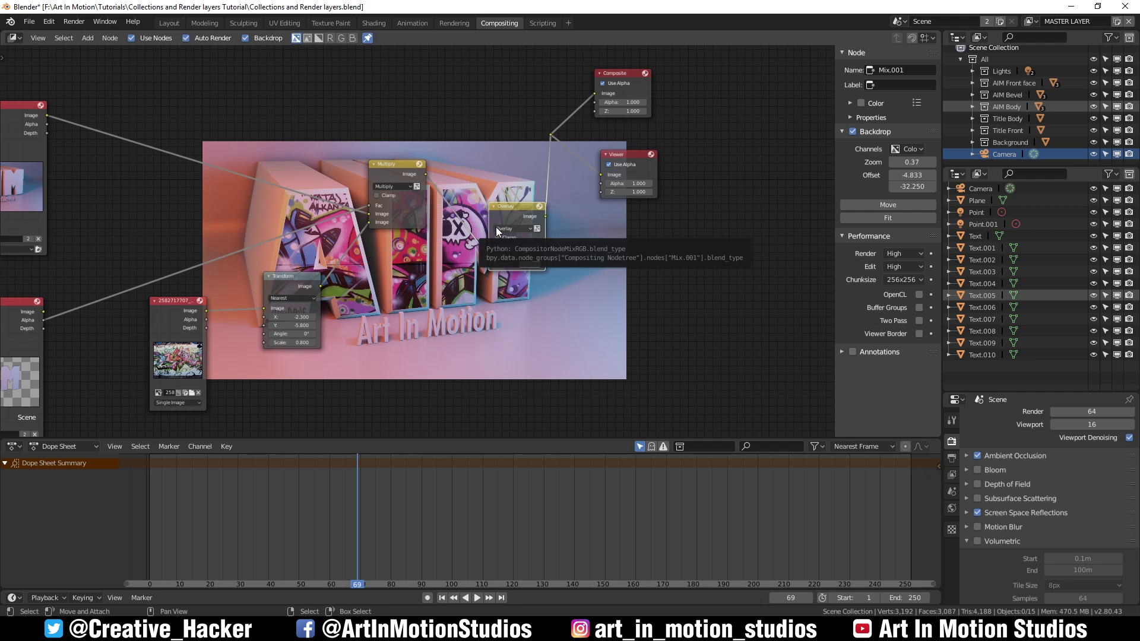
mouse_move(509, 278)
middle_mouse_down()
mouse_move(546, 279)
mouse_move(521, 276)
middle_mouse_up()
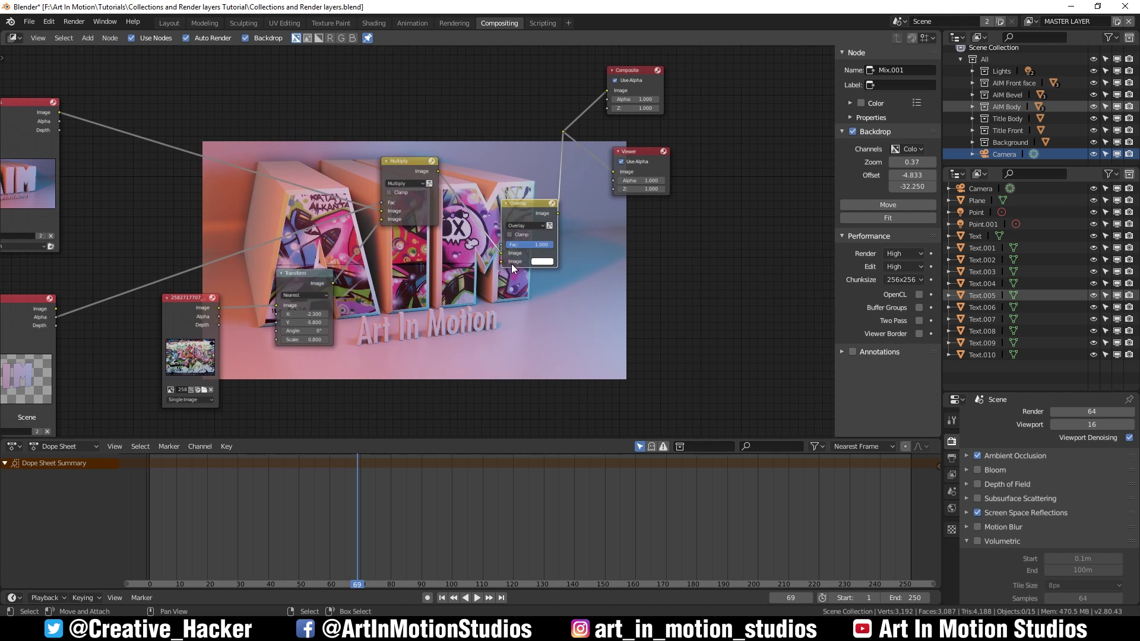
middle_click_drag(192, 308, 273, 263)
left_click_drag(273, 262, 280, 269)
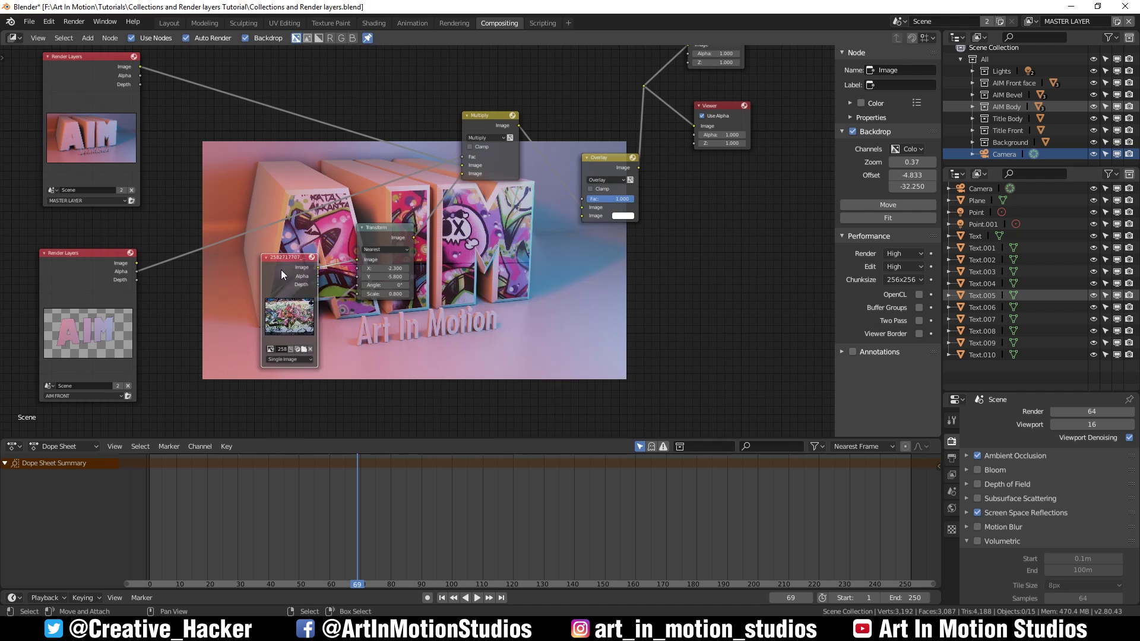
key("shift+d")
left_click(509, 233)
left_click_drag(547, 231, 582, 216)
left_click_drag(525, 247, 532, 252)
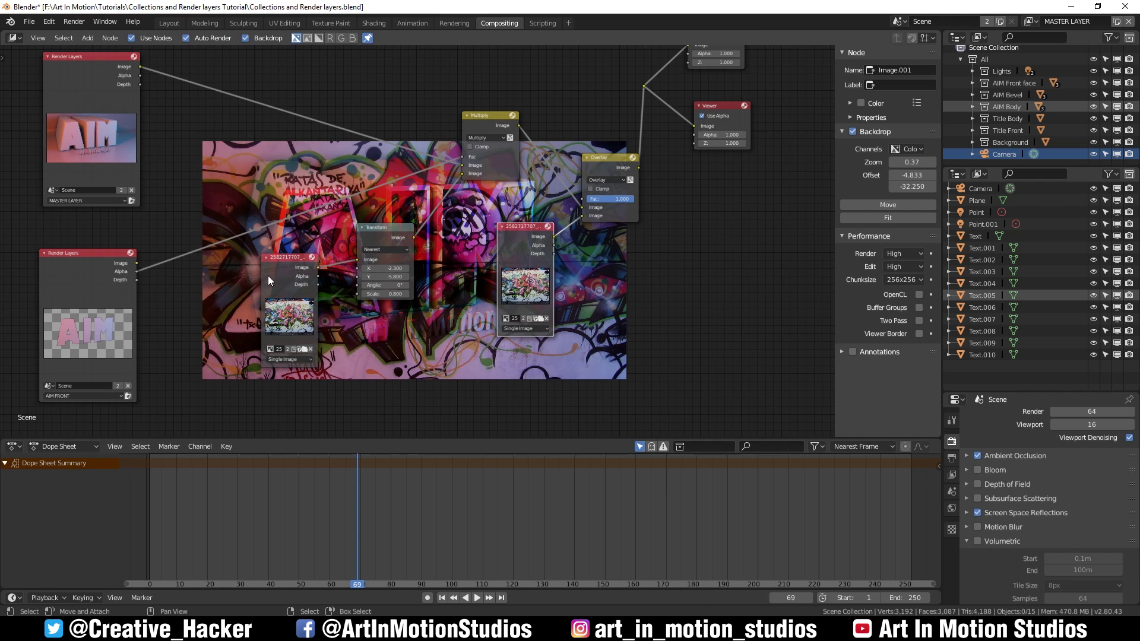
Step: Duplicate the AIM FRONT Render Layers node, set the copy to AIM BODY, and arrange the nodes
left_click(87, 273)
key("shift+d")
left_click(598, 305)
left_click(590, 412)
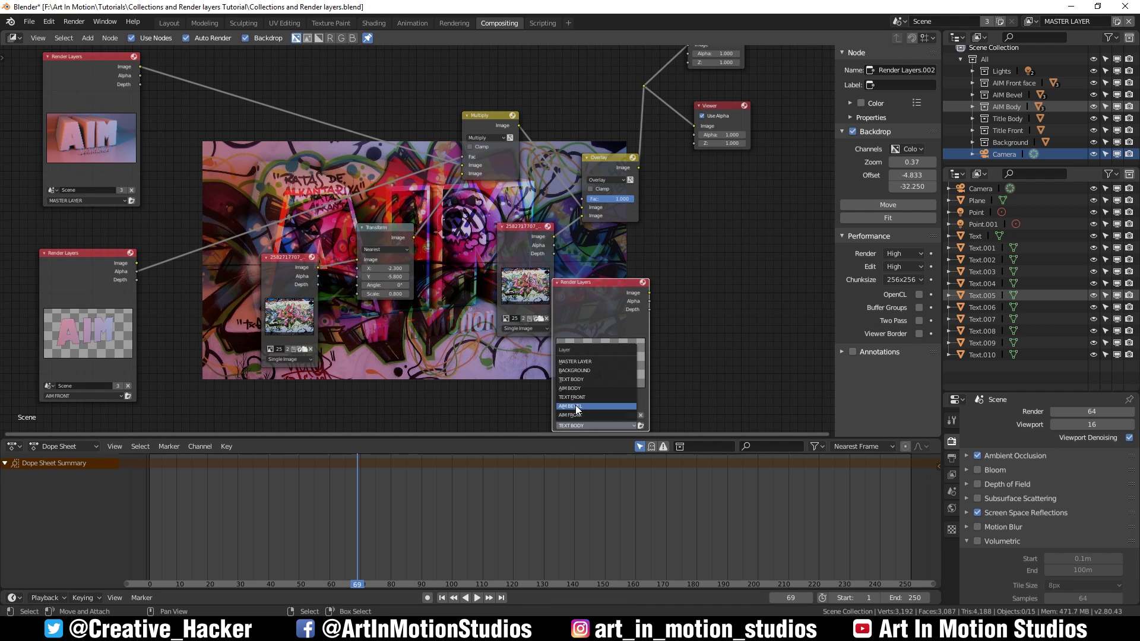
left_click(572, 390)
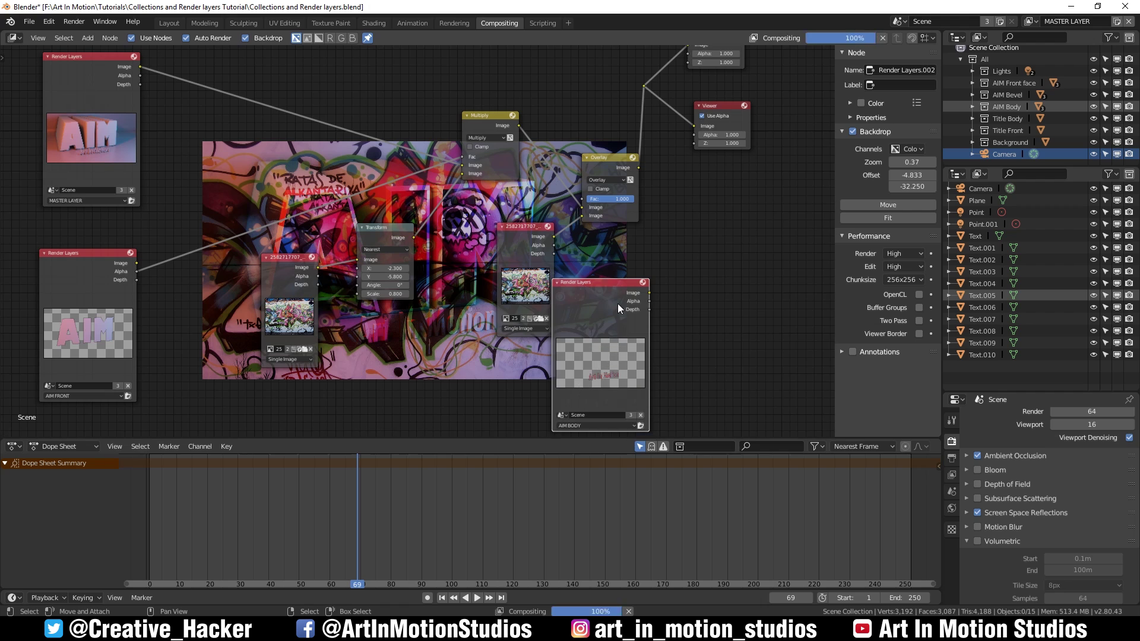
left_click_drag(641, 294, 516, 315)
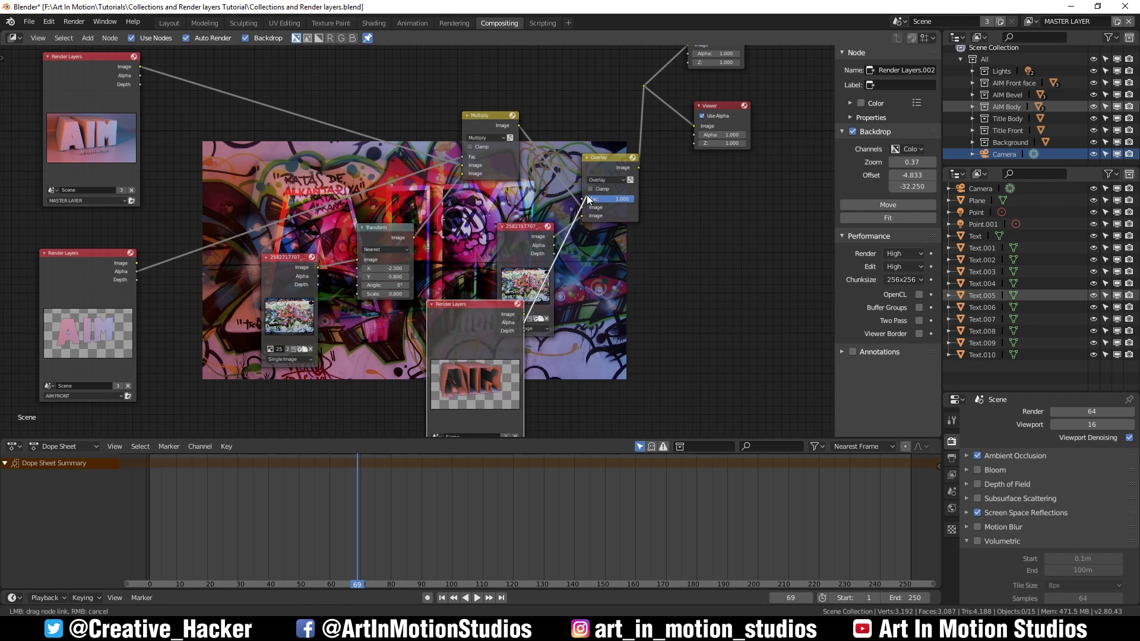
left_click_drag(587, 195, 583, 199)
key("ctrl+z")
key("ctrl+z")
key("ctrl+z")
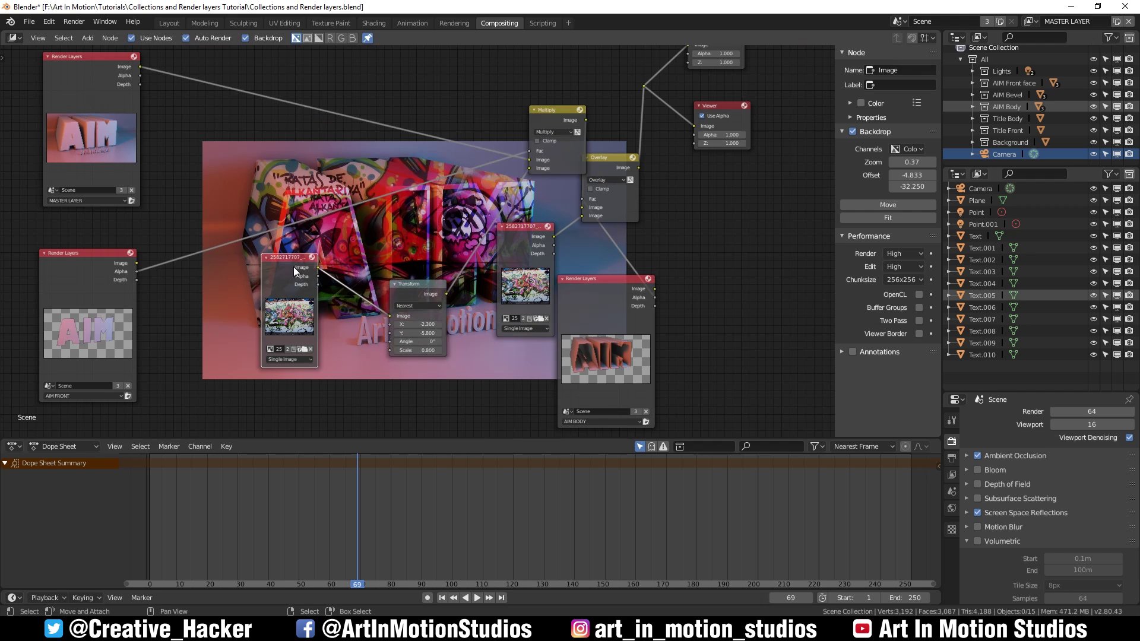
left_click_drag(295, 271, 270, 329)
left_click_drag(572, 307, 499, 318)
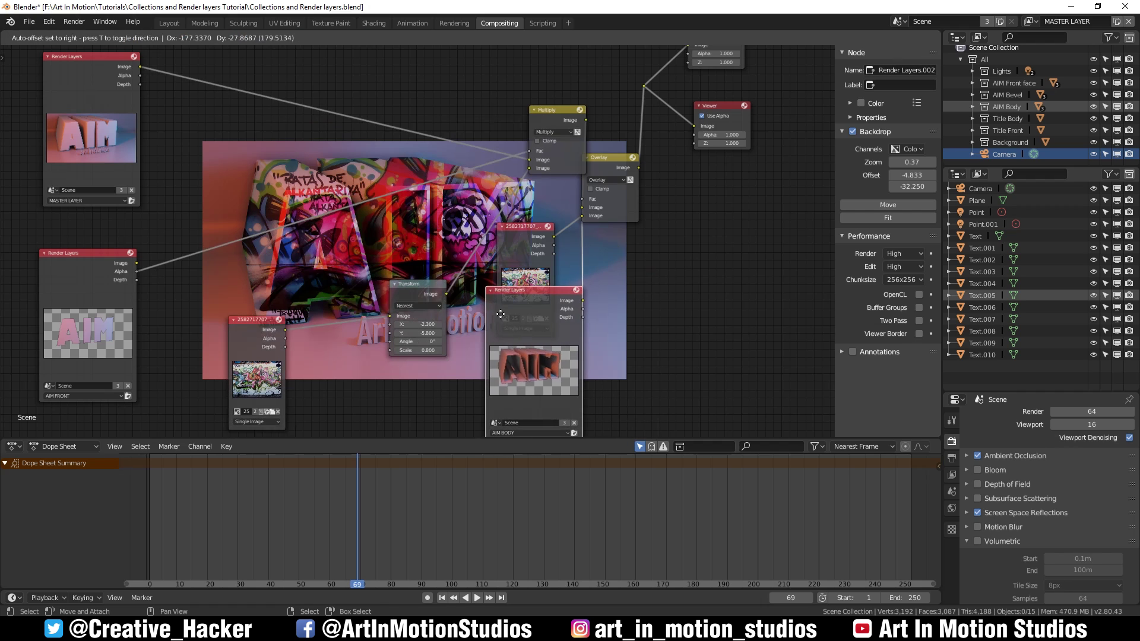
Step: Insert an Invert node on the link from the AIM BODY Render Layers into Overlay
left_click_drag(626, 168, 656, 197)
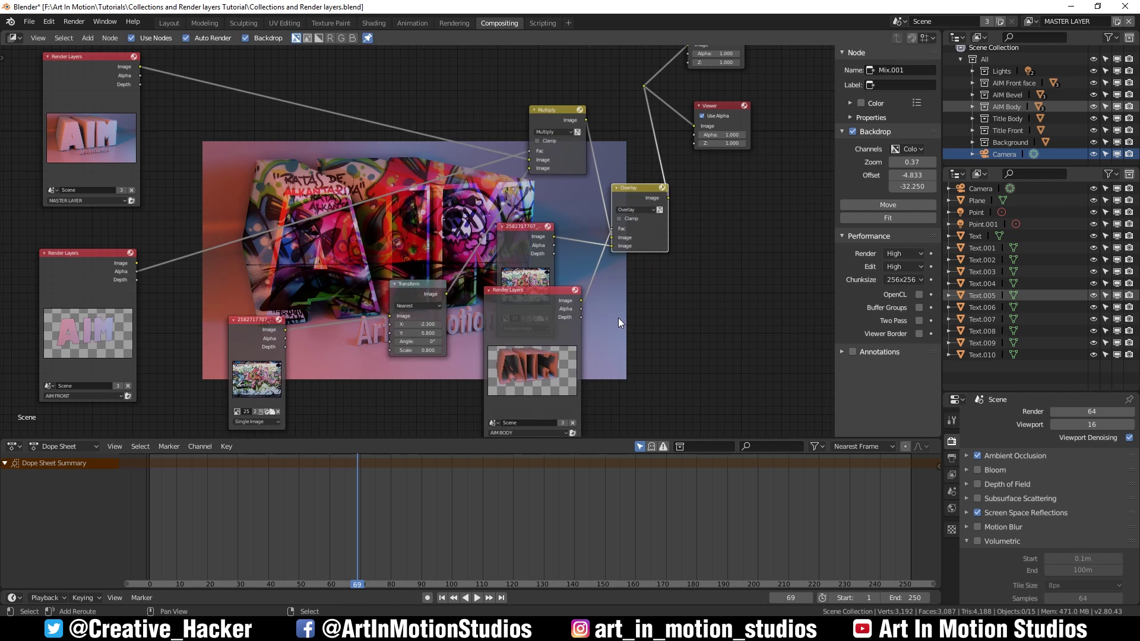
key("shift+a")
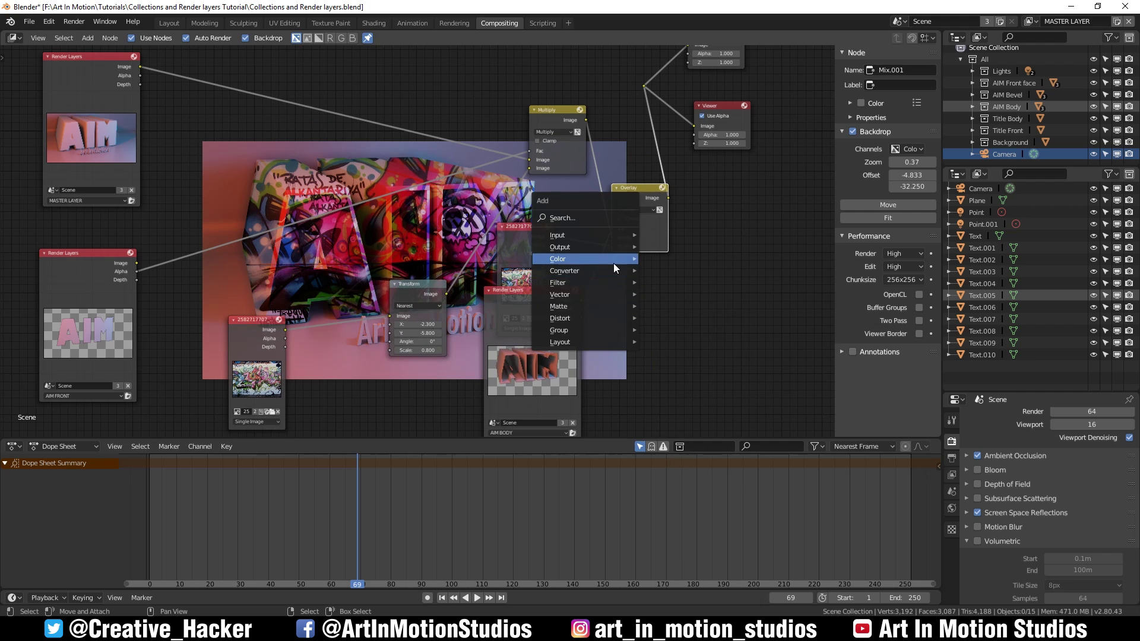
mouse_move(614, 261)
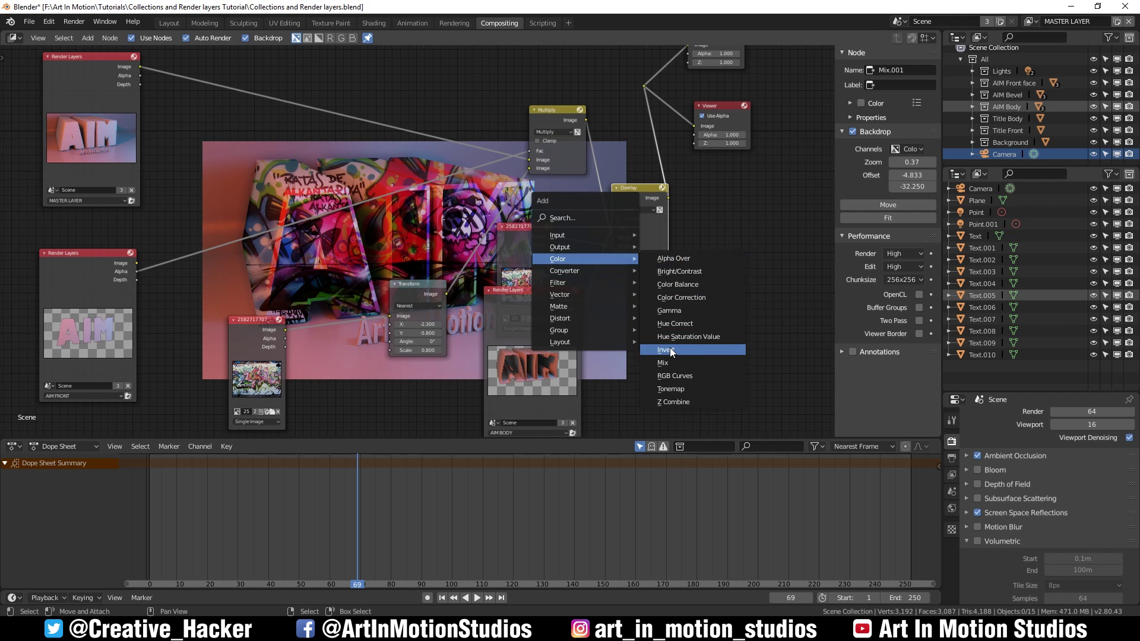
left_click(669, 351)
left_click(590, 266)
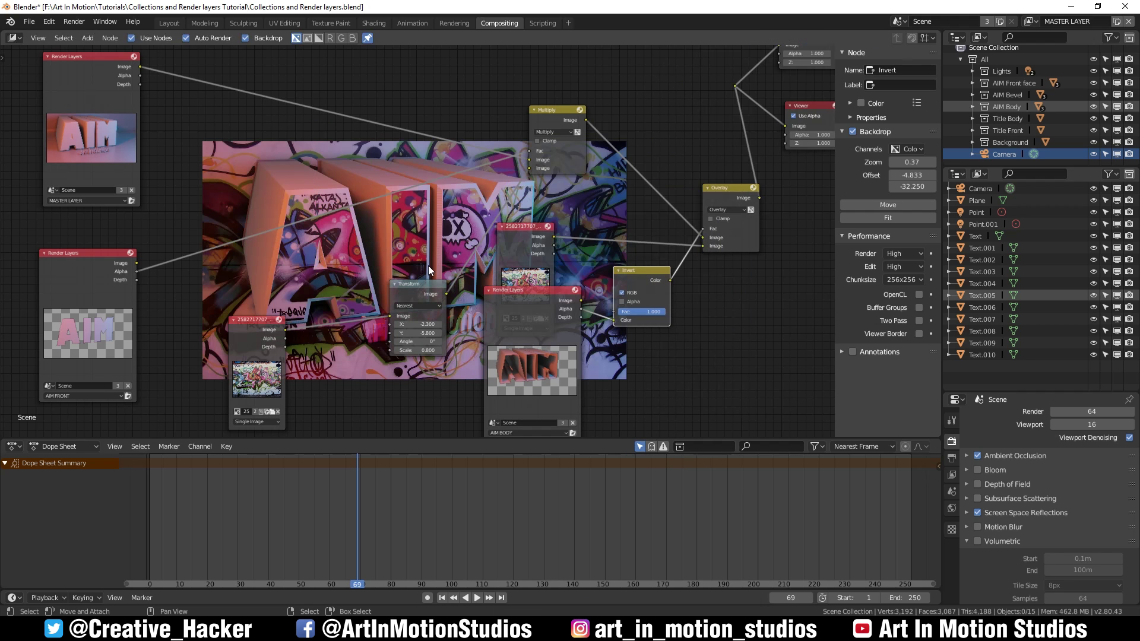
middle_click_drag(429, 265, 194, 320)
left_click_drag(501, 262, 429, 163)
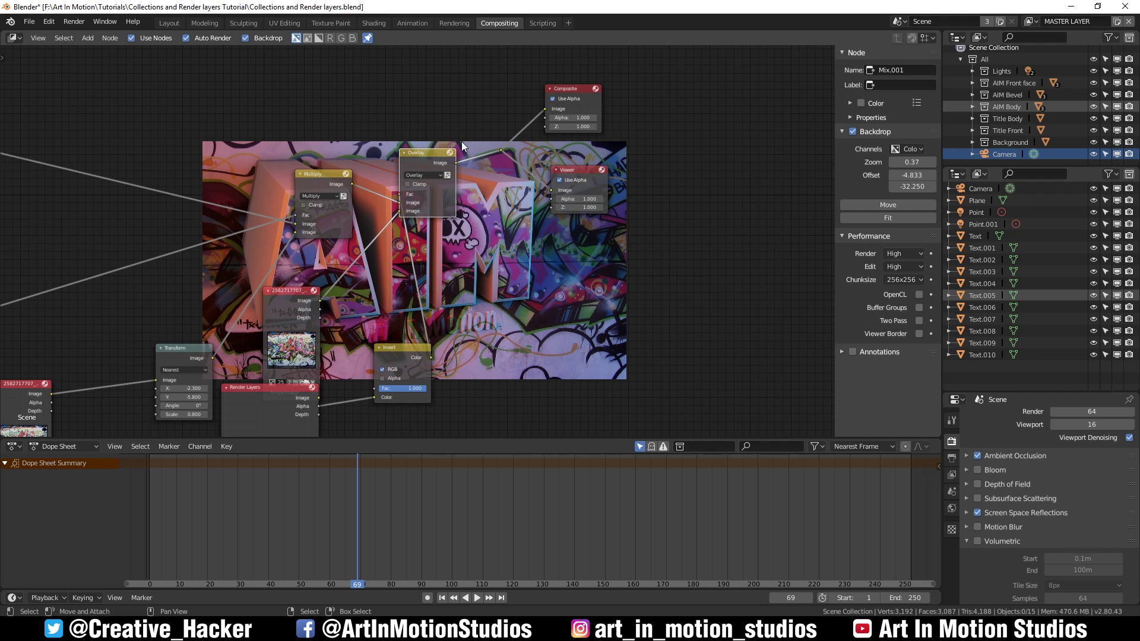
middle_click_drag(354, 105, 393, 347)
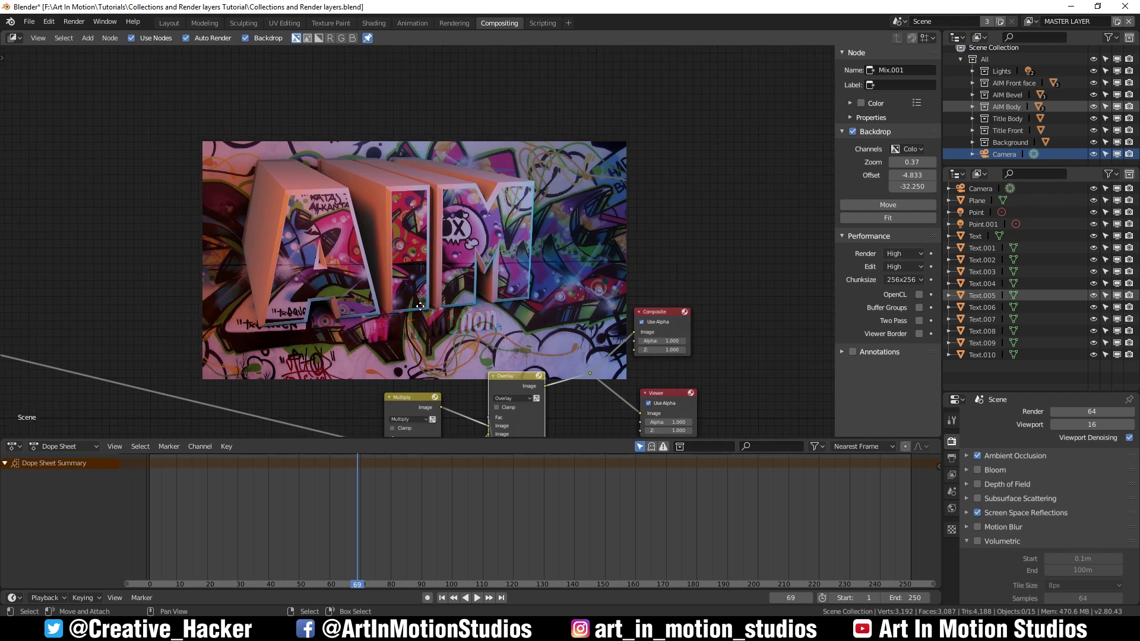
middle_click_drag(339, 321, 287, 133)
Step: Insert an Alpha Over node into the Overlay-to-Composite link
key("shift+a")
mouse_move(319, 141)
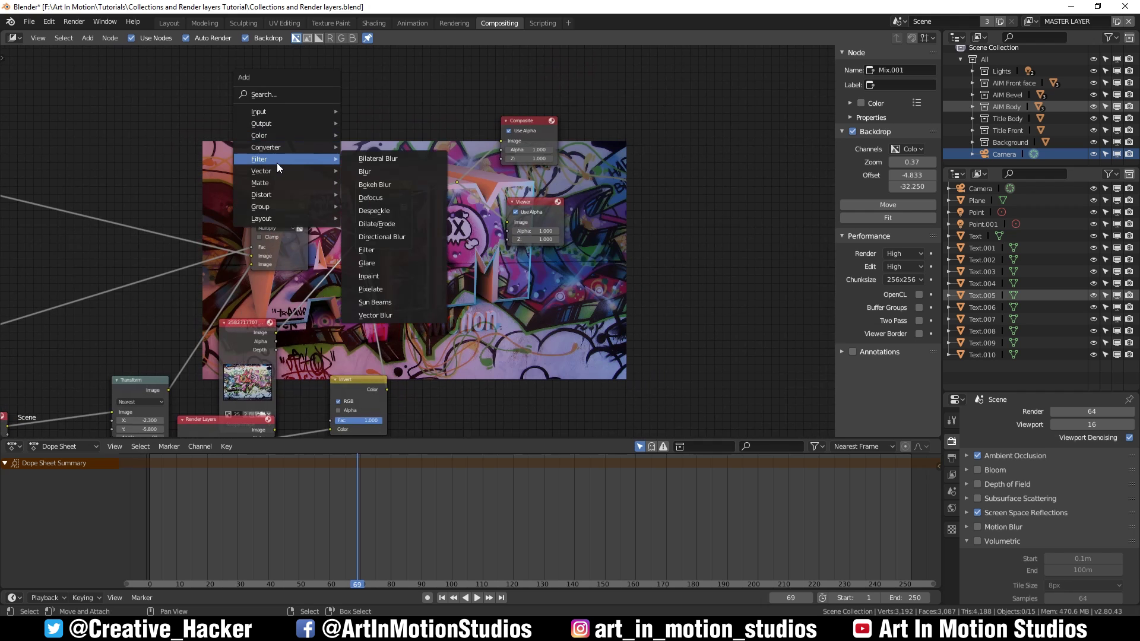
left_click(378, 135)
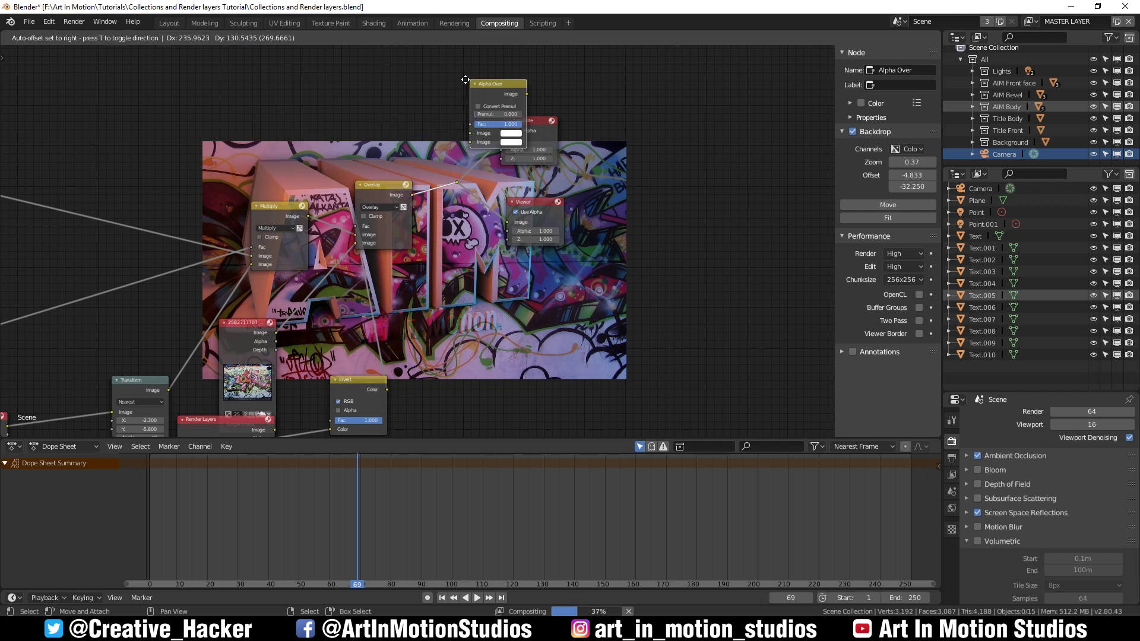
left_click(468, 188)
key("Home")
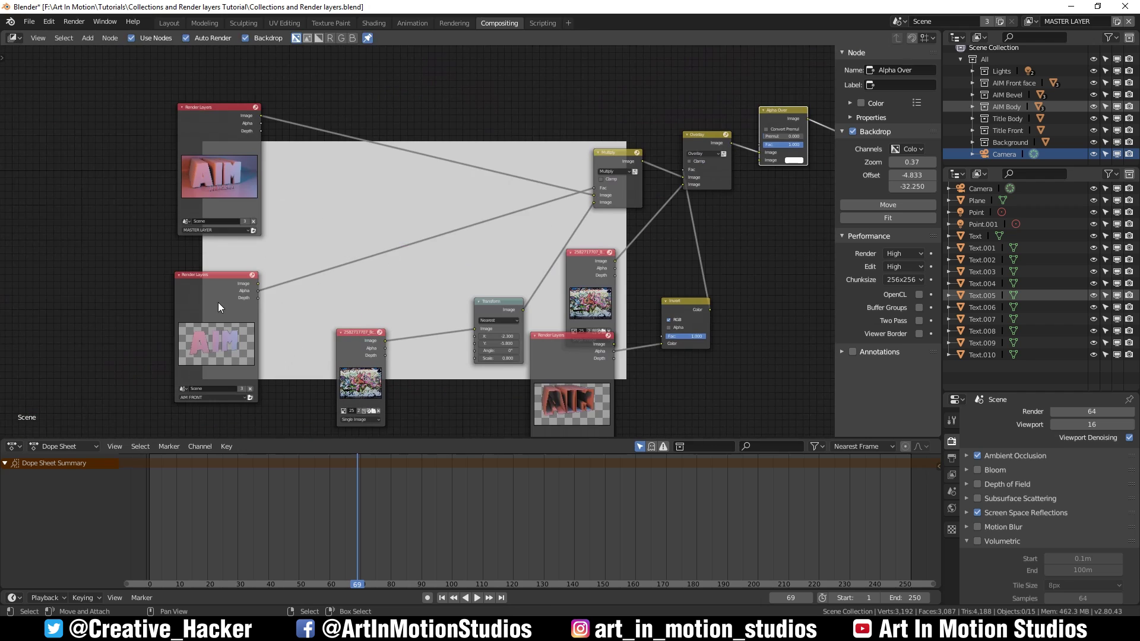
Step: Add a TEXT FRONT Render Layers node feeding Alpha Over's second image, and enlarge the backdrop
left_click(225, 299)
key("shift+d")
left_click(791, 233)
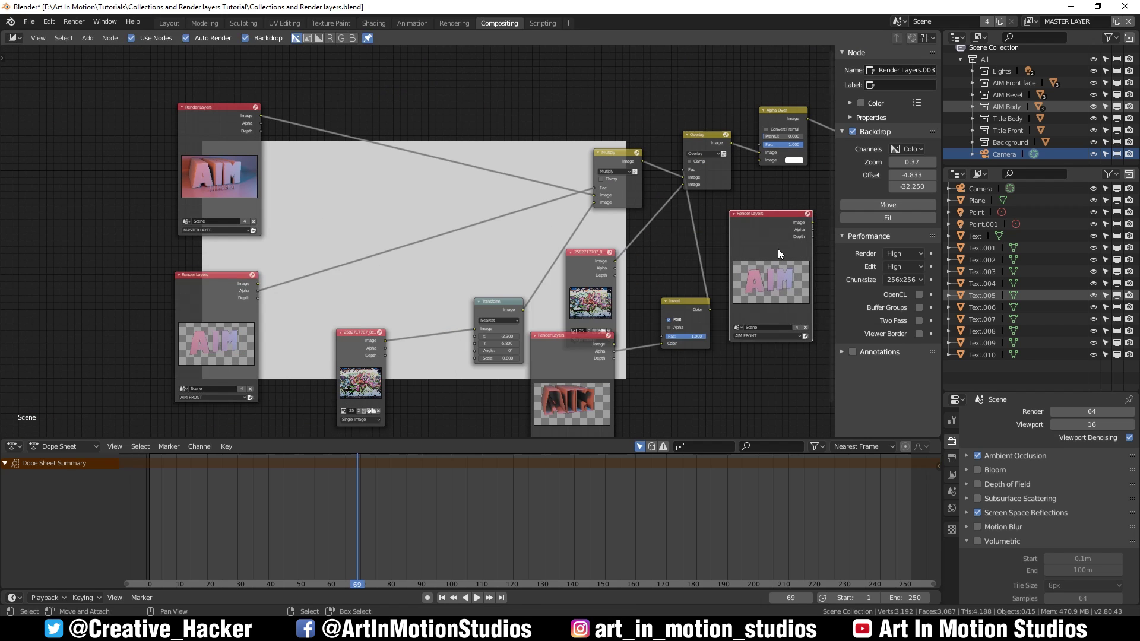
left_click_drag(812, 222, 760, 159)
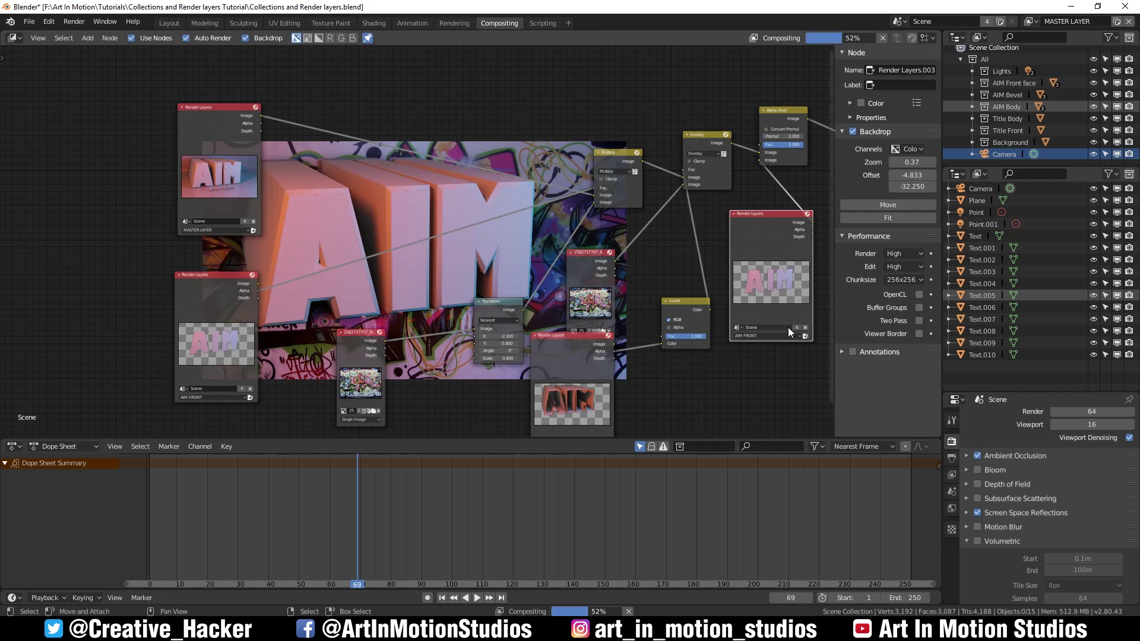
left_click(771, 335)
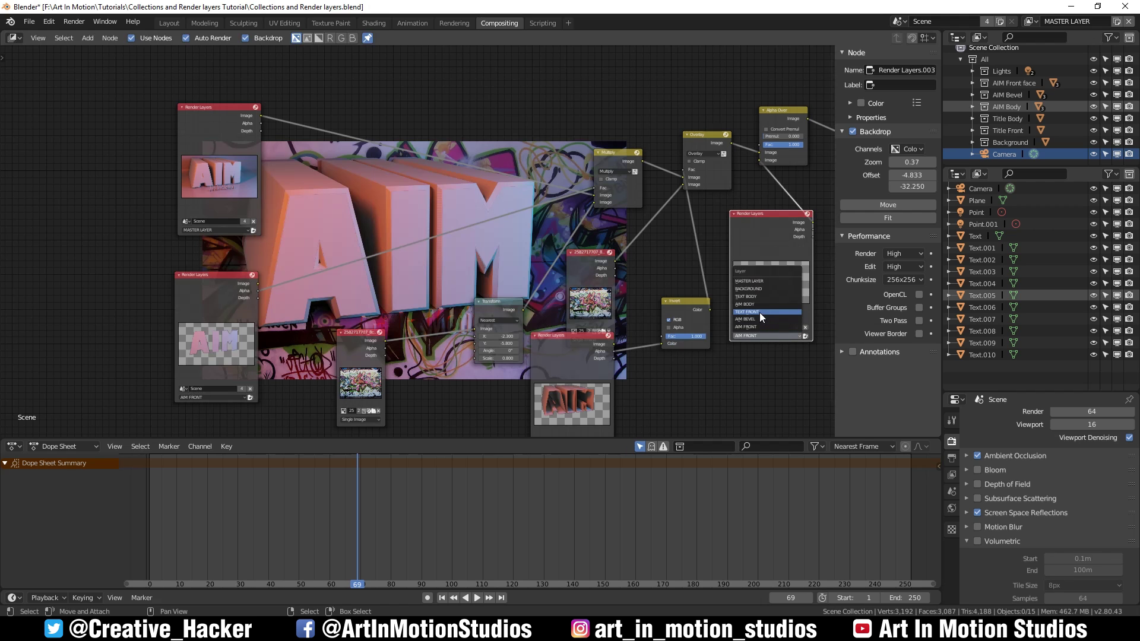
left_click(761, 313)
middle_click_drag(450, 254, 433, 368)
key("alt+v")
key("alt+v")
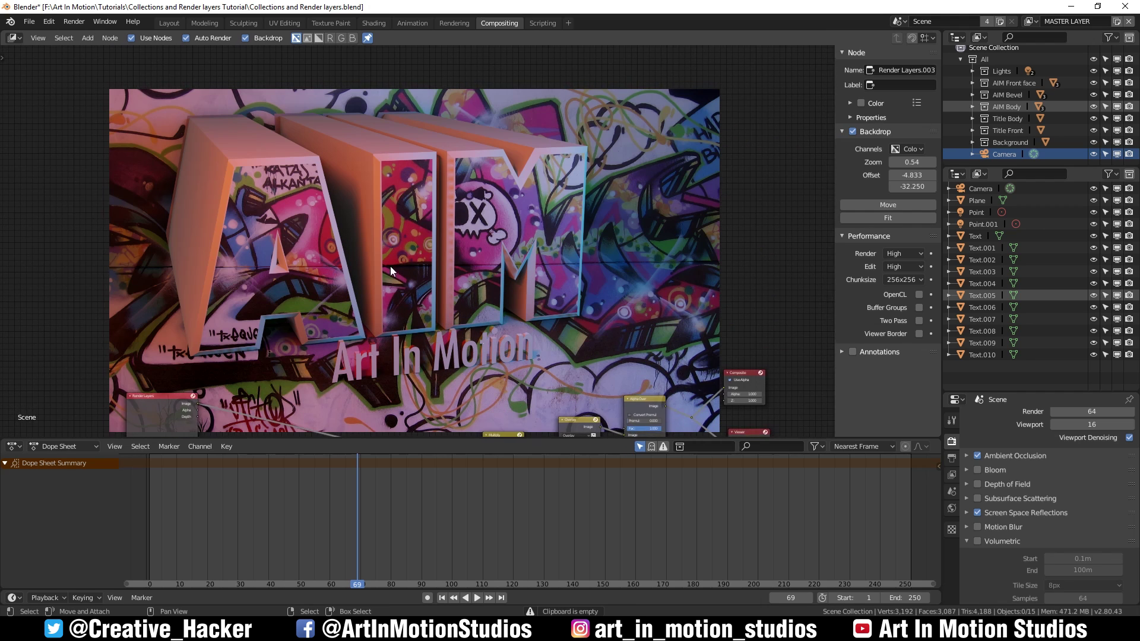
scroll(365, 252, "down", 2)
scroll(365, 247, "down", 2)
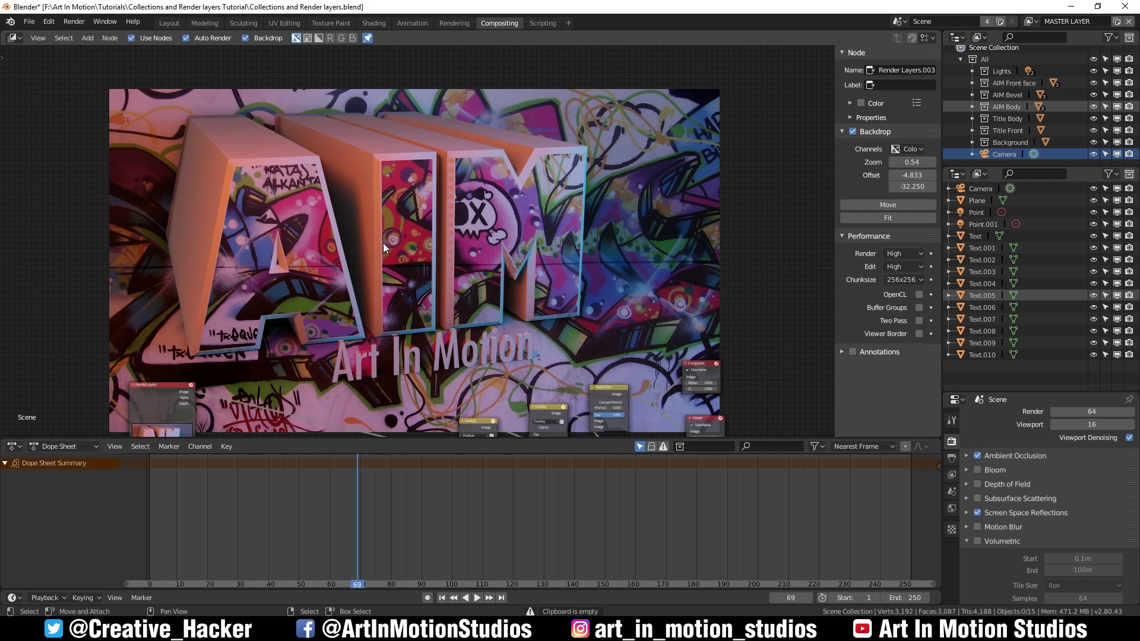
key("Home")
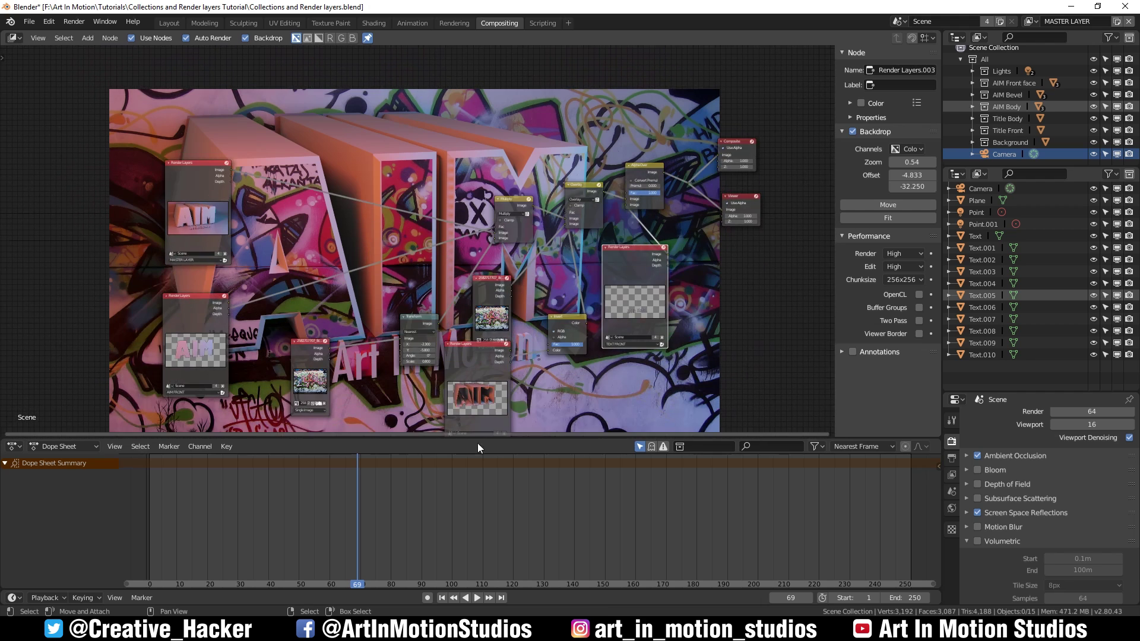
Step: Load a different graffiti photo into the second graffiti image node
left_click(493, 305)
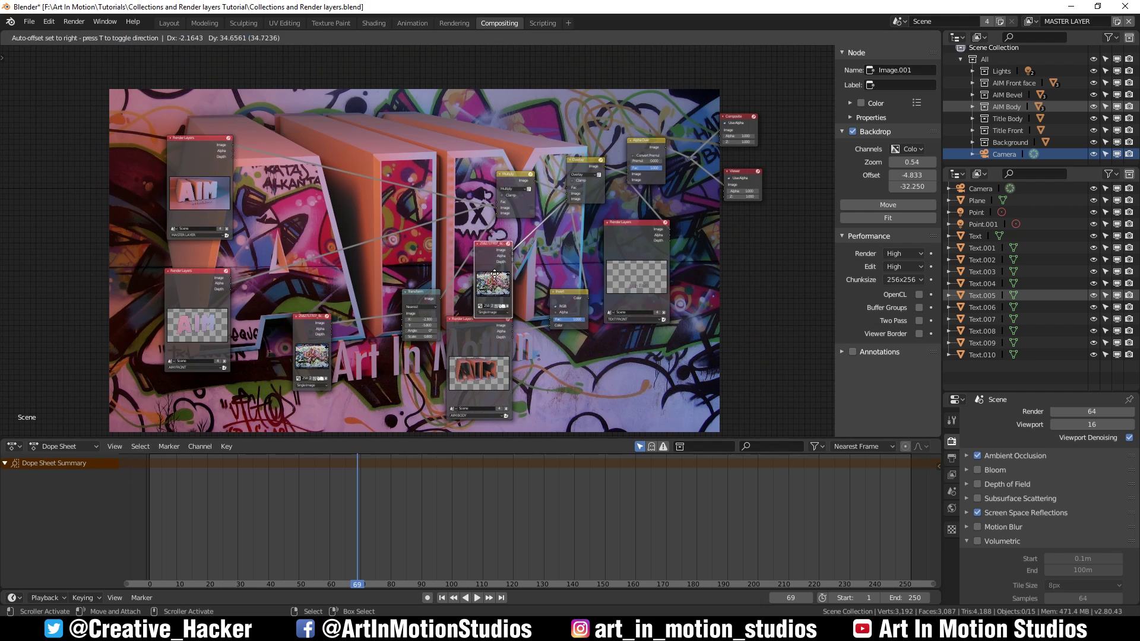
left_click(504, 305)
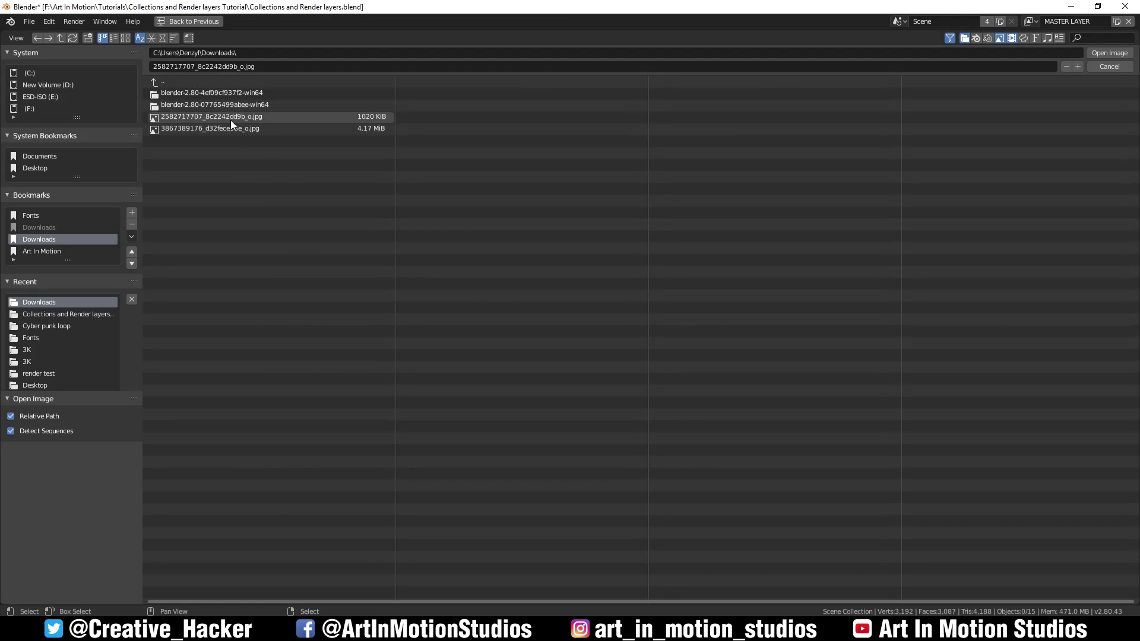
left_click(125, 37)
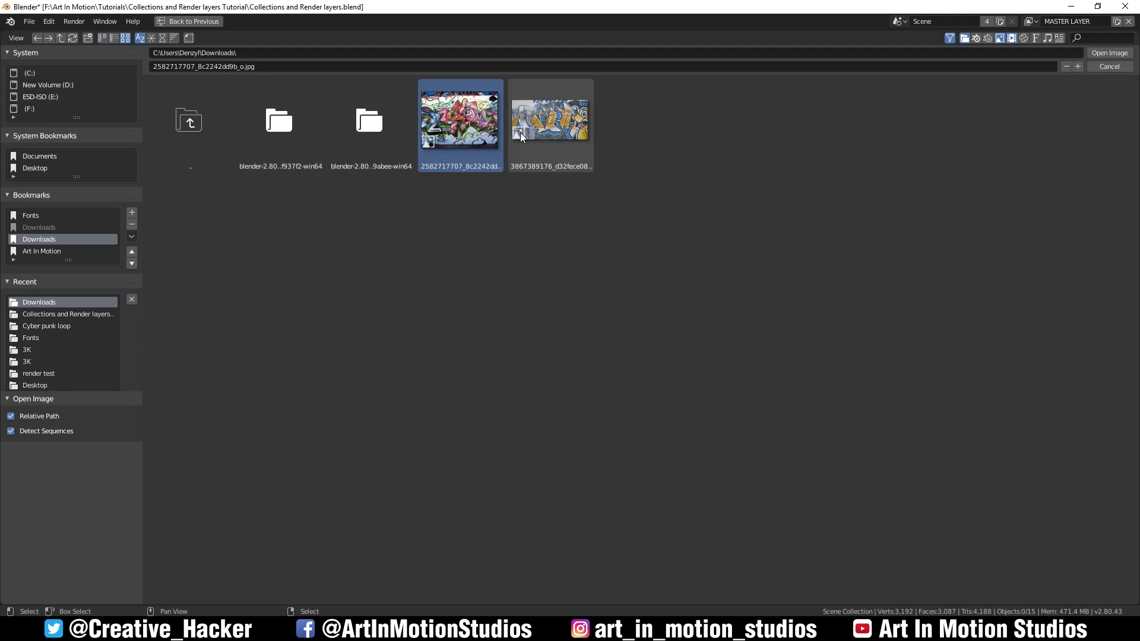
left_click(550, 122)
left_click(1109, 53)
Step: Insert a Transform between Multiply and Overlay and scale the graffiti up to fill the letters
left_click_drag(419, 233, 548, 240)
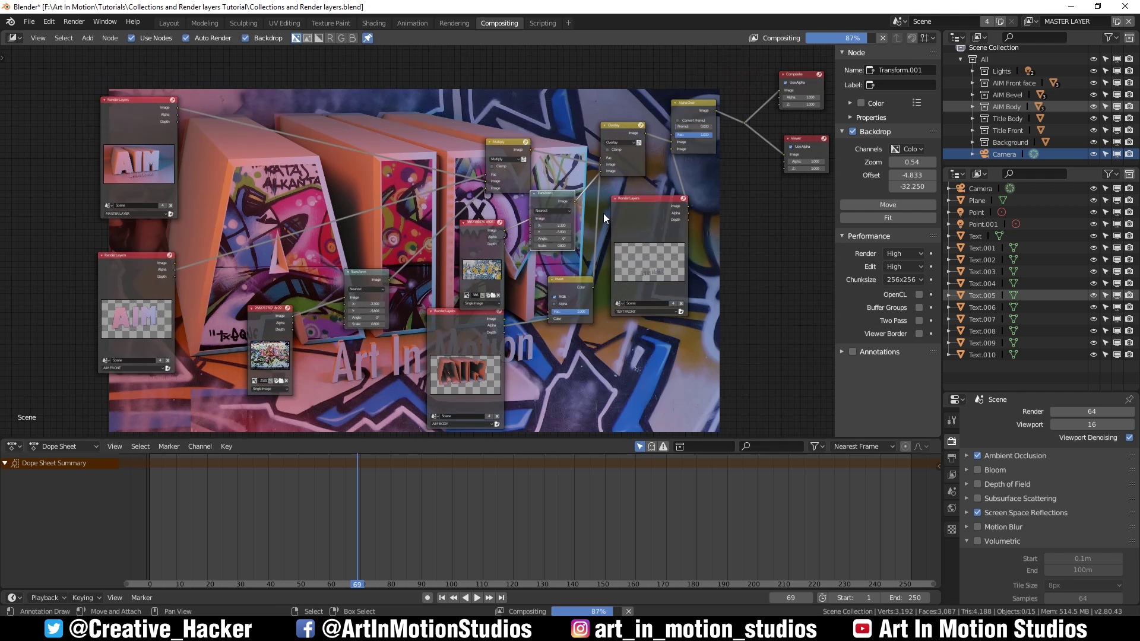
middle_click_drag(603, 212, 590, 255)
scroll(548, 288, "up", 2)
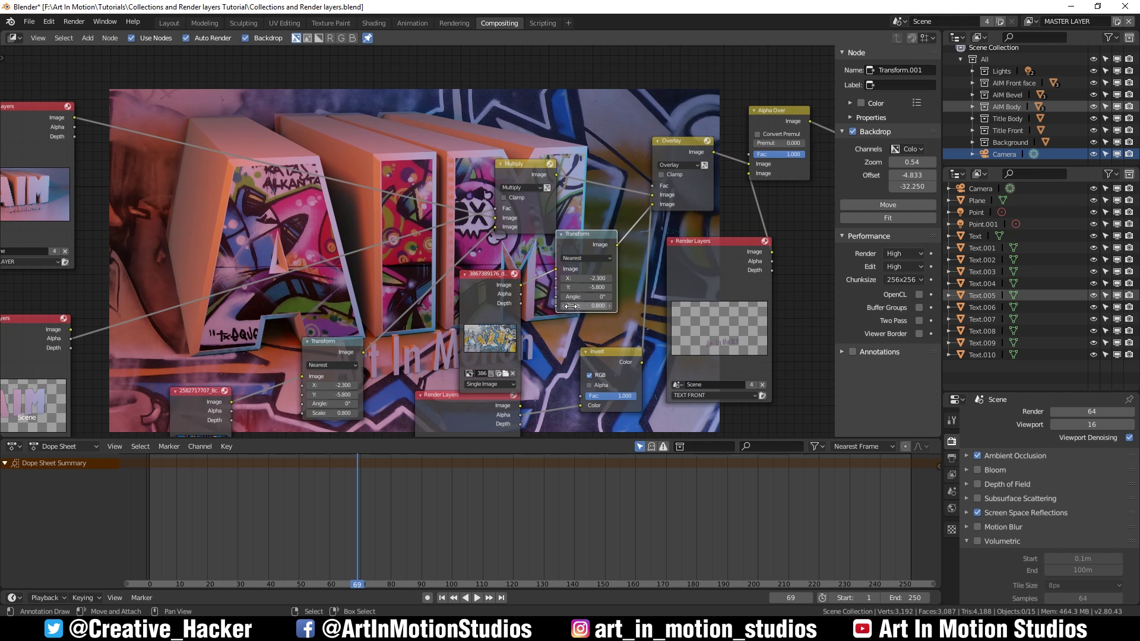
left_click_drag(570, 306, 610, 306)
middle_click_drag(610, 306, 647, 88)
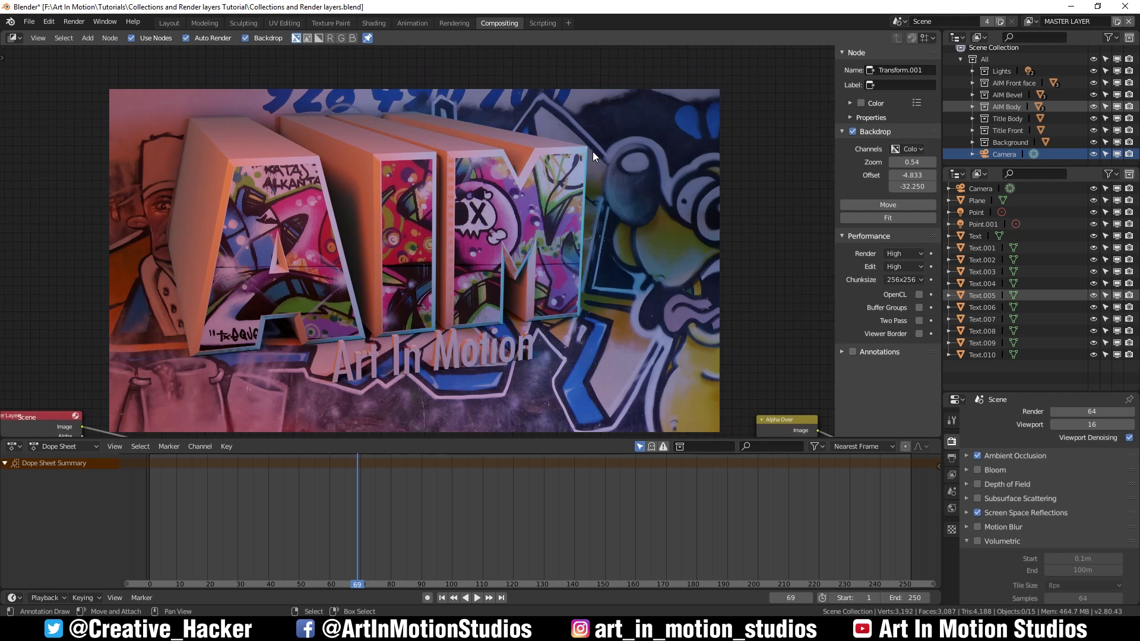
scroll(550, 191, "down", 3)
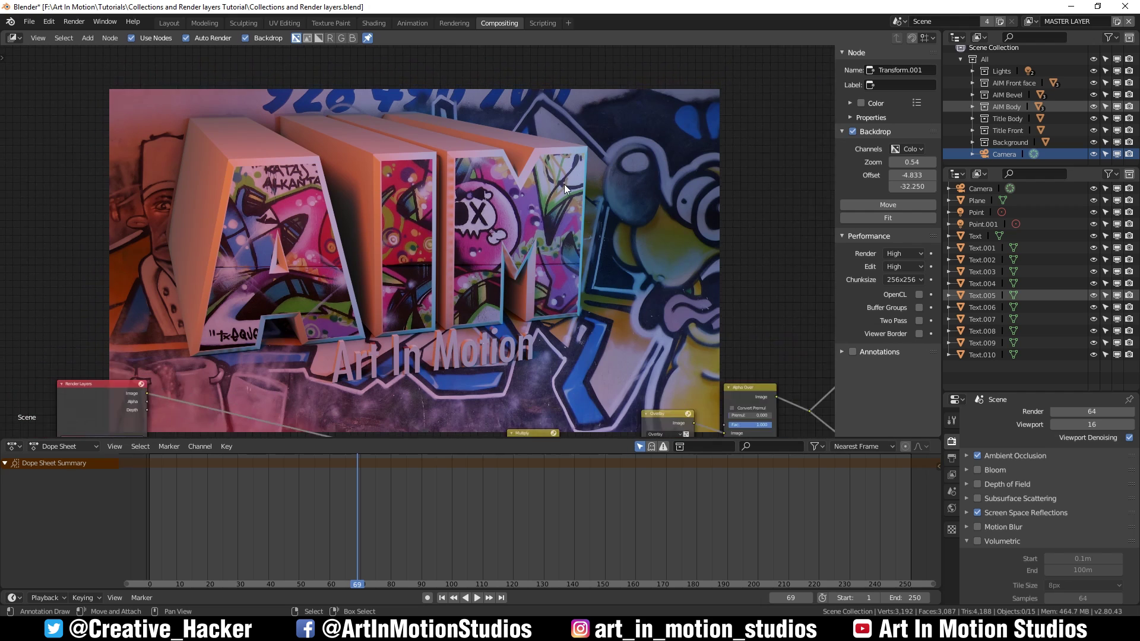
middle_click_drag(561, 191, 421, 282)
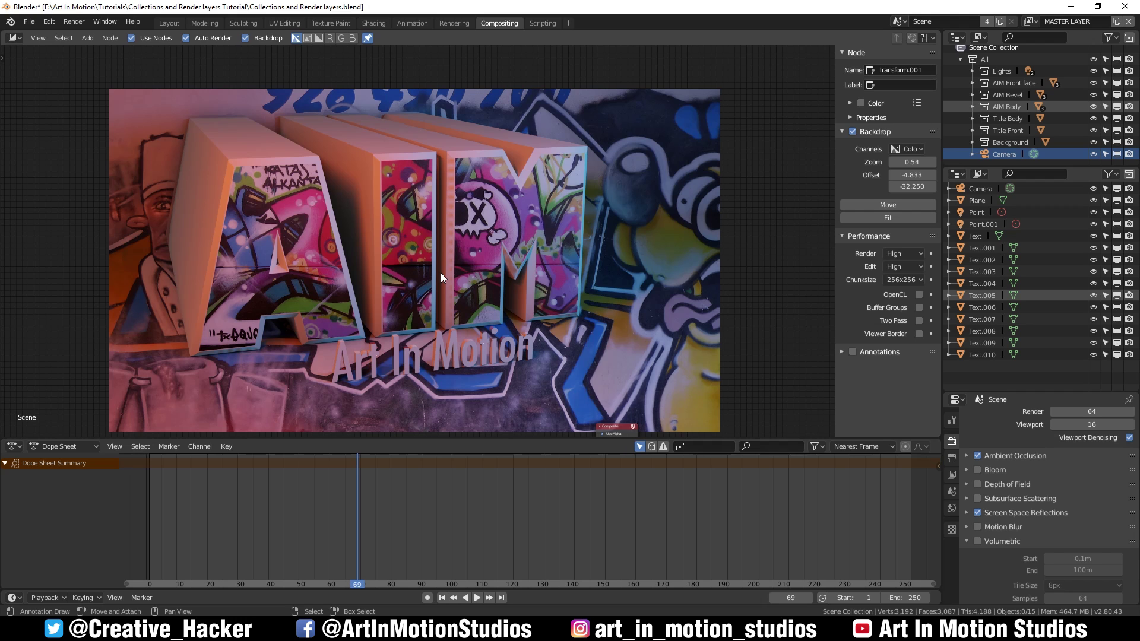
Step: Undo the compositing changes back to the basic Render Layers setup
key("ctrl+z")
key("ctrl+z")
key("ctrl+z")
key("ctrl+z")
key("ctrl+z")
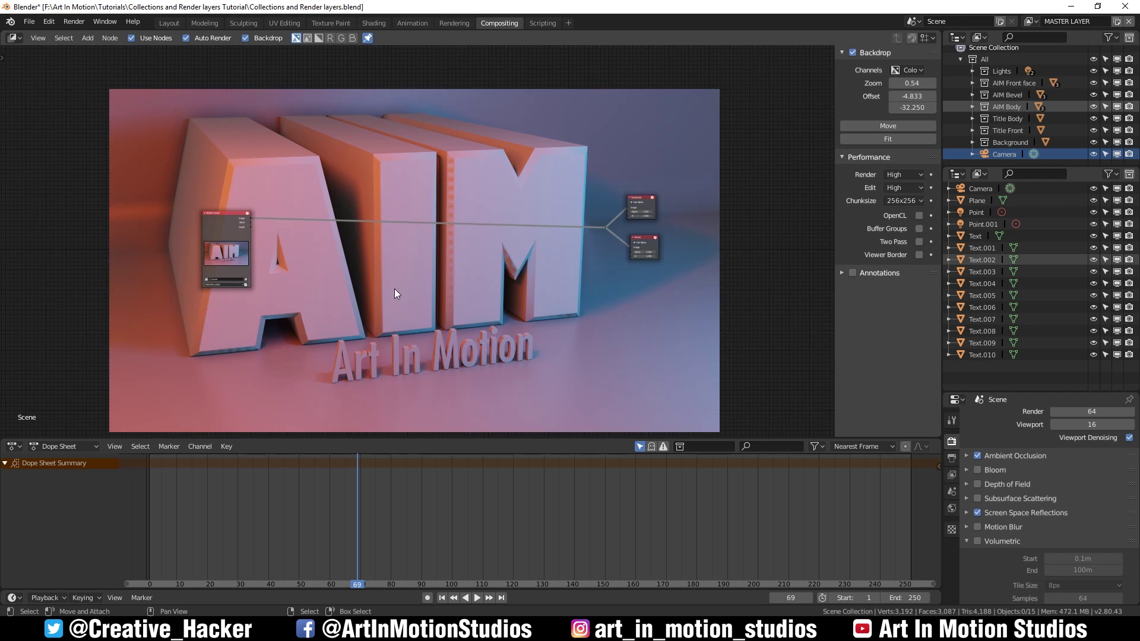
key("ctrl+z")
key("ctrl+z")
key("ctrl+z")
key("ctrl+z")
key("ctrl+z")
key("ctrl+z")
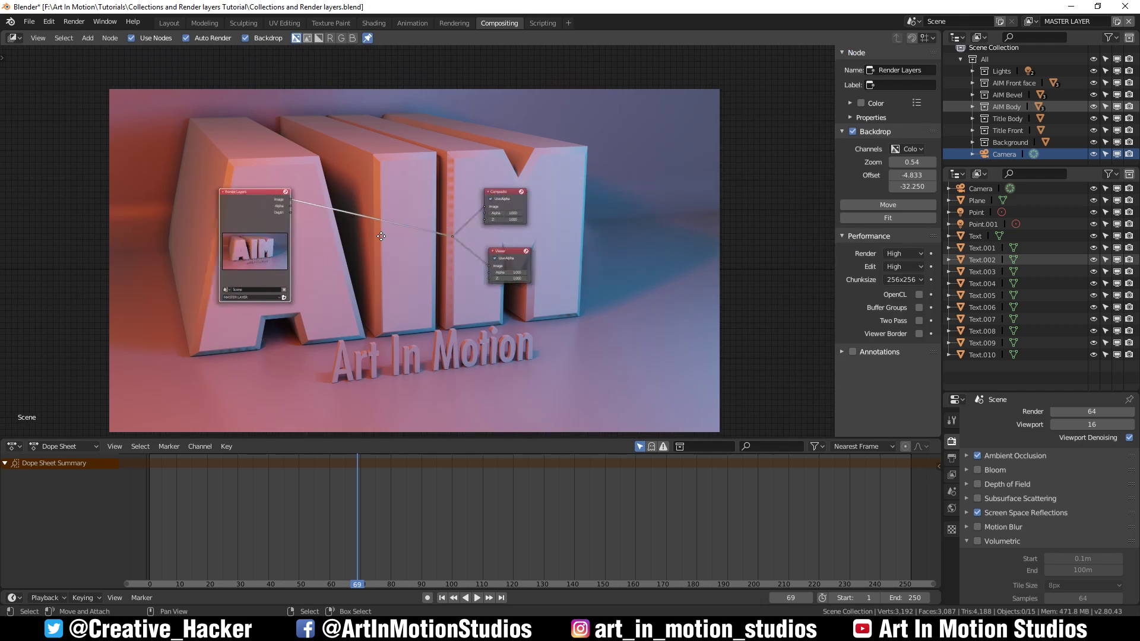
key("ctrl+z")
key("ctrl+z")
key("ctrl+z")
key("ctrl+z")
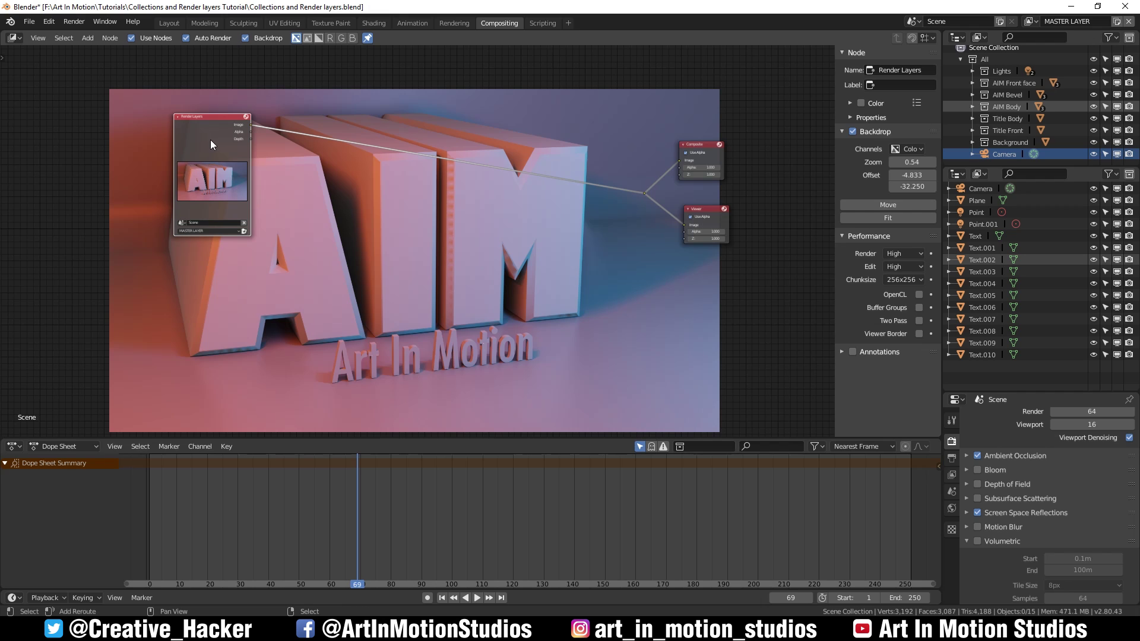
Step: Duplicate the Render Layers node and set the copy to the BACKGROUND layer
key("shift+d")
left_click(298, 227)
left_click(289, 317)
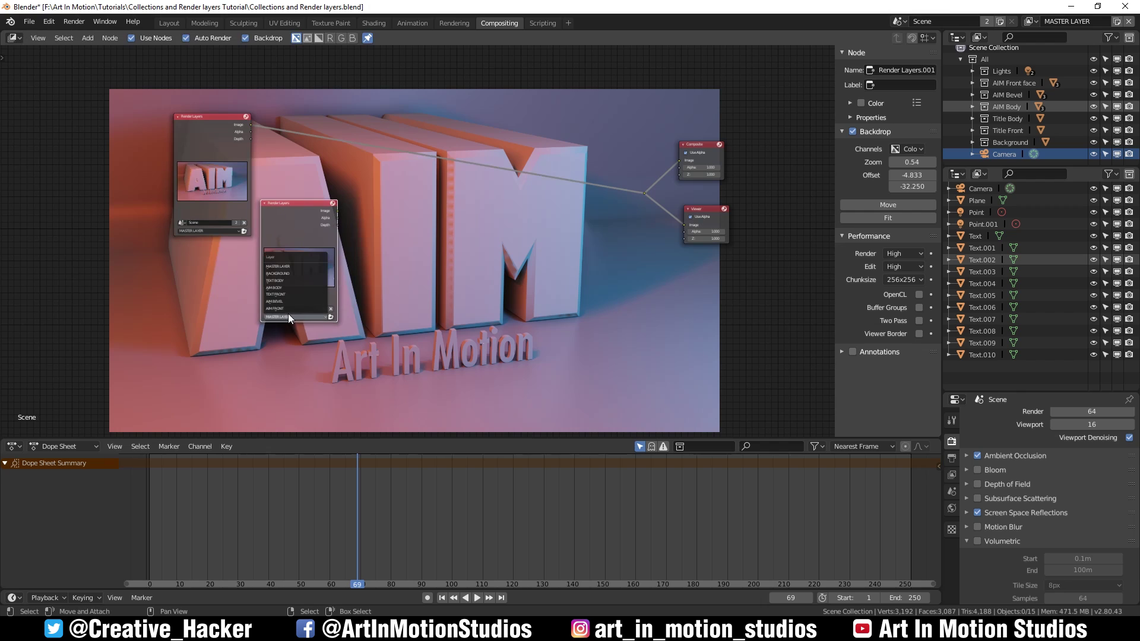
left_click(289, 273)
left_click_drag(301, 223, 221, 266)
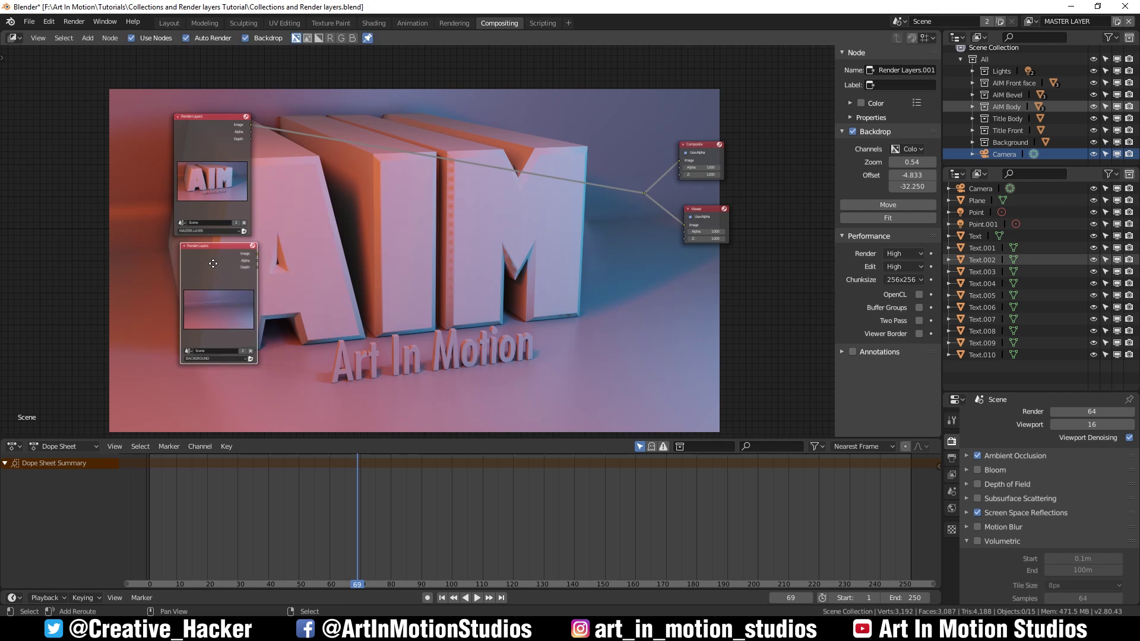
Step: Add another Render Layers copy showing the TEXT FRONT layer
key("shift+d")
left_click(345, 293)
left_click(343, 389)
left_click(346, 373)
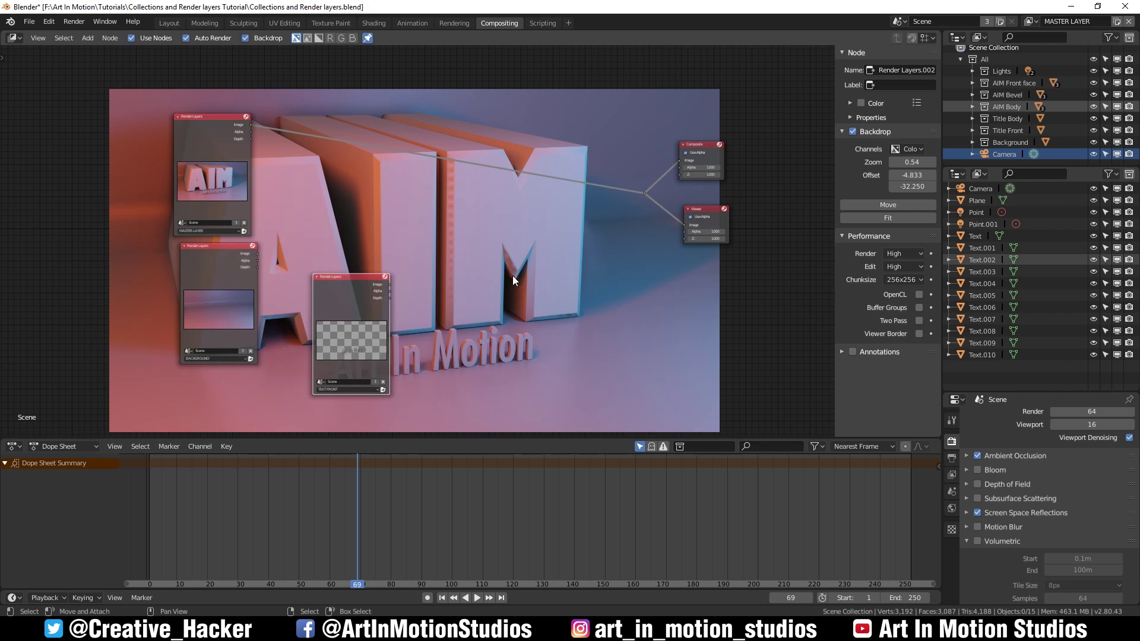
key("shift+a")
Step: Add a File Output node and connect the TEXT FRONT image to it
mouse_move(515, 276)
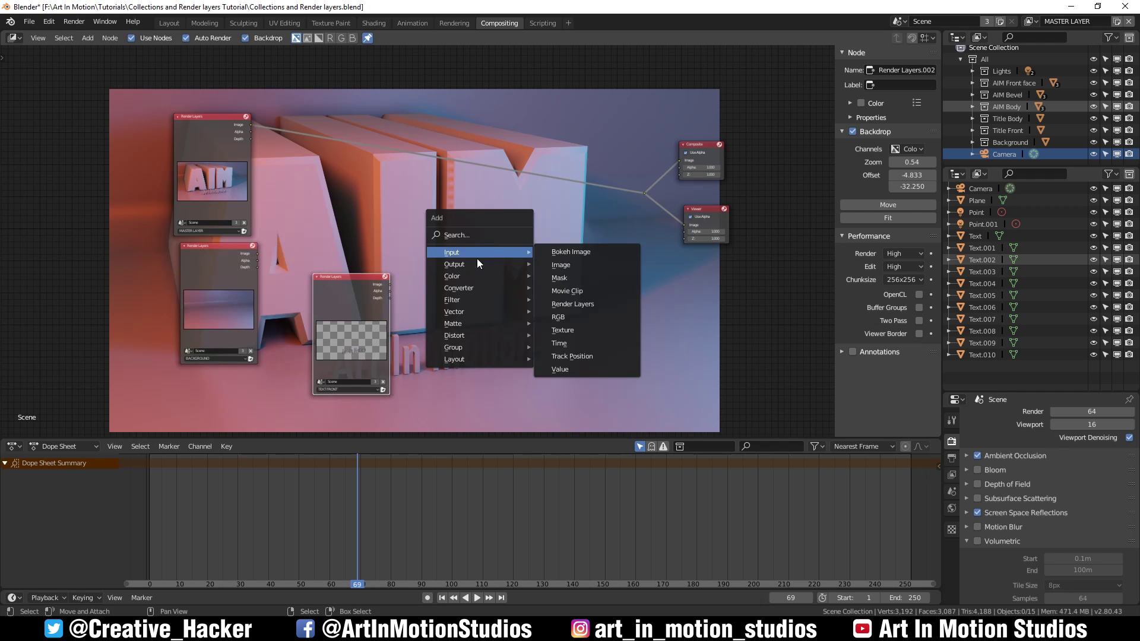
mouse_move(484, 264)
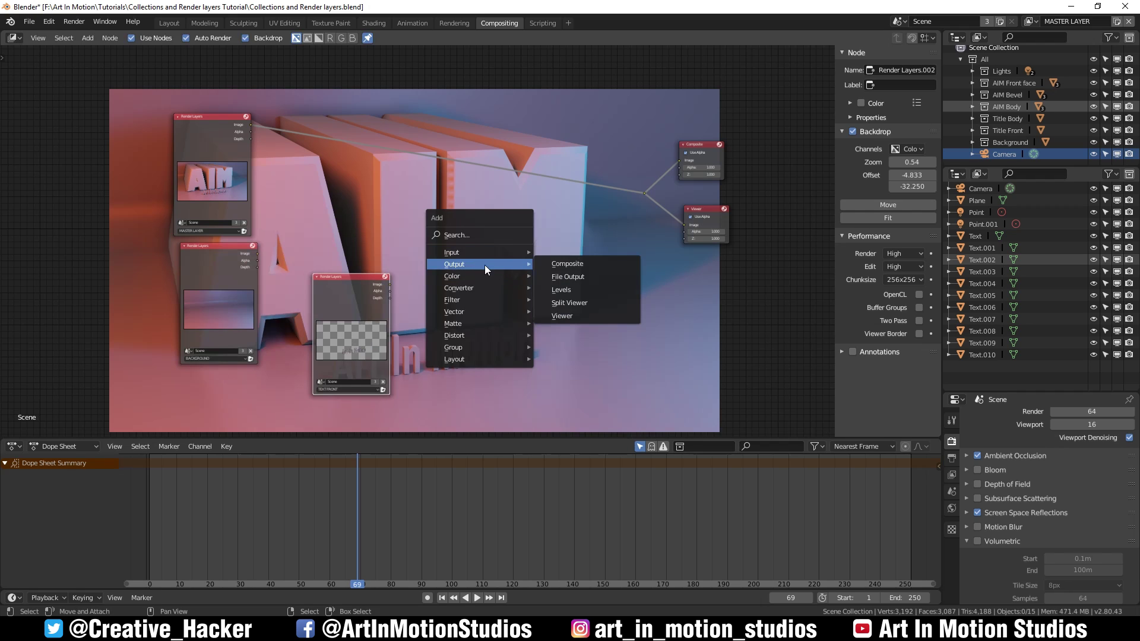
left_click(562, 277)
left_click(602, 252)
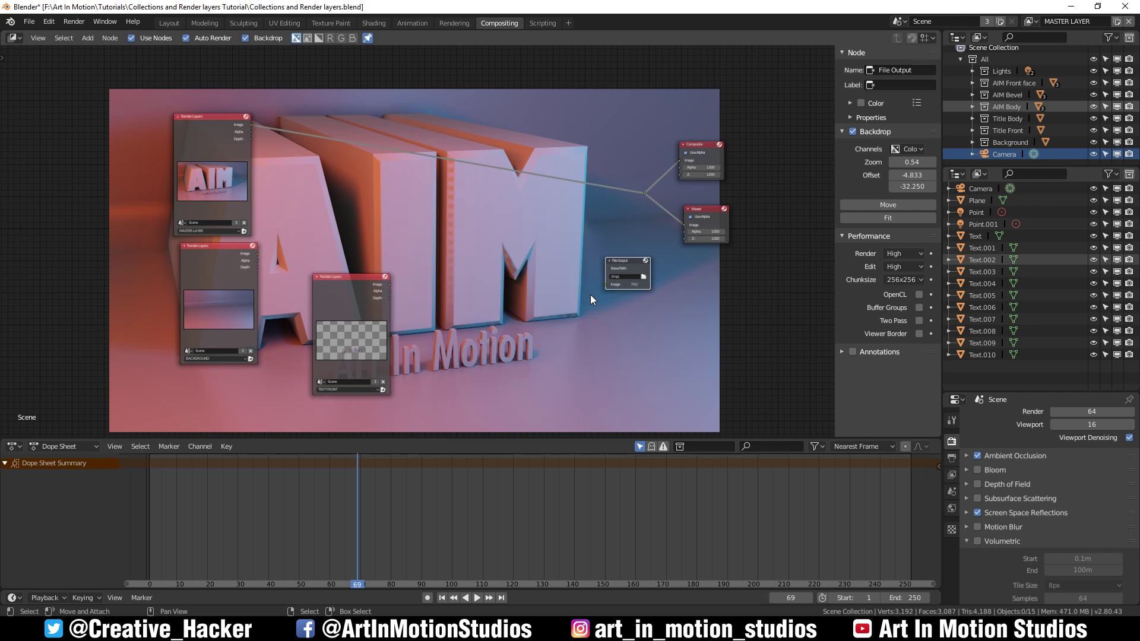
scroll(383, 289, "up", 3)
left_click_drag(383, 285, 605, 257)
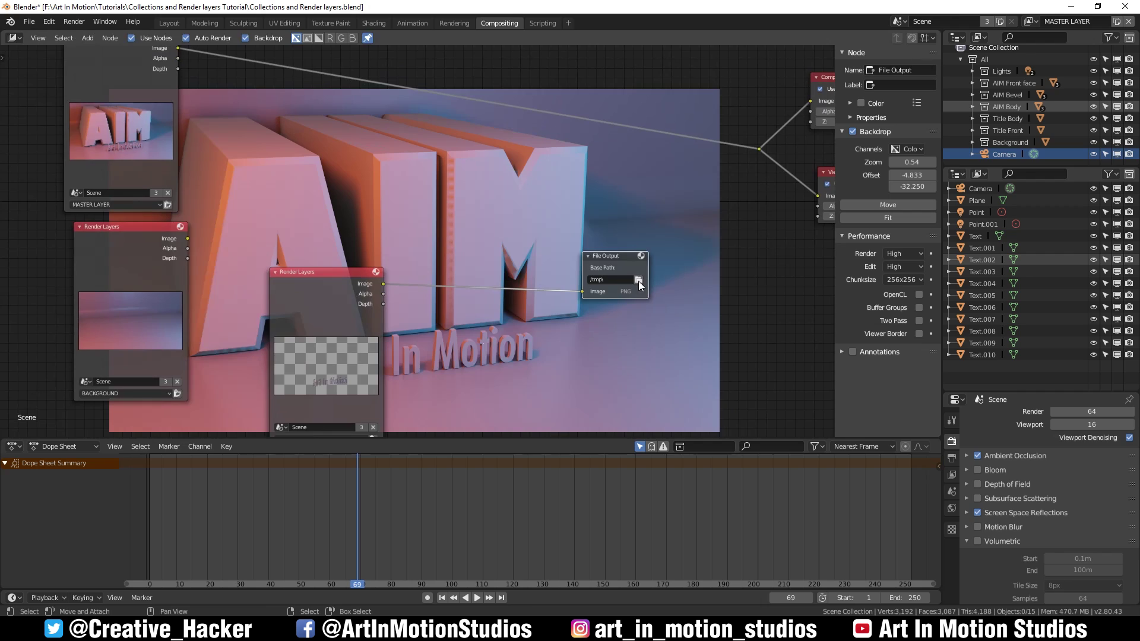
Step: Browse for an output folder but cancel, keeping the default /tmp\ path
left_click(639, 277)
key("Escape")
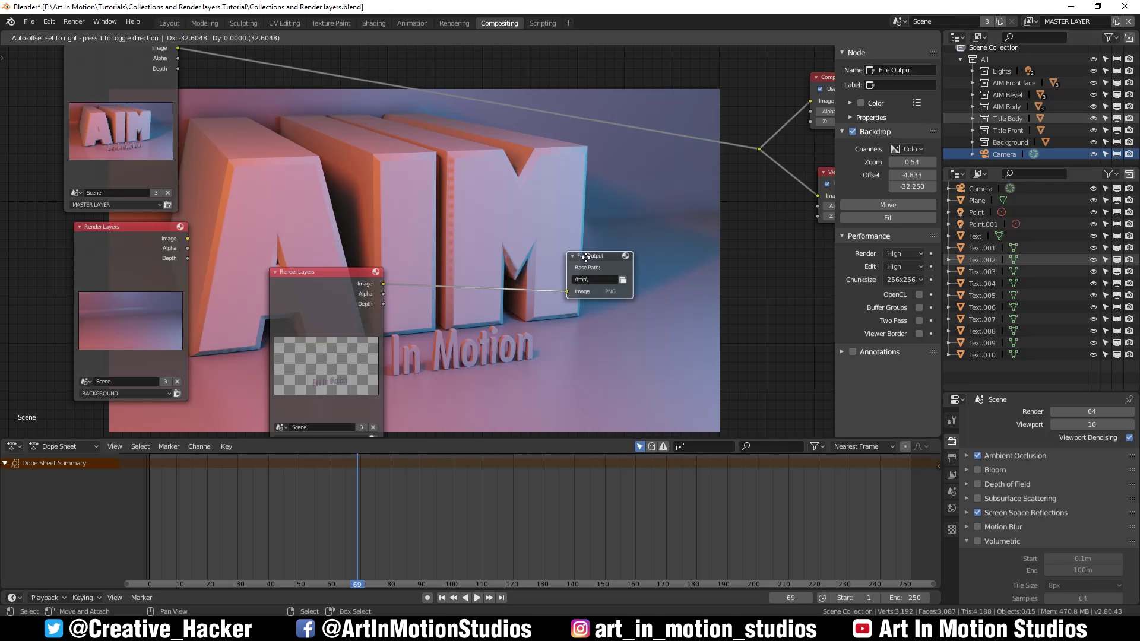
left_click(614, 264)
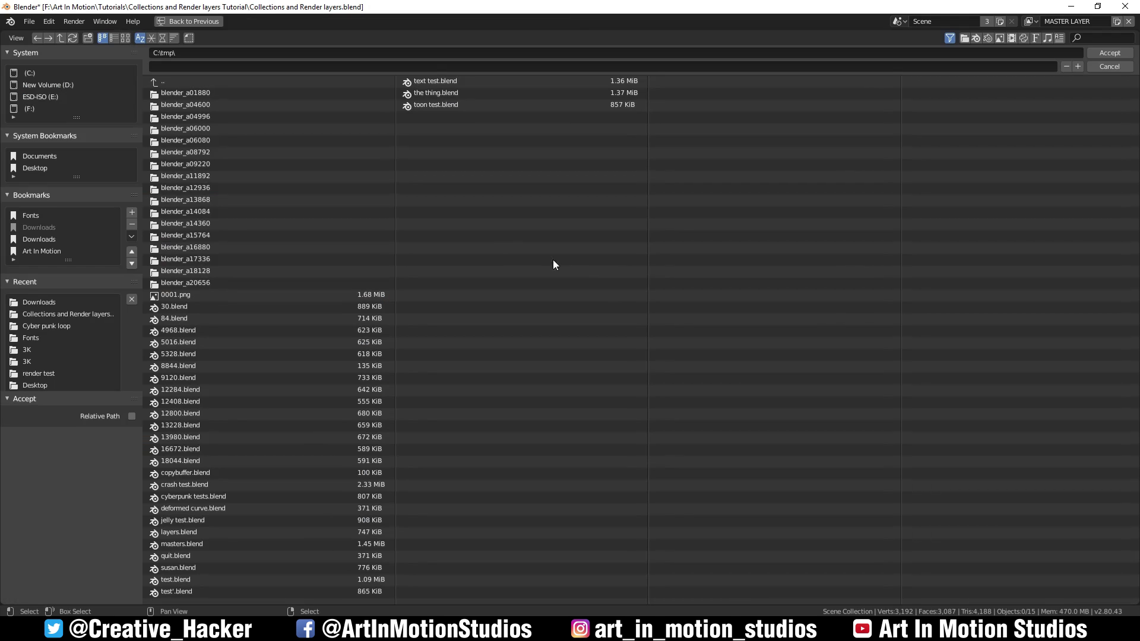
left_click(1105, 66)
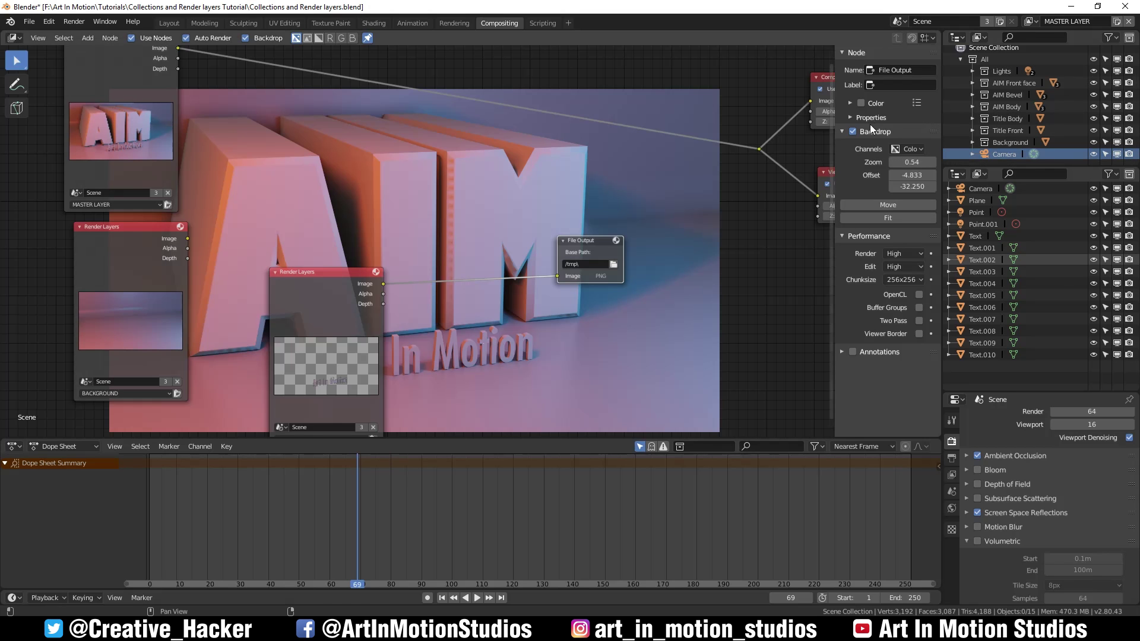
Step: Add two more File Output image inputs and connect the BACKGROUND image to one
left_click(848, 119)
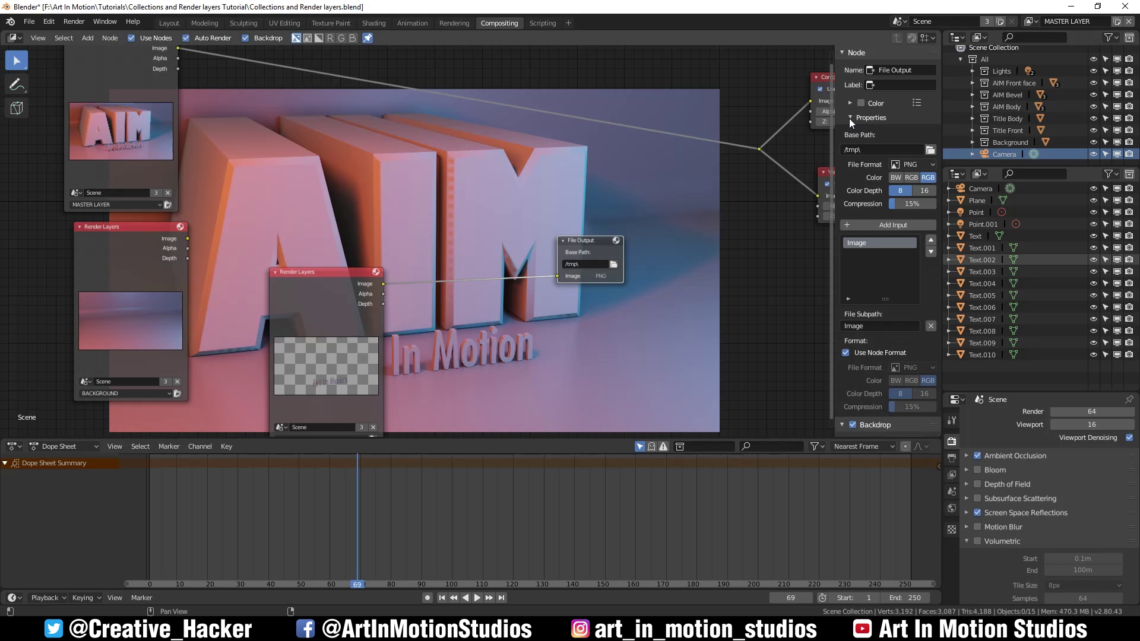
scroll(892, 193, "down", 1)
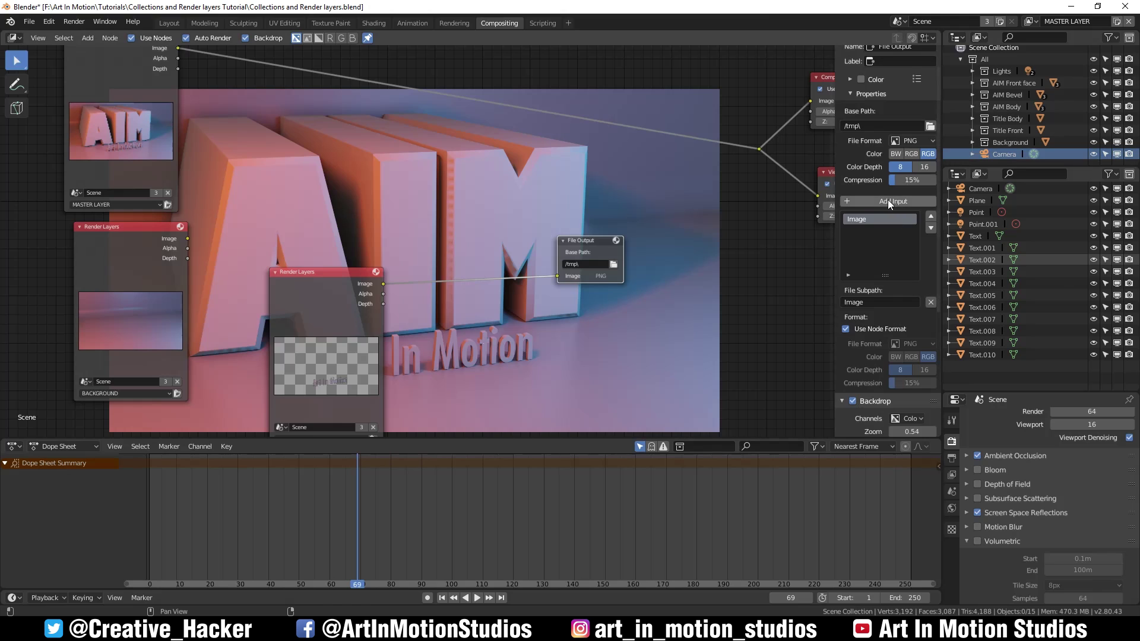
left_click(888, 201)
left_click(888, 202)
left_click(888, 202)
left_click(887, 202)
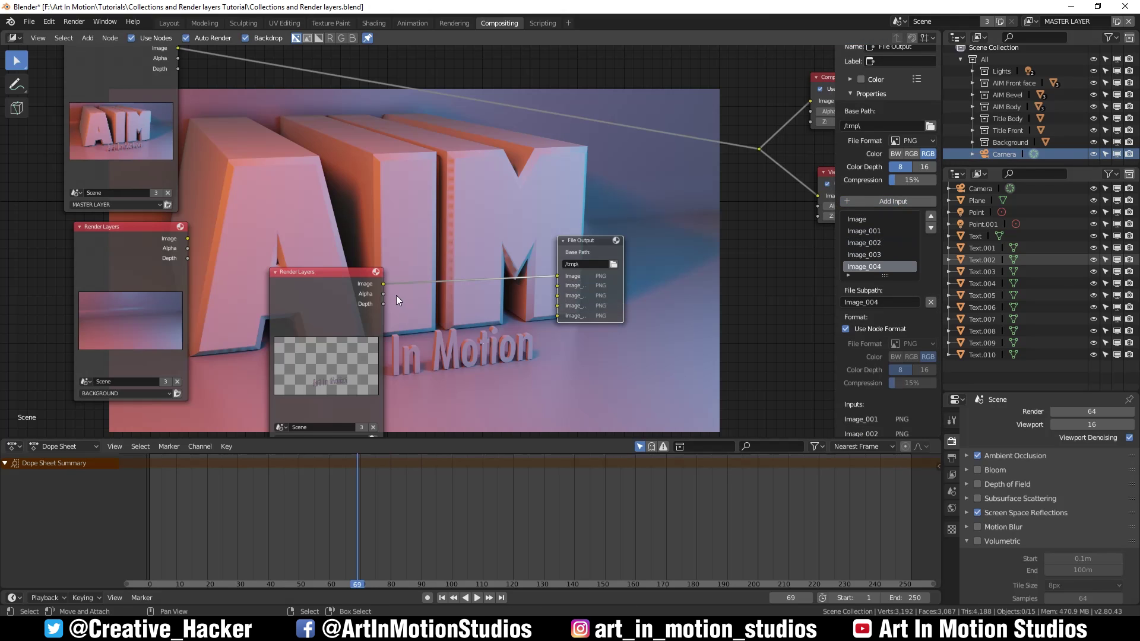
left_click_drag(187, 239, 558, 303)
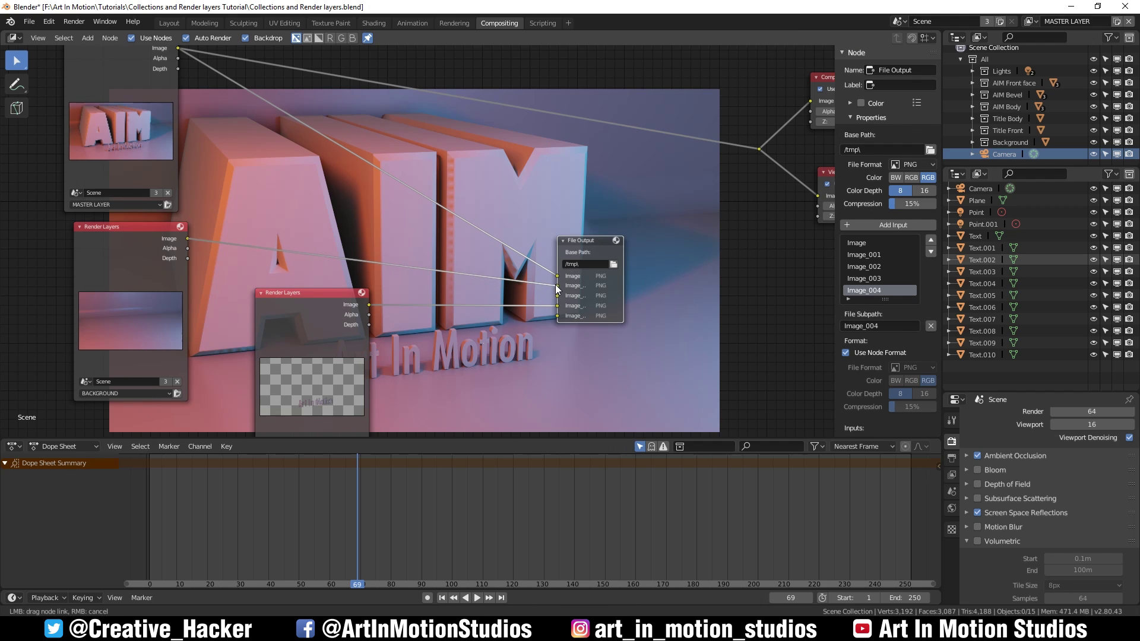
left_click(867, 254)
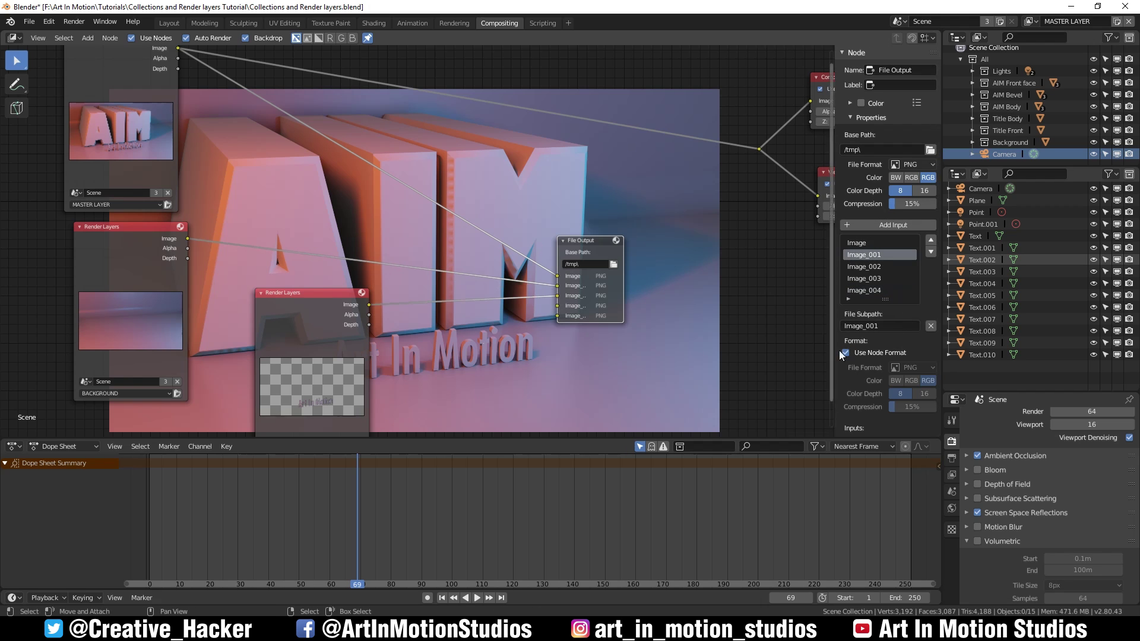
scroll(422, 323, "down", 3)
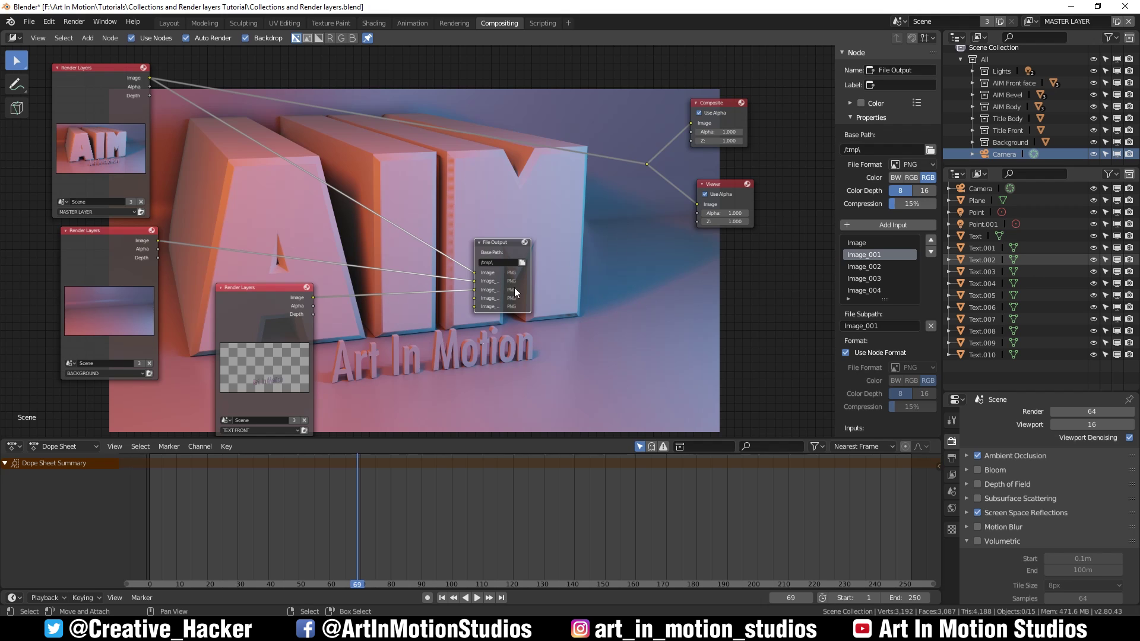
left_click(28, 24)
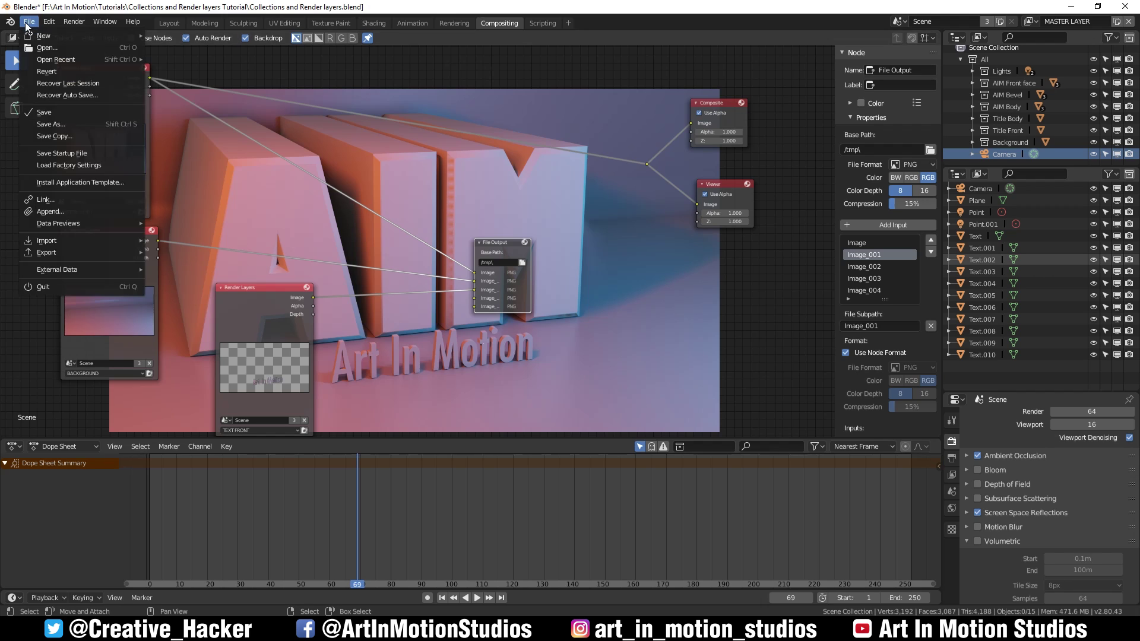